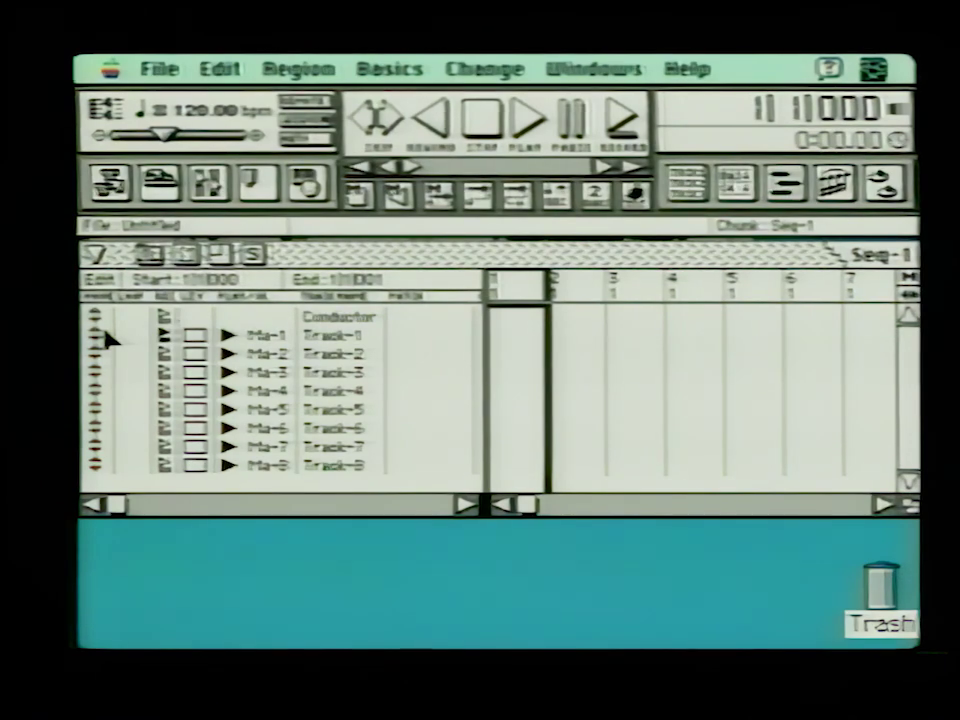
- Arm Track-3 for recording in the Seq-1 track list
mouse_move(94, 321)
left_mouse_down()
mouse_move(103, 336)
mouse_move(96, 354)
mouse_move(92, 319)
left_mouse_up()
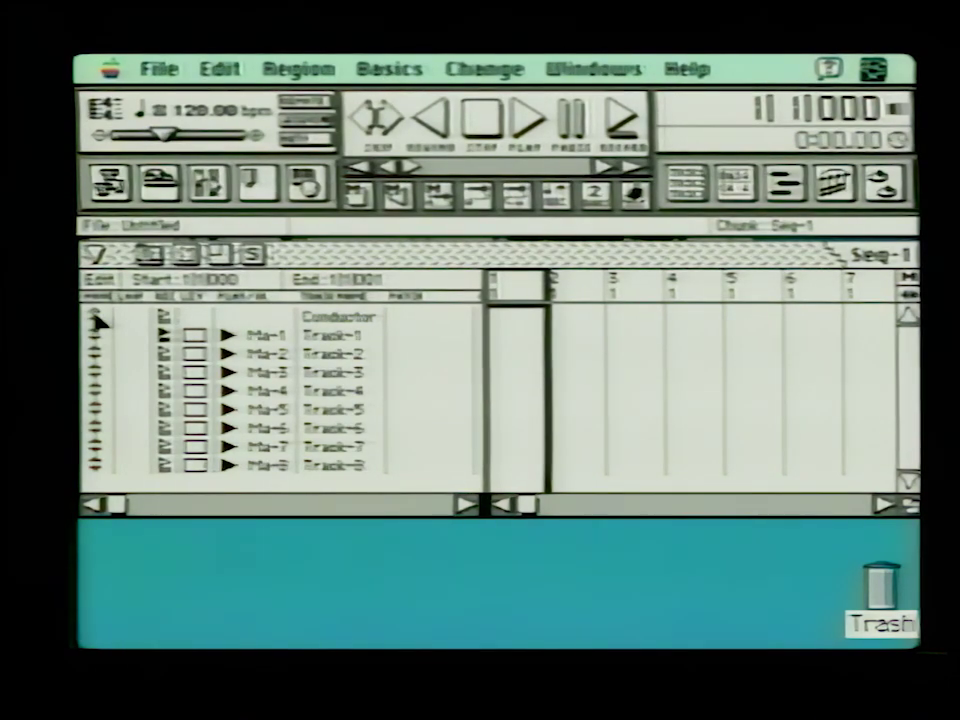
left_click(166, 334)
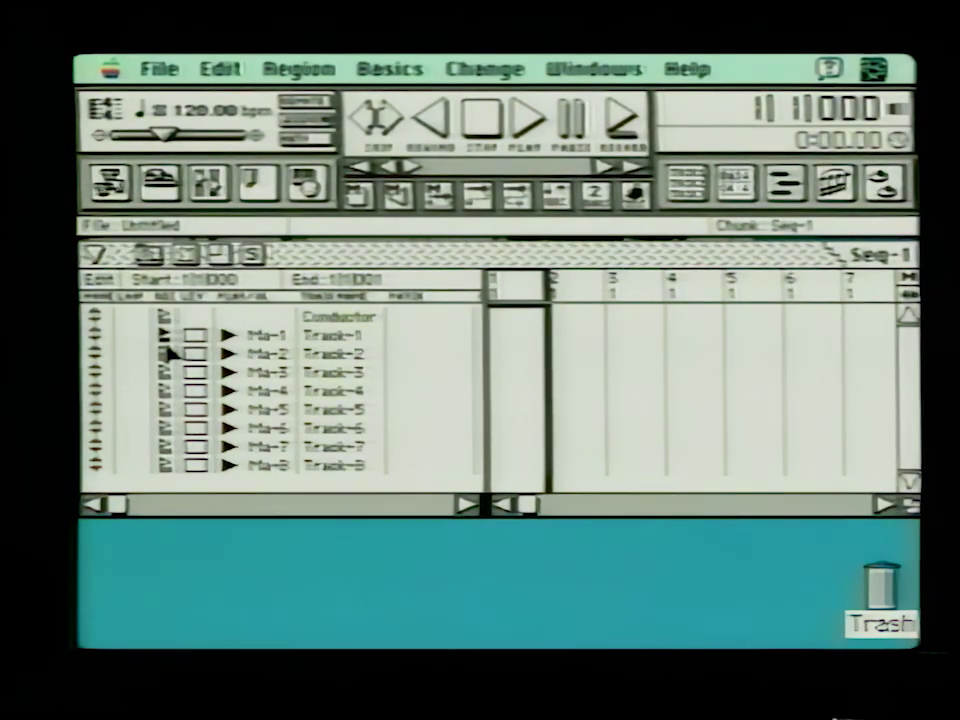
left_click(166, 338)
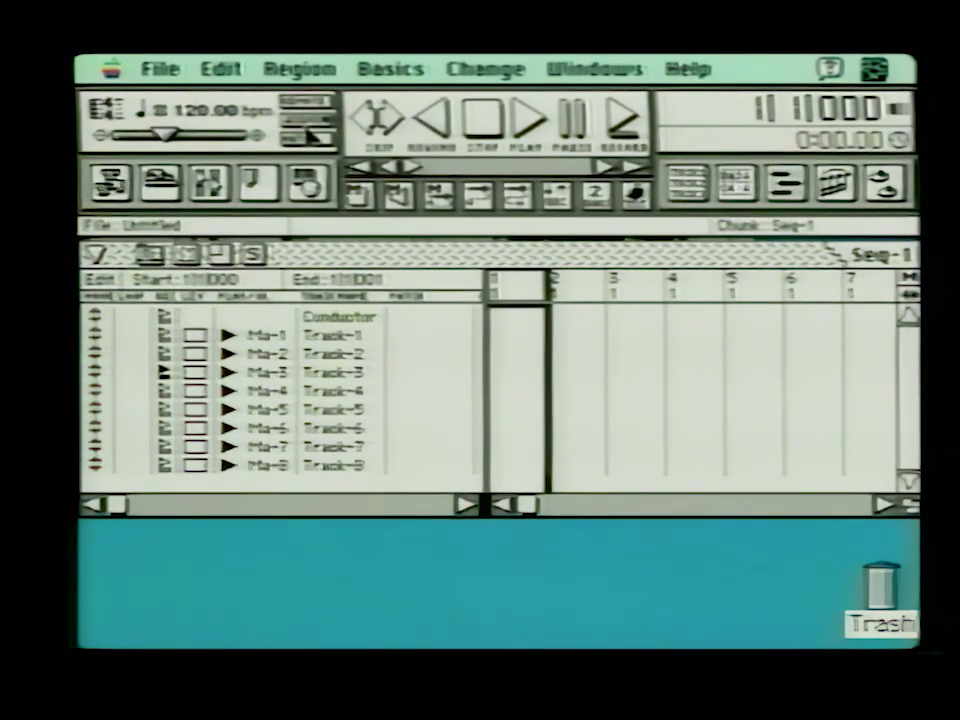
- Turn off the MIDI Time Piece option for the modem port in the MIDI Interface settings
left_click_drag(392, 71, 411, 279)
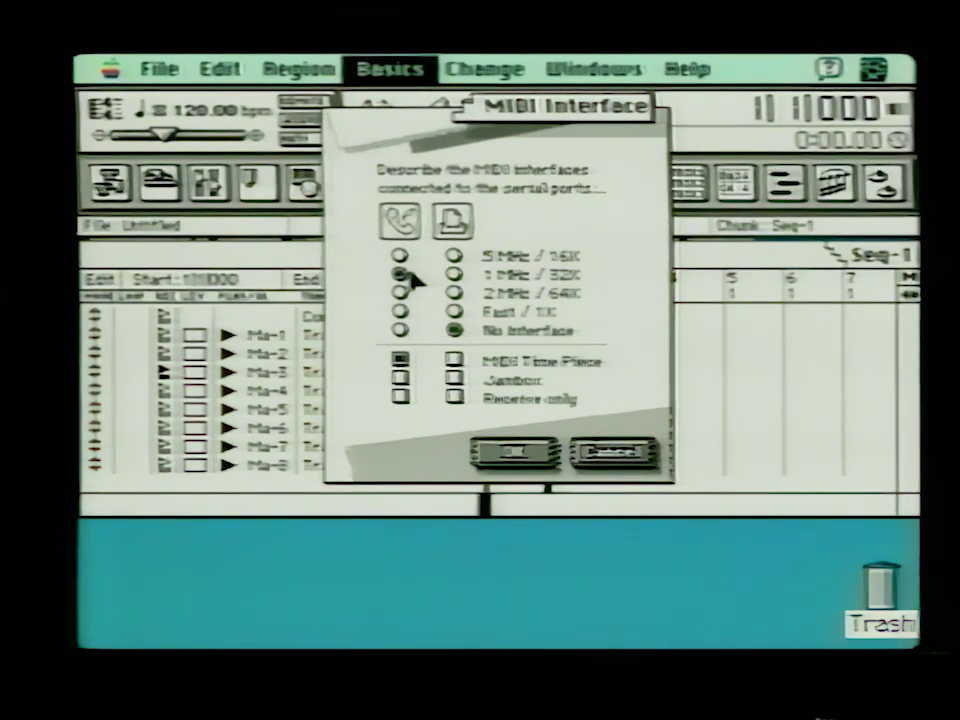
left_click(400, 360)
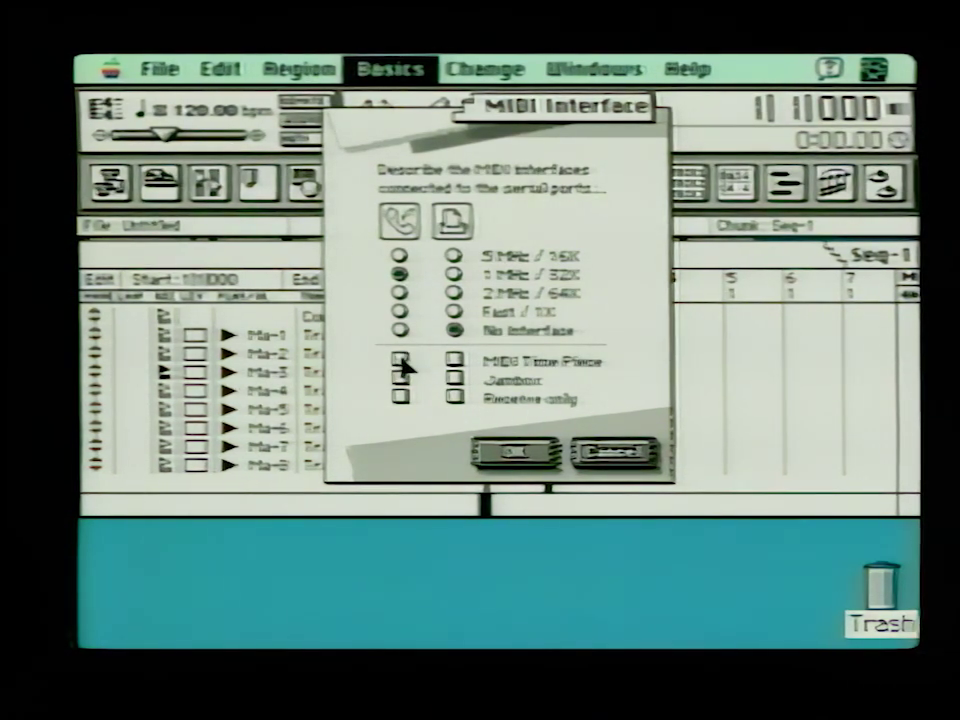
left_click(520, 452)
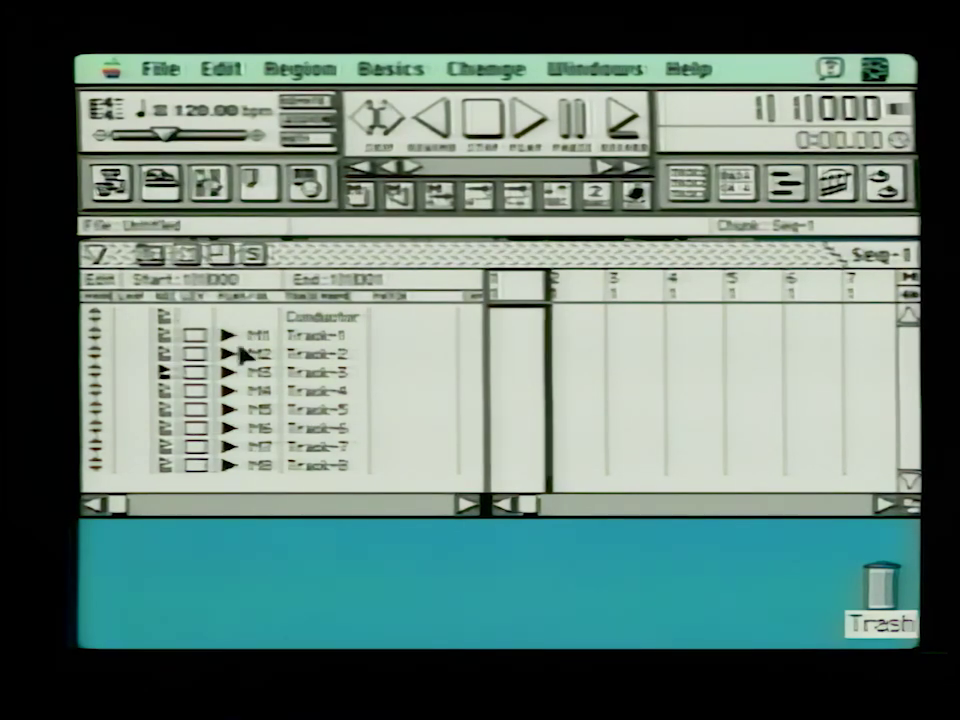
- Assign Track-1's playback to MIDI channel 1 on the modem port
left_click(262, 343)
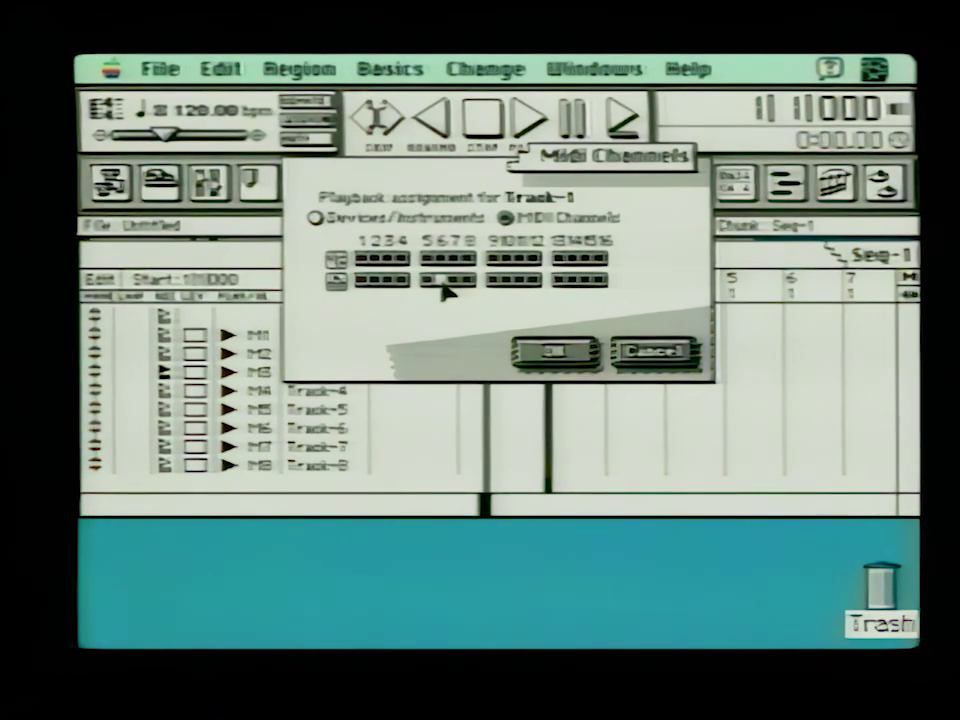
left_click(365, 262)
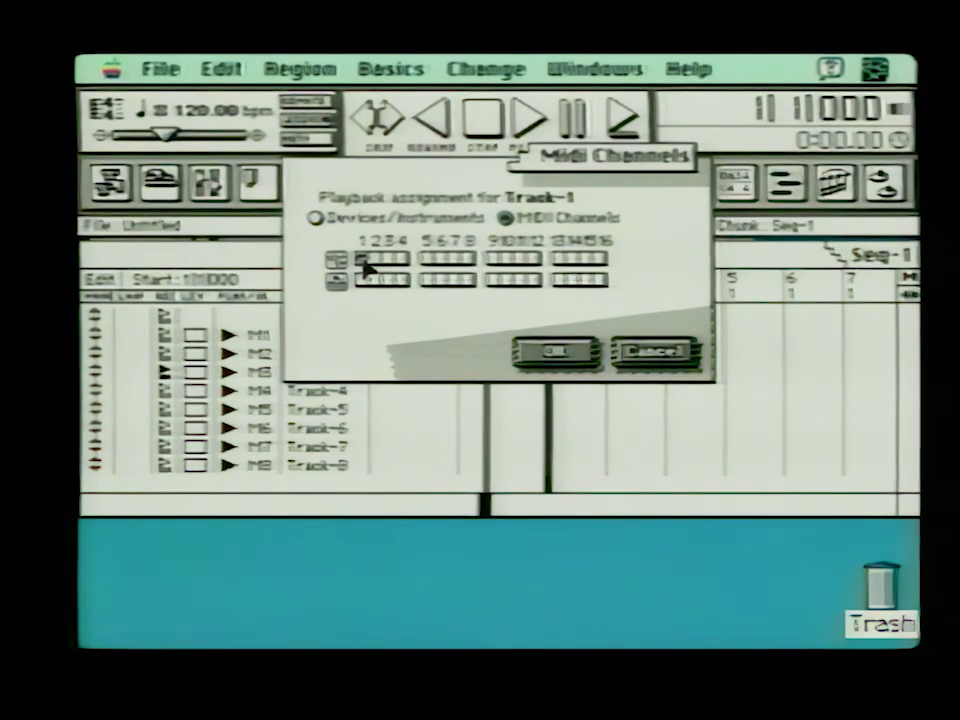
left_click(582, 355)
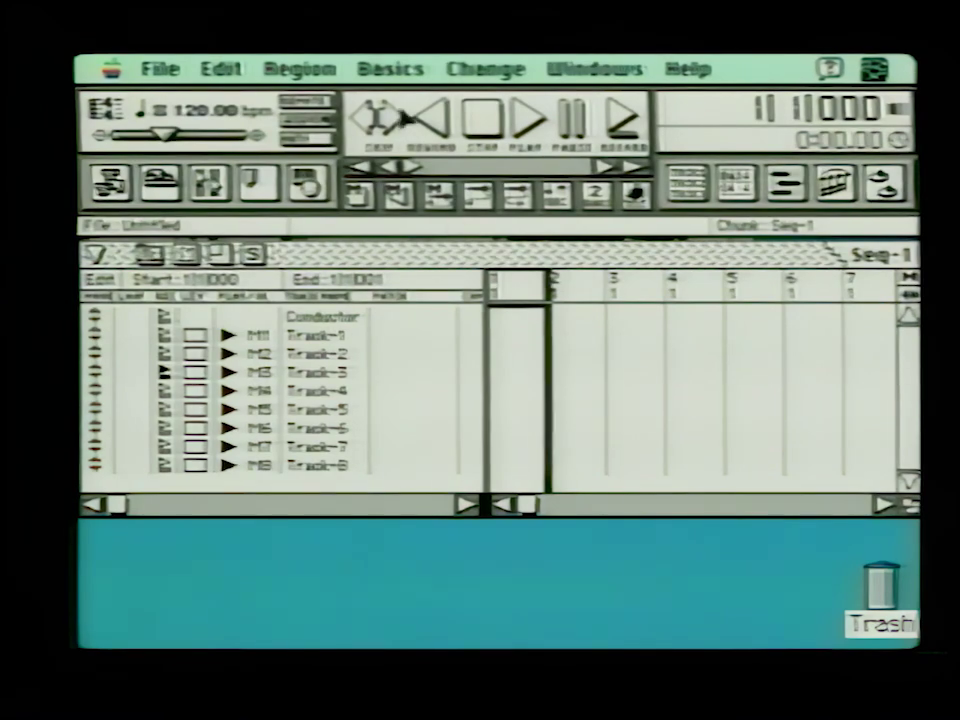
- Turn the MIDI Time Piece option back on for the modem port in the MIDI Interface settings
left_click(398, 69)
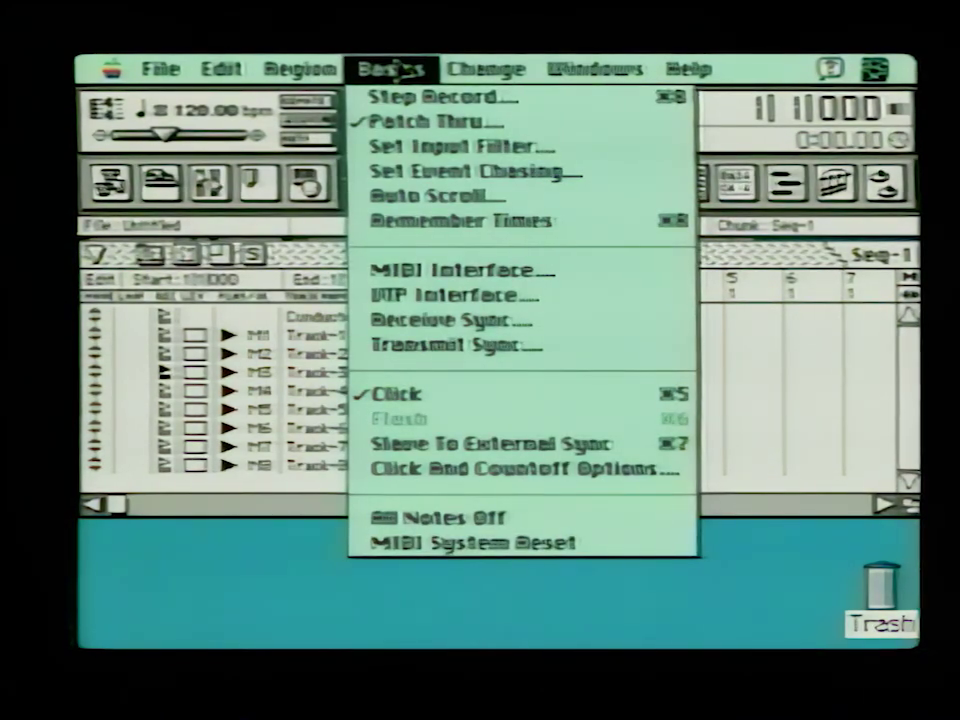
left_click(425, 270)
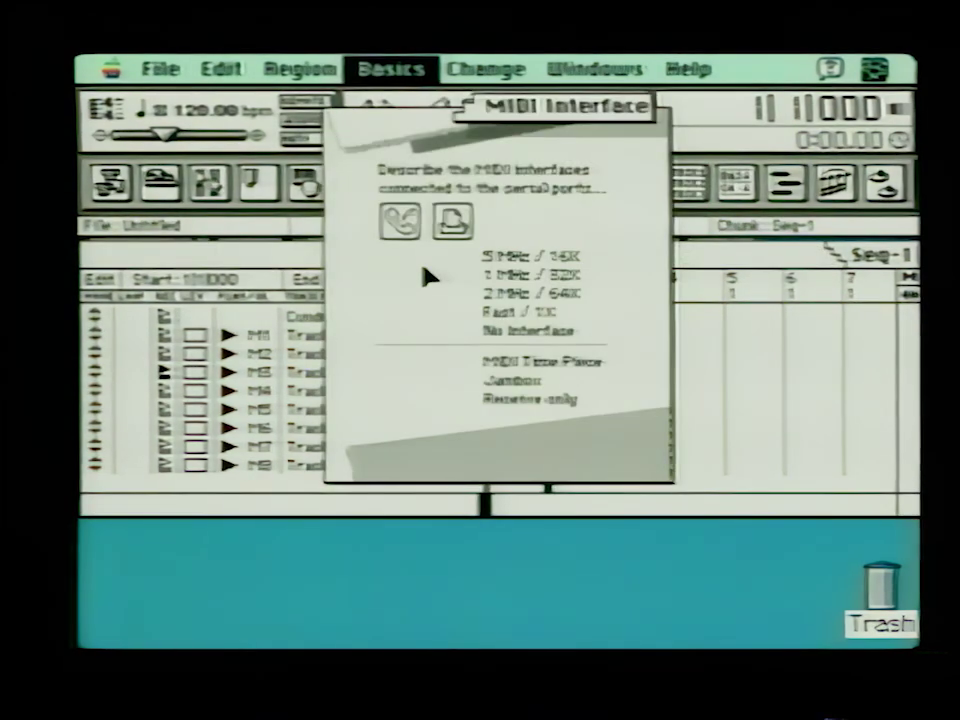
left_click(401, 360)
left_click(492, 455)
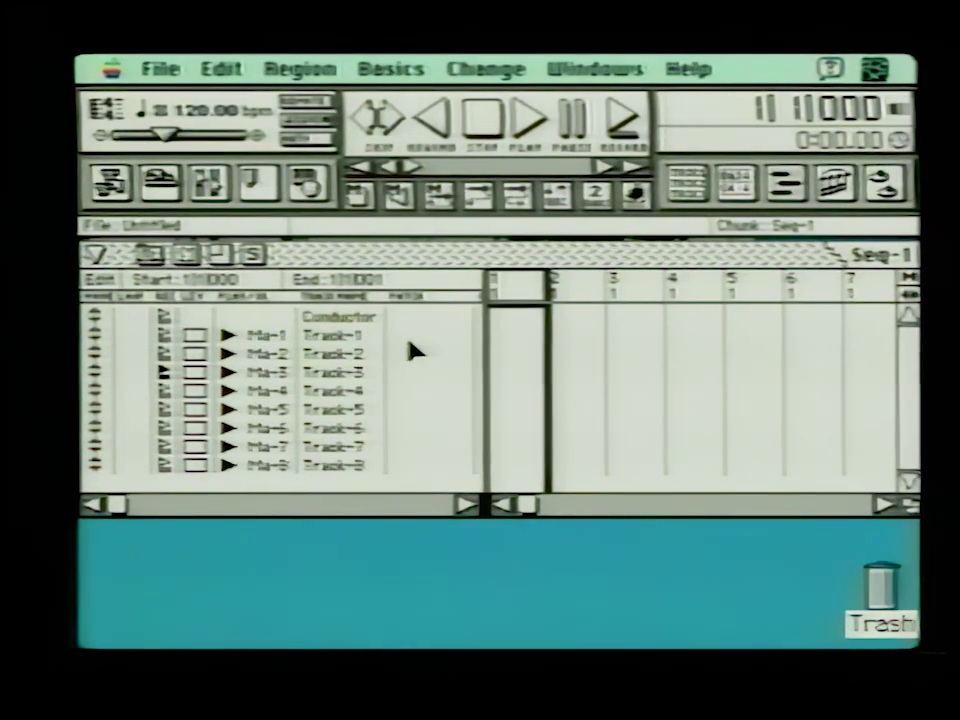
- Widen the track list to reveal the comments column and enter the comment "First take" for Track-1
left_click(530, 510)
left_click_drag(532, 513, 617, 520)
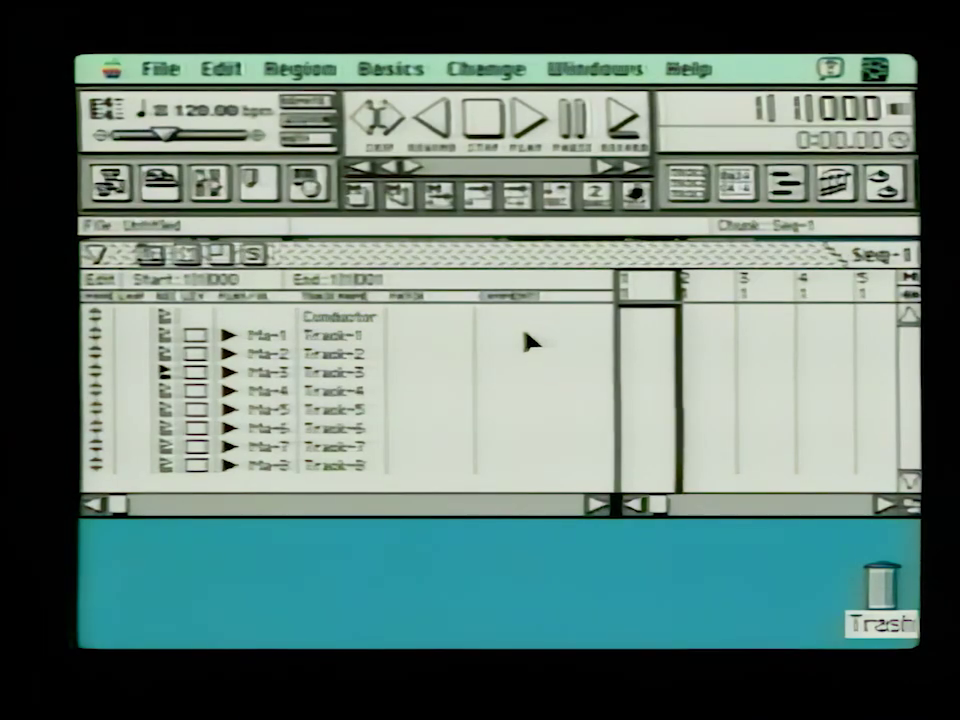
double_click(528, 340)
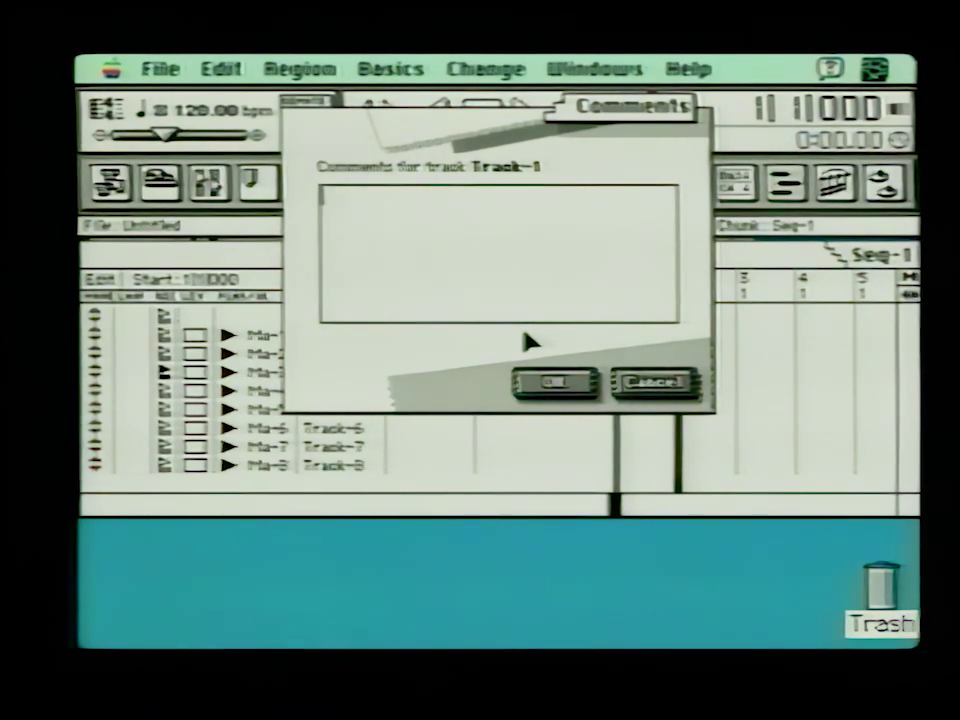
type("First take")
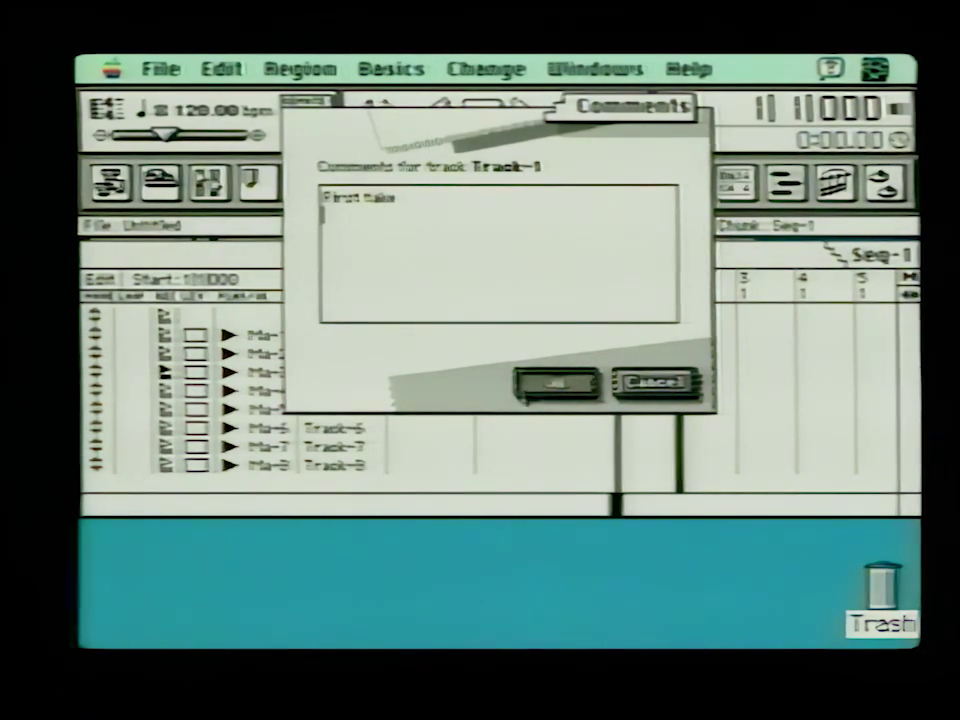
left_click(527, 390)
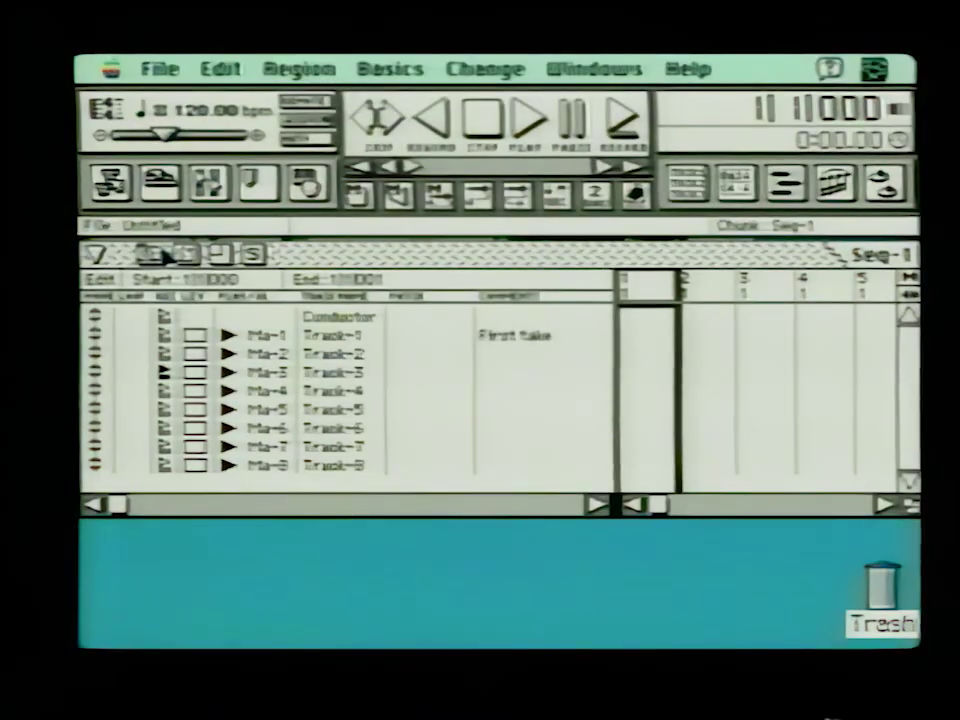
- Add one new track directly below Track-1
left_click(155, 259)
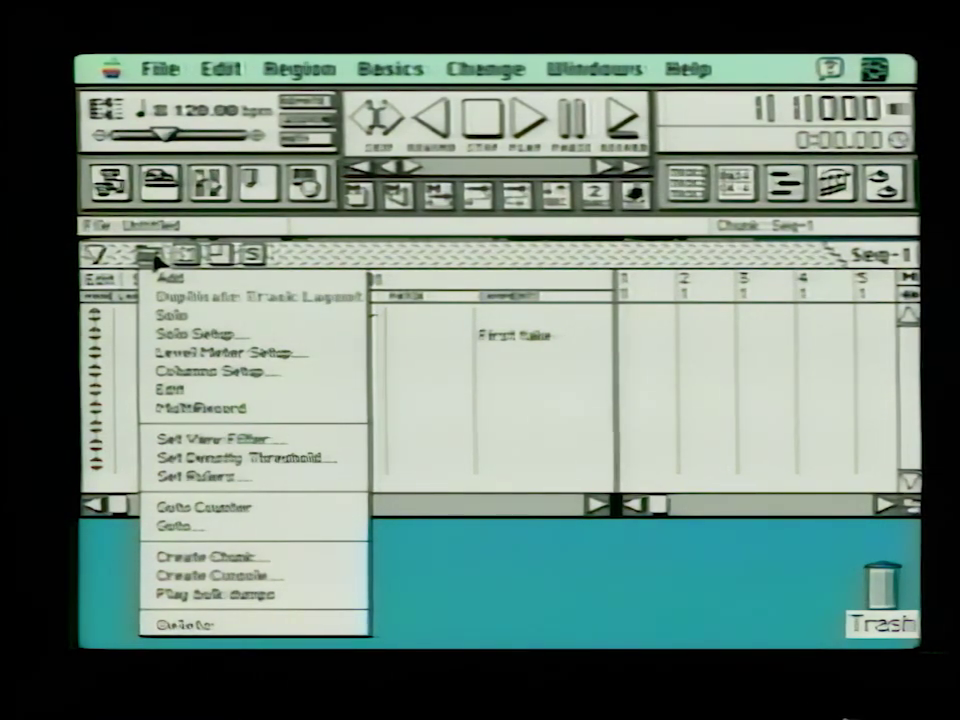
left_click(155, 260)
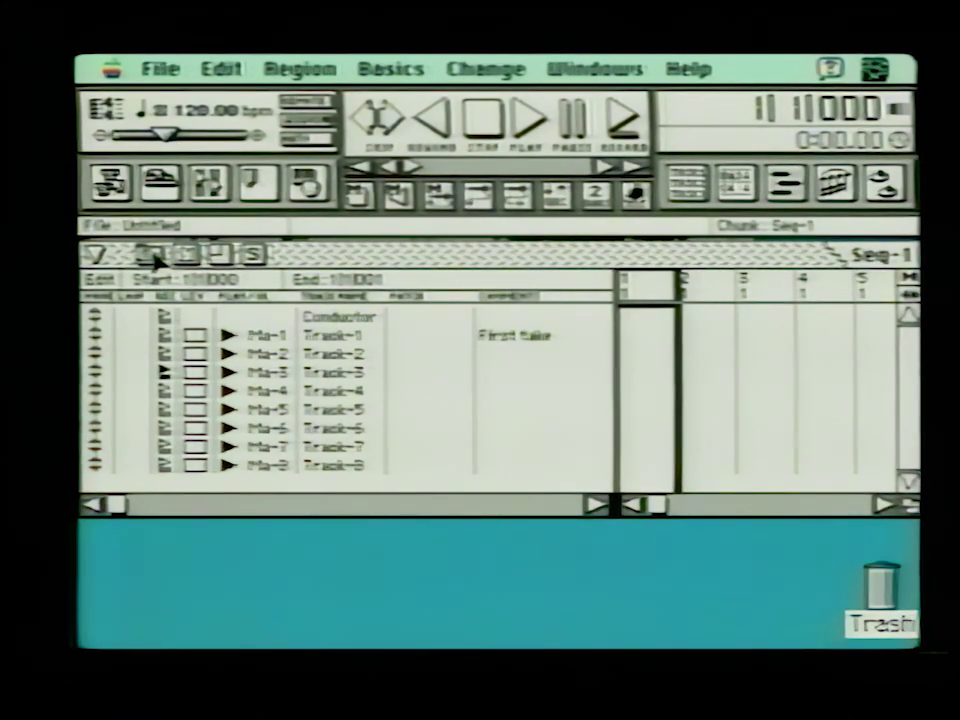
left_click(341, 336)
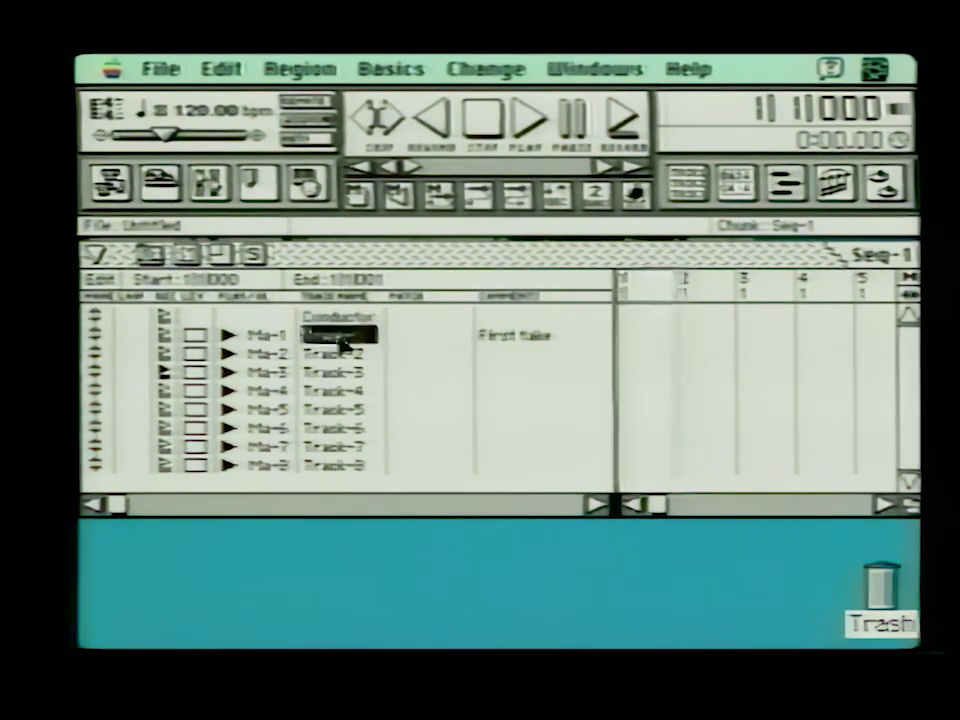
left_click(148, 254)
left_click(168, 283)
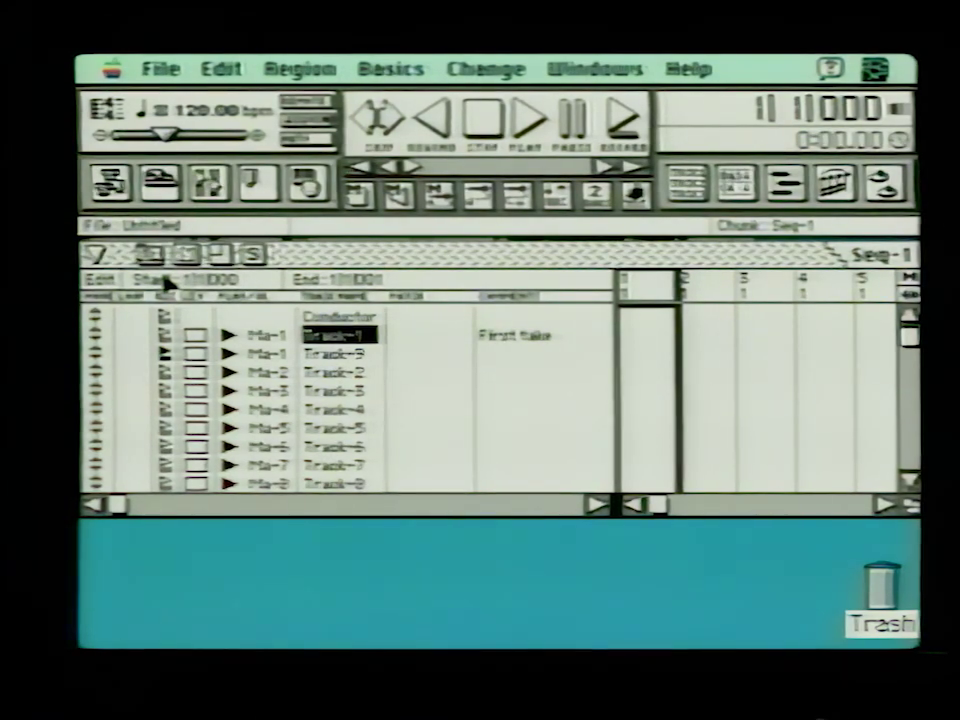
- Add four tracks at once below Track-1 and delete them again
left_click(155, 256)
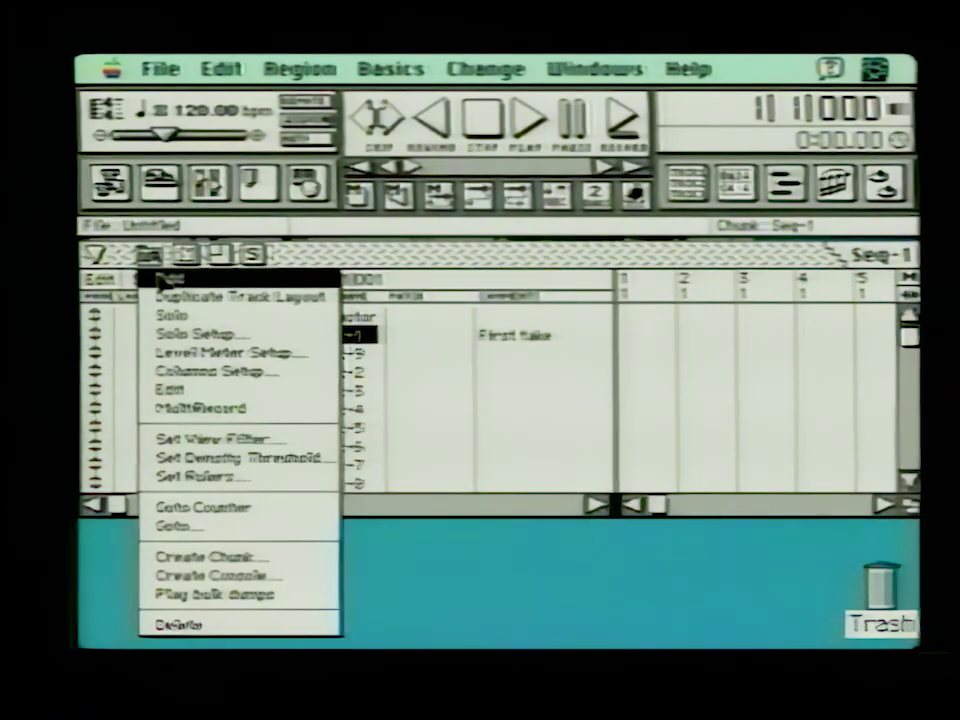
left_click(160, 274)
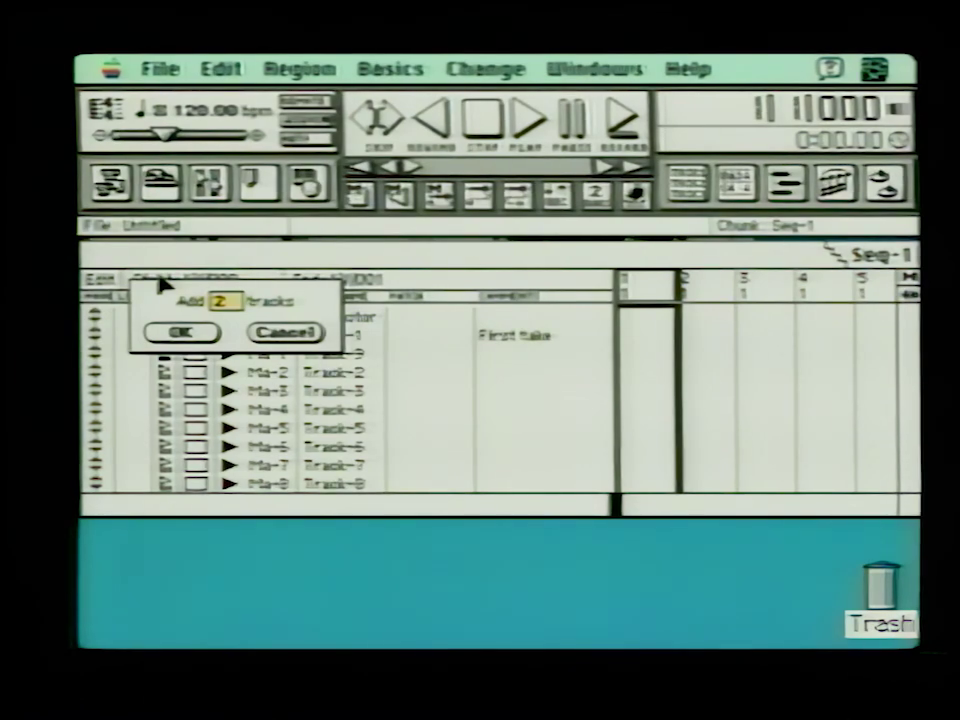
left_click(182, 333)
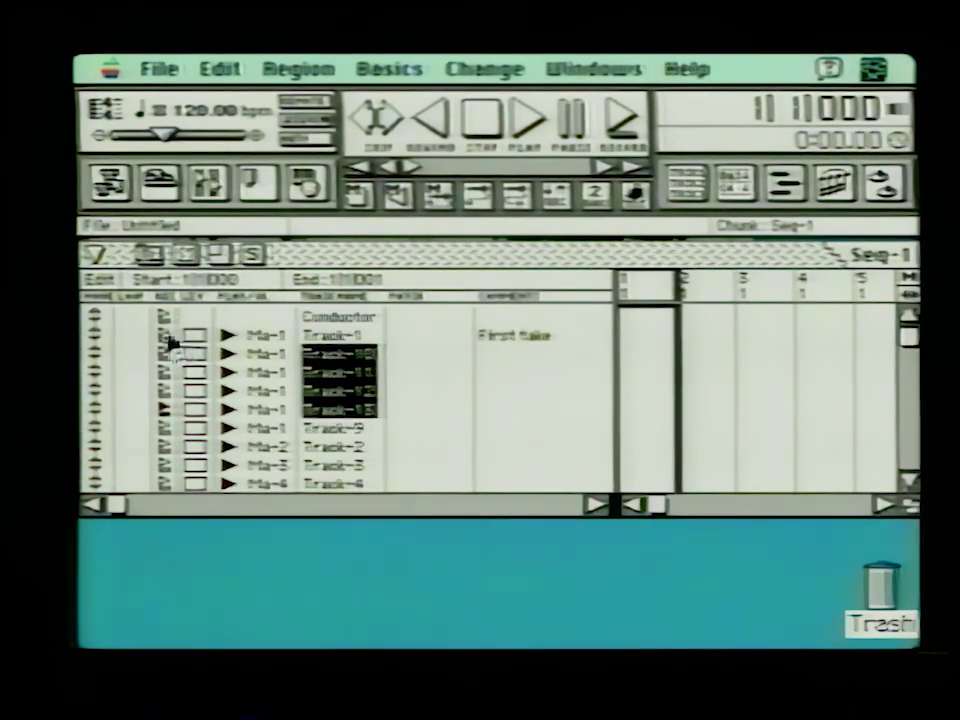
left_click_drag(147, 258, 156, 624)
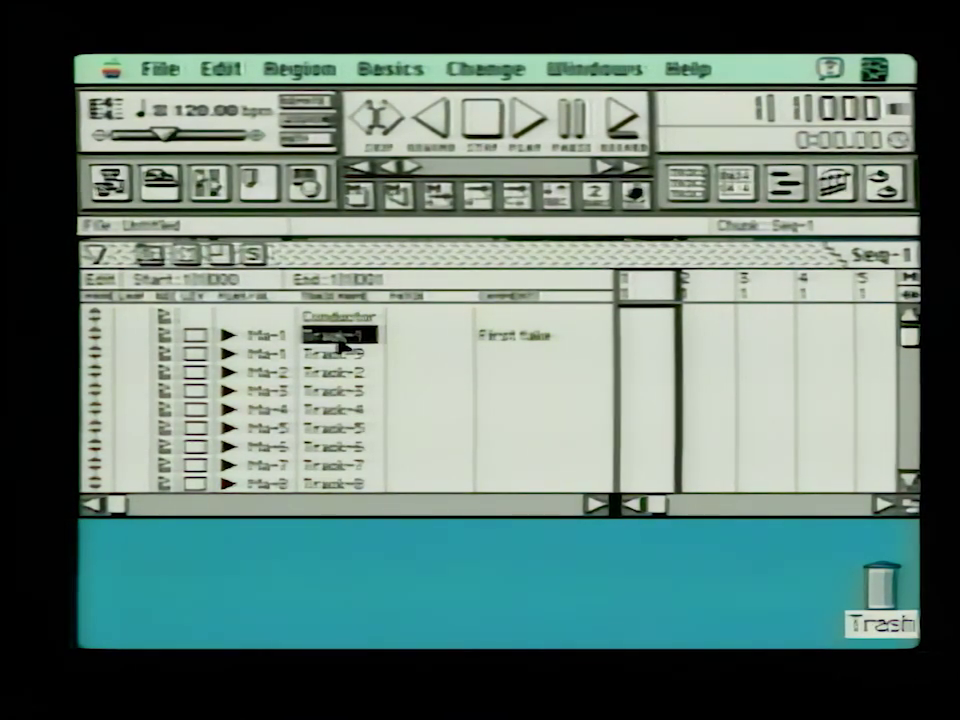
- Duplicate the track layout of Track-1
left_click_drag(148, 262, 172, 310)
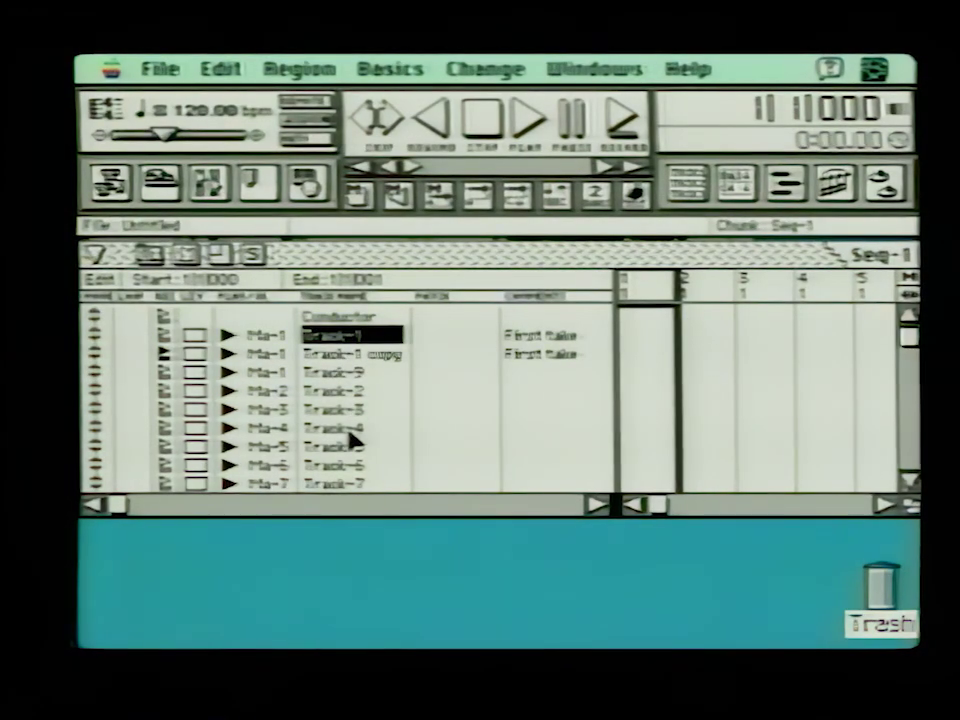
- Select Track-5, extend the selection with Track-7, and remove Track-7 from the selection again
left_click(349, 454)
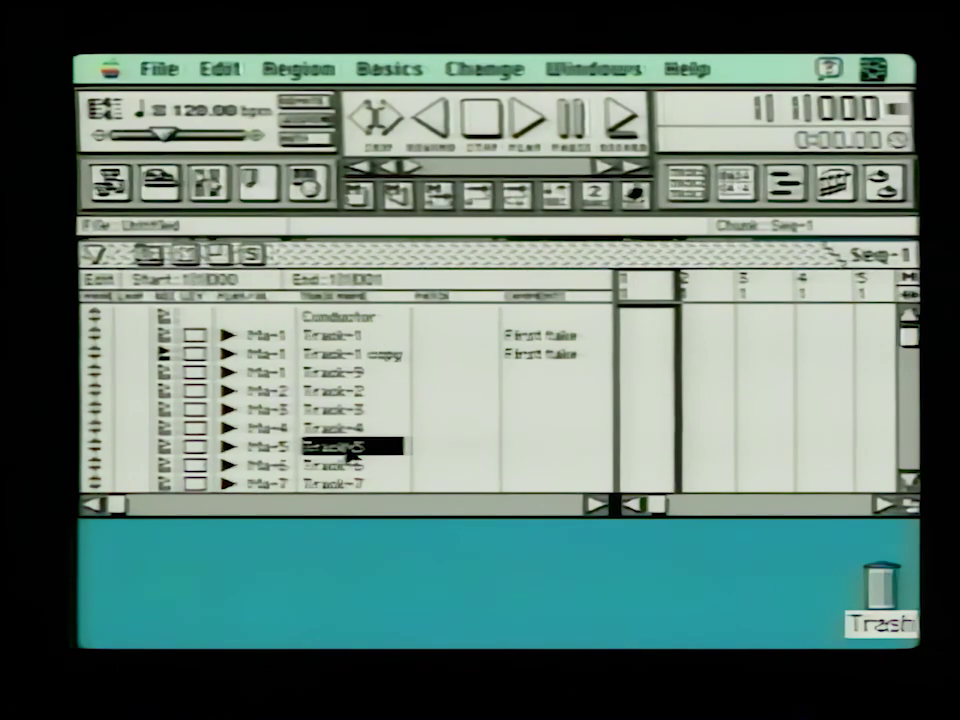
left_click(345, 485, "shift")
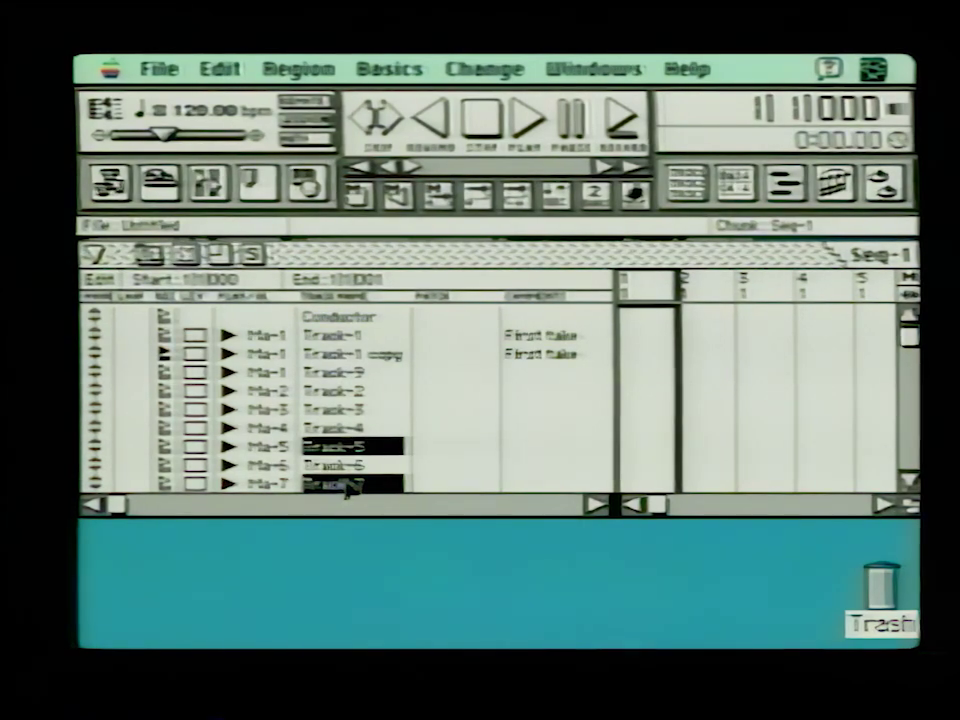
left_click(347, 485, "shift")
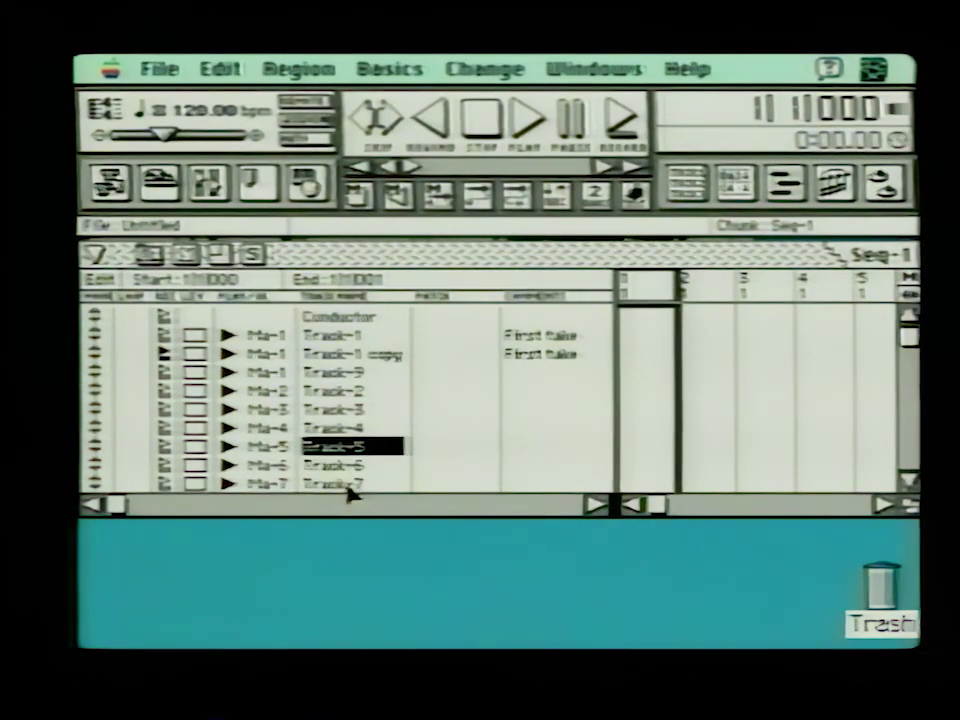
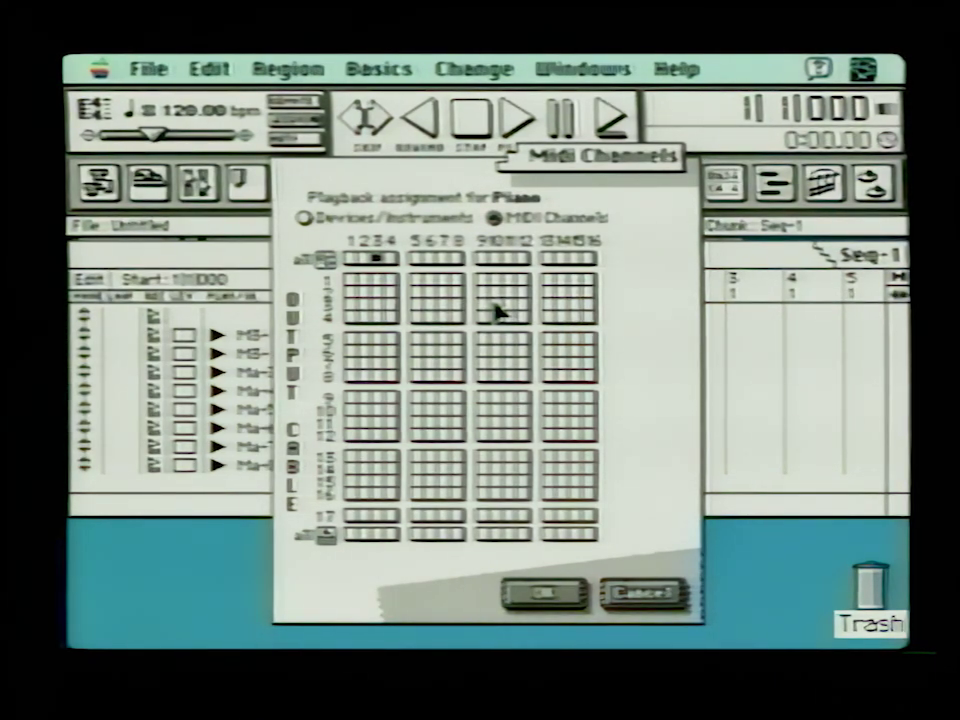
- Assign the Piano track's playback to output cable 3, channel 1, and the Bass track's to cable 3, channel 2
left_click(355, 310)
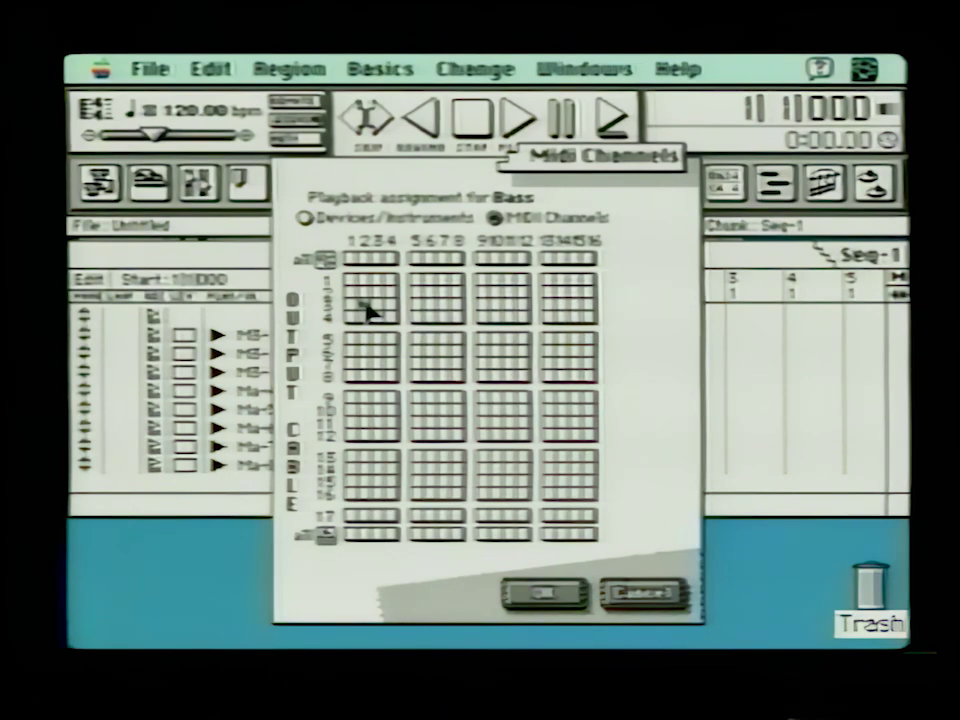
key("Return")
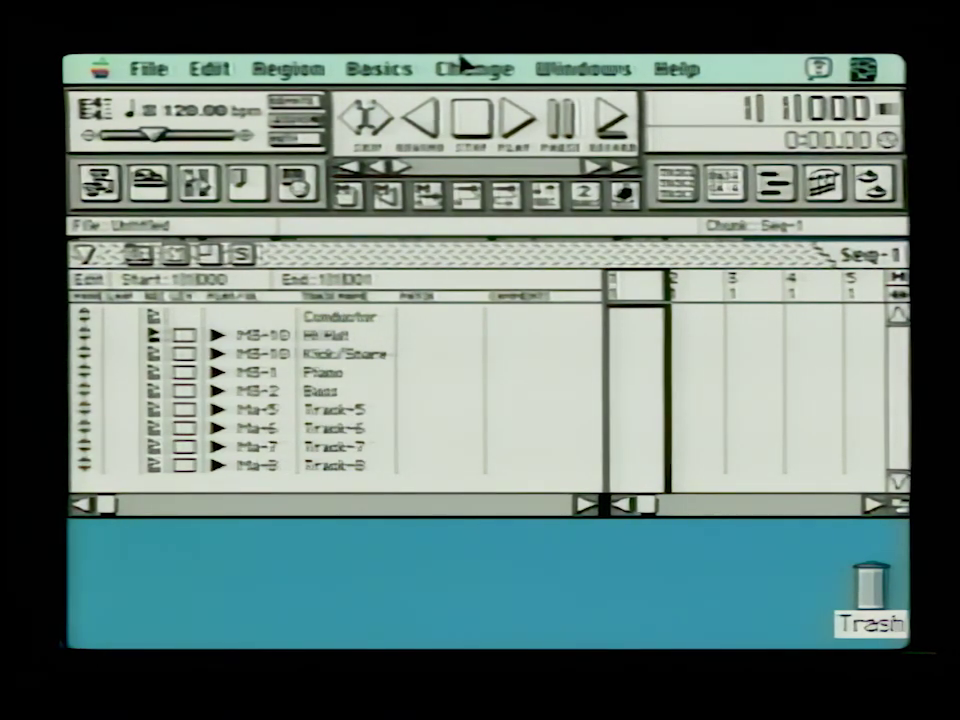
- Set the Patch Thru mode to Auto channelize
left_click_drag(385, 70, 405, 123)
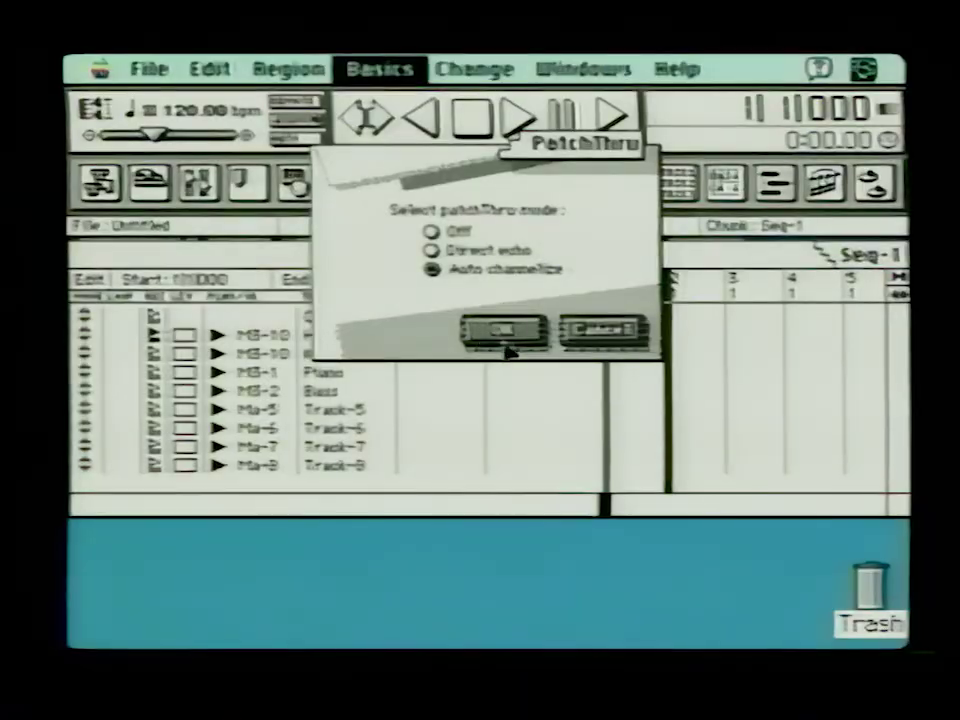
left_click(505, 337)
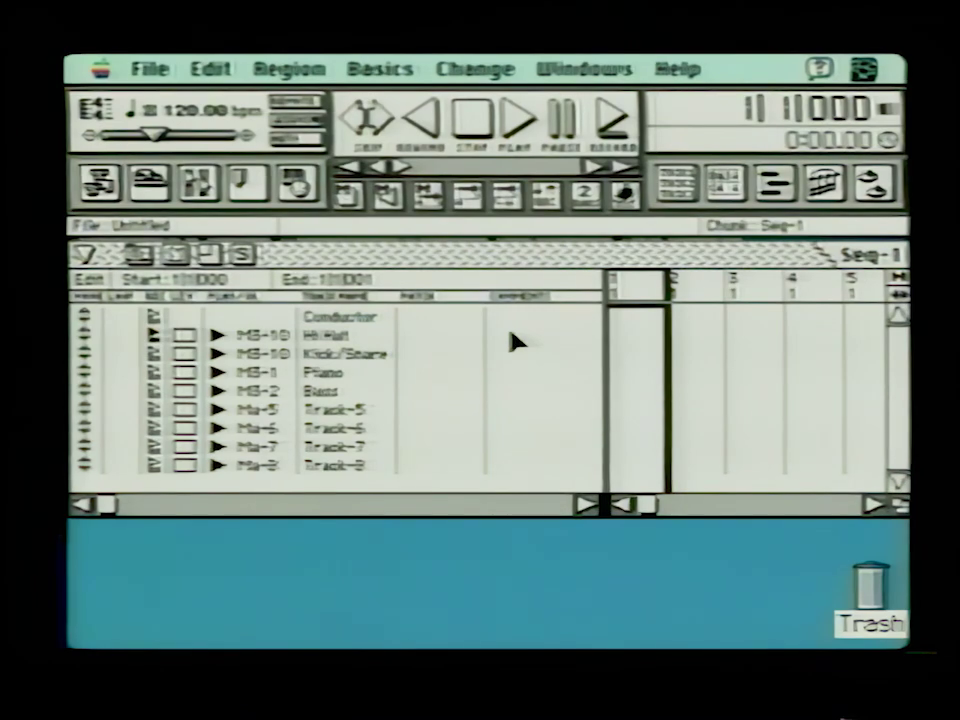
- Set the channel of both the accented and normal MIDI click to M3-10 in the Click and Countoff Options
left_click(373, 66)
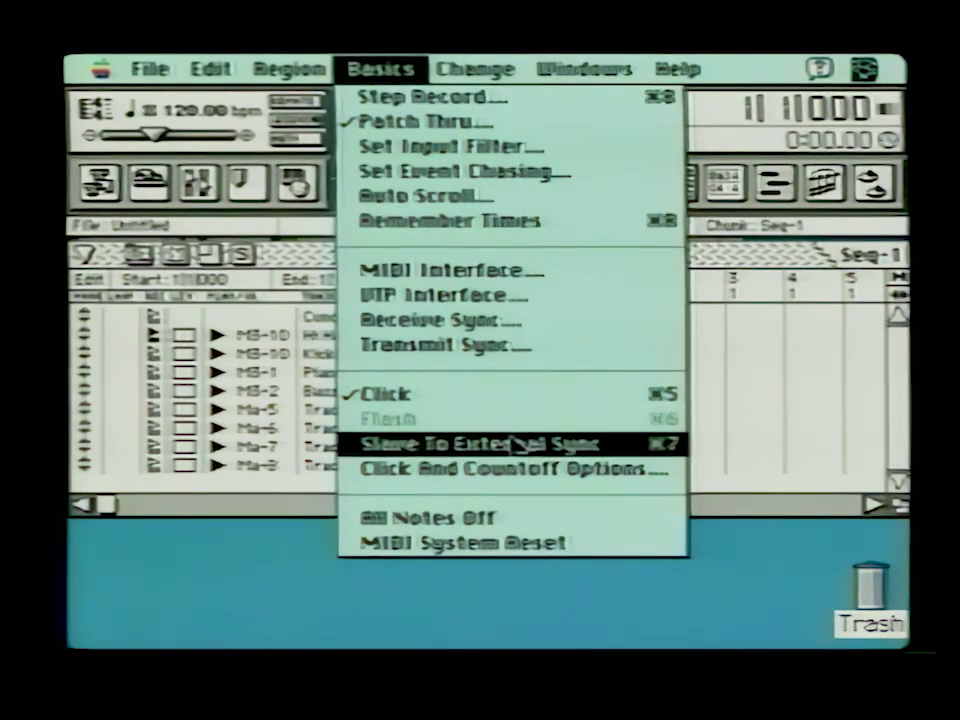
left_click(514, 467)
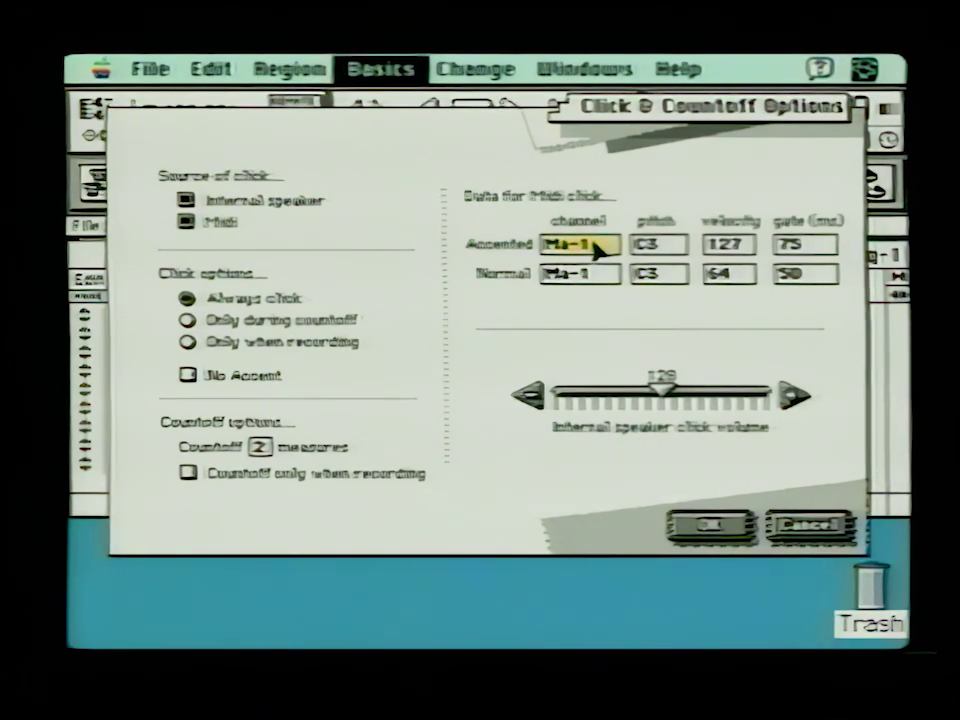
type("Mb-10")
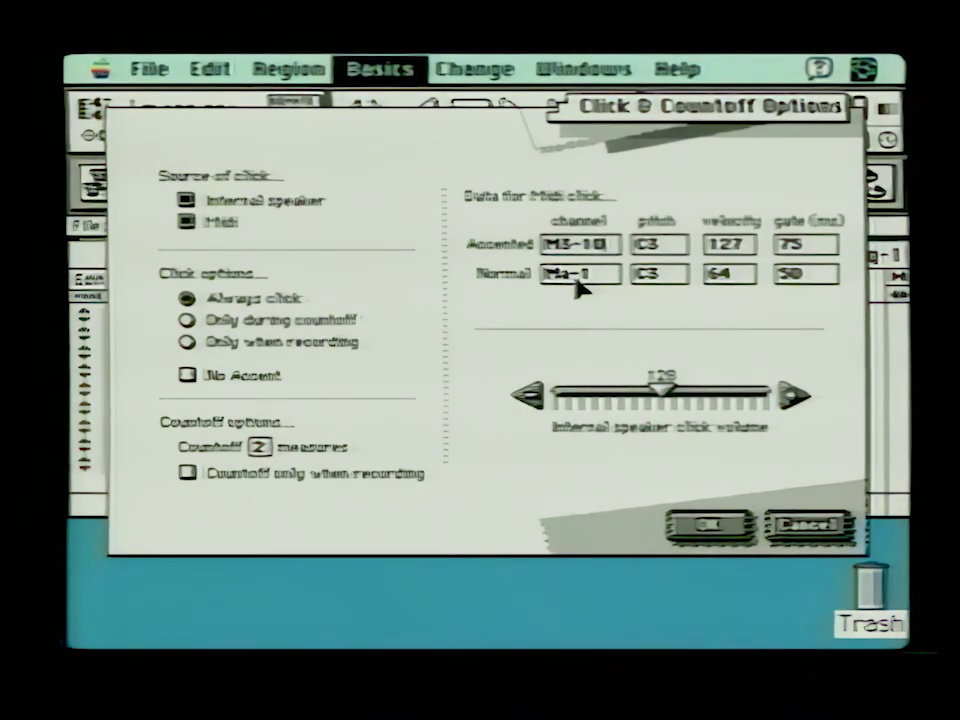
double_click(566, 281)
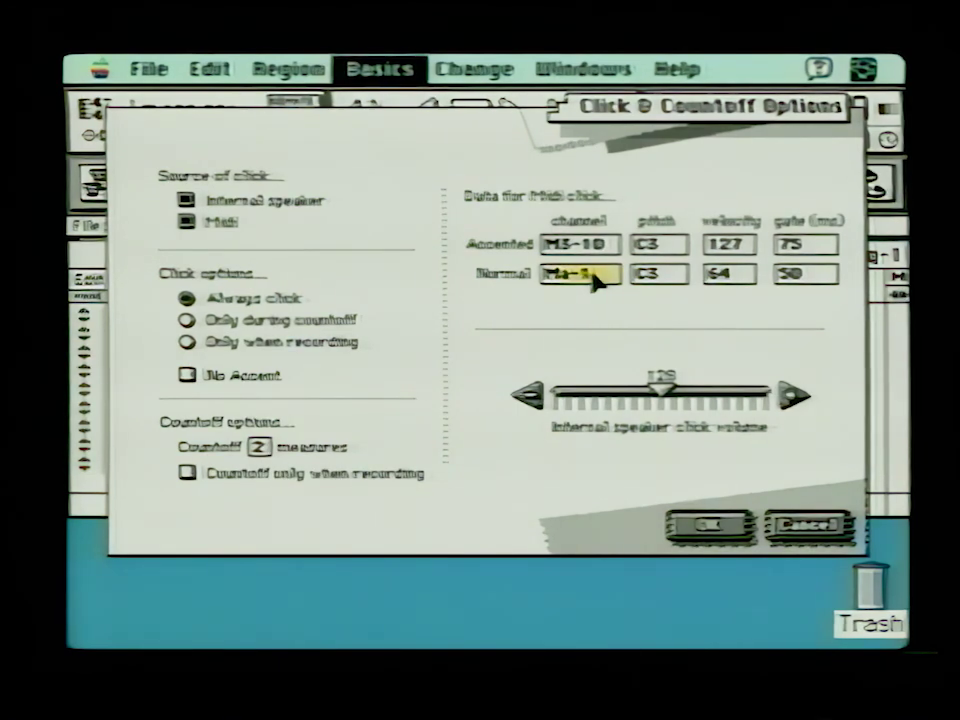
type("M3-")
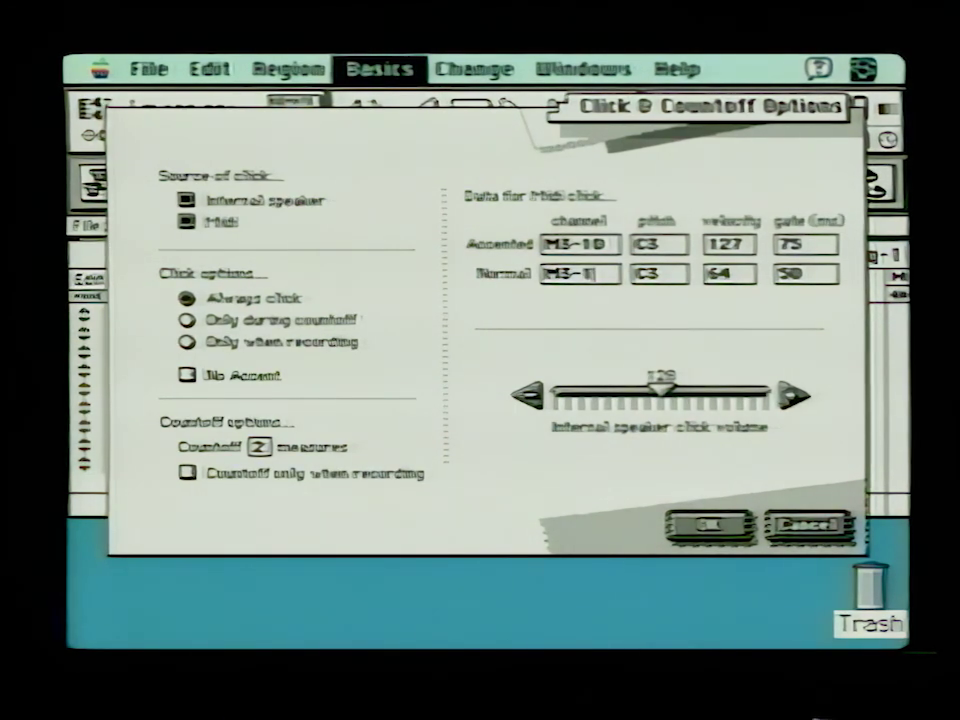
type("10")
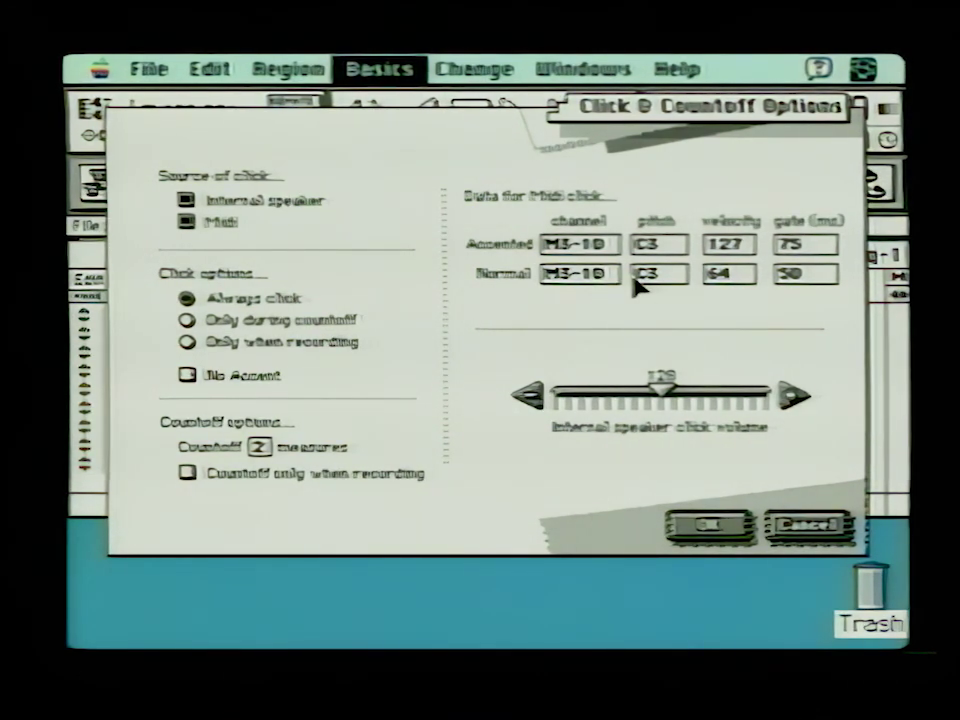
left_click(712, 527)
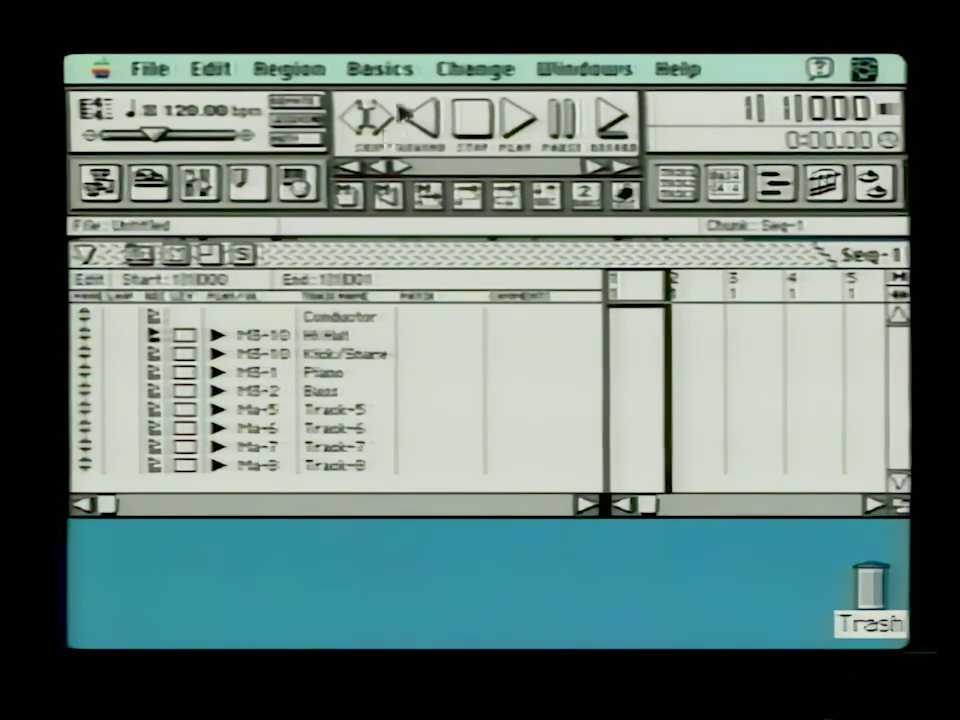
- Set the pitch of both the accented and the normal MIDI click to F4 in the Click and Countoff Options
left_click(390, 70)
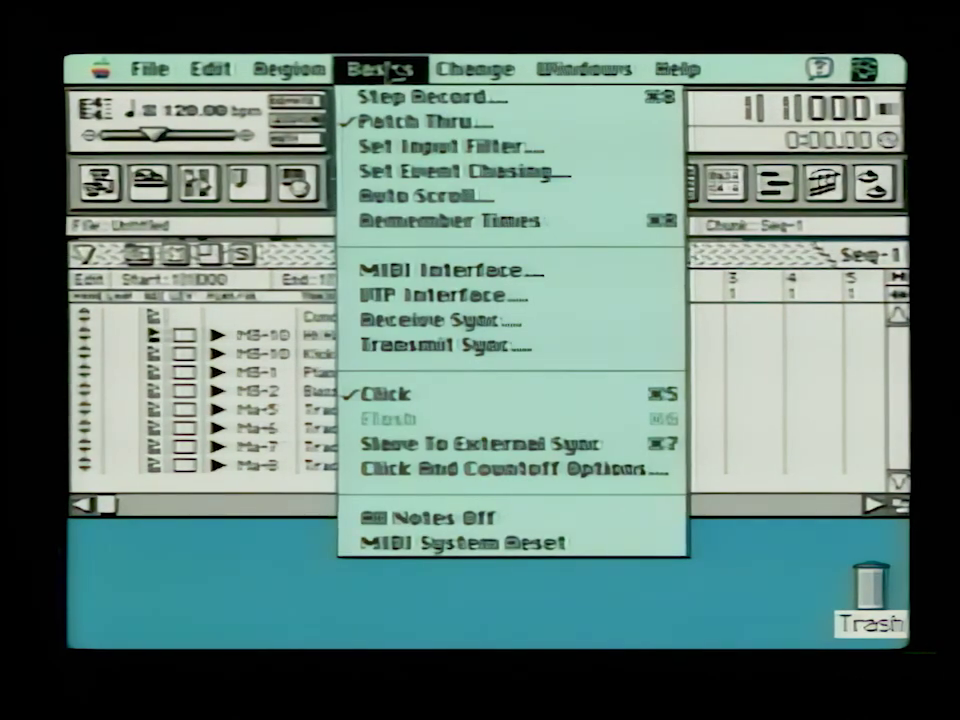
left_click(436, 477)
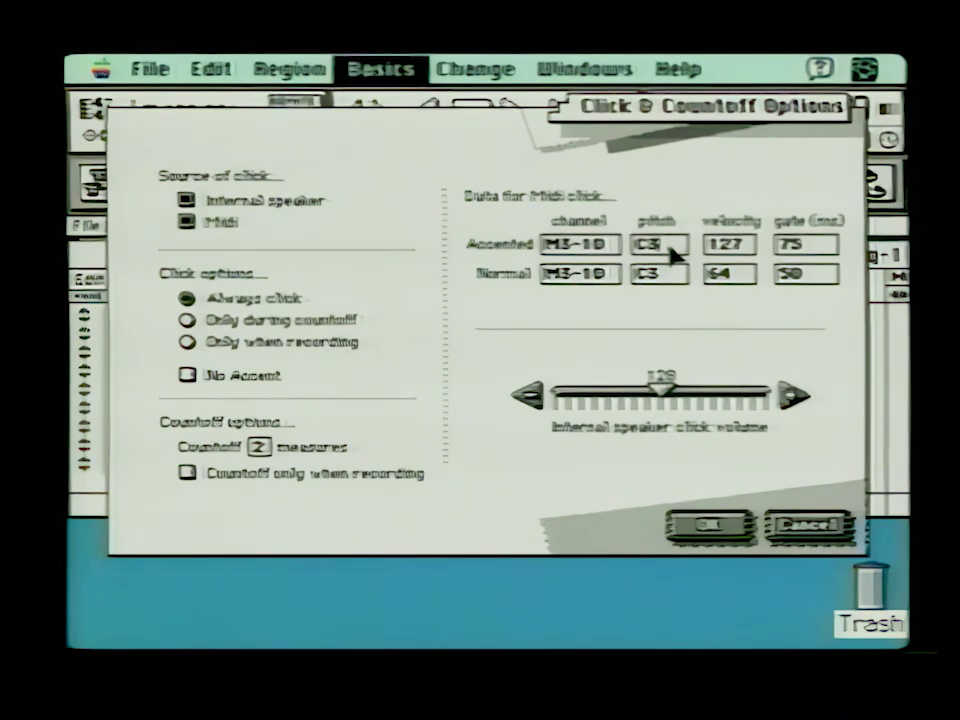
left_click(672, 255)
left_click_drag(672, 255, 672, 254)
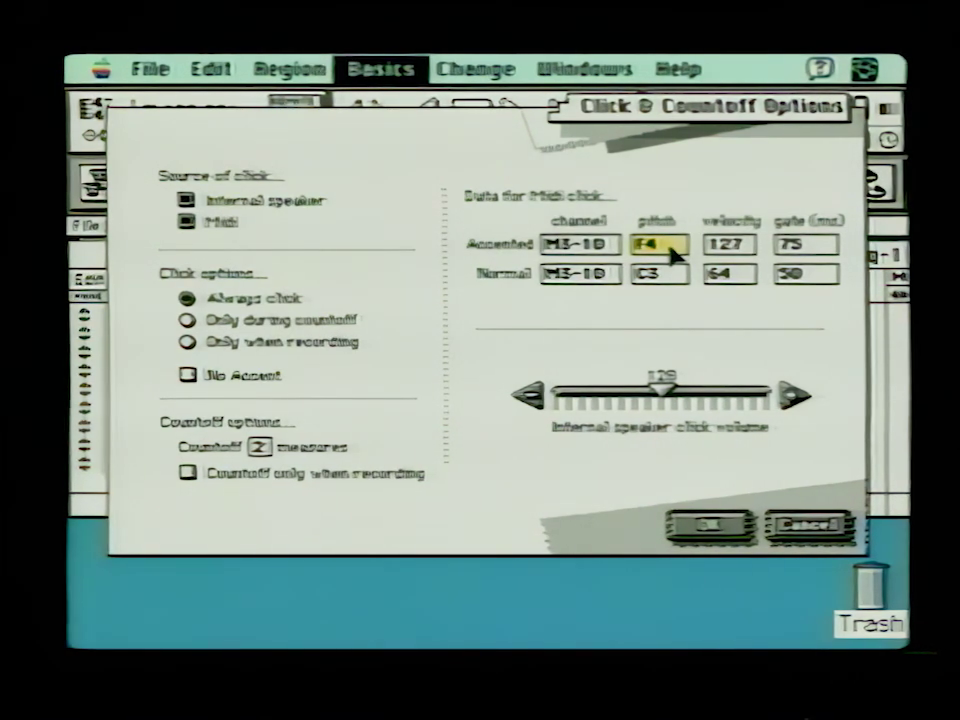
left_click_drag(672, 255, 676, 257)
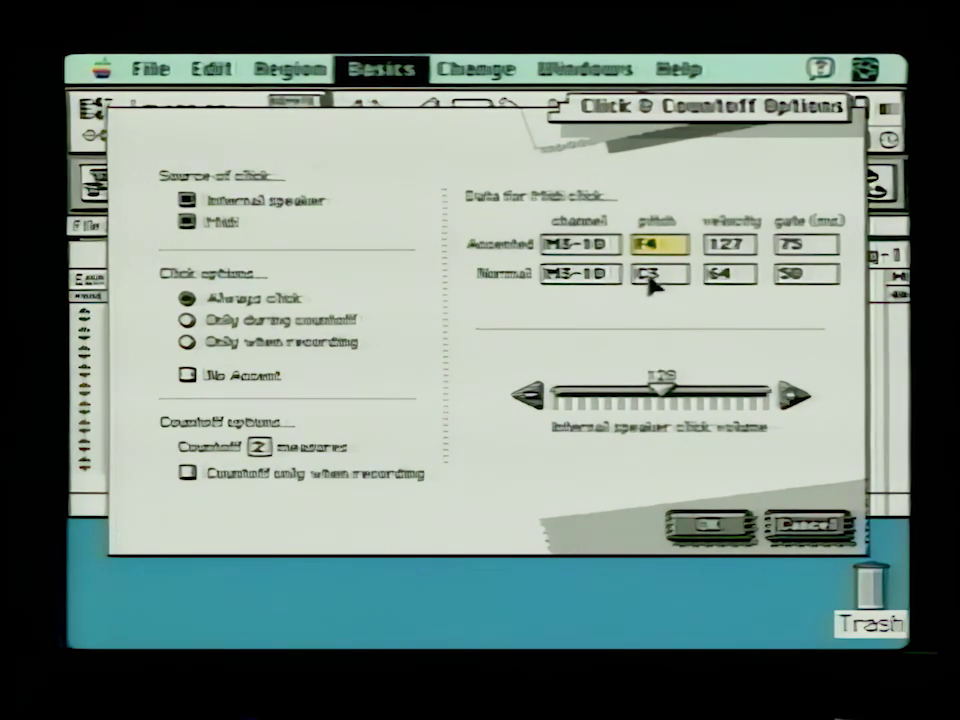
left_click(668, 281)
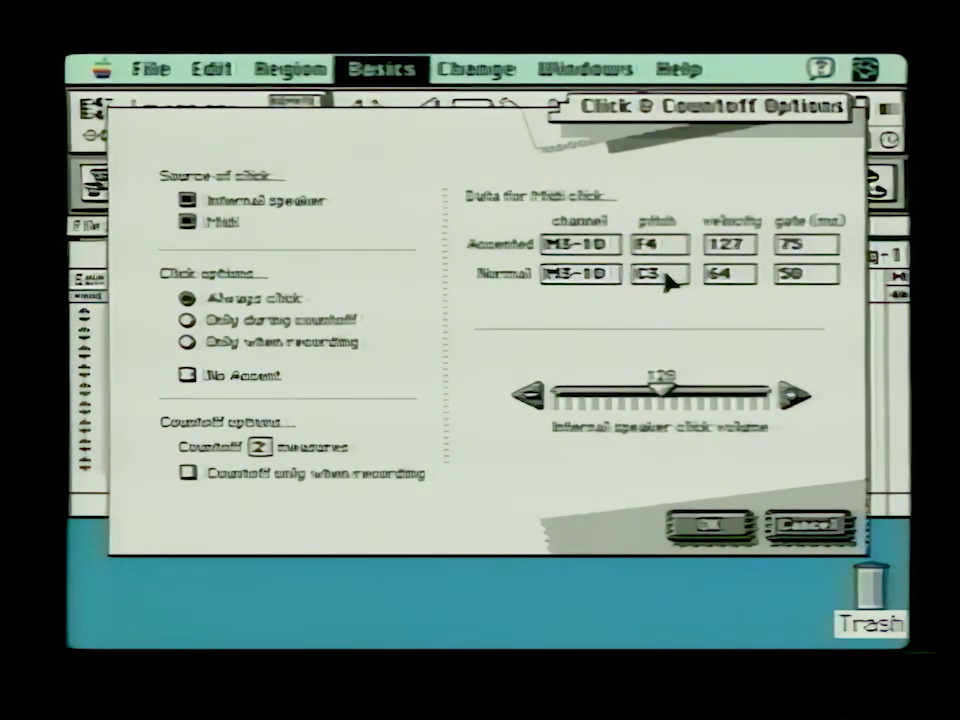
left_click_drag(668, 281, 668, 281)
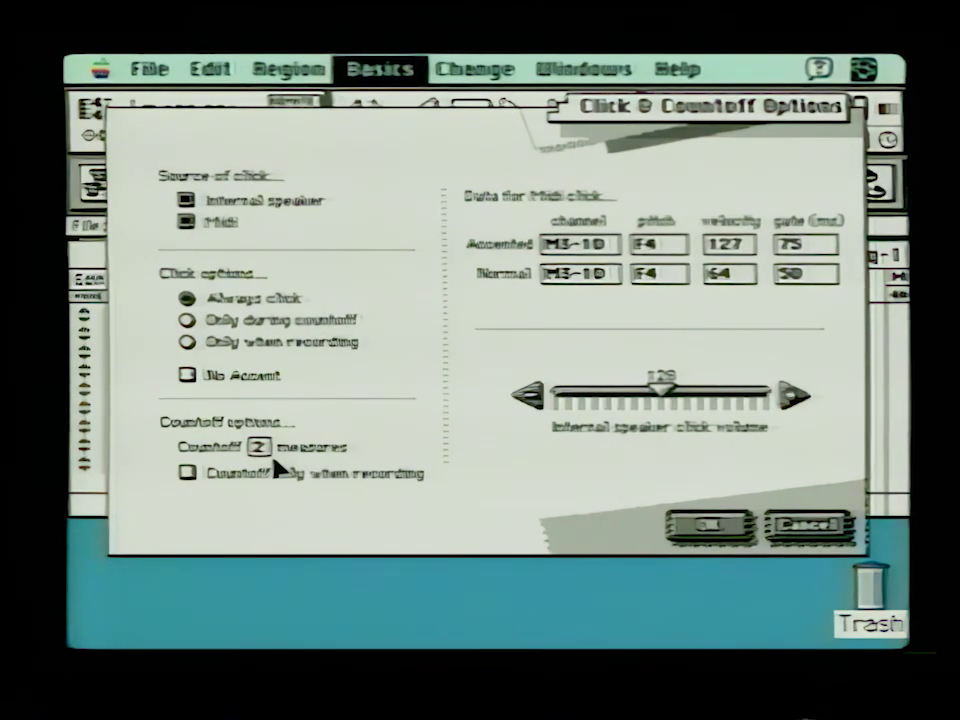
- Enable countoff only when recording, adjust the internal speaker click volume to 147, and accept the options
left_click(187, 474)
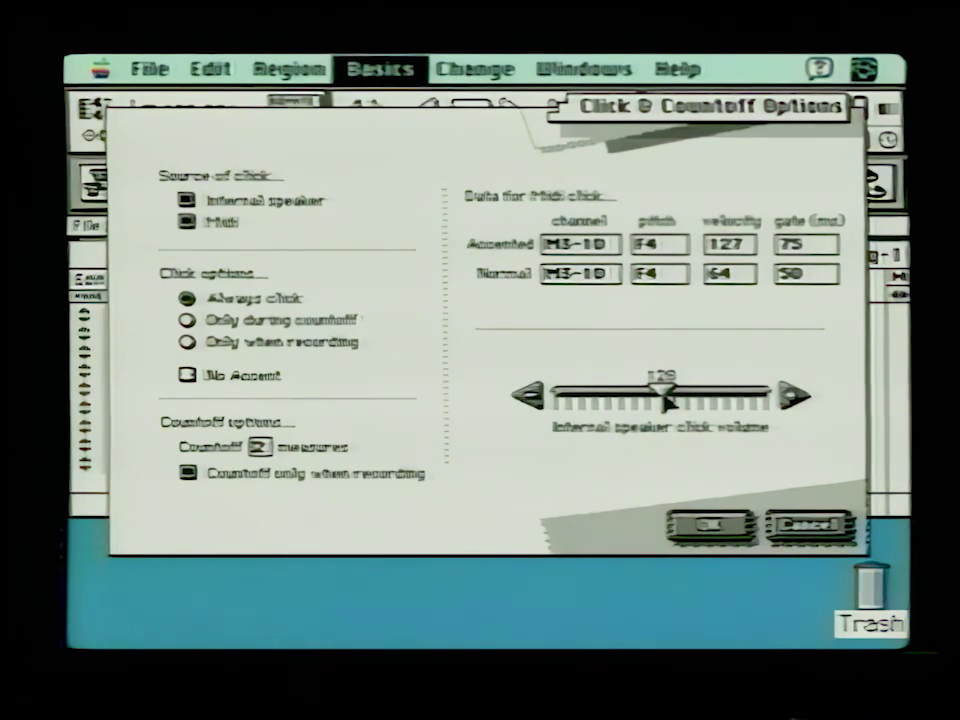
left_click_drag(668, 402, 707, 403)
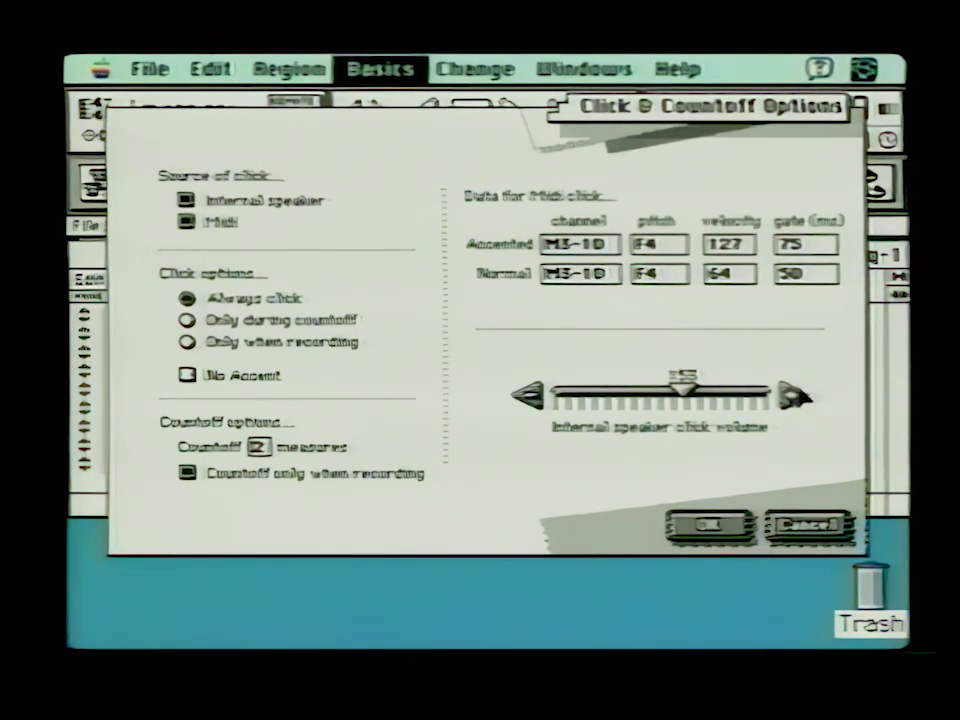
left_click(795, 397)
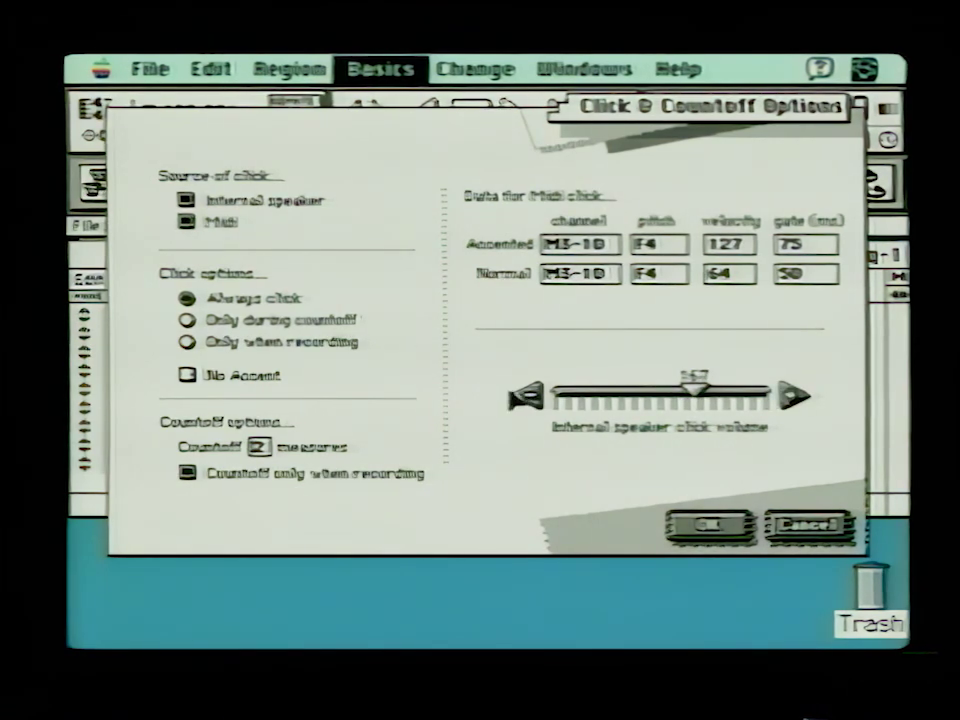
left_click(533, 401)
left_click(533, 401)
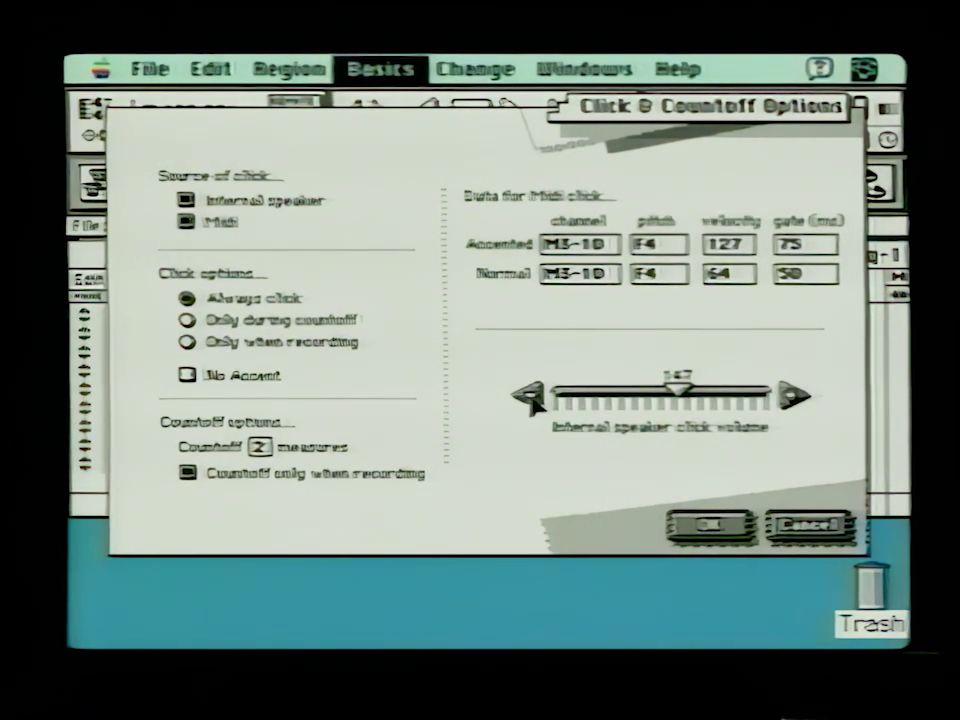
left_click(711, 527)
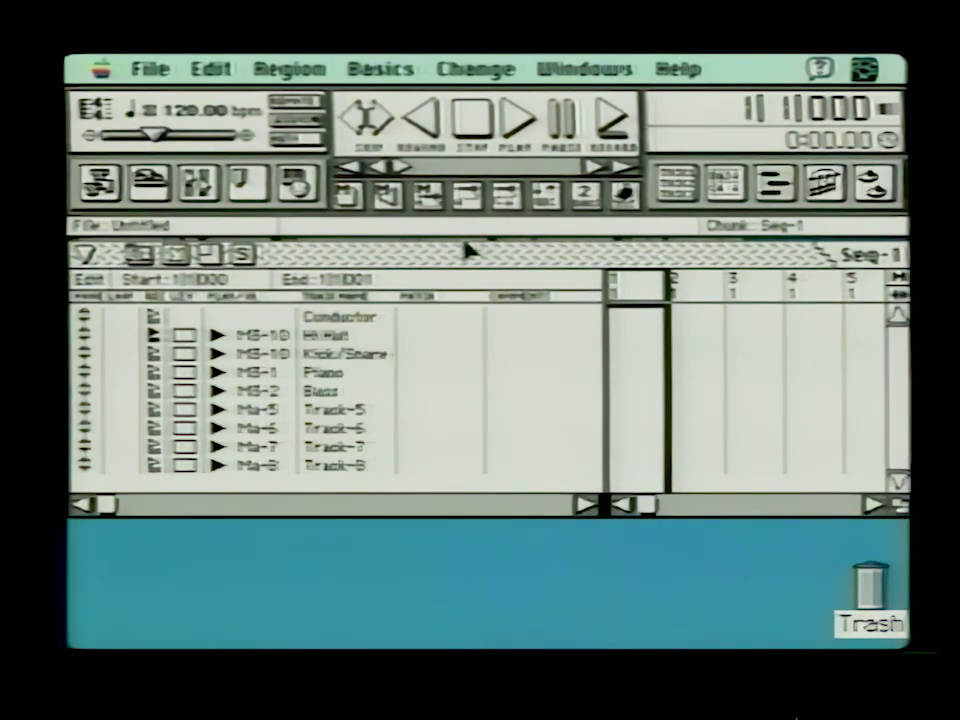
- Turn the click off and back on
left_click_drag(379, 64, 452, 398)
left_click_drag(389, 69, 420, 398)
left_click_drag(396, 68, 393, 67)
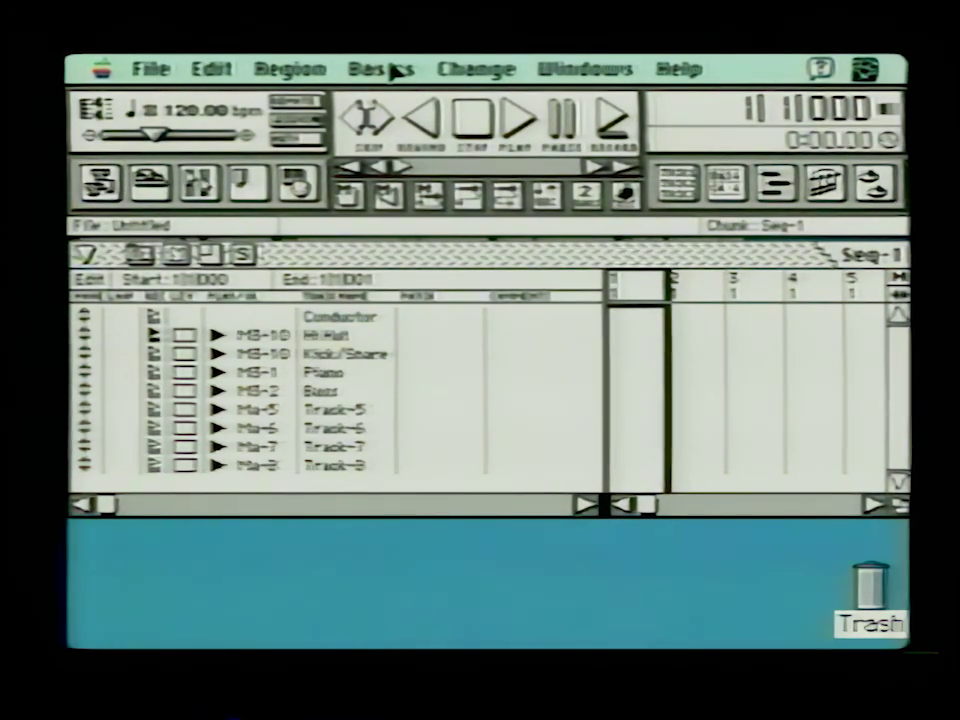
left_click(395, 70)
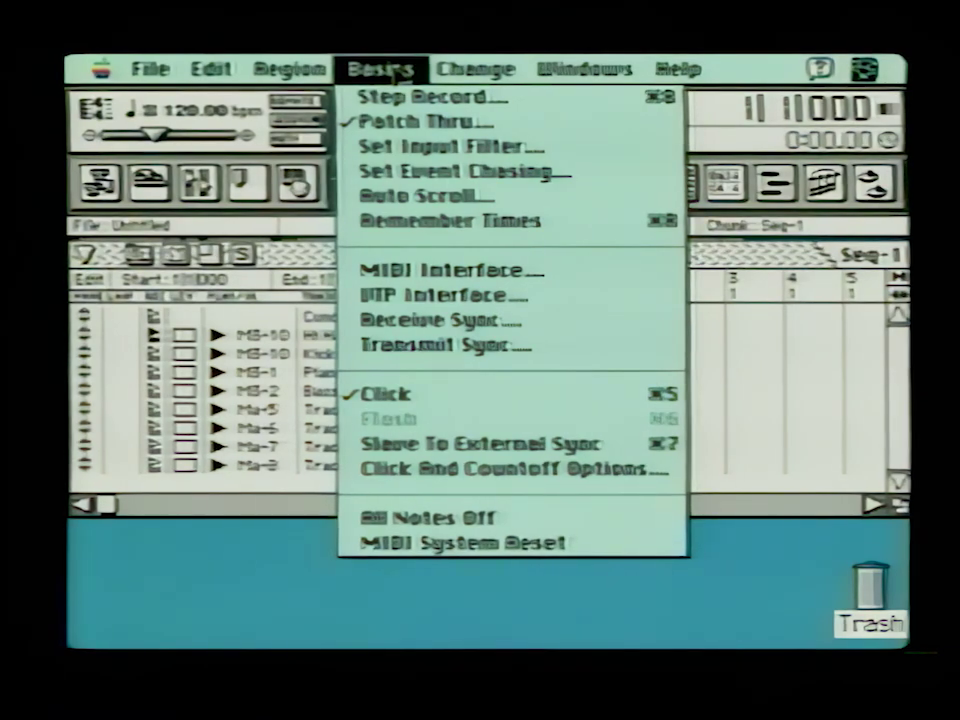
left_click(398, 72)
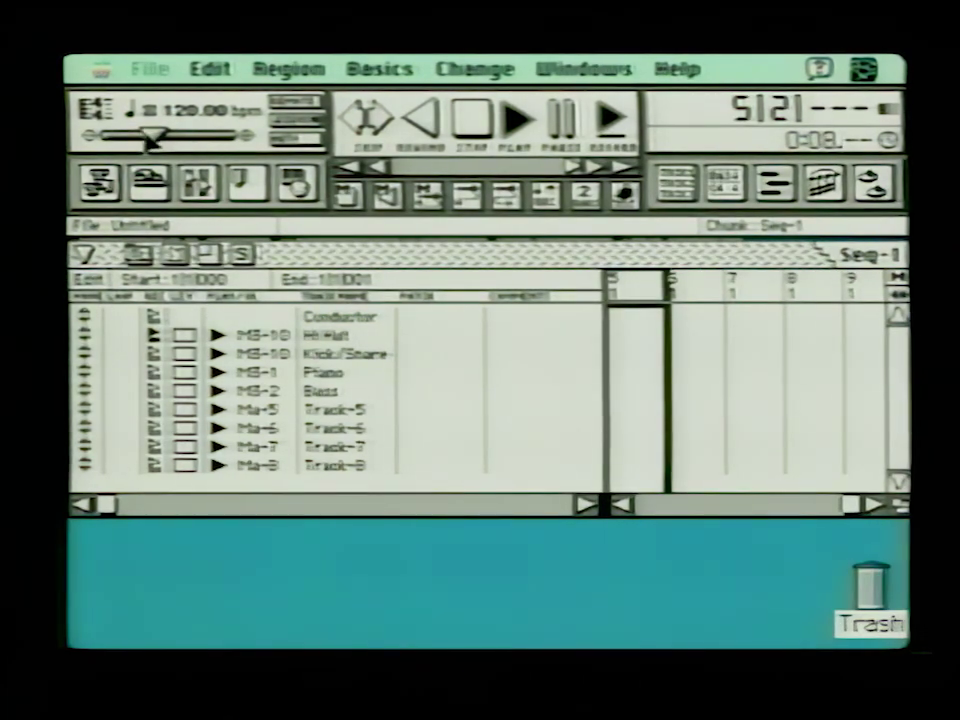
- Raise the tempo to 230 bpm with the tempo slider and reduce it to 220 bpm
left_click_drag(168, 141, 195, 140)
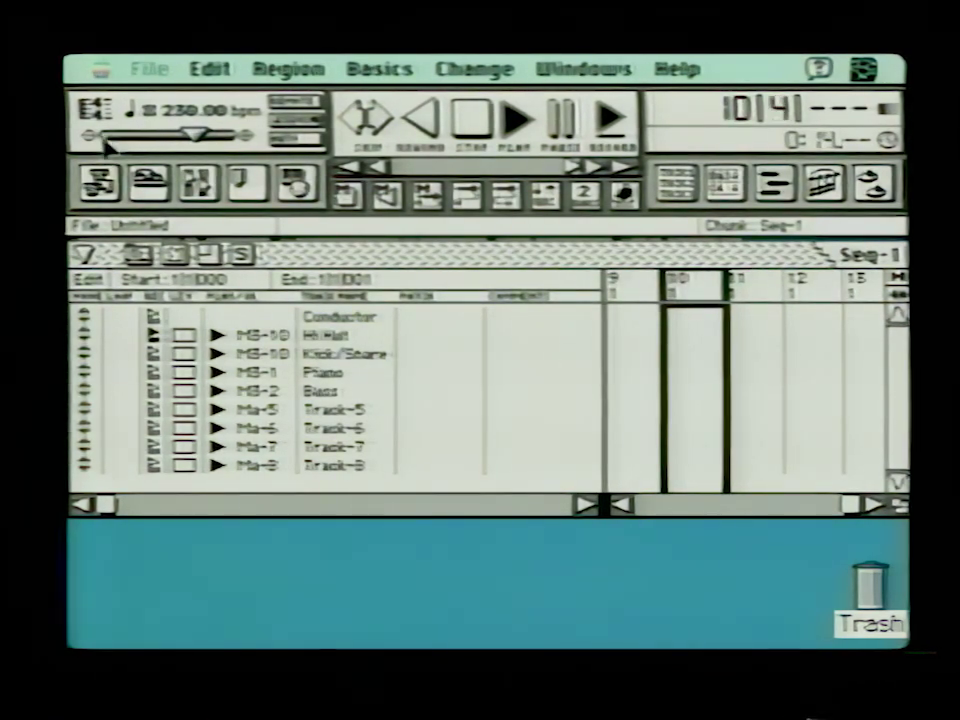
left_click_drag(97, 141, 91, 143)
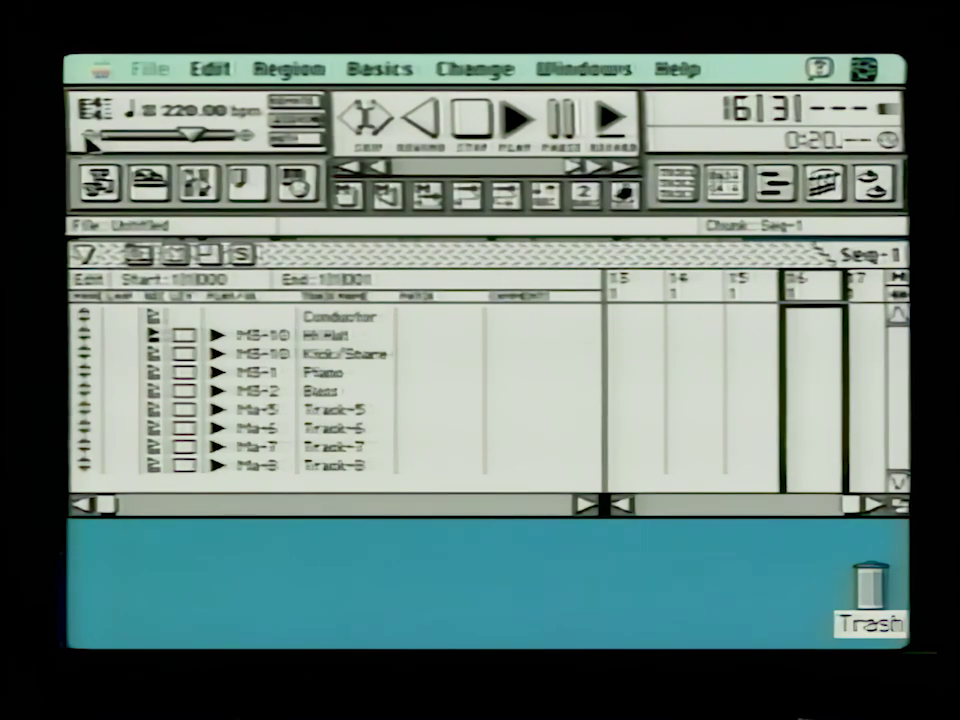
- Set the tempo to 120.00 bpm with a quarter-note beat value and stop the transport
left_click(204, 118)
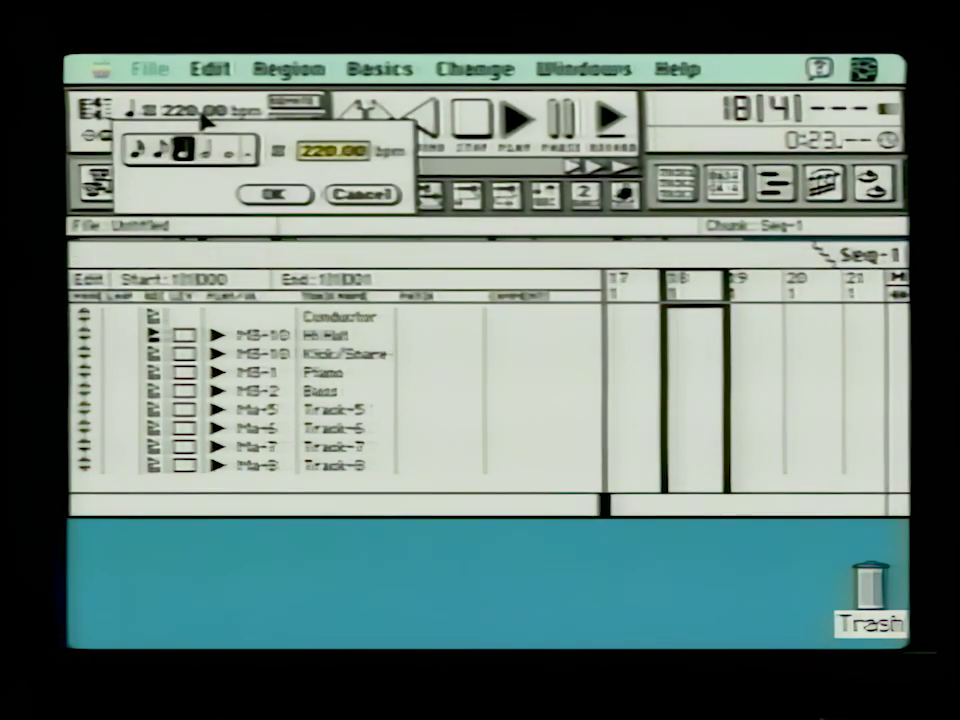
left_click(164, 155)
left_click(184, 158)
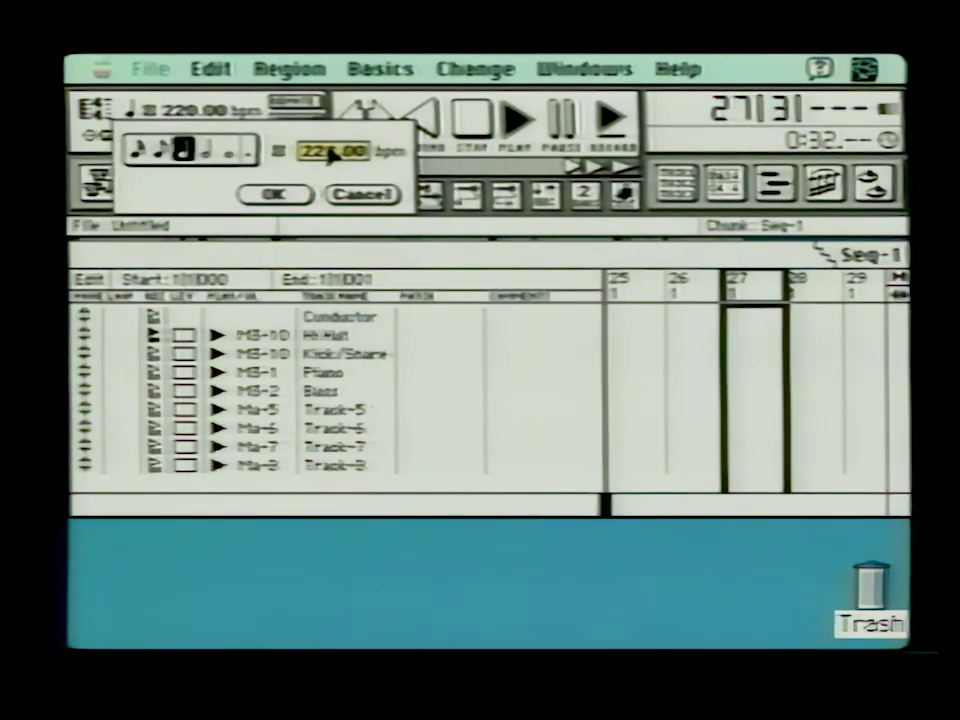
type("120.00")
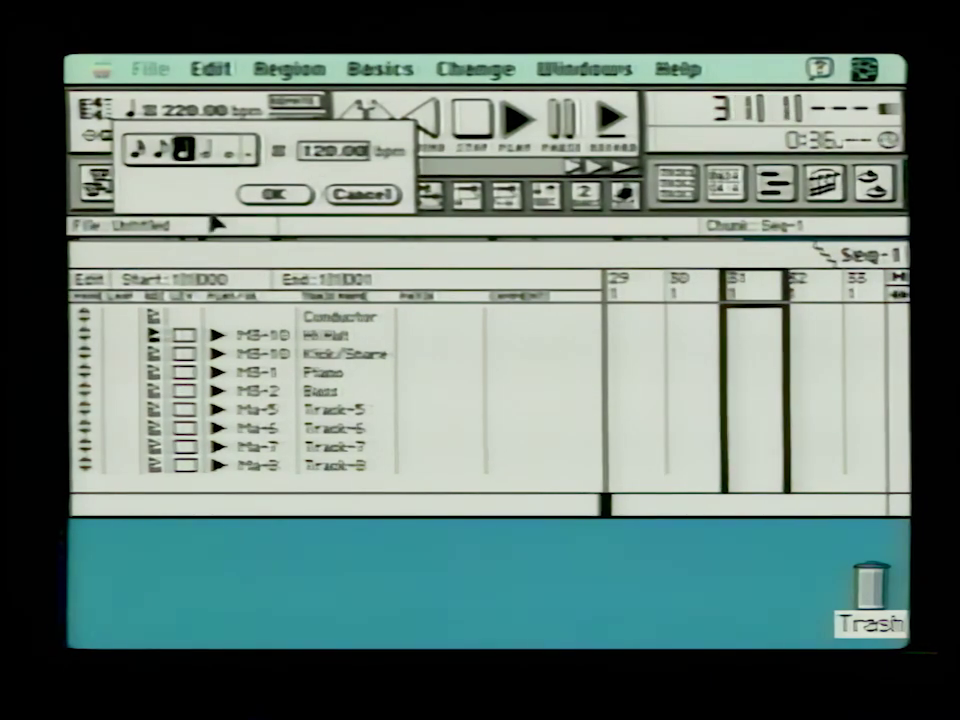
left_click(293, 196)
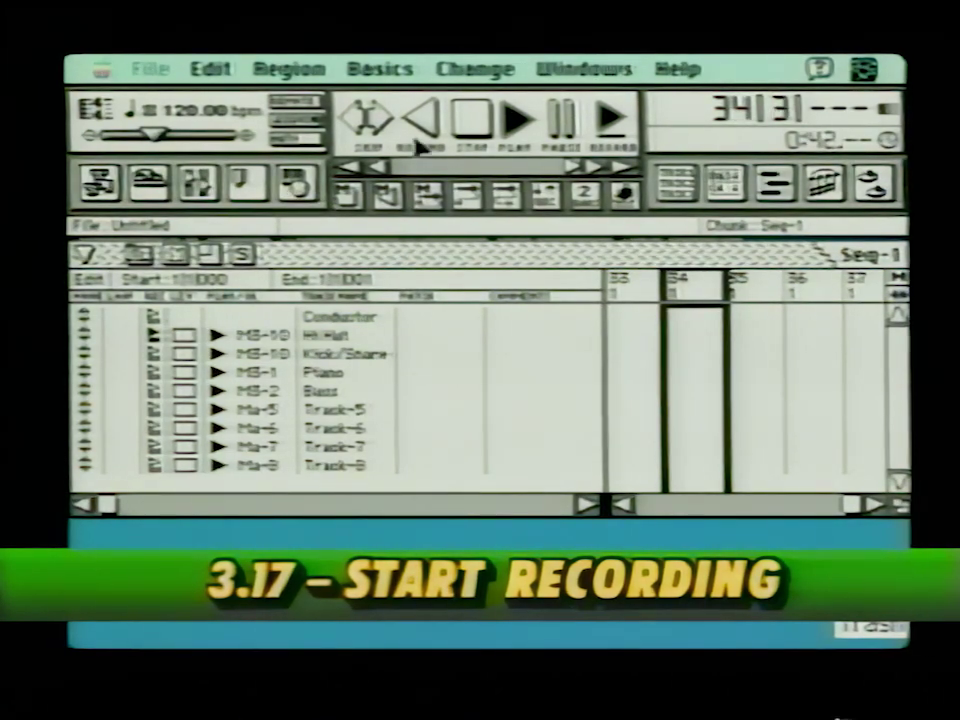
left_click(470, 125)
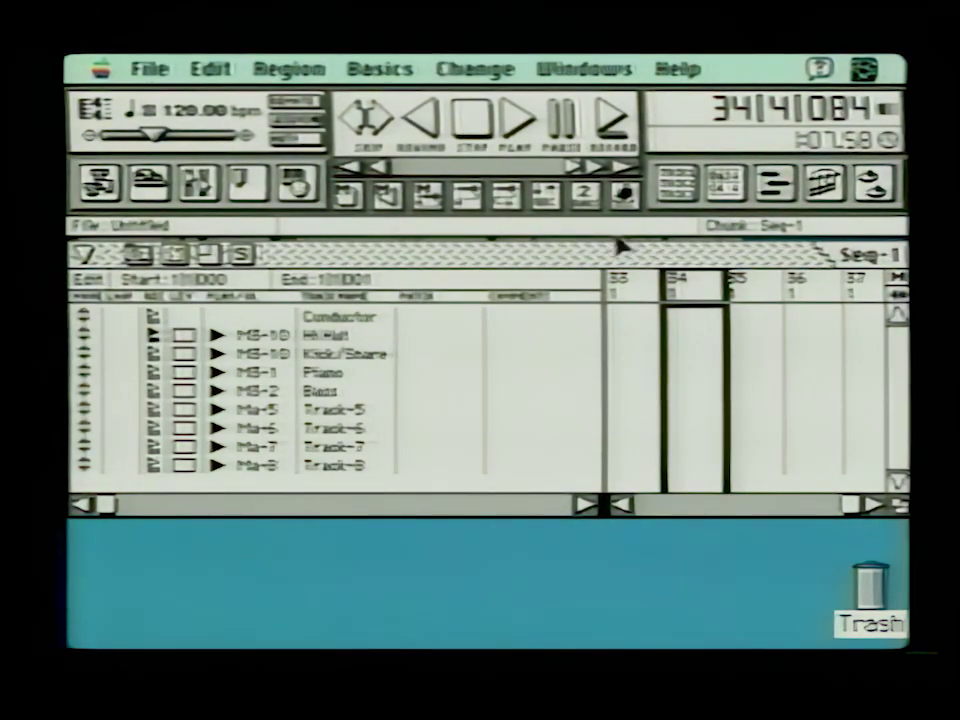
- Turn on the two-measure countoff, and open and accept its Click and Countoff Options without changes
left_click(589, 199)
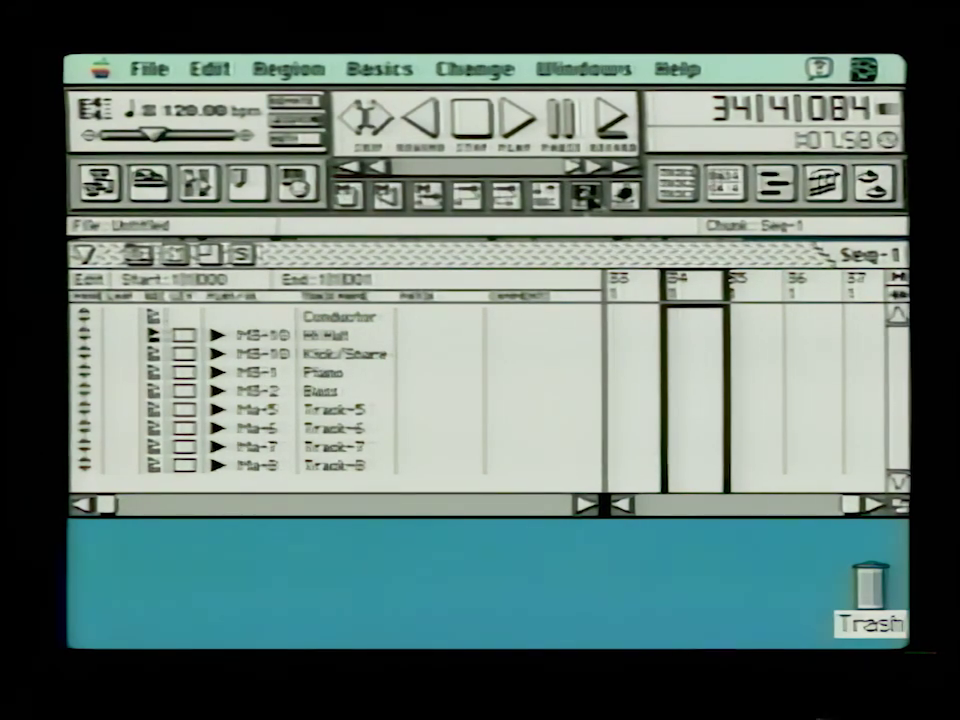
double_click(589, 199)
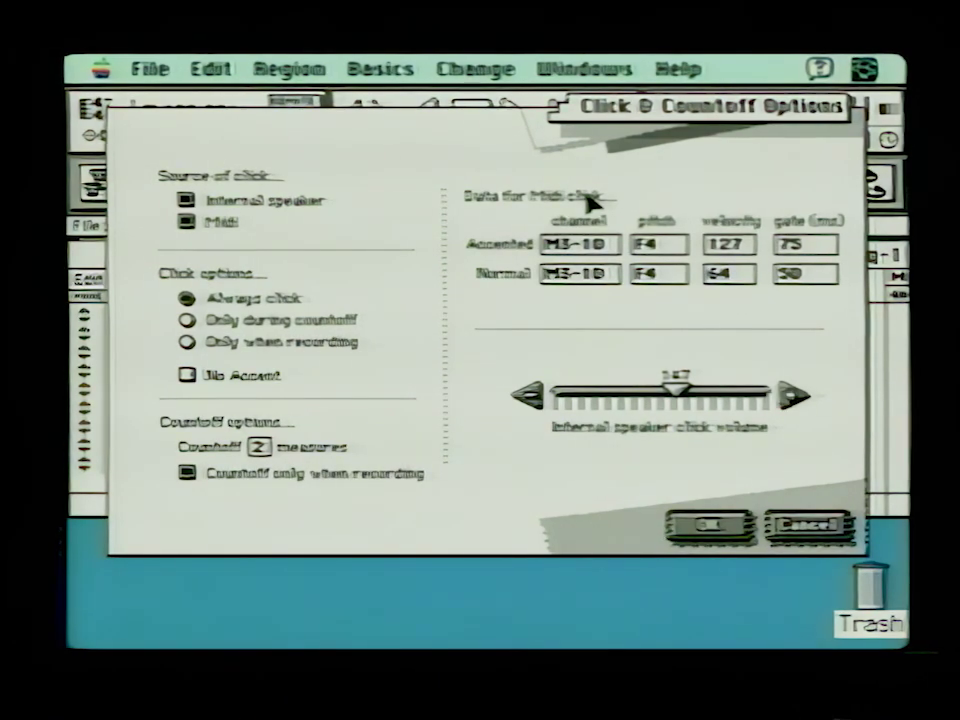
left_click(727, 534)
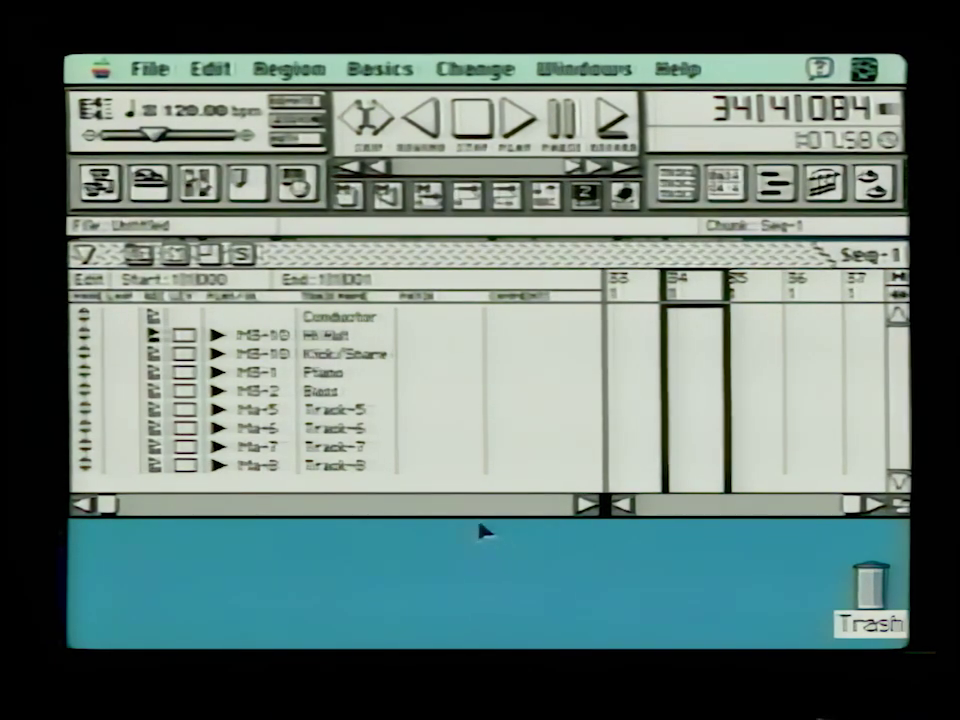
- Record the Piano track and the Bass track in separate takes, record-enabling each one and rewinding to the start
left_click(155, 380)
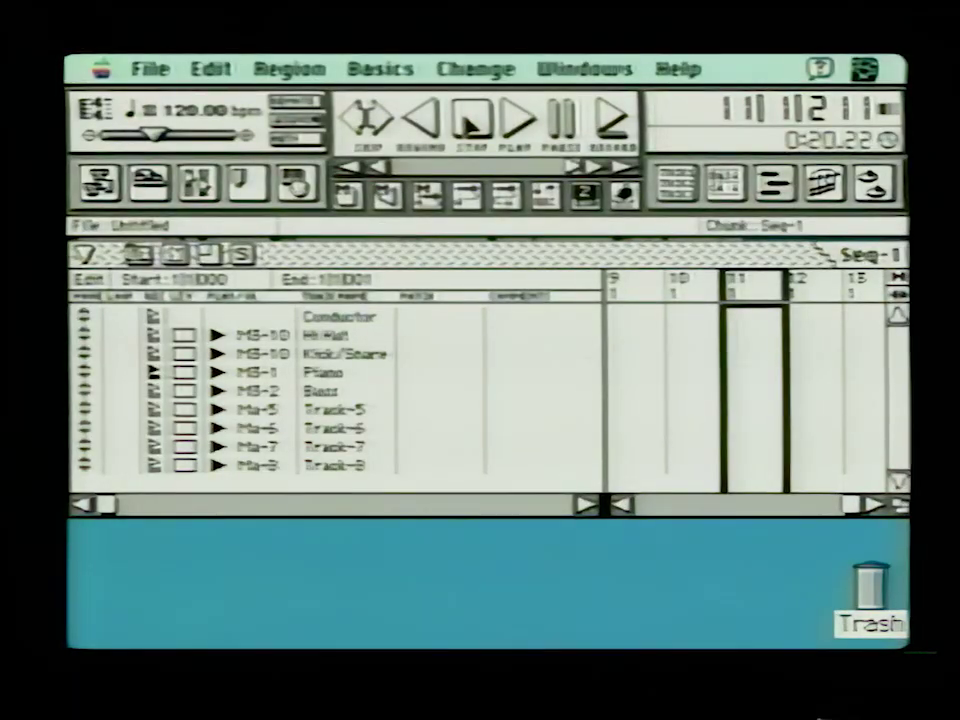
left_click(429, 119)
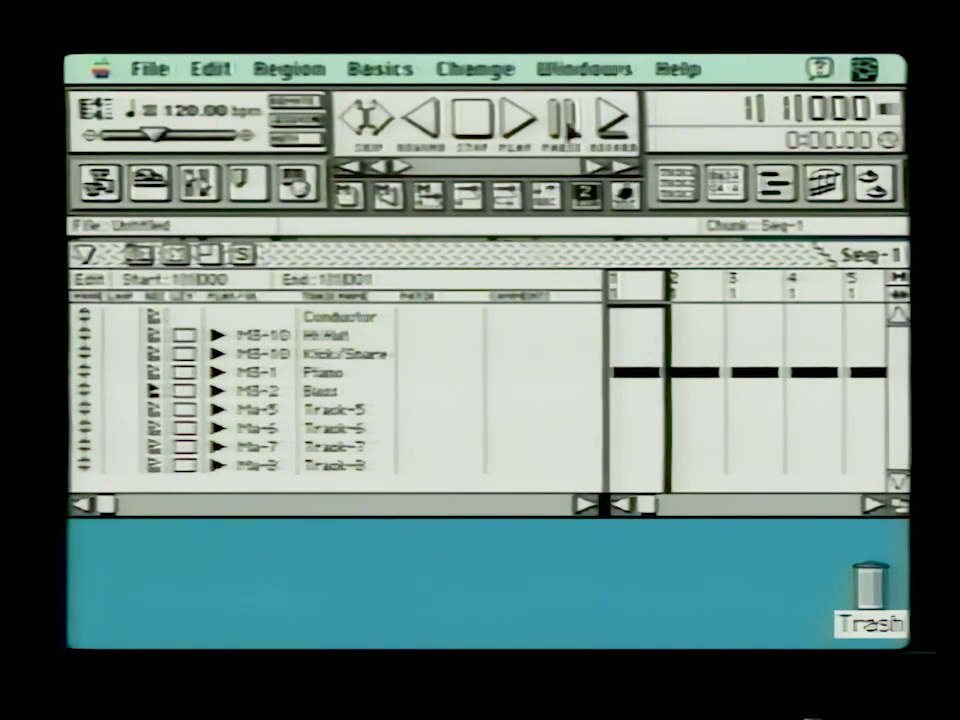
key("space")
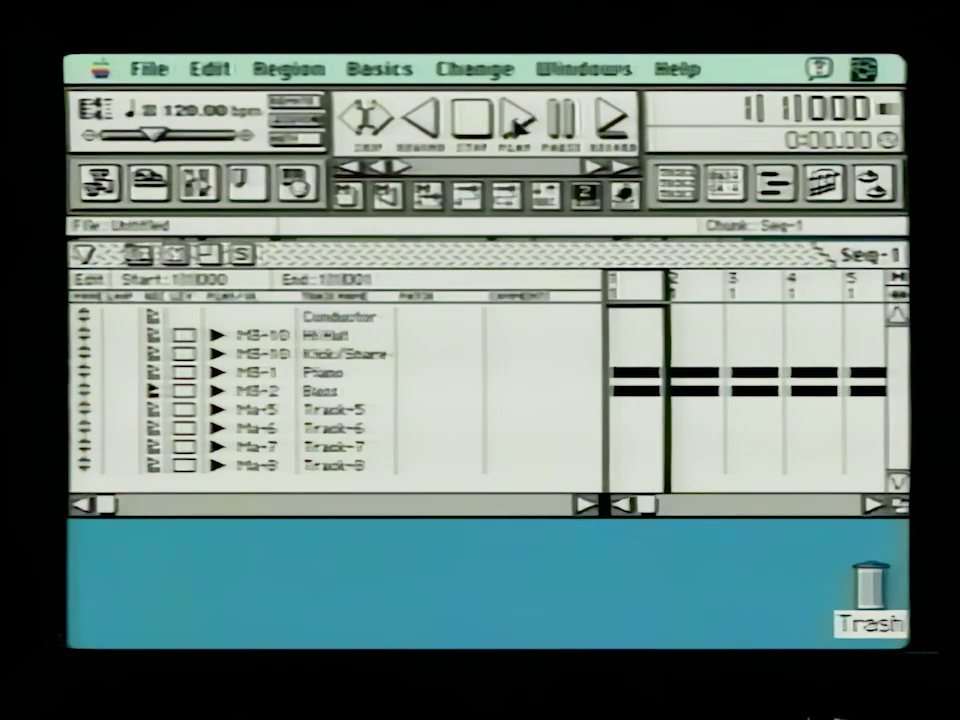
- Play back the recorded Piano and Bass tracks, stop playback, and rewind to the start of the sequence
left_click(516, 117)
left_click(476, 119)
left_click(428, 122)
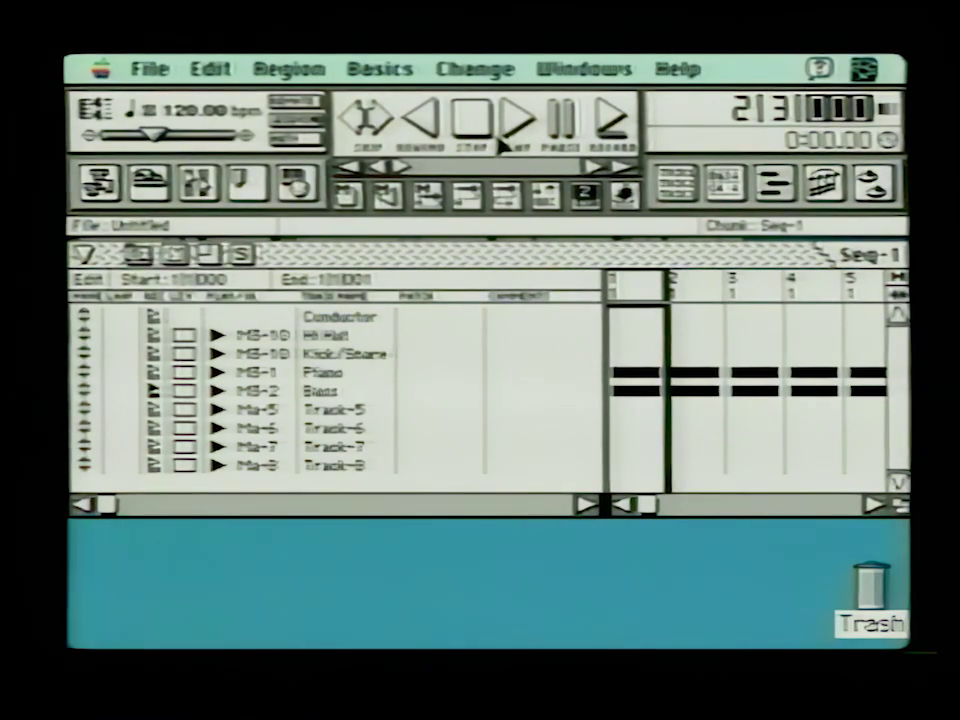
- Locate the counter to 2|3|240, play the sequence from that position, and stop playback
type("240")
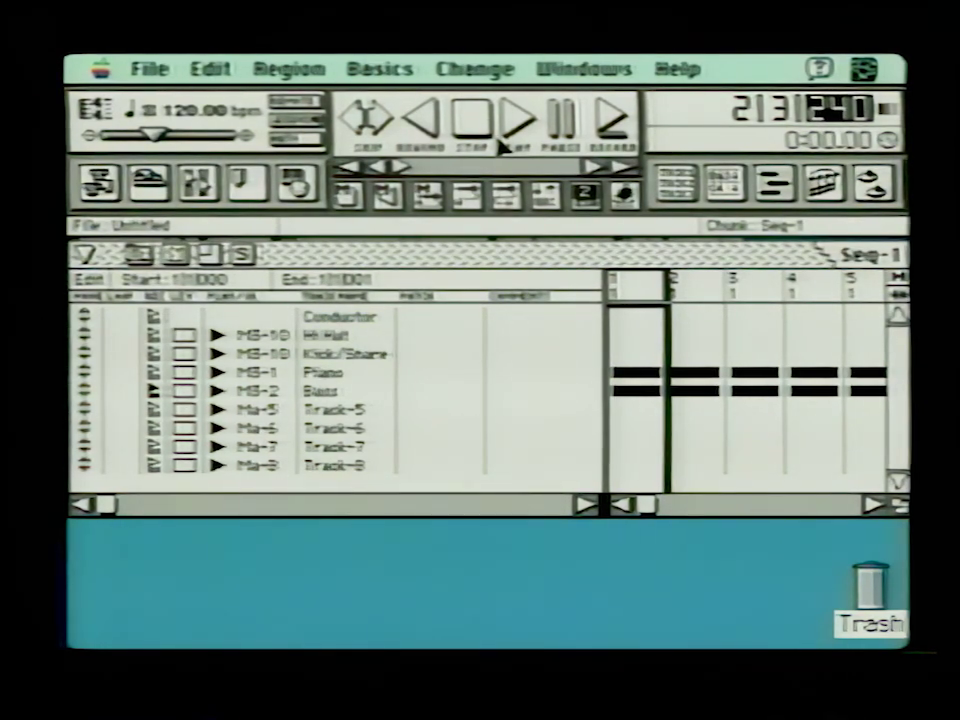
key("Return")
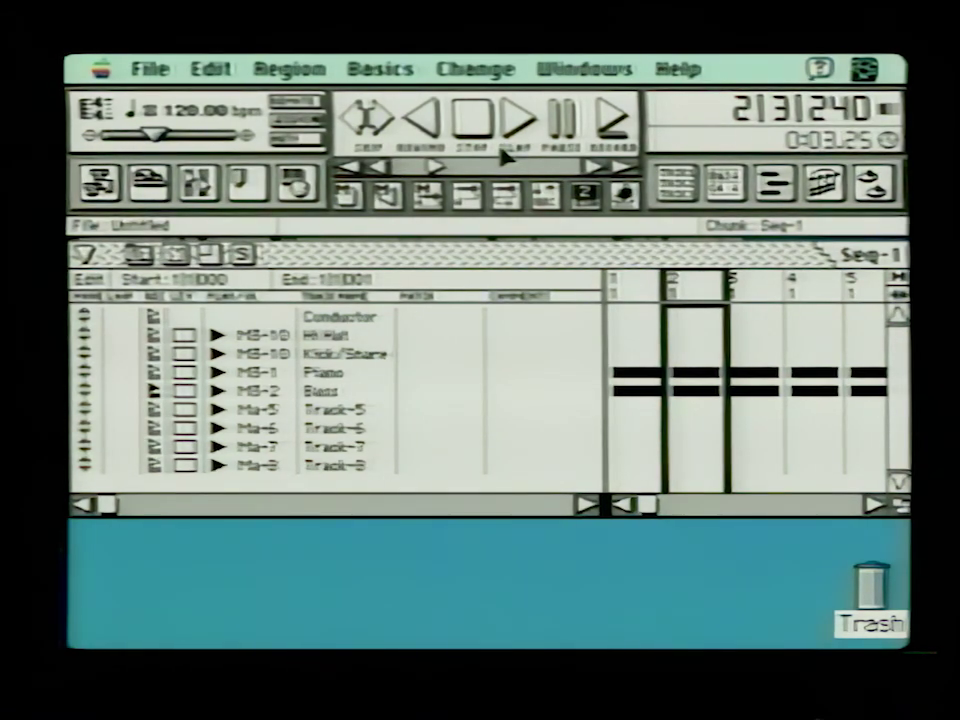
left_click(505, 152)
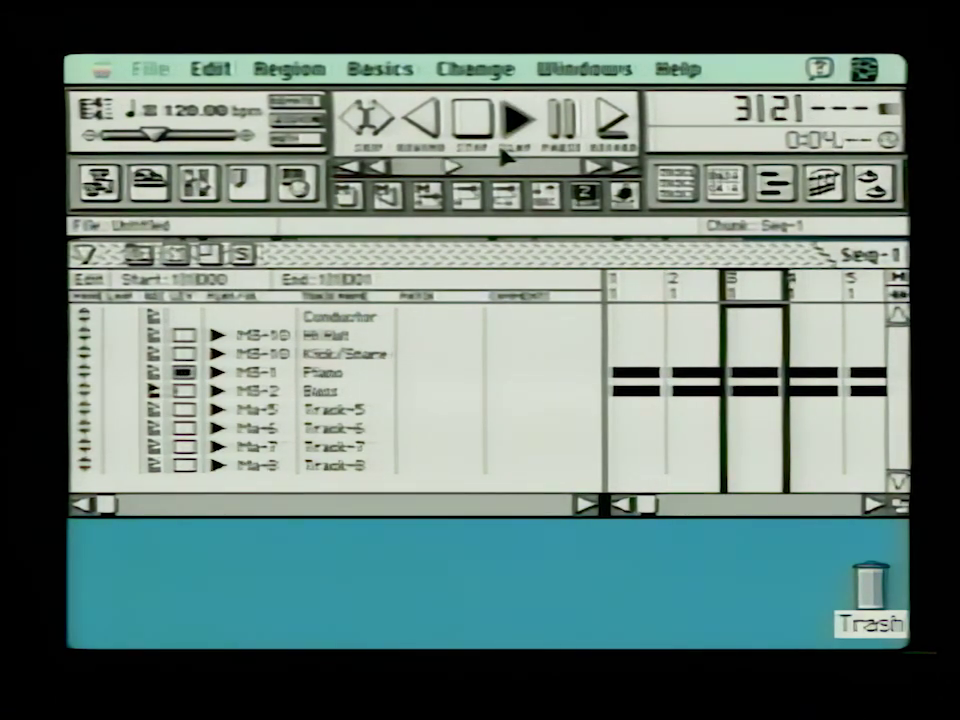
key("space")
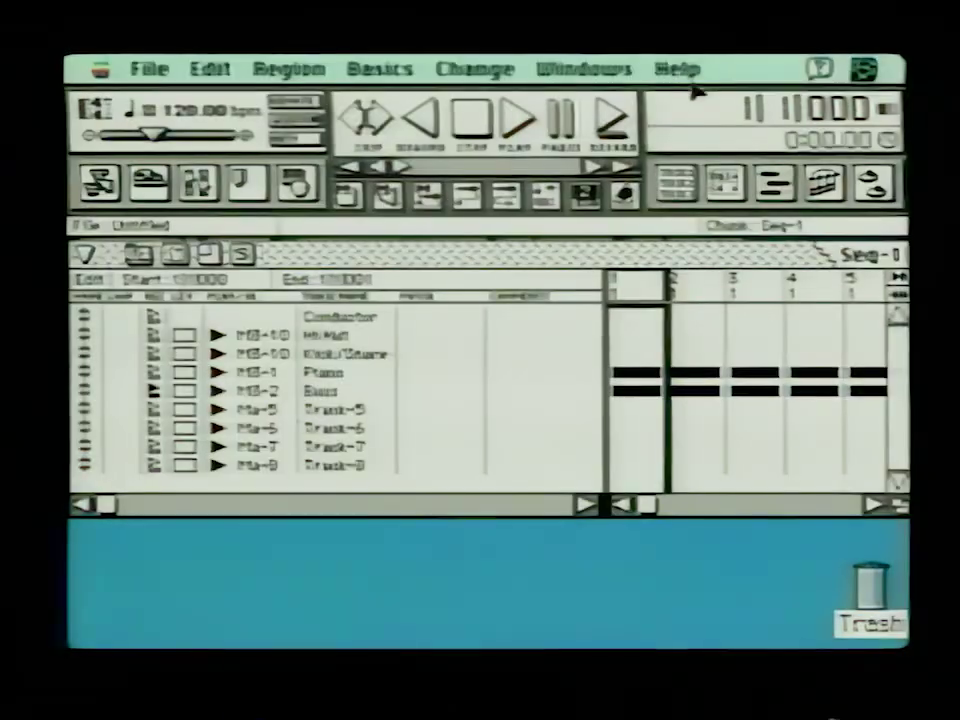
- Enable input quantization of attacks on an eighth-note grid with durations unchanged, and close the Input Quantize window
left_click(598, 68)
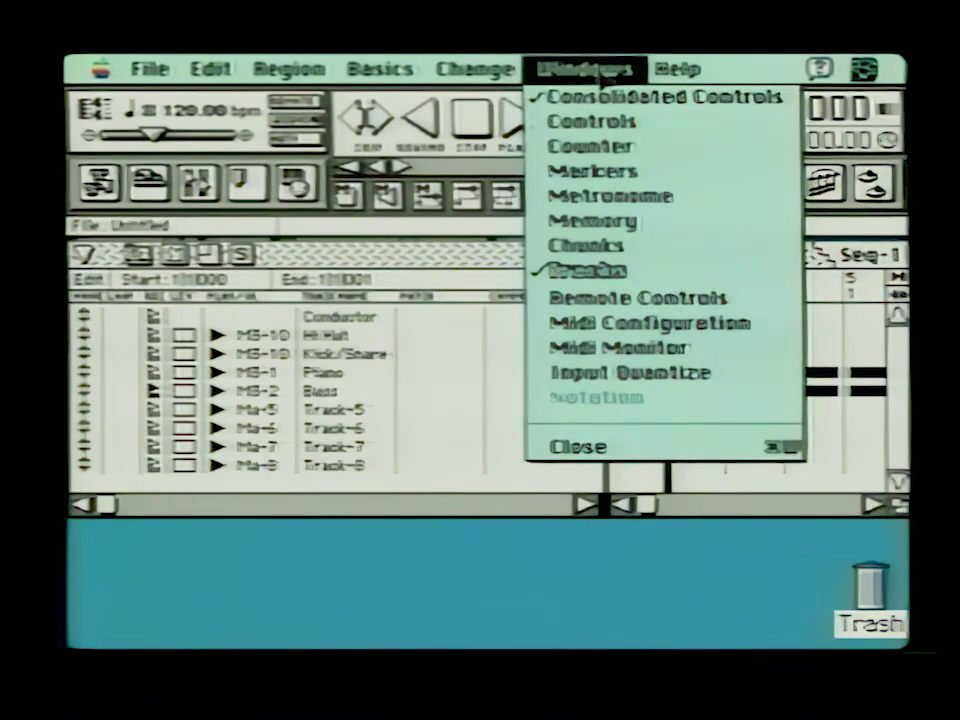
left_click(673, 375)
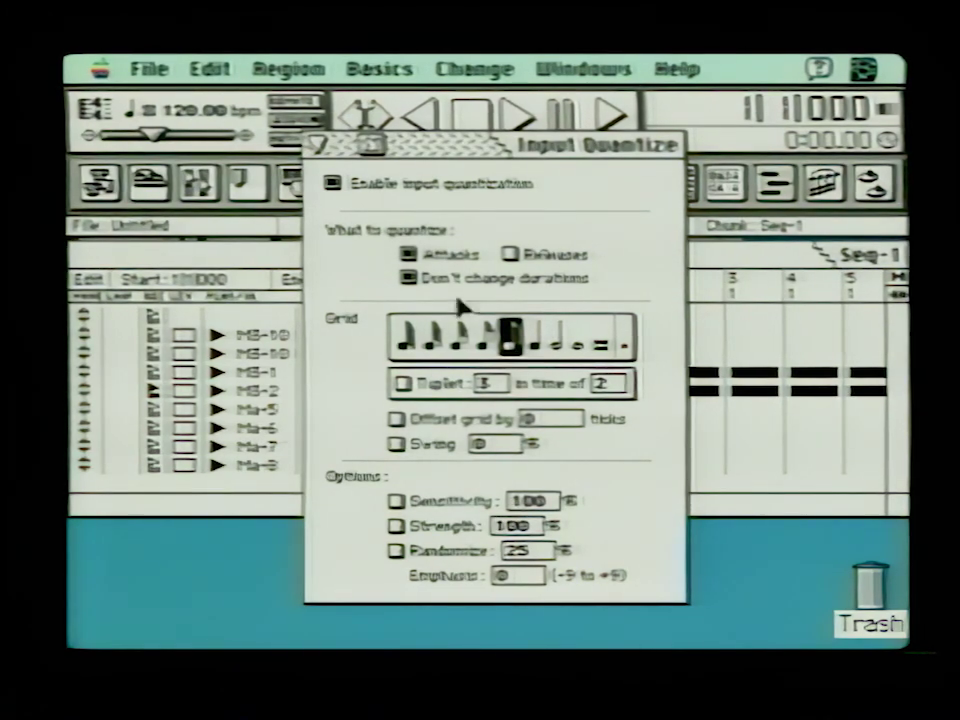
left_click(317, 145)
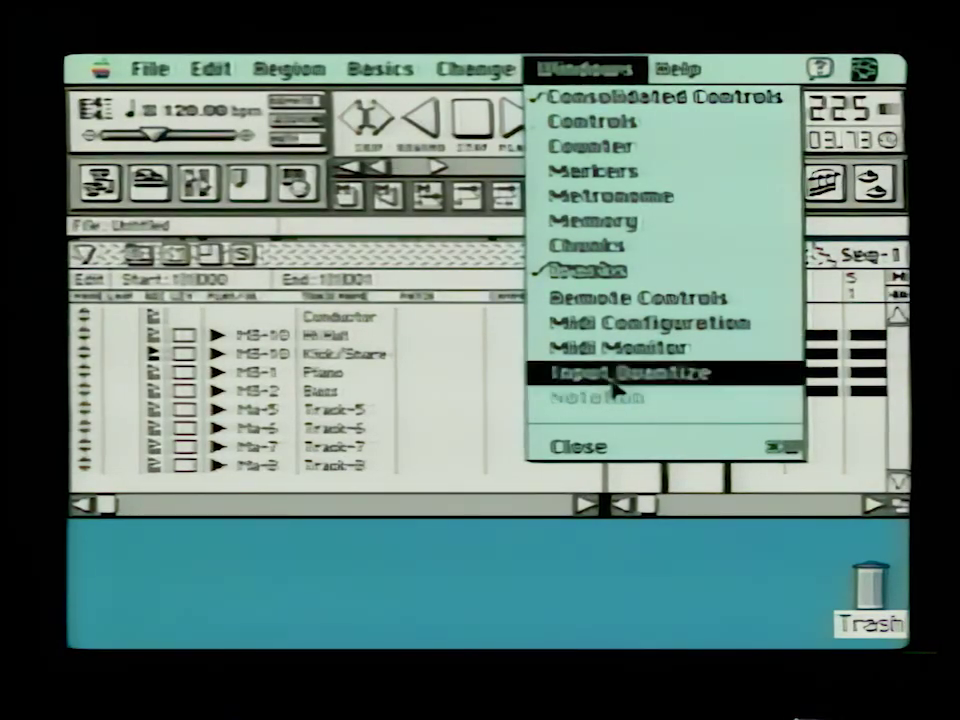
- Turn off input quantization, and view the help description of the Tracks Overview
left_click(615, 386)
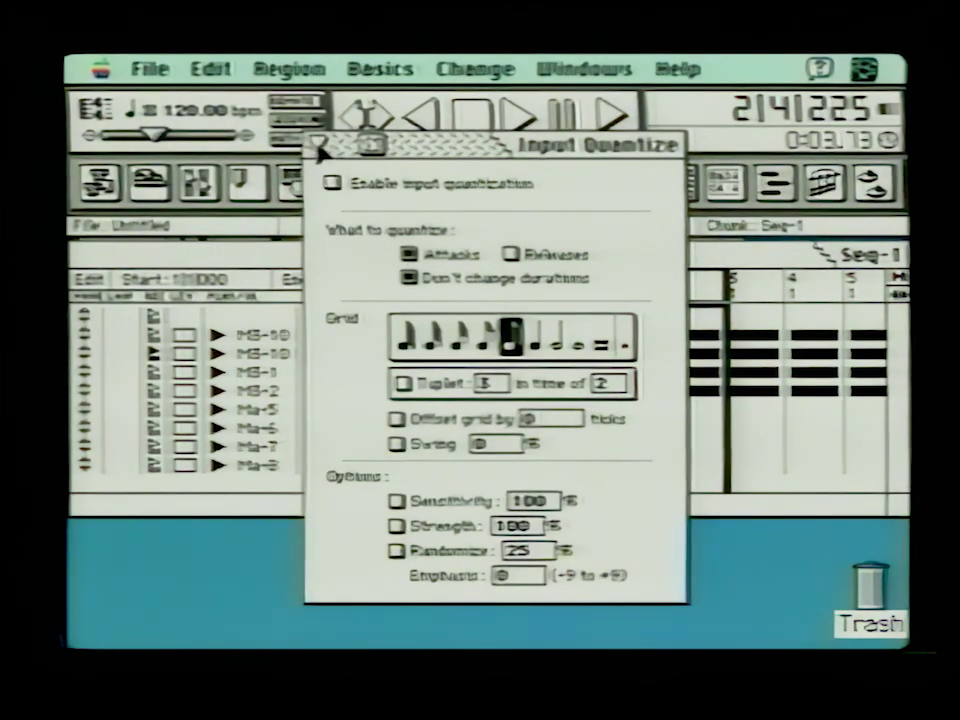
left_click(318, 146)
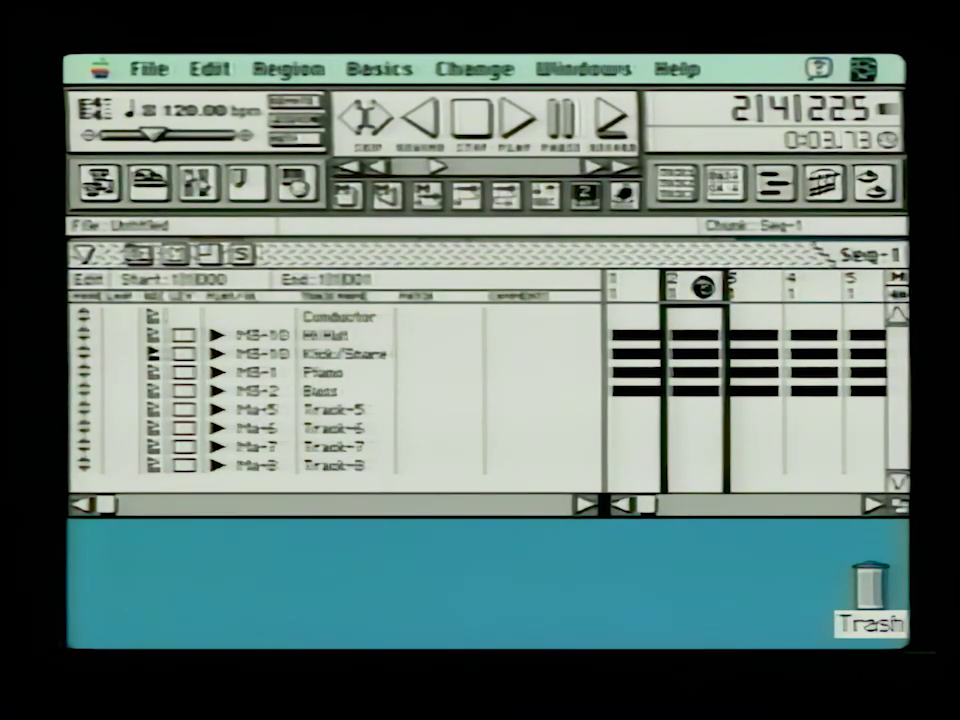
left_click(703, 287)
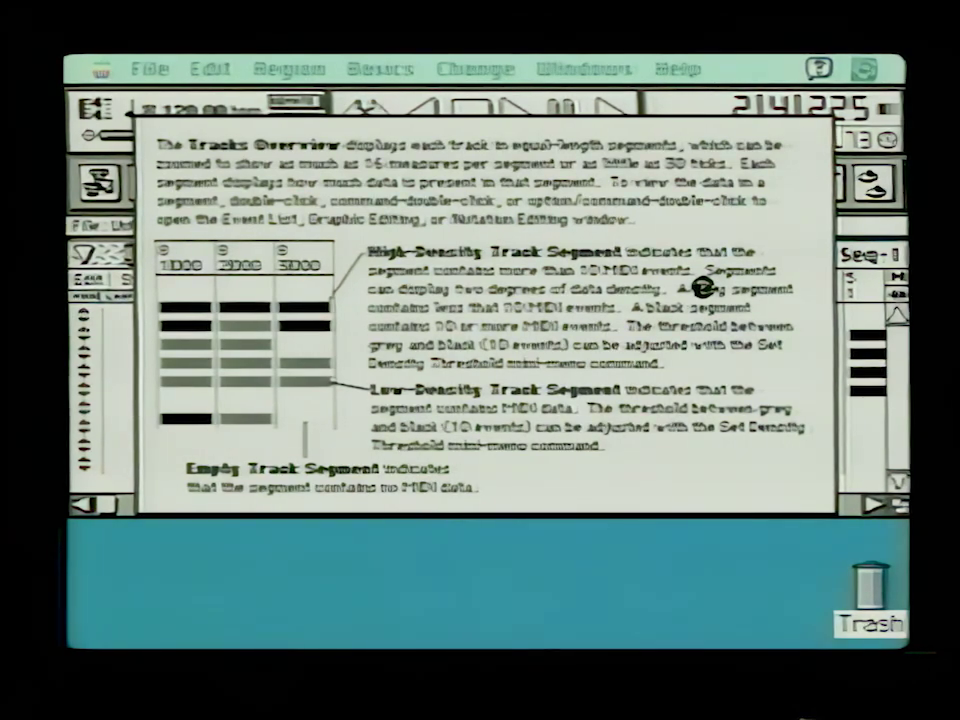
left_click(530, 298)
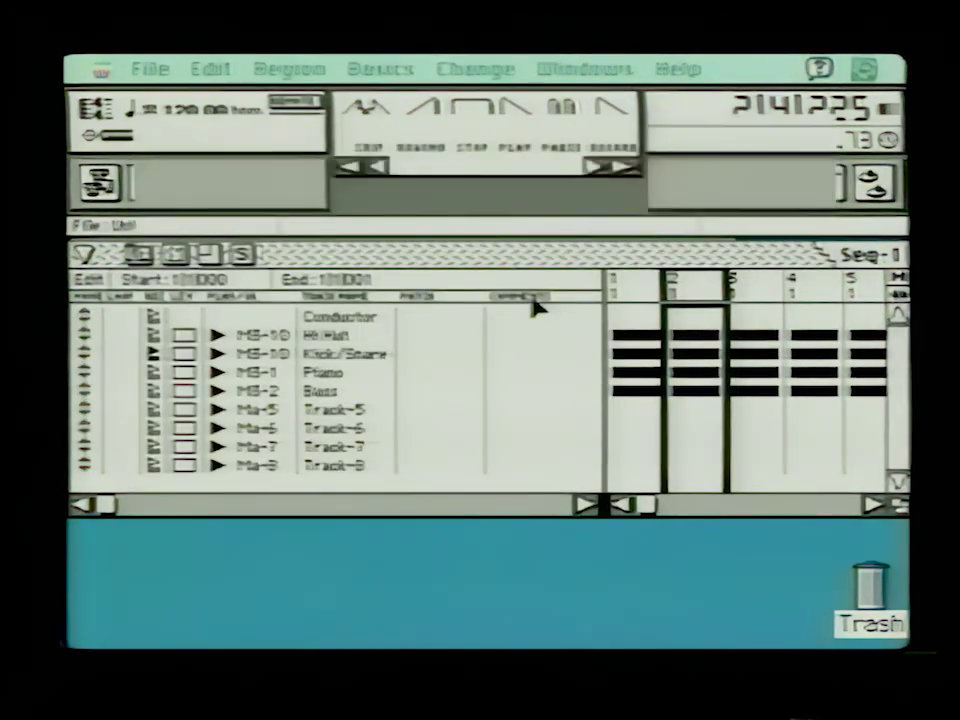
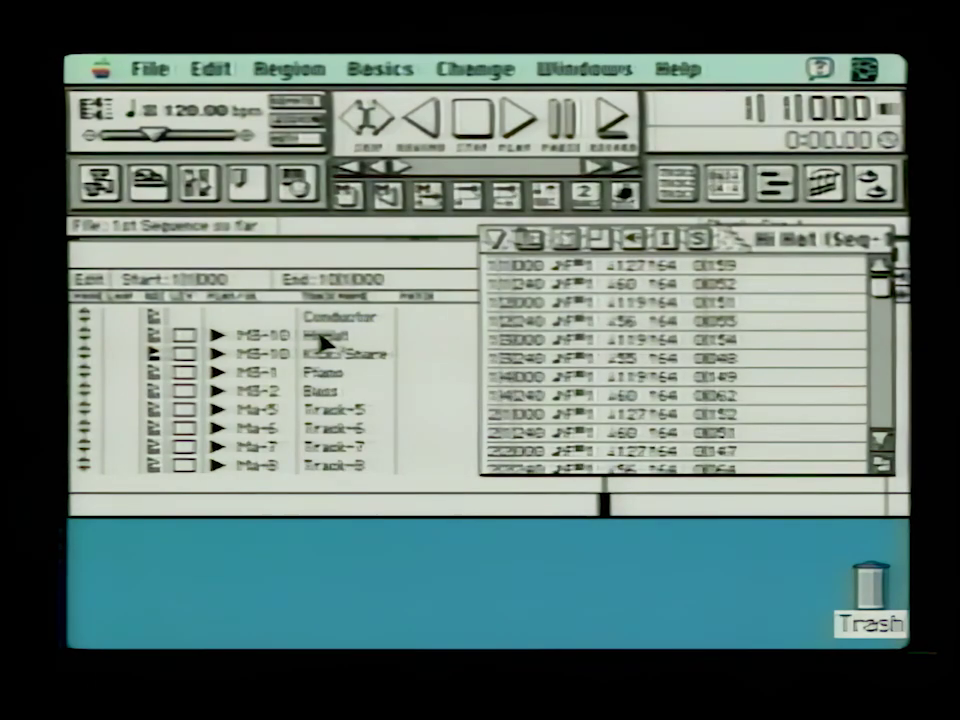
- Open the Hi Hat track for graphic editing and for notation editing, moving each editing window aside
double_click(322, 341)
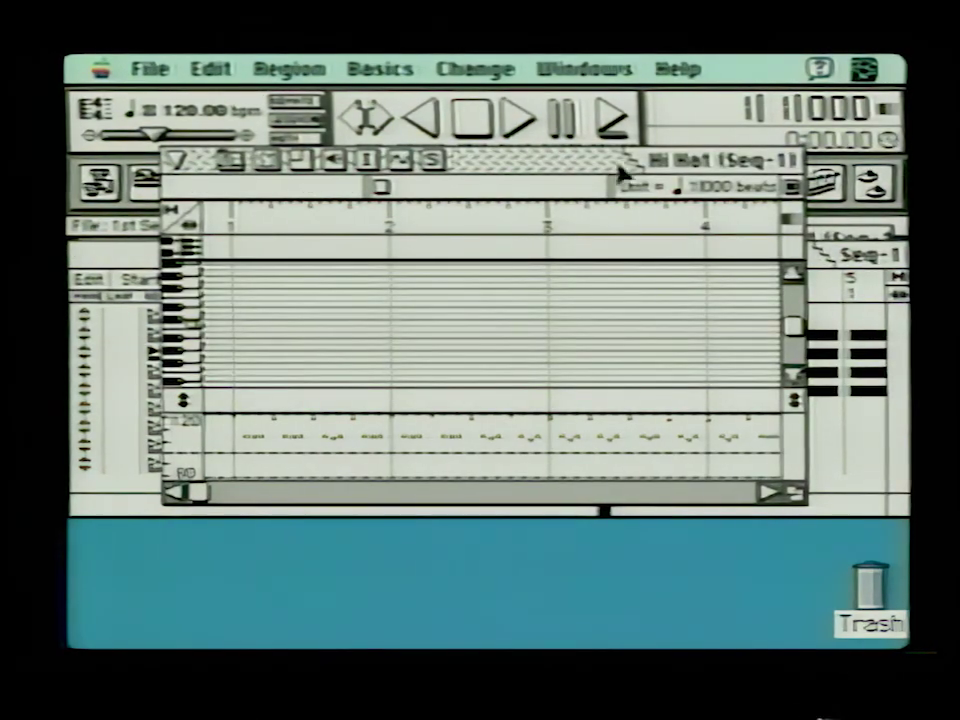
left_click_drag(574, 163, 843, 196)
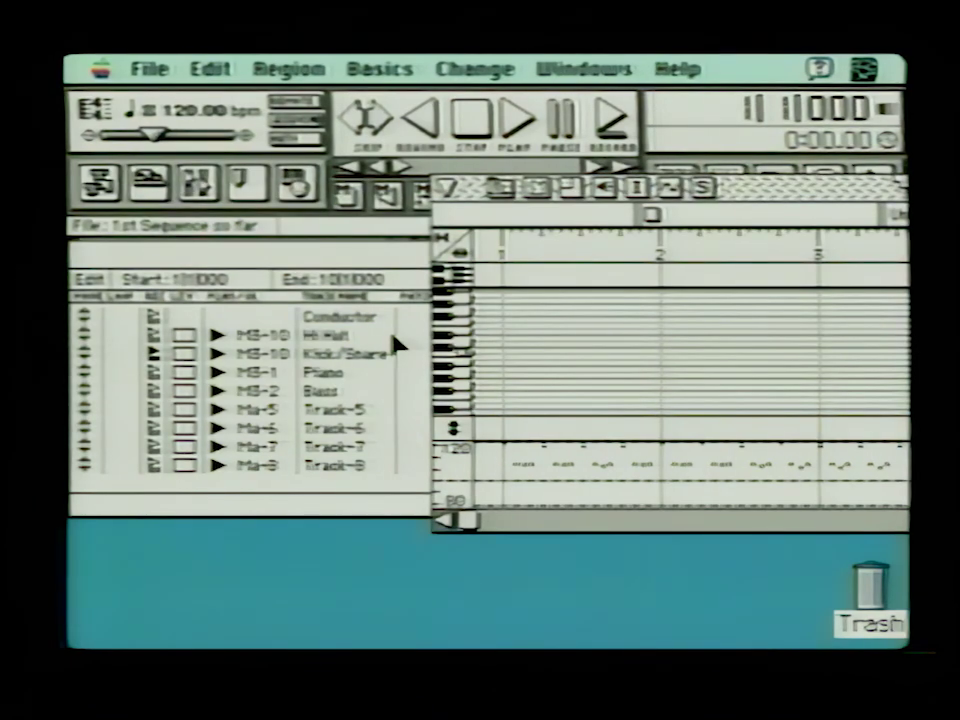
double_click(336, 342)
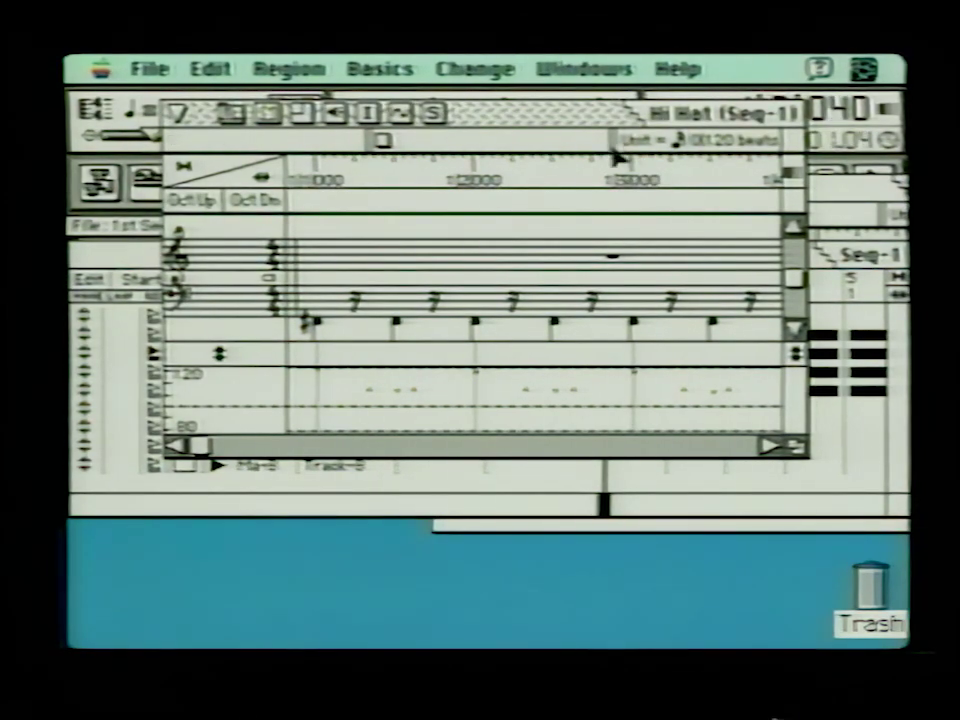
left_click_drag(570, 122, 536, 307)
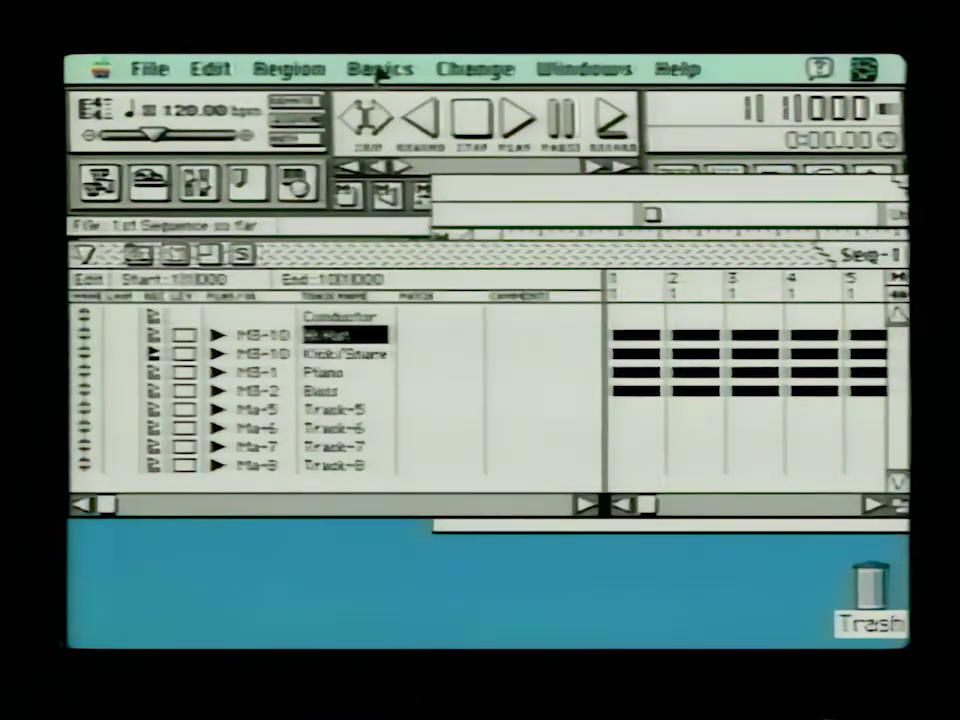
- Accept the Auto Scroll options for all windows without changes, and play and stop the sequence in the Tracks window
mouse_move(377, 73)
left_mouse_down()
mouse_move(407, 208)
mouse_move(396, 204)
left_mouse_up()
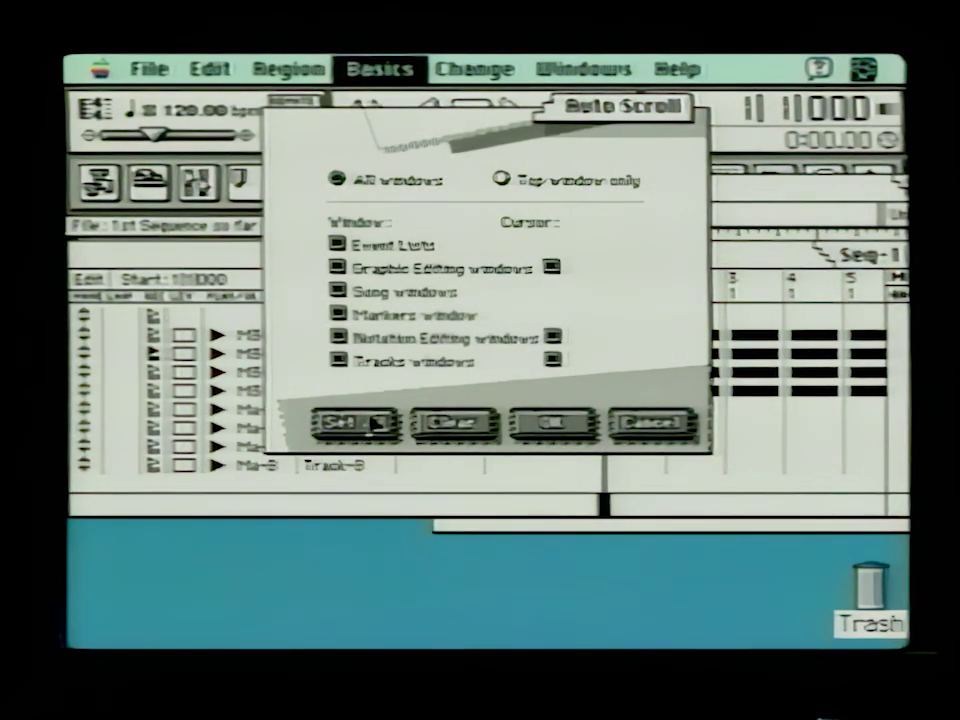
left_click(551, 423)
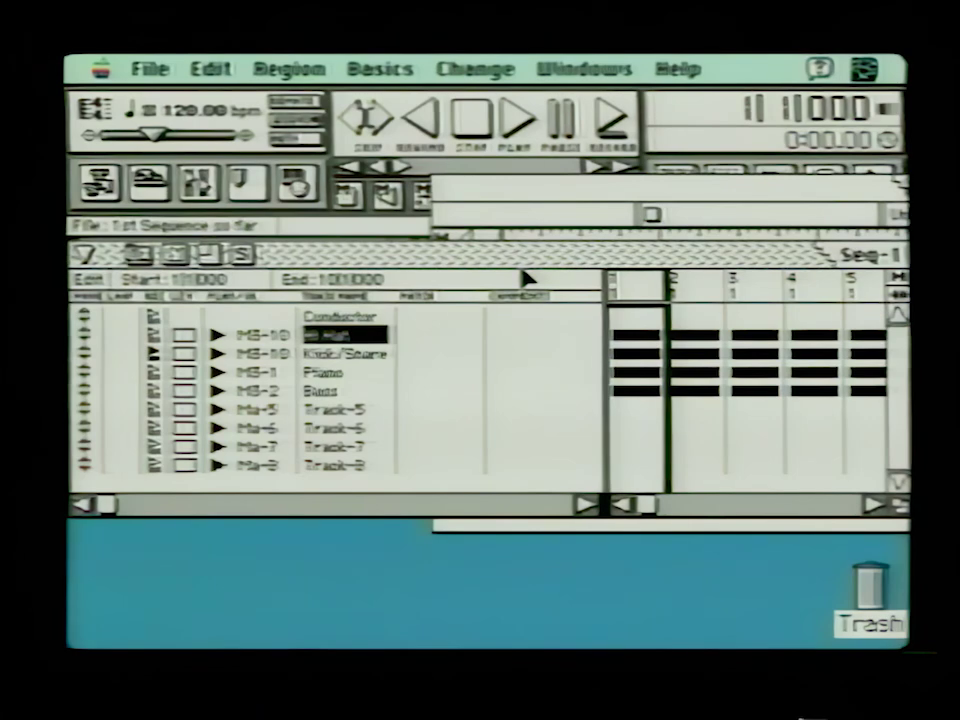
left_click(514, 120)
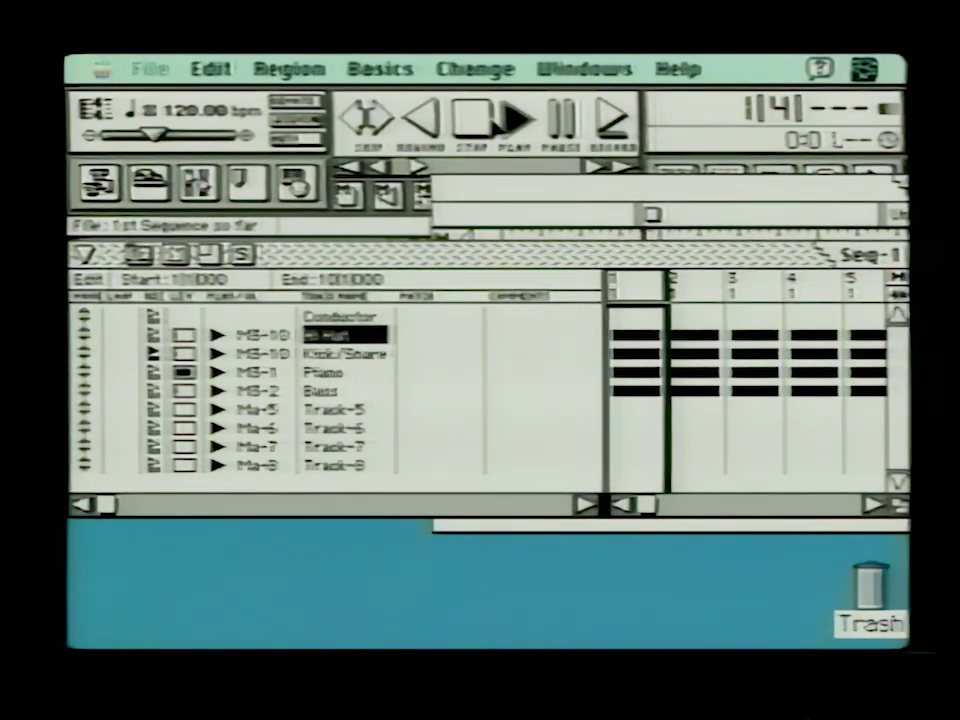
left_click(475, 122)
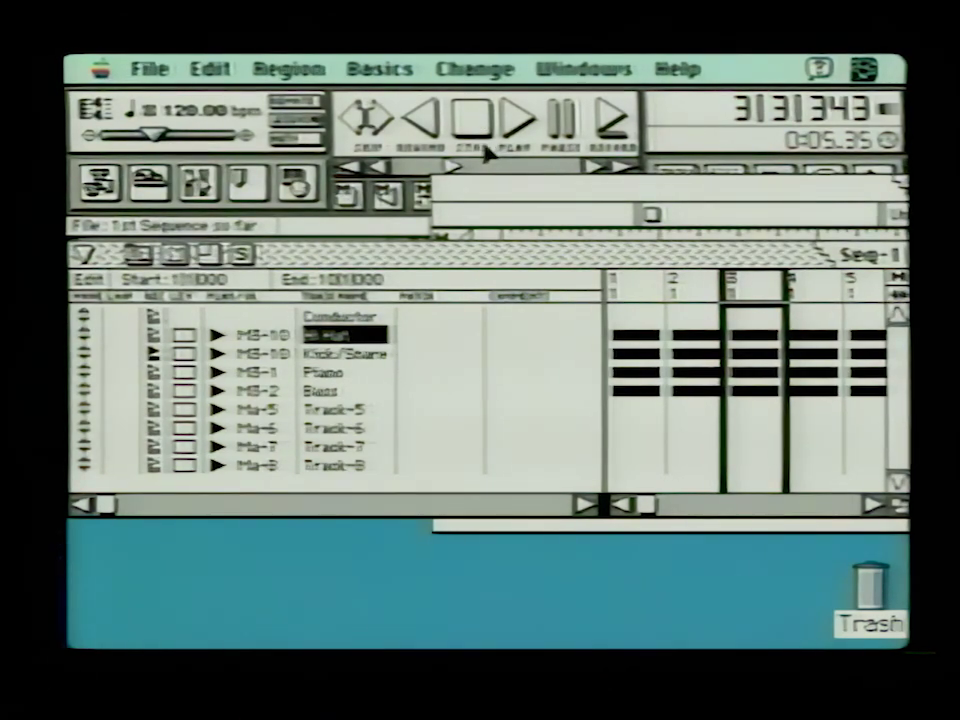
- Bring the Hi Hat Graphic Editing window into full view, play and rewind the sequence, and drag the playback wiper across the measures
left_click_drag(767, 206, 465, 203)
left_click(515, 120)
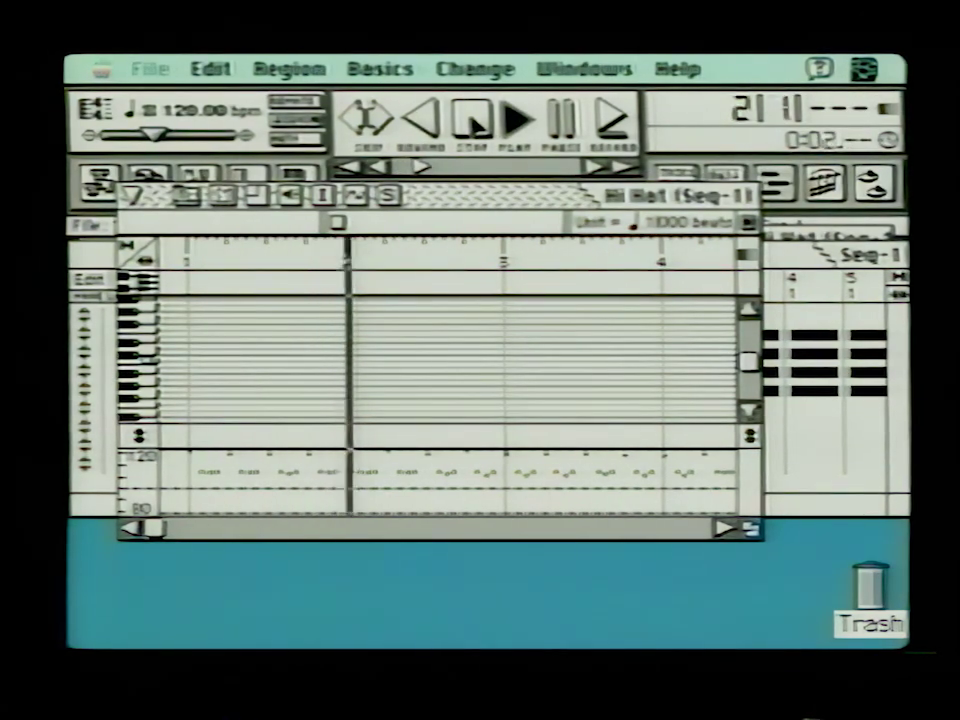
left_click(472, 120)
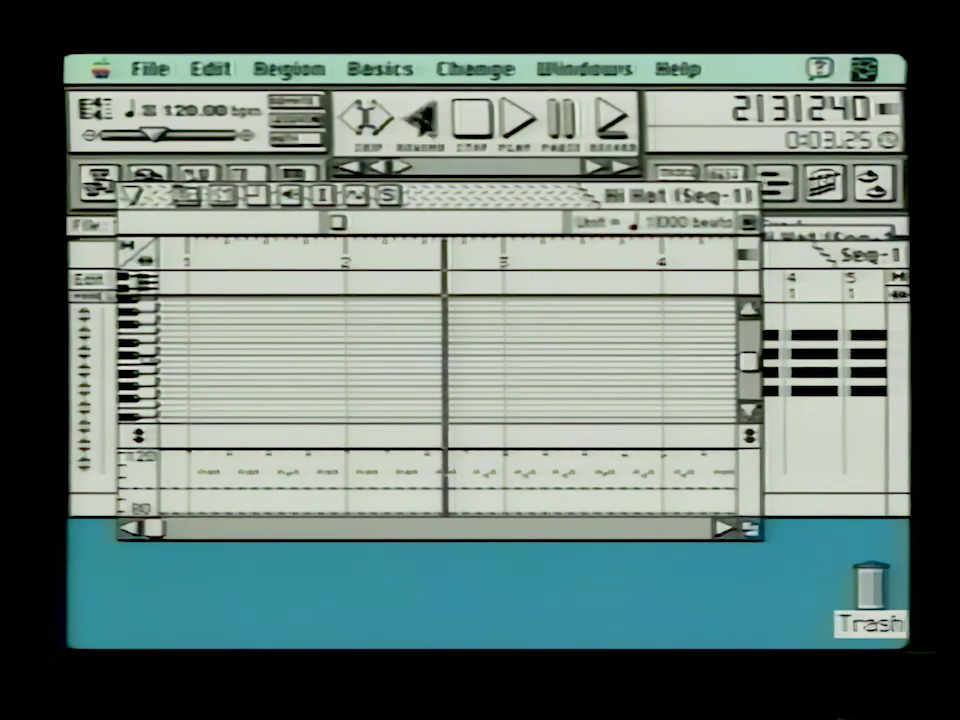
left_click(424, 122)
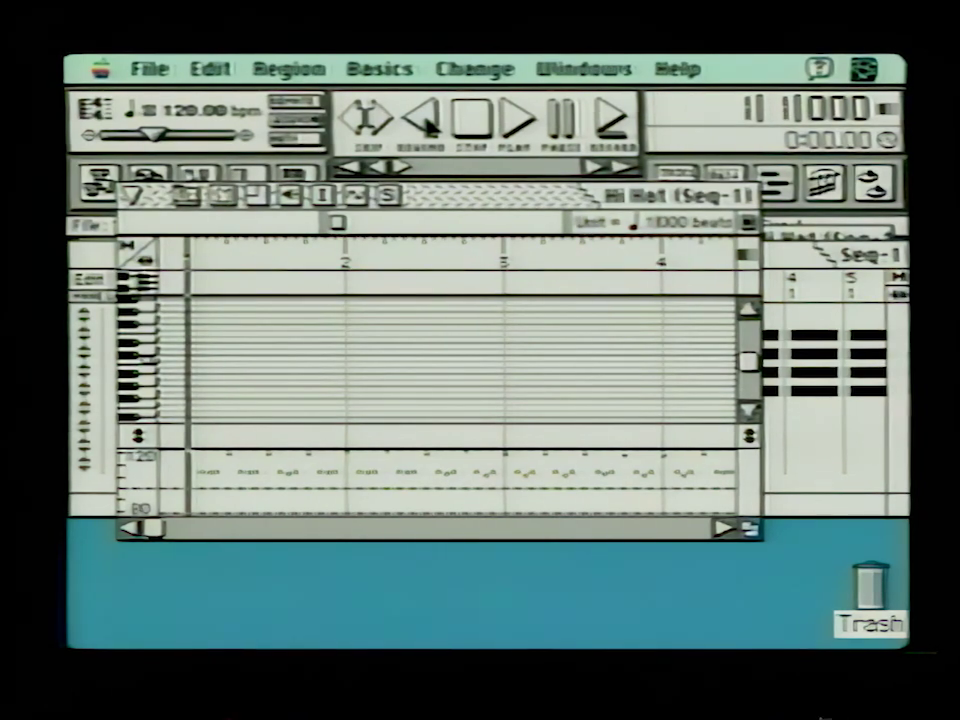
left_click_drag(195, 278, 465, 285)
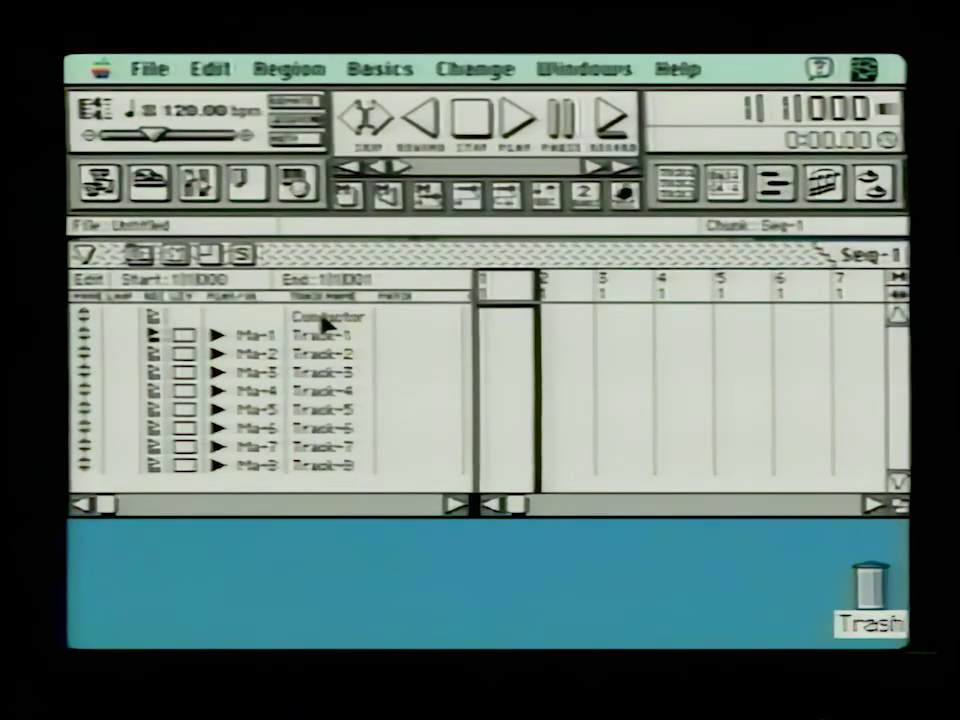
- Open the Conductor track's event list and insert a G Minor key change at 1|1|000
left_click(325, 322)
double_click(325, 322)
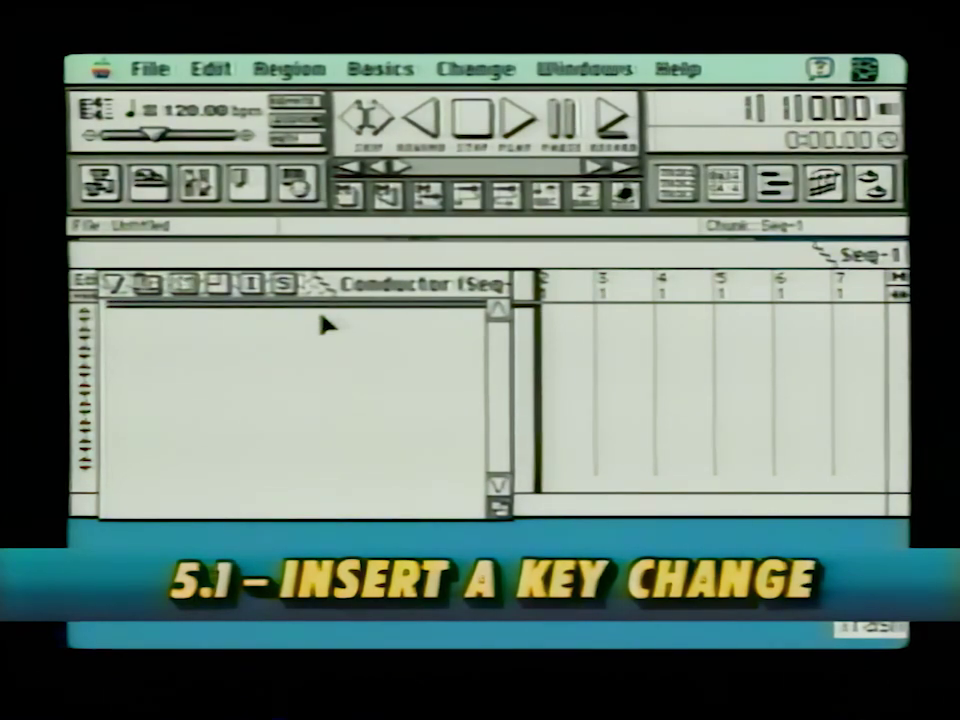
left_click(250, 284)
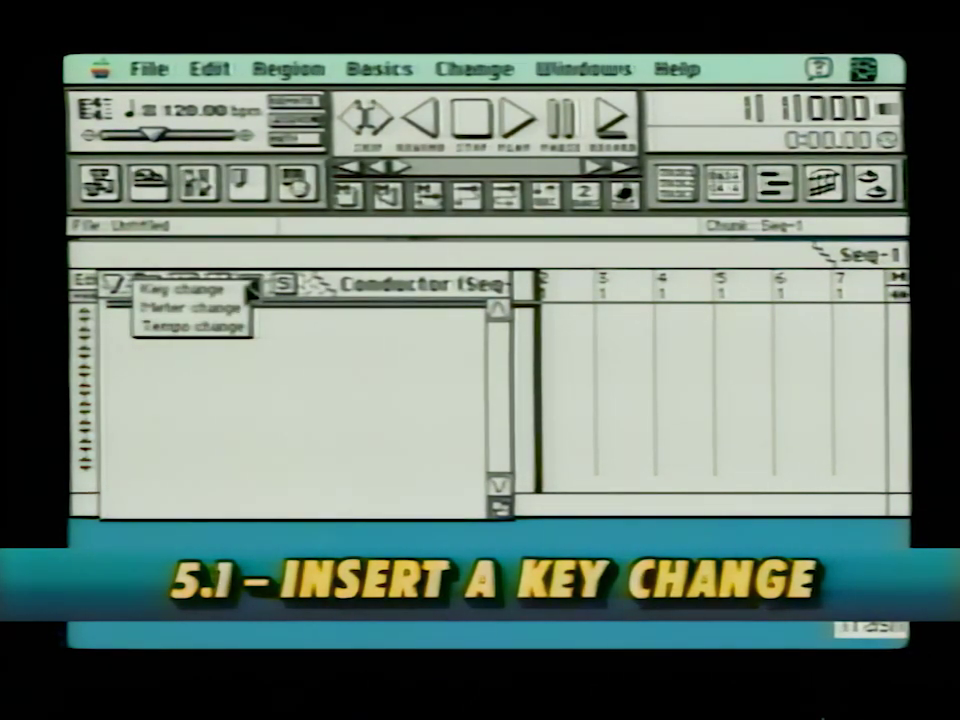
left_click(194, 294)
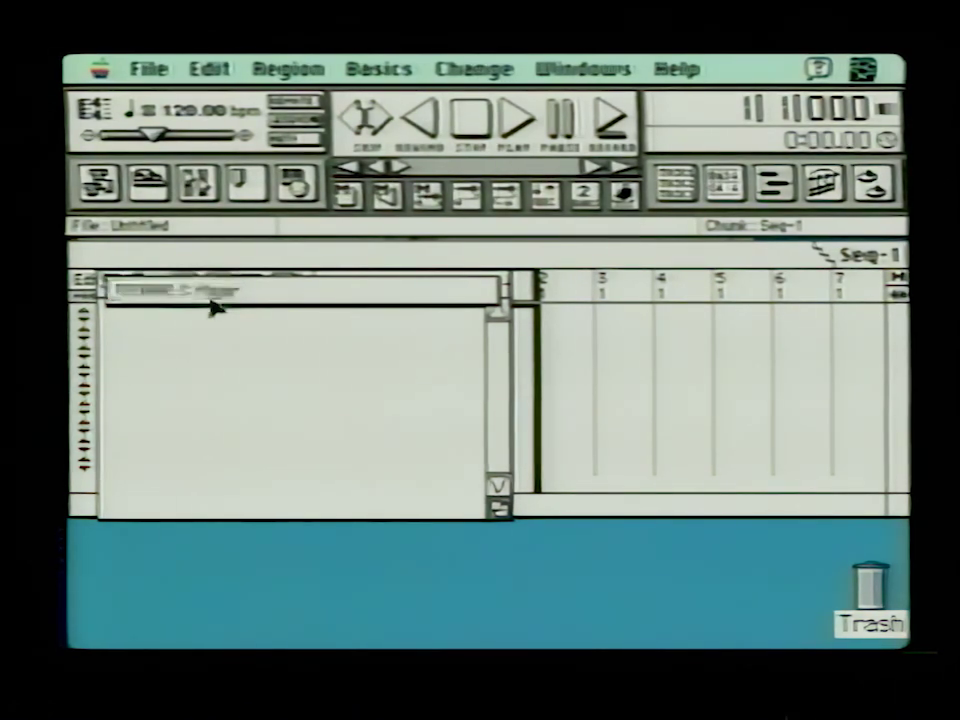
double_click(212, 305)
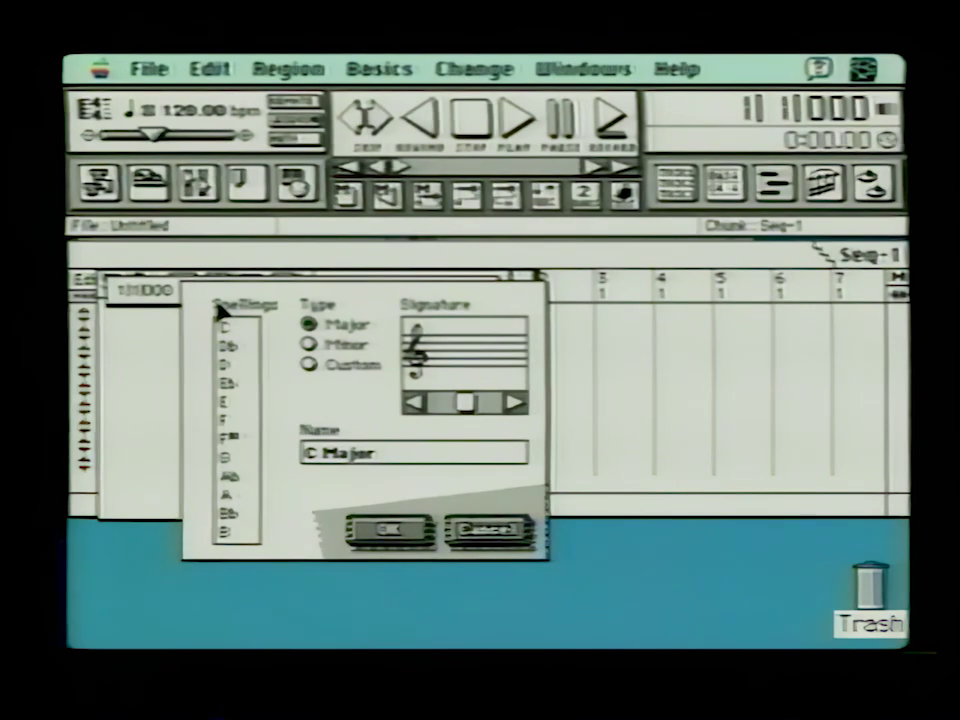
left_click(310, 345)
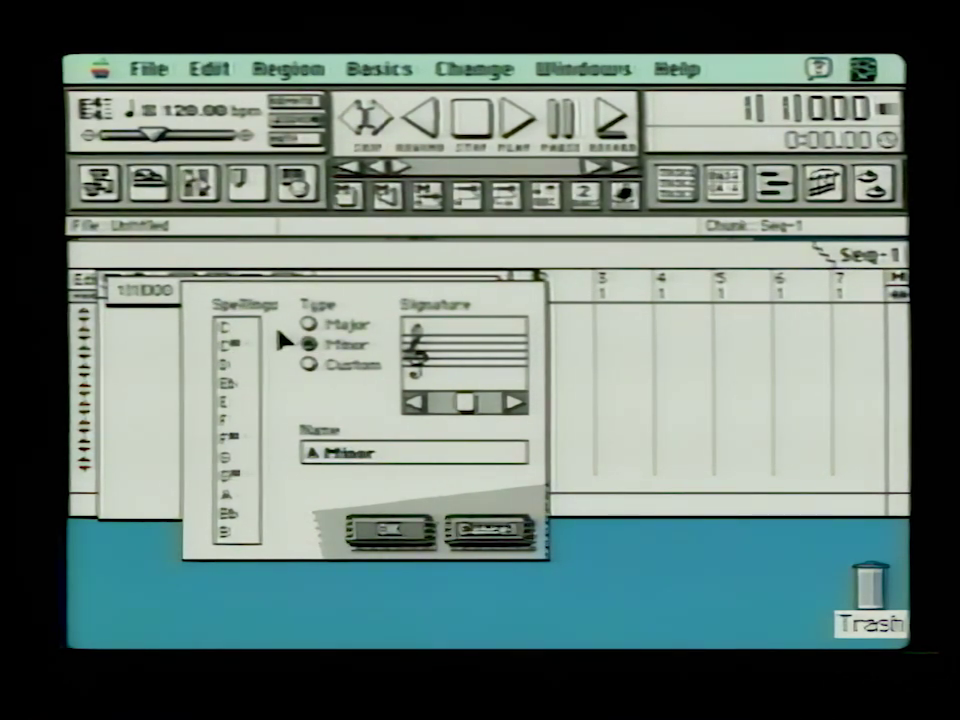
left_click(415, 404)
left_click(415, 404)
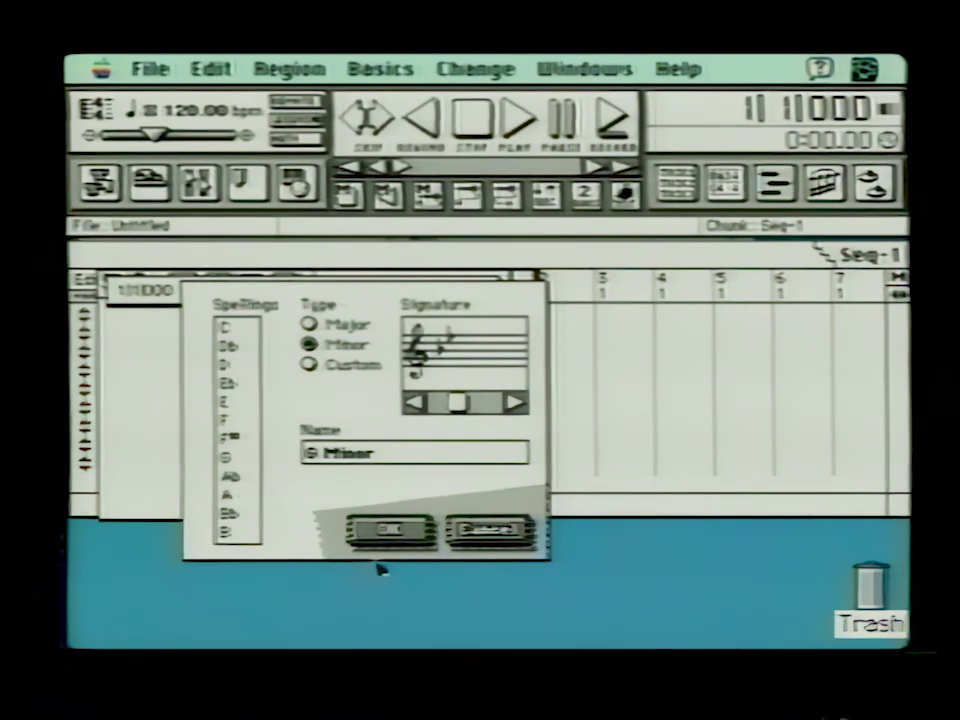
left_click(383, 529)
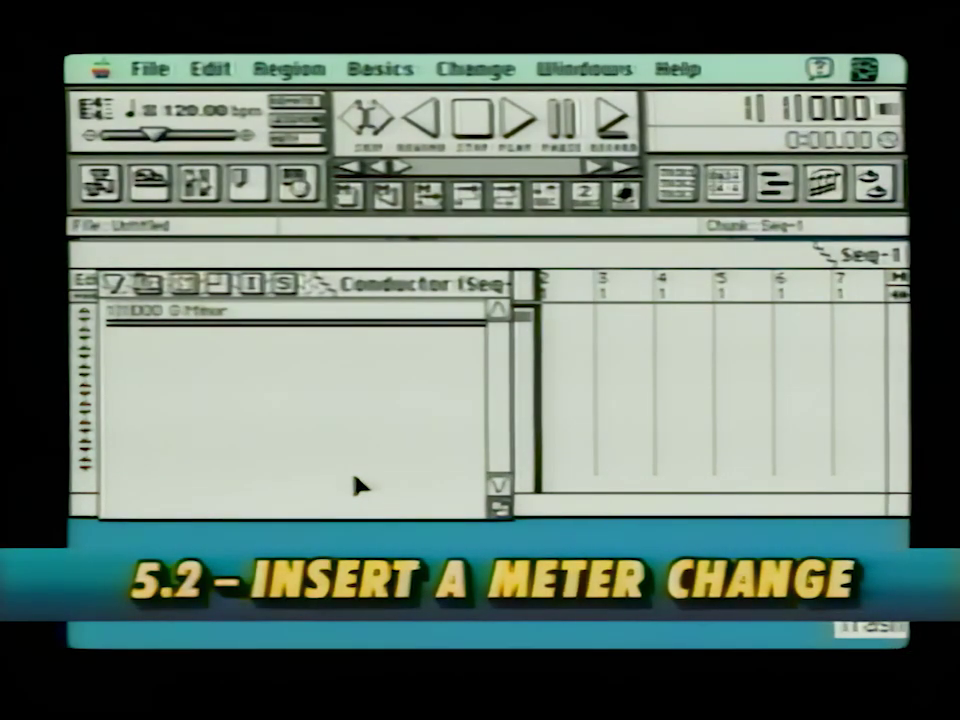
- Insert a 5/4 meter change with a quarter-note click at 1|1|000 in the Conductor track
left_click_drag(255, 288, 192, 312)
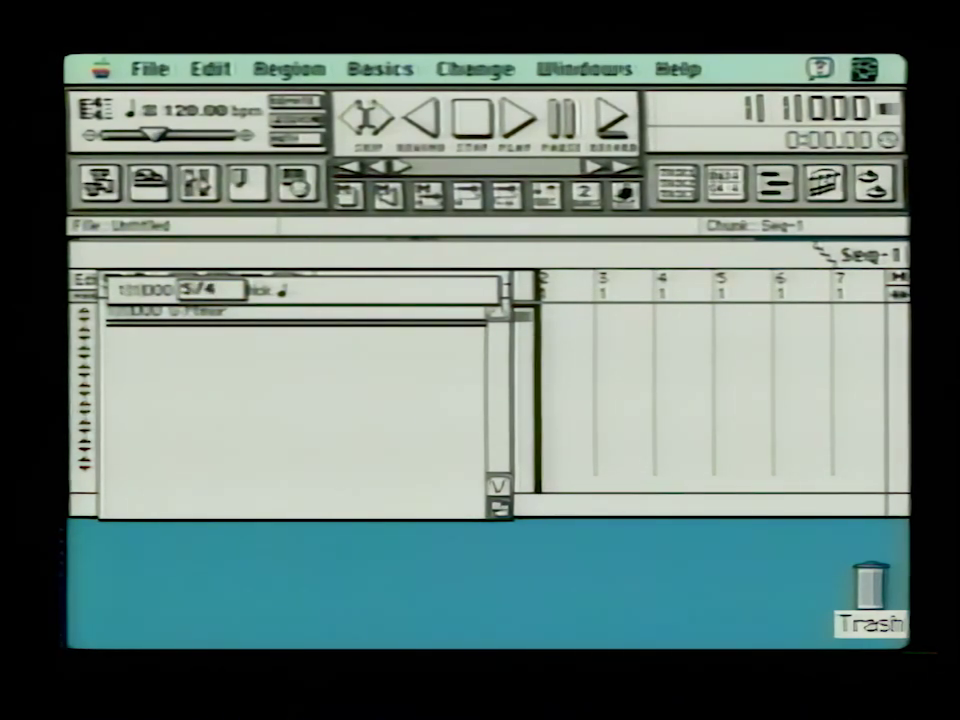
left_click(285, 290)
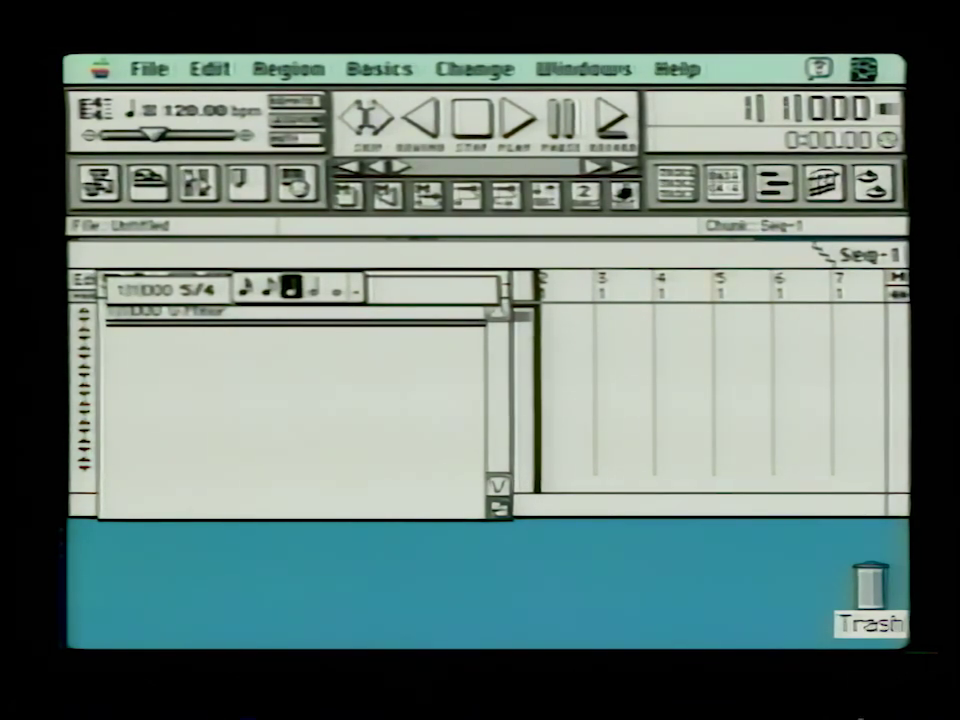
left_click(210, 313)
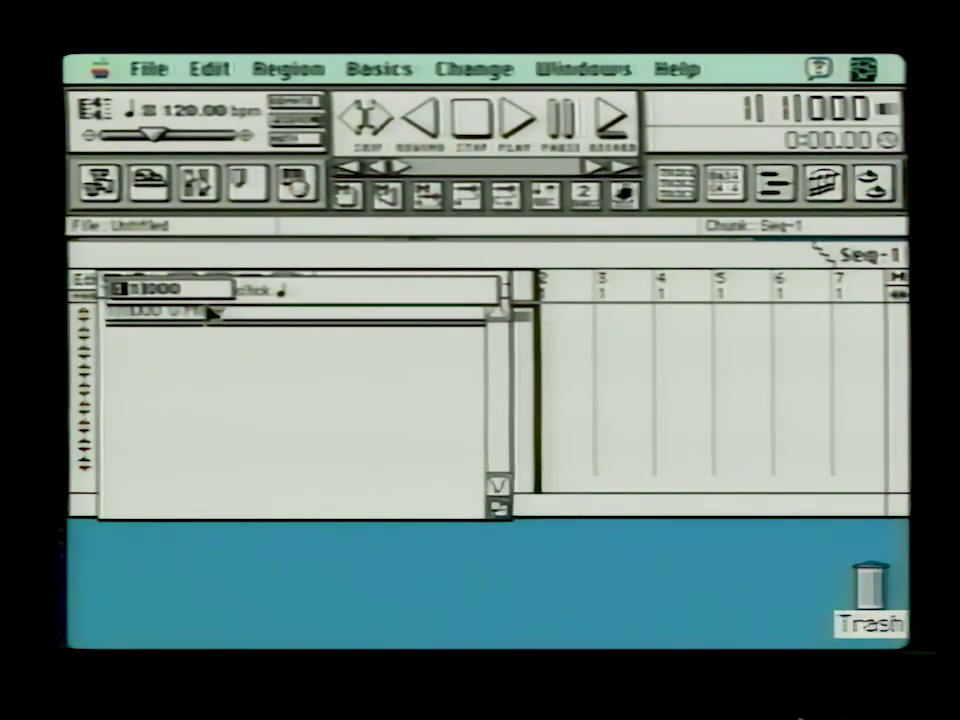
key("Return")
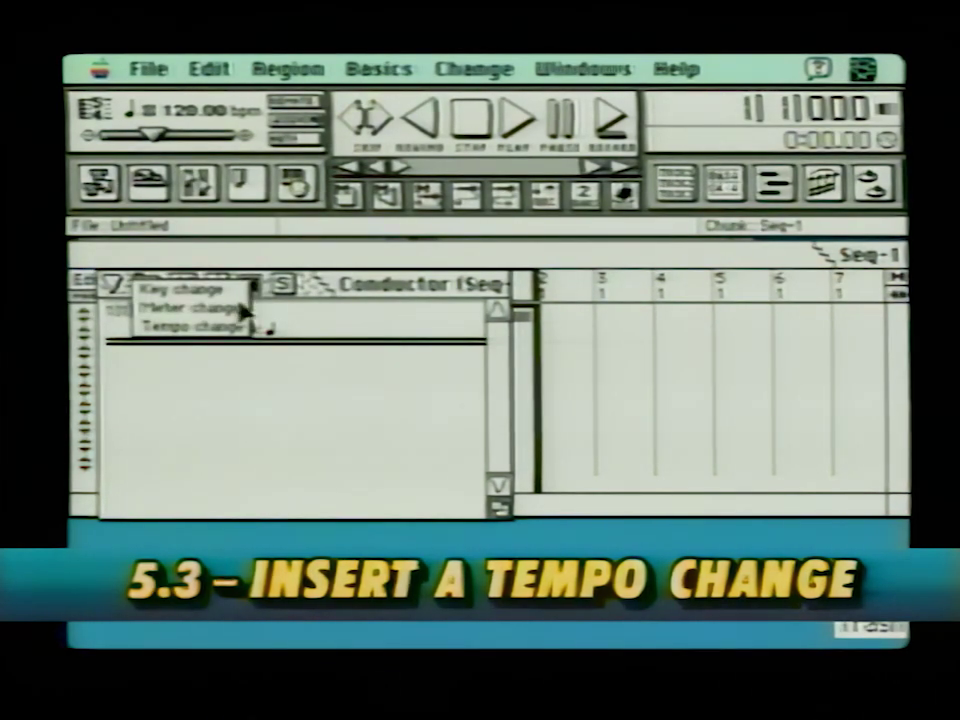
- Insert a quarter-note tempo change of 150.0 at 1|1|000 in the Conductor track and let that track control the tempo
left_click(196, 328)
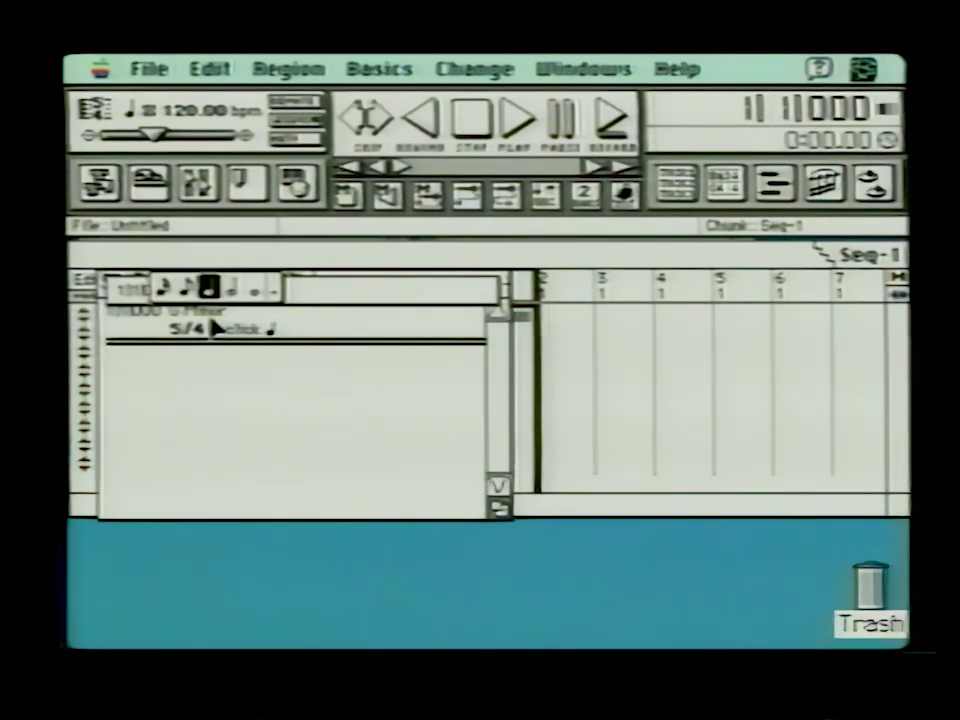
key("Return")
type("150.0")
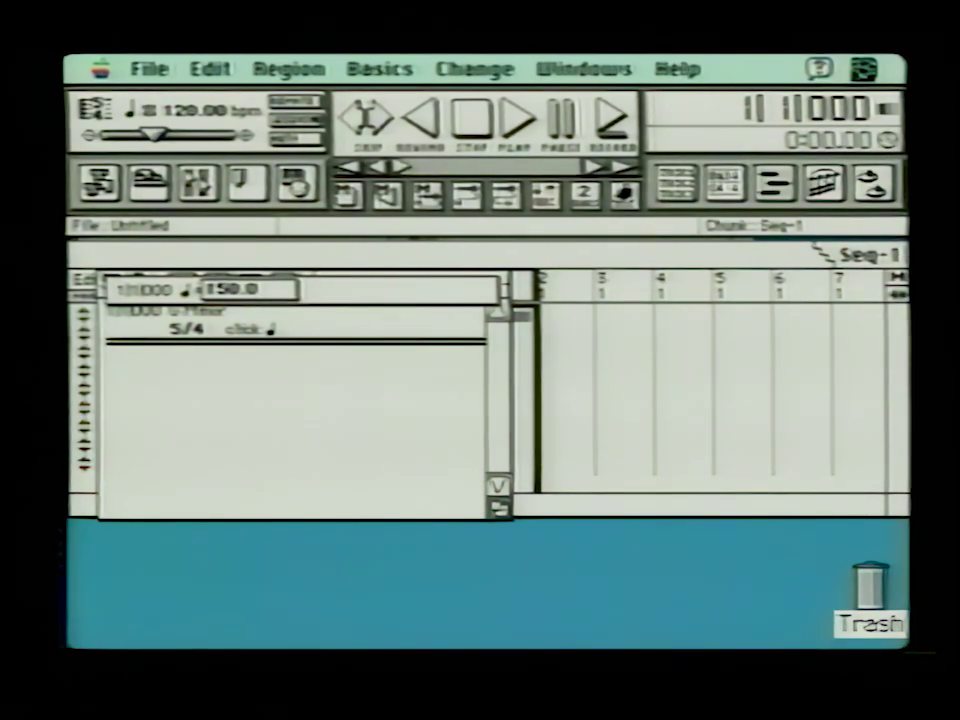
key("Return")
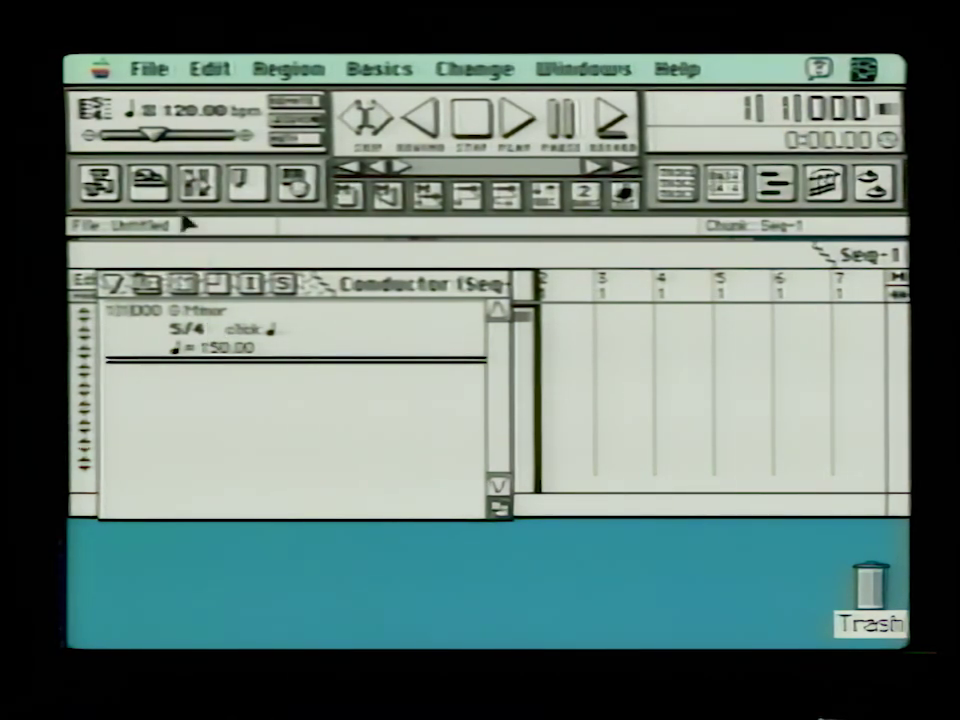
left_click(298, 140)
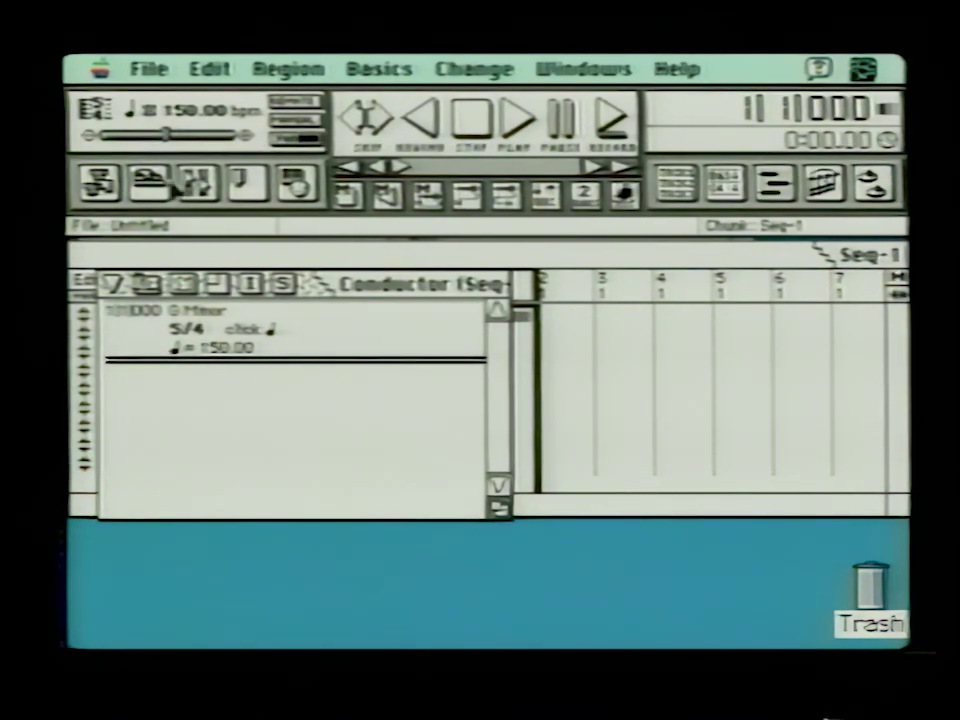
- Close the Conductor event list and close the Untitled file without saving it
left_click(120, 287)
left_click_drag(150, 68, 206, 199)
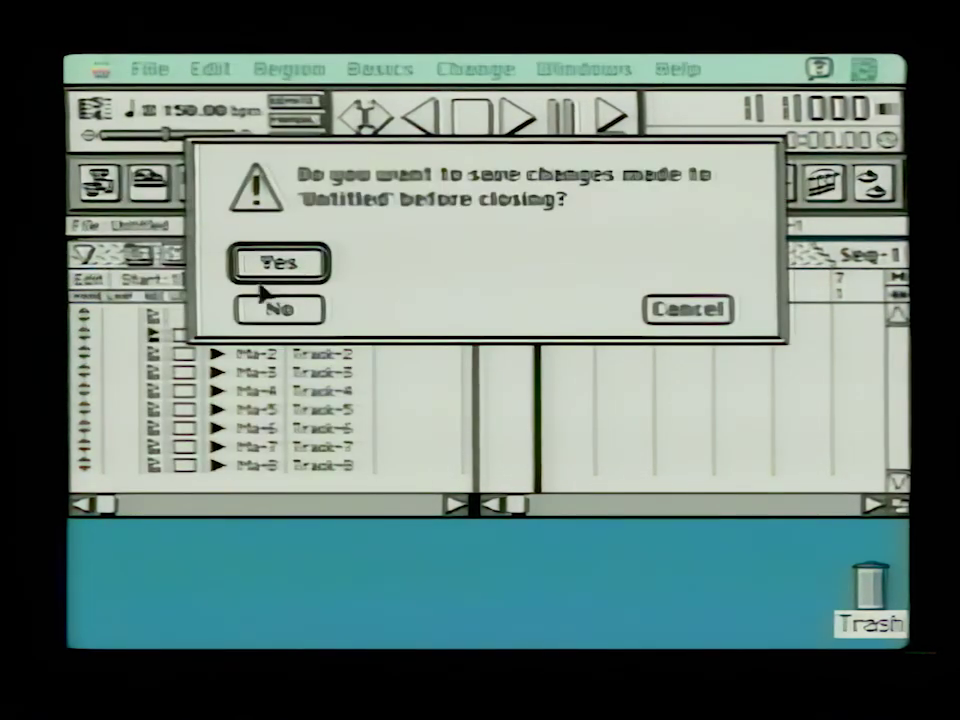
left_click(288, 313)
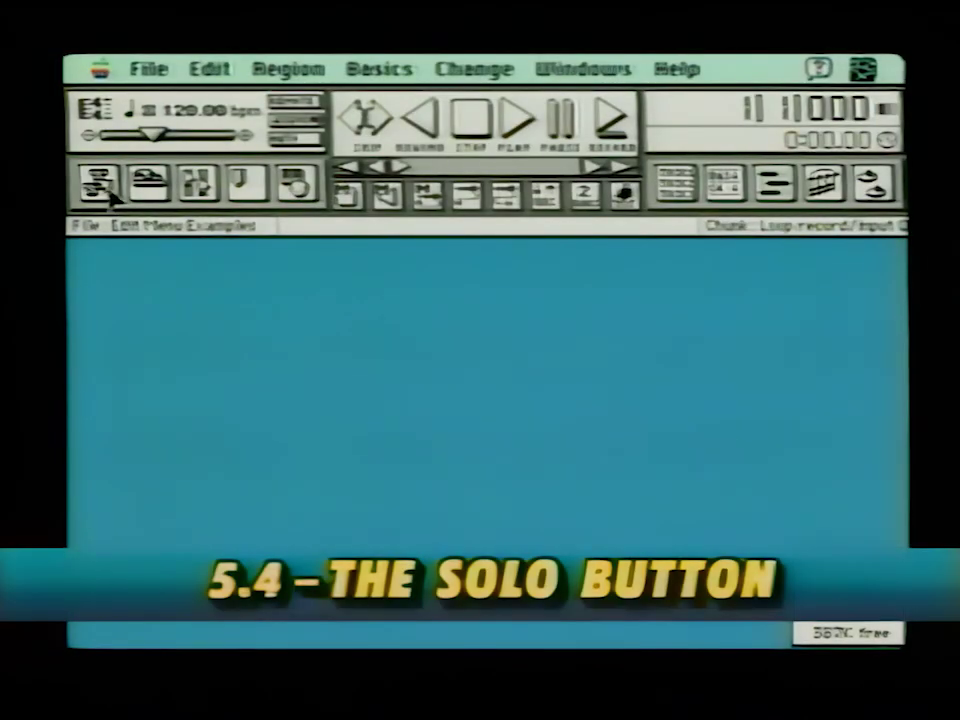
- Display the Chunks list and open the Loop record/input Quantize sequence in the Tracks window
left_click(100, 186)
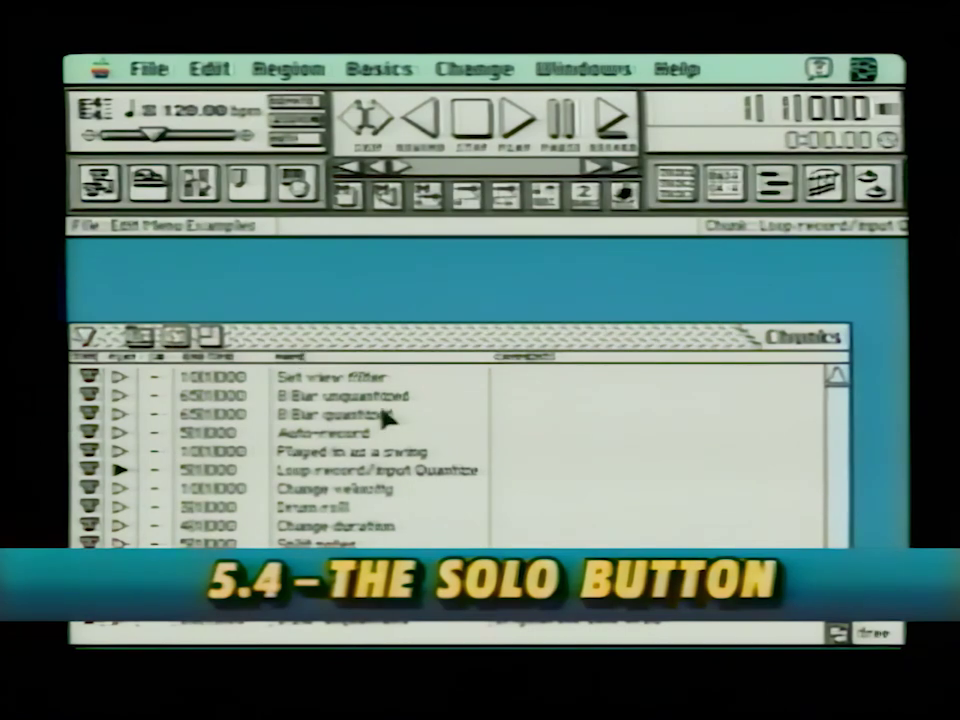
left_click(117, 469)
left_click(345, 470)
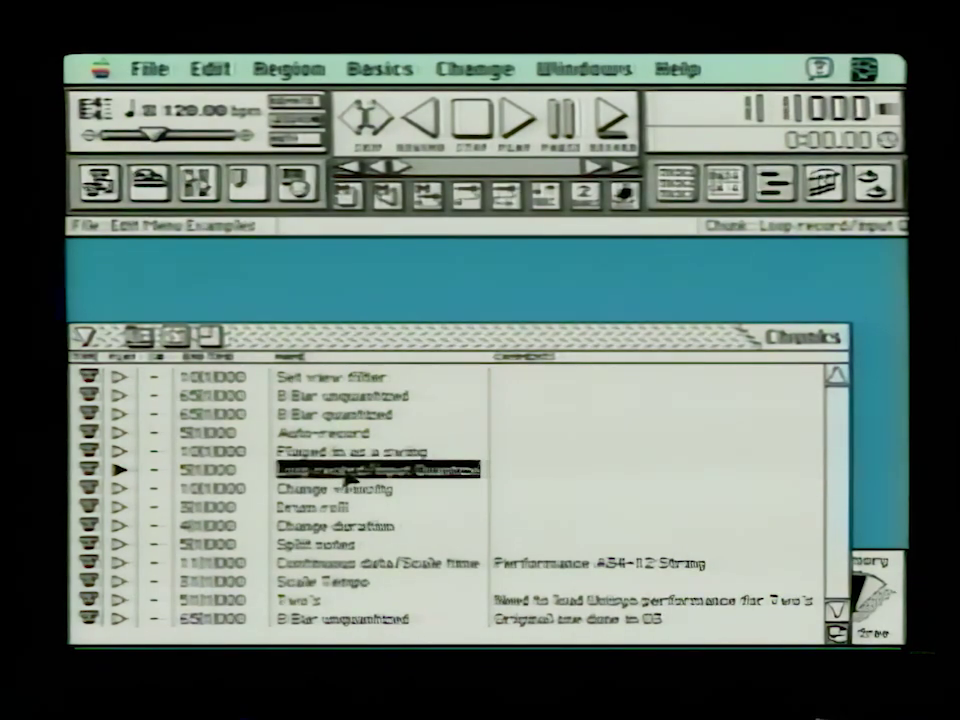
double_click(345, 474)
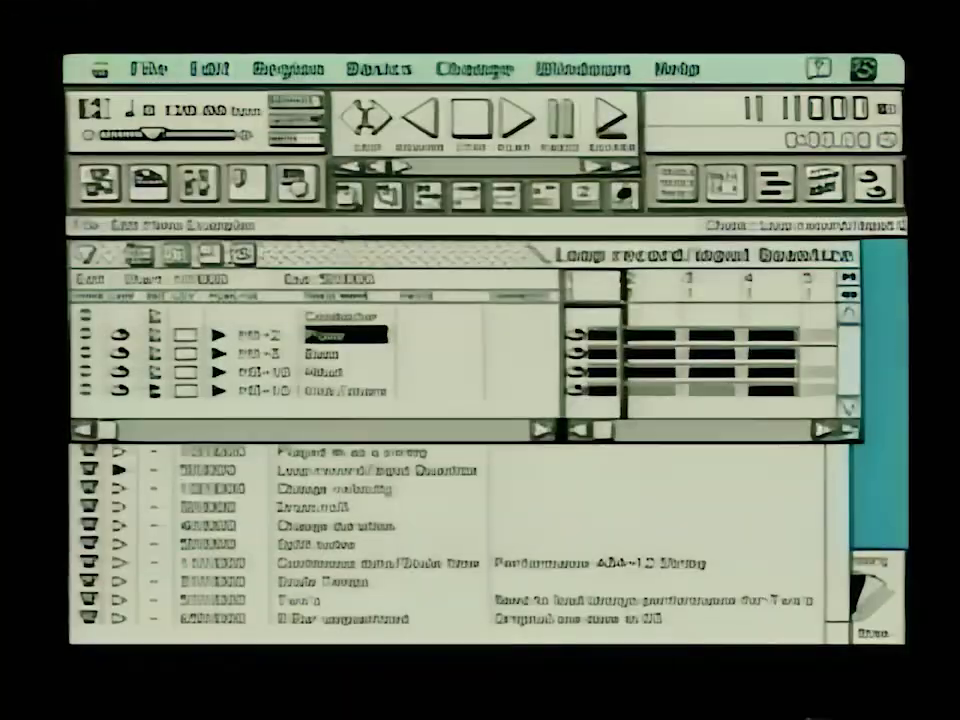
- Play the sequence and solo the Bass, Hihat and Piano tracks singly, and add Hihat and Bass to the Piano solo
left_click(513, 118)
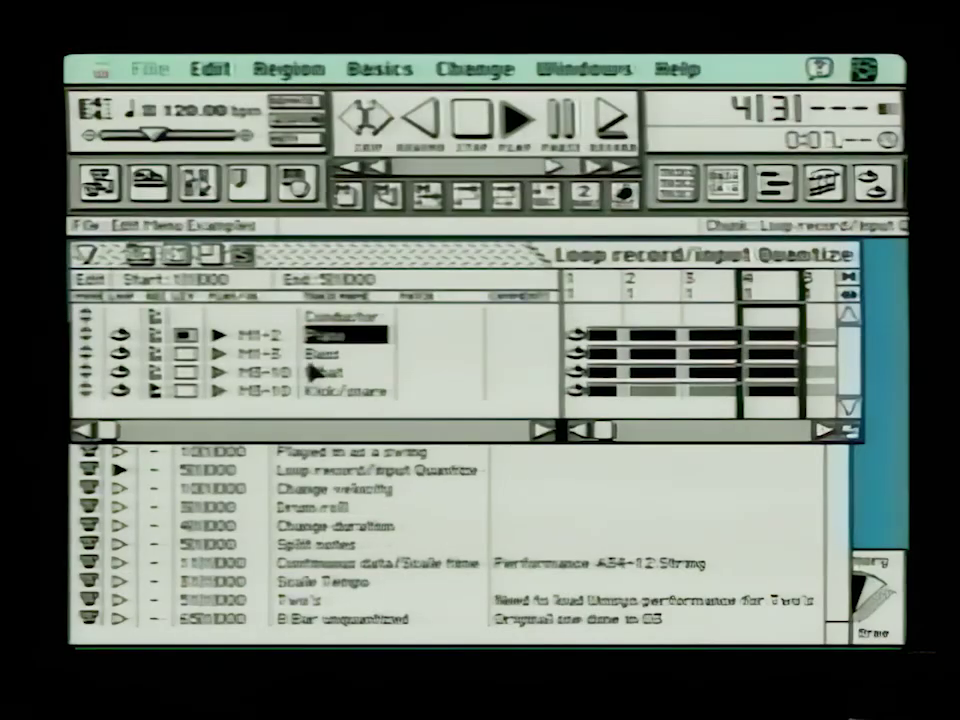
left_click(325, 355)
left_click(333, 376)
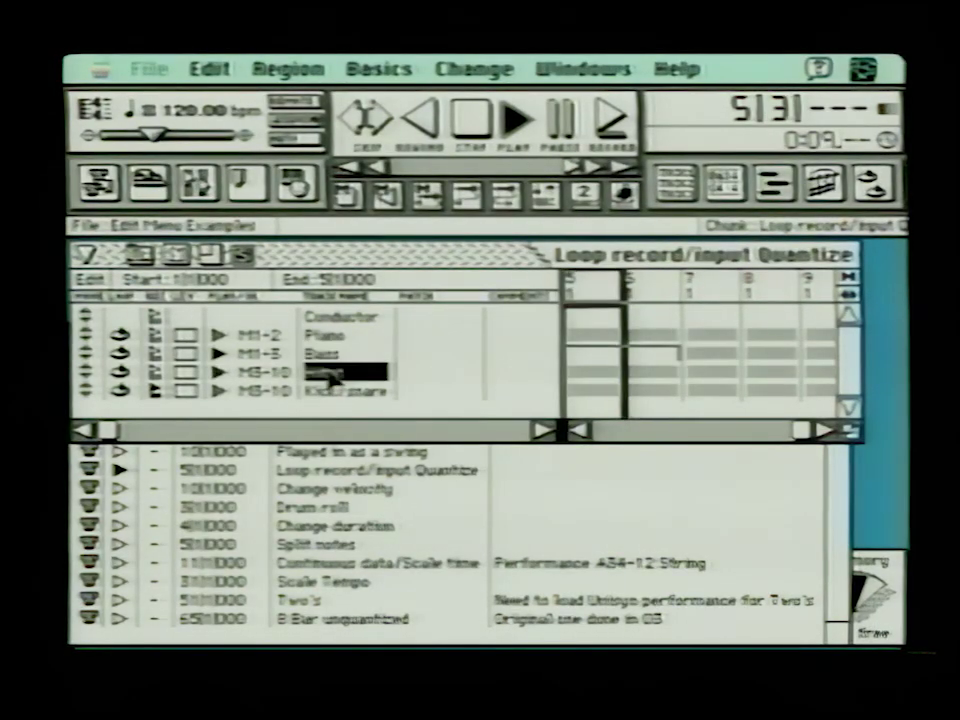
left_click(328, 336)
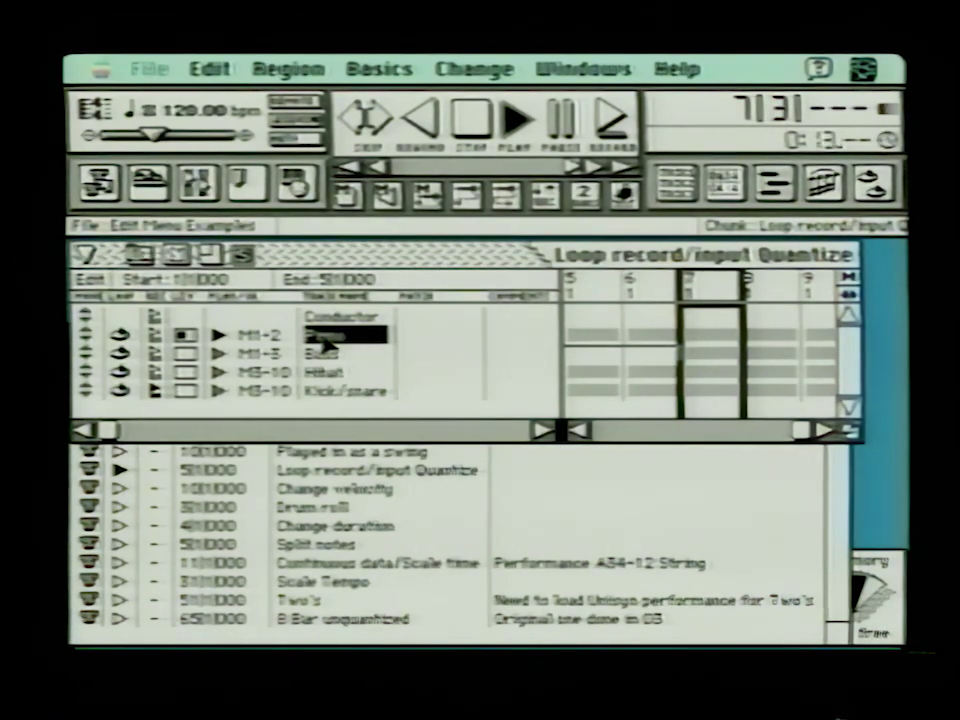
left_click(330, 372, "shift")
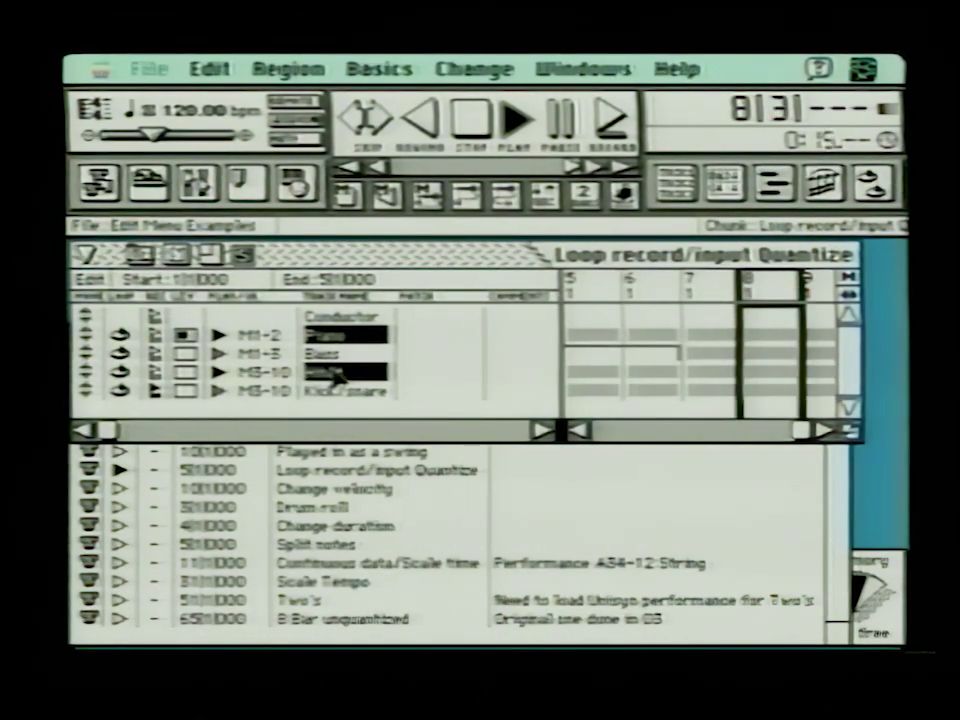
left_click(332, 356, "shift")
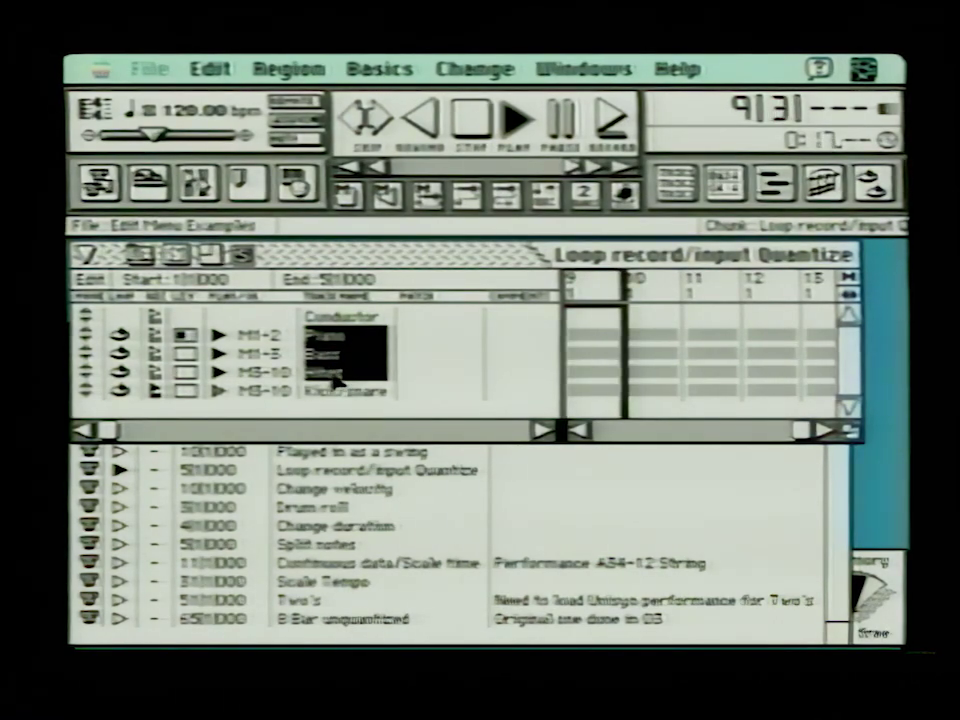
left_click(334, 376, "shift")
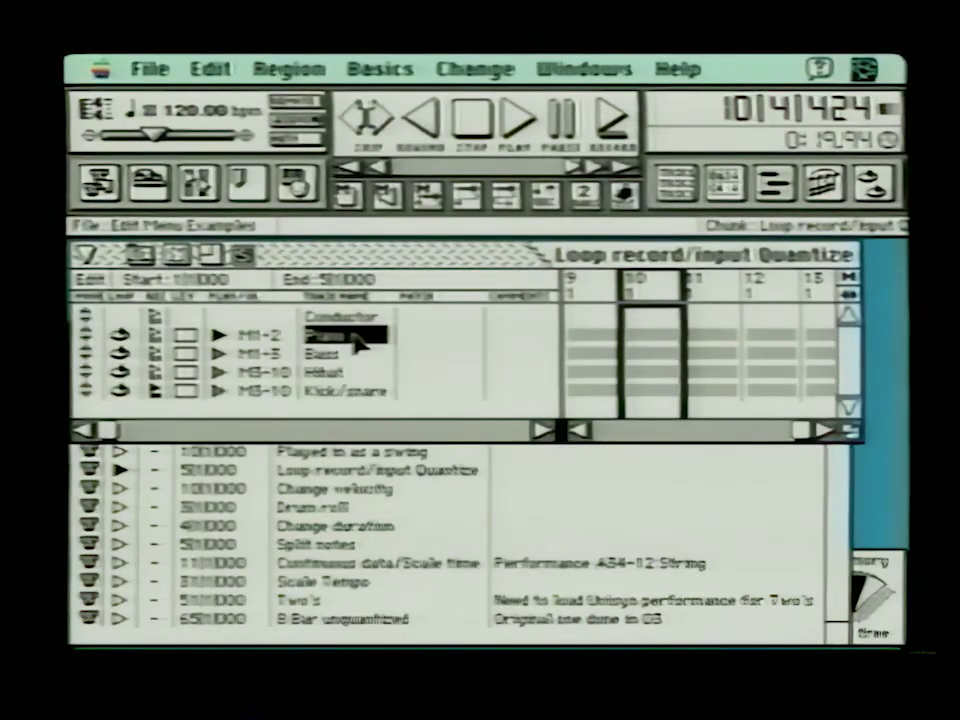
- Open the Piano track's event list to view its solo control and close the list again
double_click(358, 343)
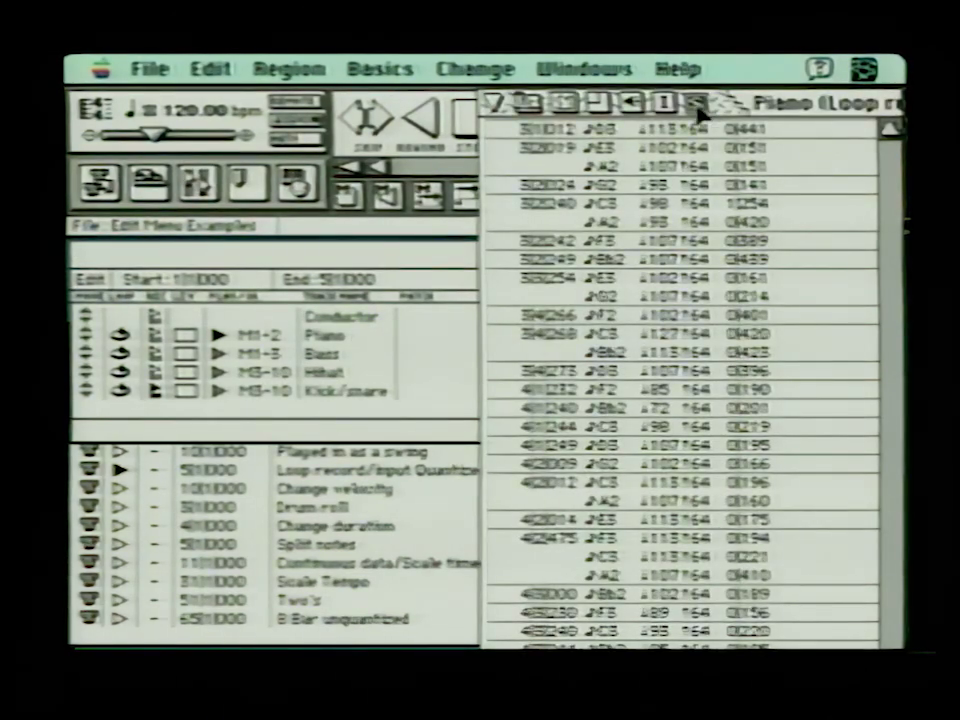
left_click(492, 101)
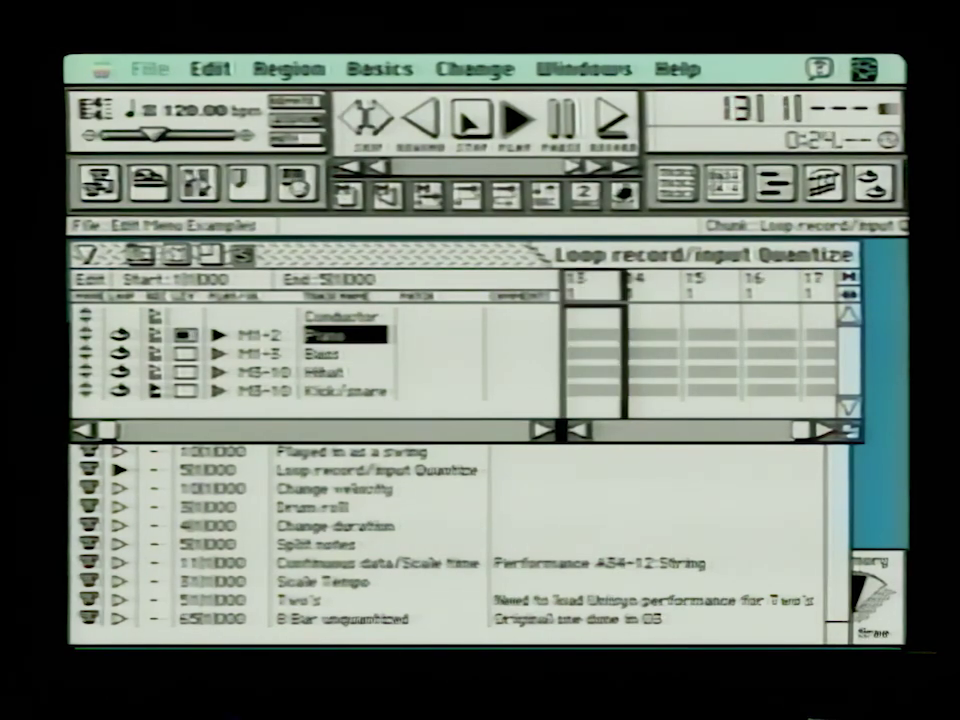
- Set the non-solo tracks to 50% of velocity in the Solo Setup, audition the result and stop playback
left_click(247, 257)
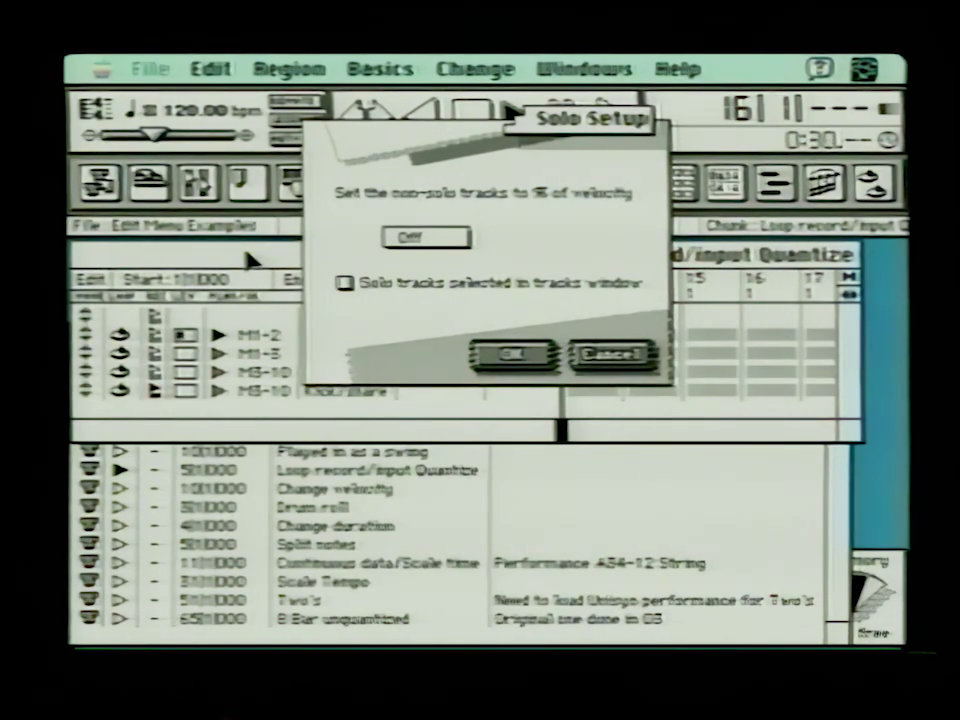
left_click(439, 239)
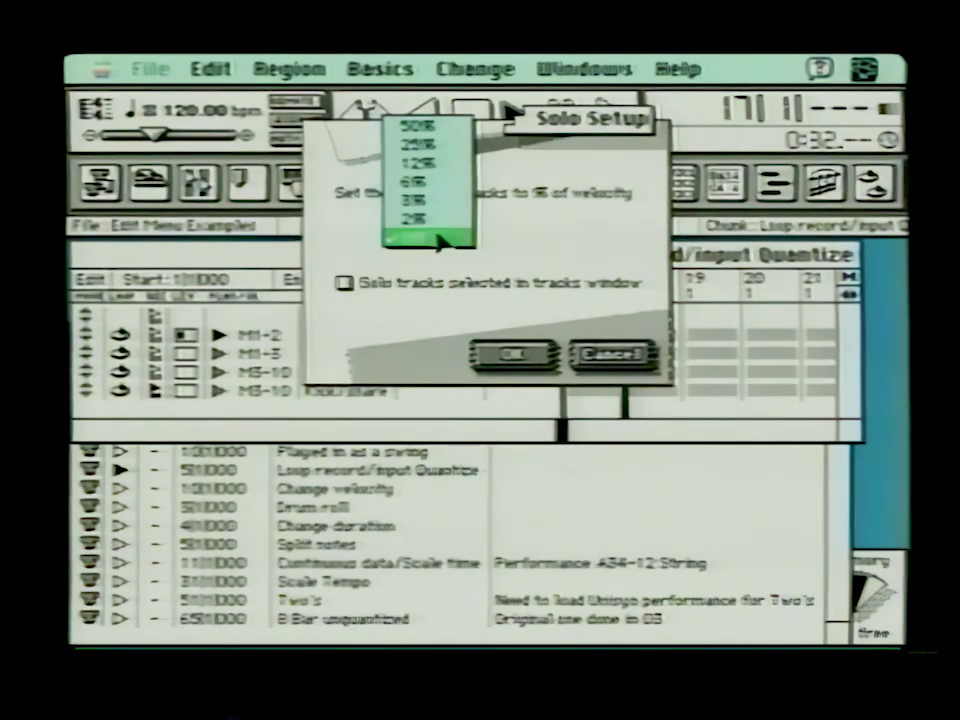
left_click(446, 127)
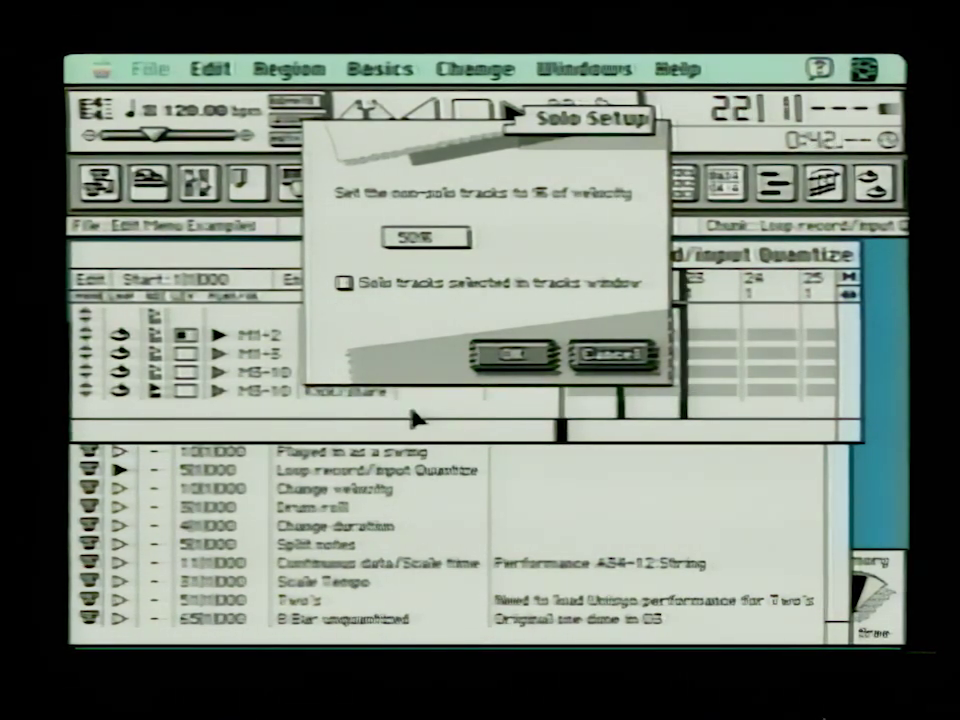
left_click(515, 356)
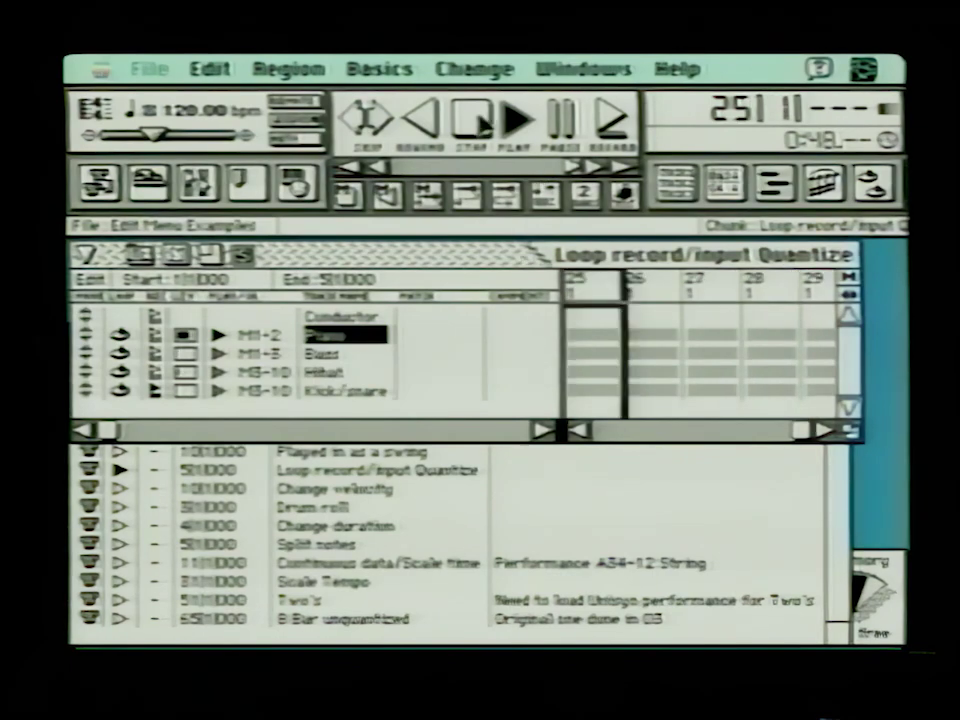
left_click(484, 125)
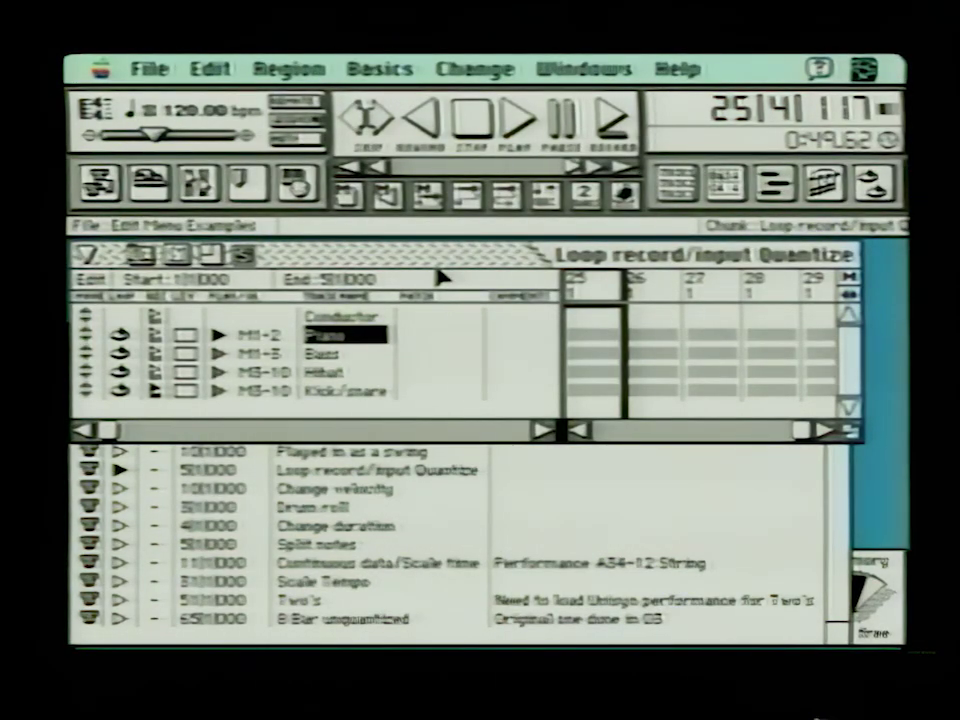
- Select the Piano, Bass and Hihat tracks and create a small vertical console for them with Volume and Pan controls
left_click(338, 342)
left_click_drag(338, 342, 332, 376)
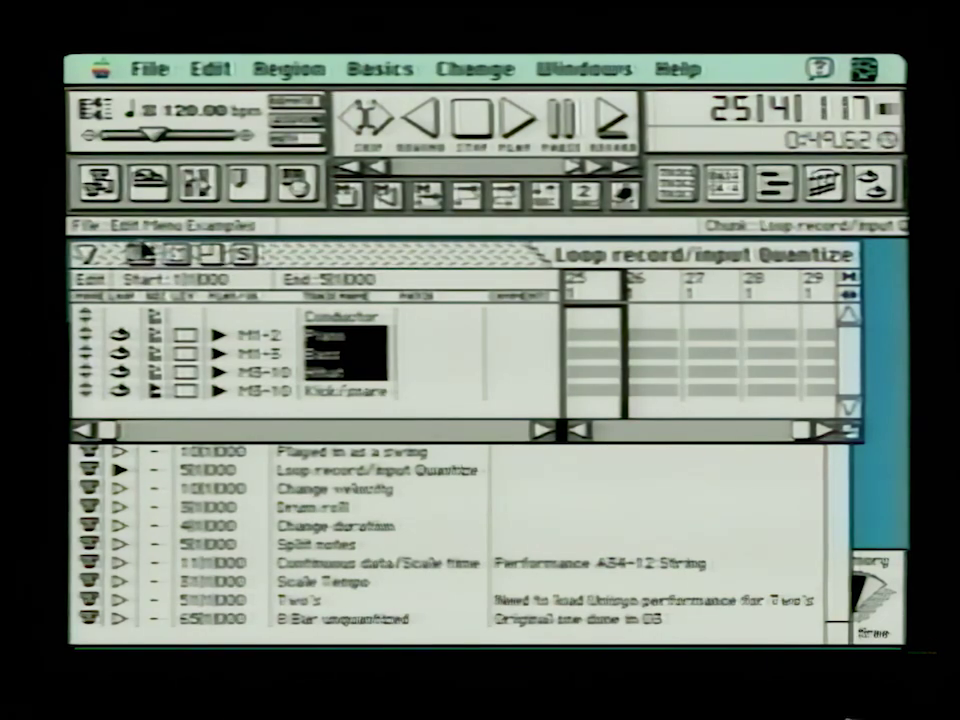
left_click_drag(143, 258, 222, 580)
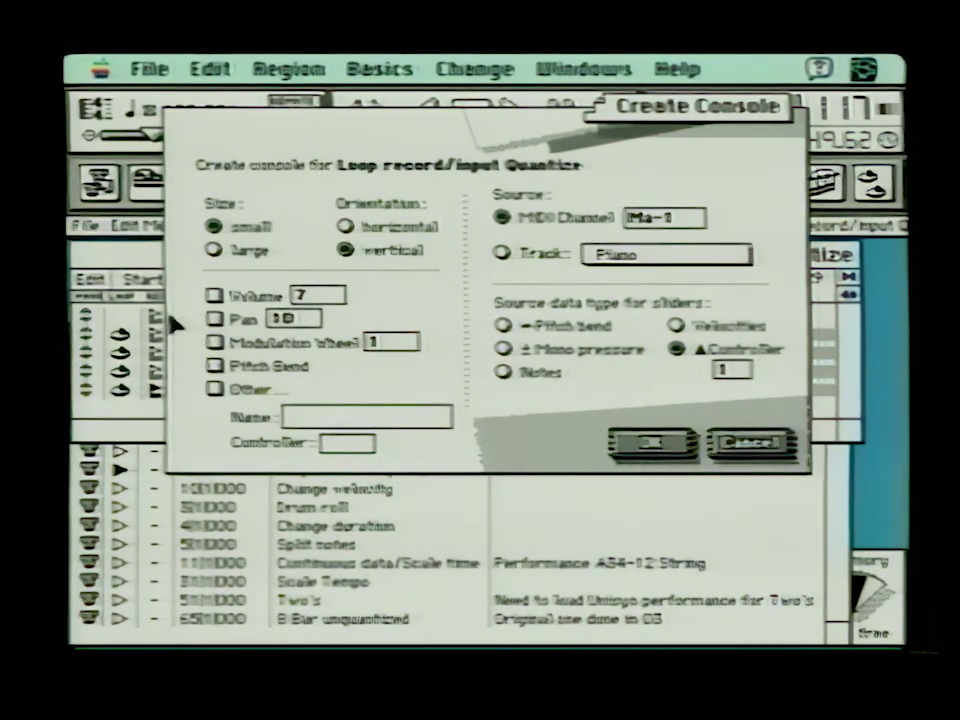
left_click(216, 318)
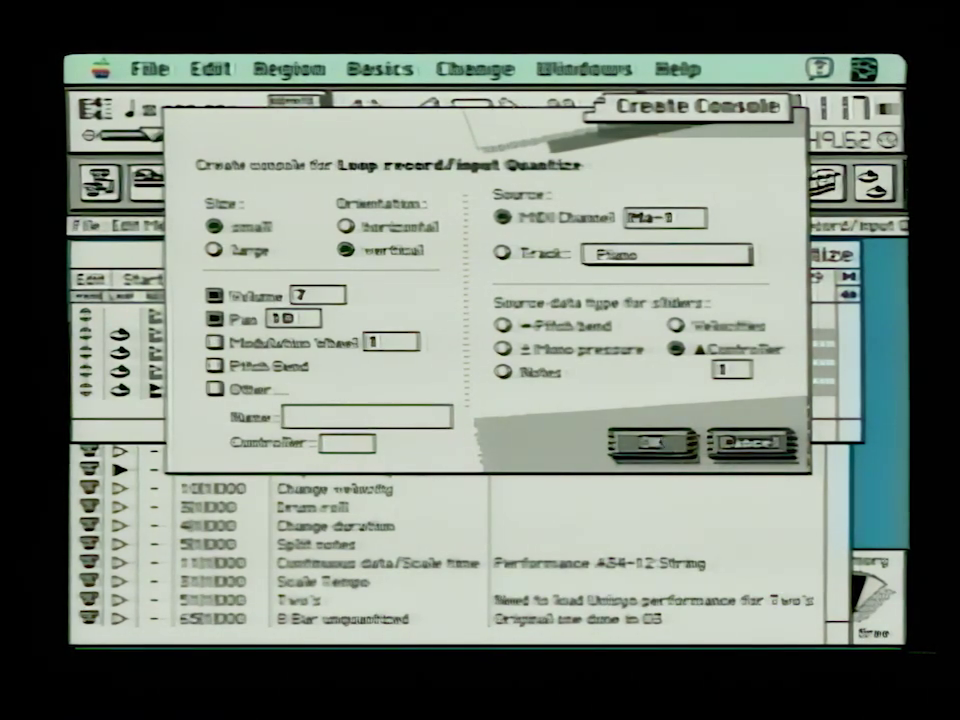
left_click(662, 446)
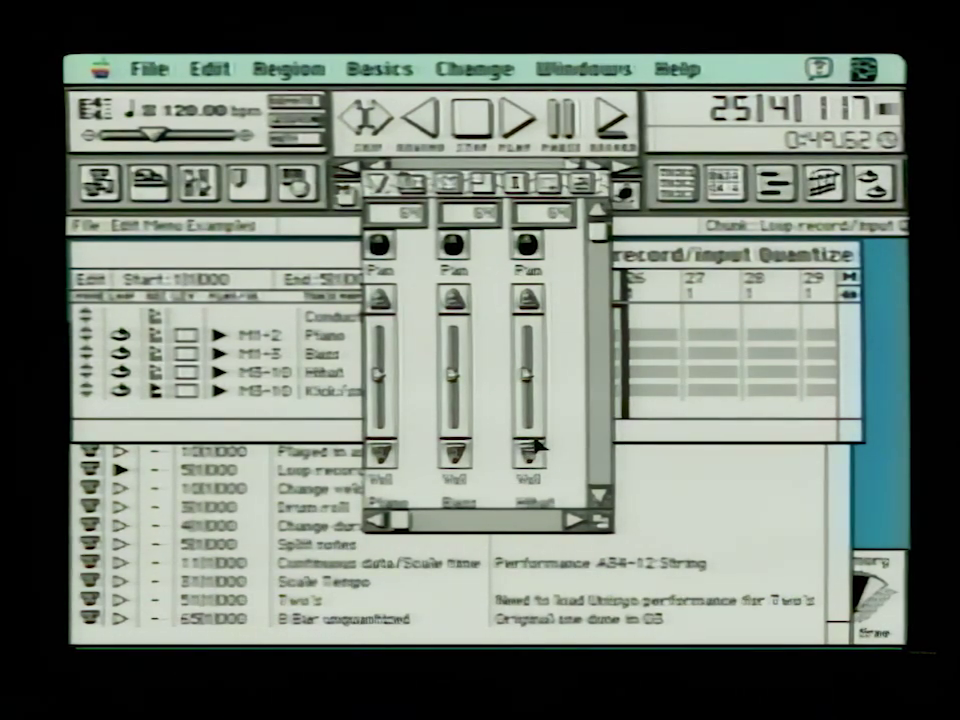
- Play the sequence, raise the Piano, Bass and Hihat volume sliders in the console, and check the list of available consoles
left_click(524, 128)
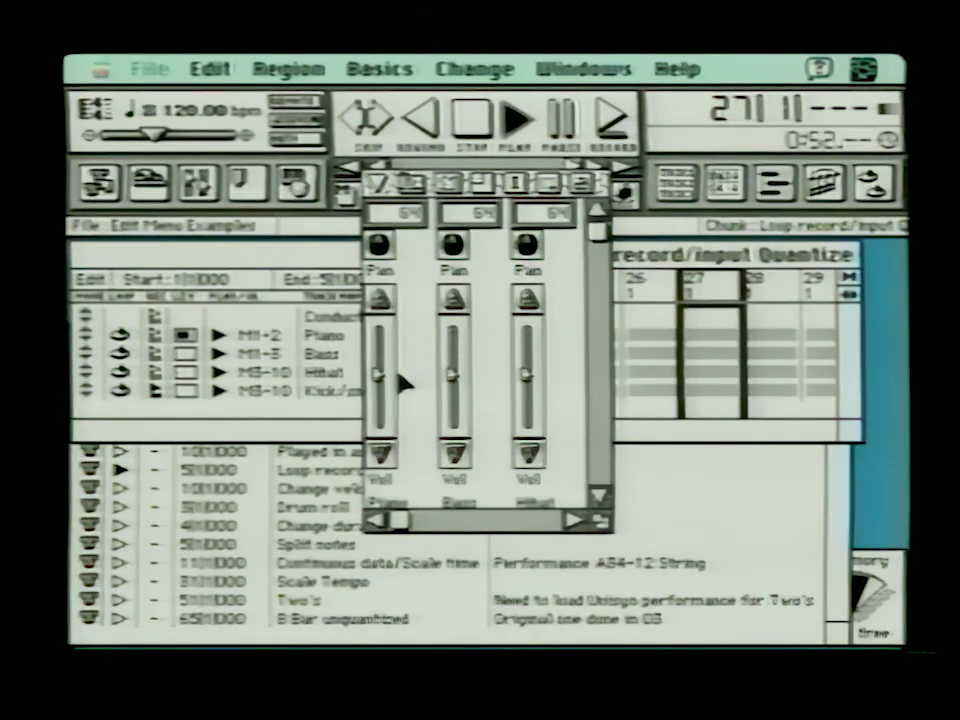
left_click_drag(385, 420, 377, 325)
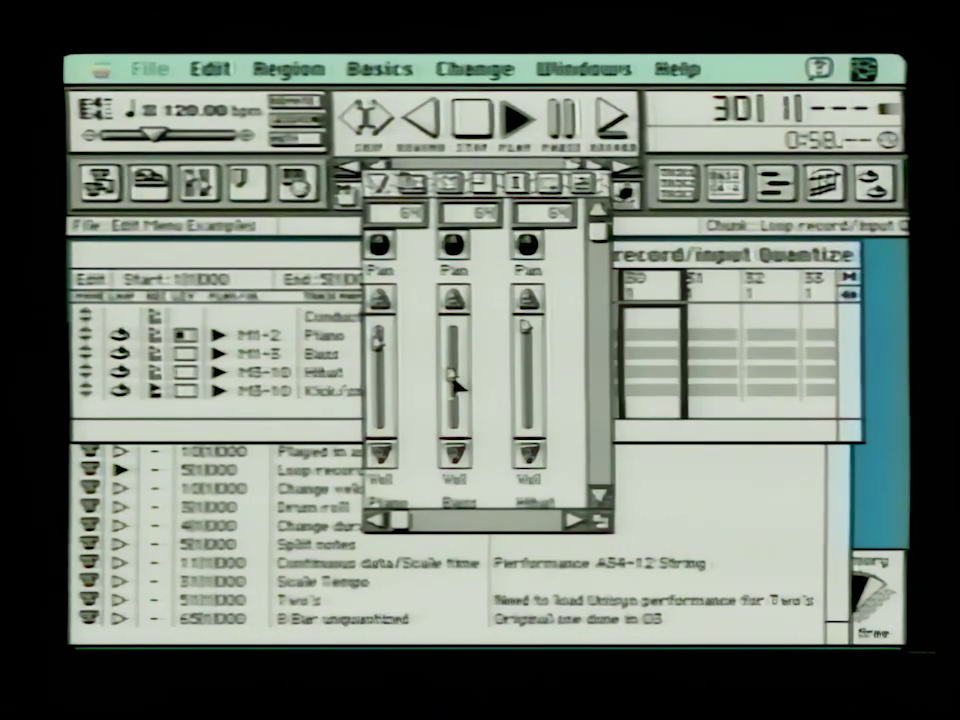
left_click_drag(452, 425, 455, 343)
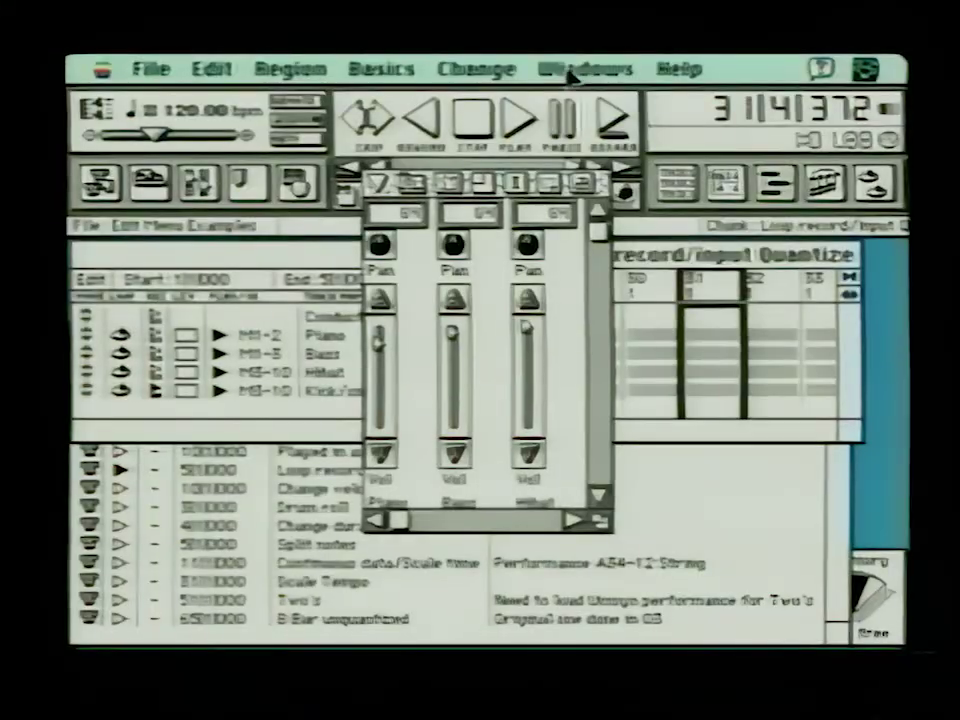
left_click(540, 72)
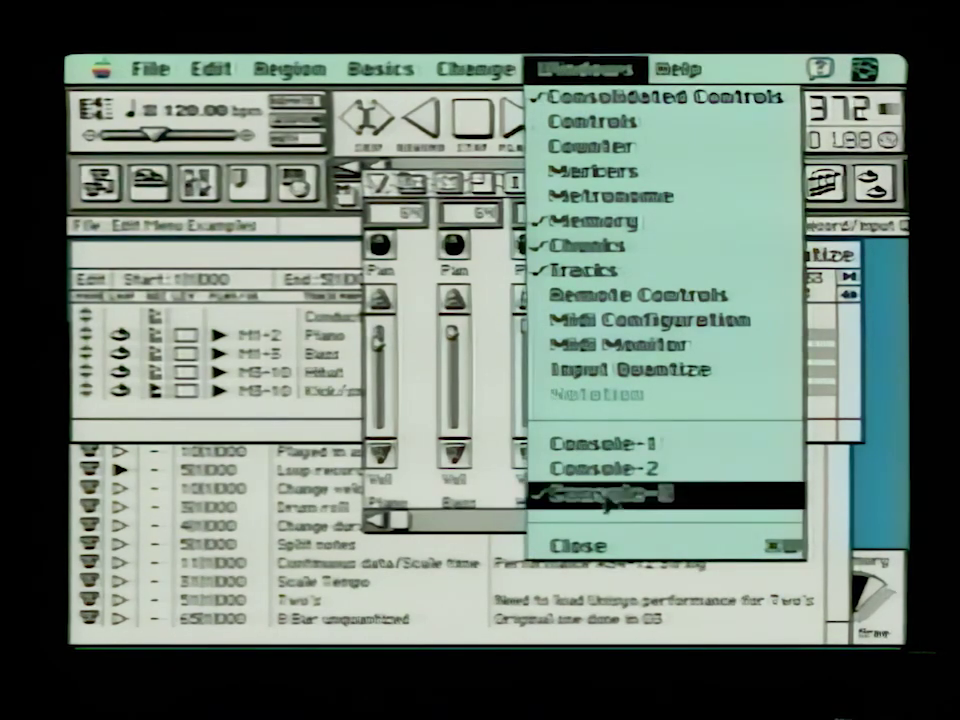
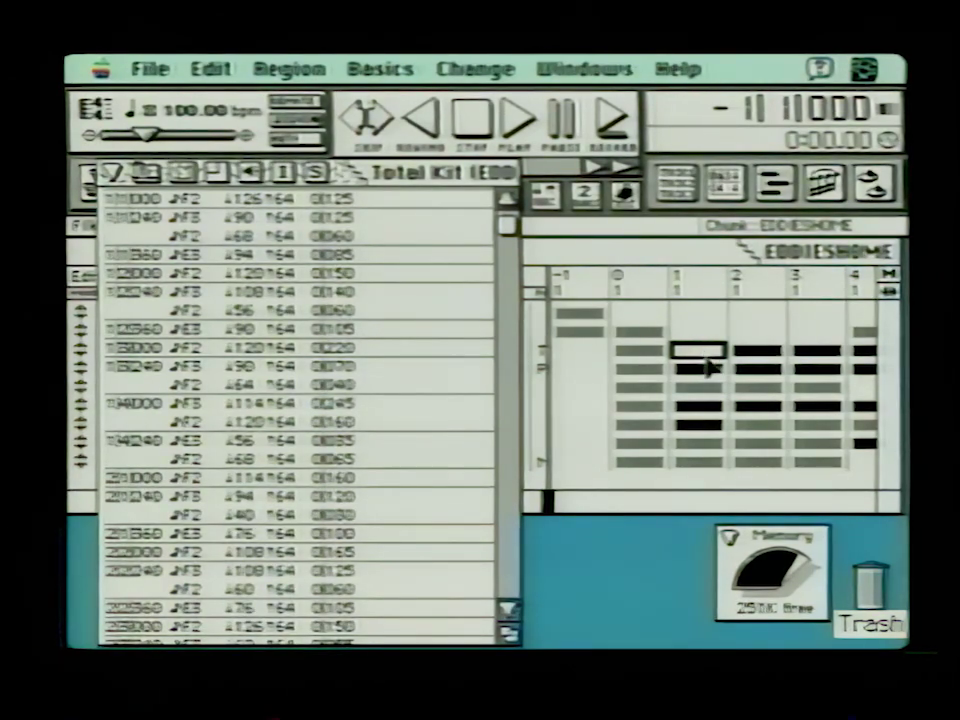
- Open the Total Kit track's Graphic Editing window and move it clear of the track overview
key("super+t")
key("super+g")
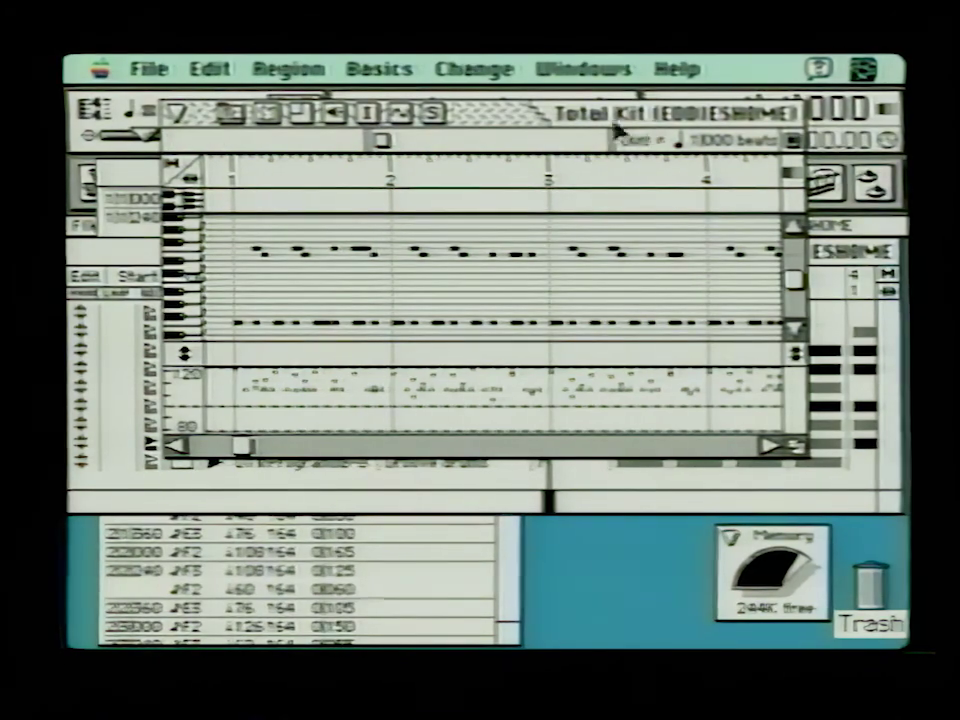
left_click_drag(540, 122, 379, 392)
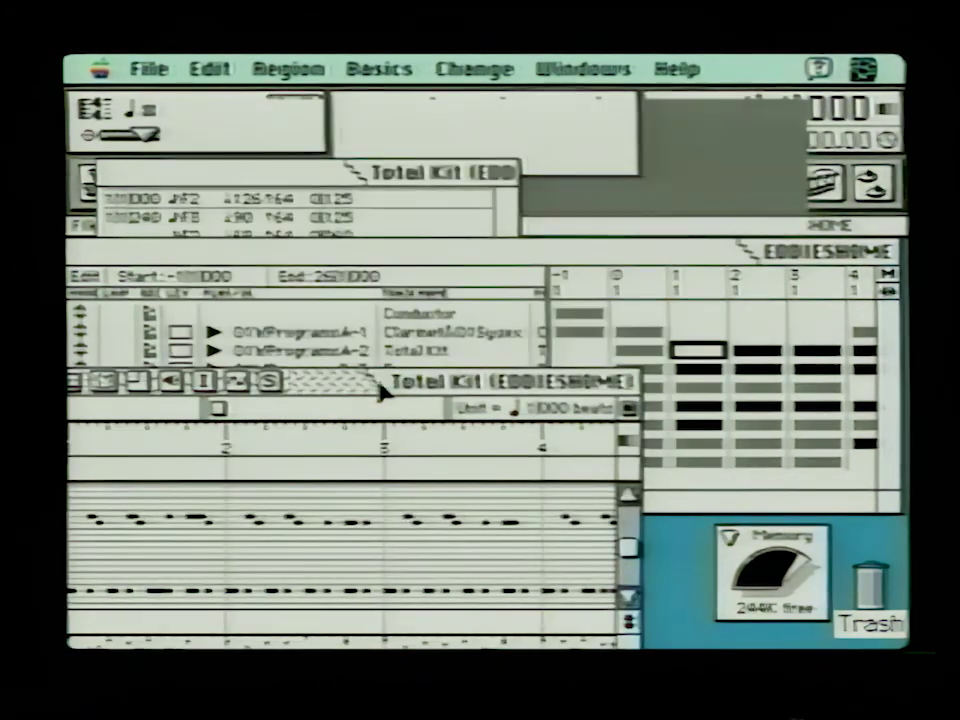
- Open the Total Kit track's notation view at measure 1 and close it again
left_click(697, 355)
double_click(697, 356)
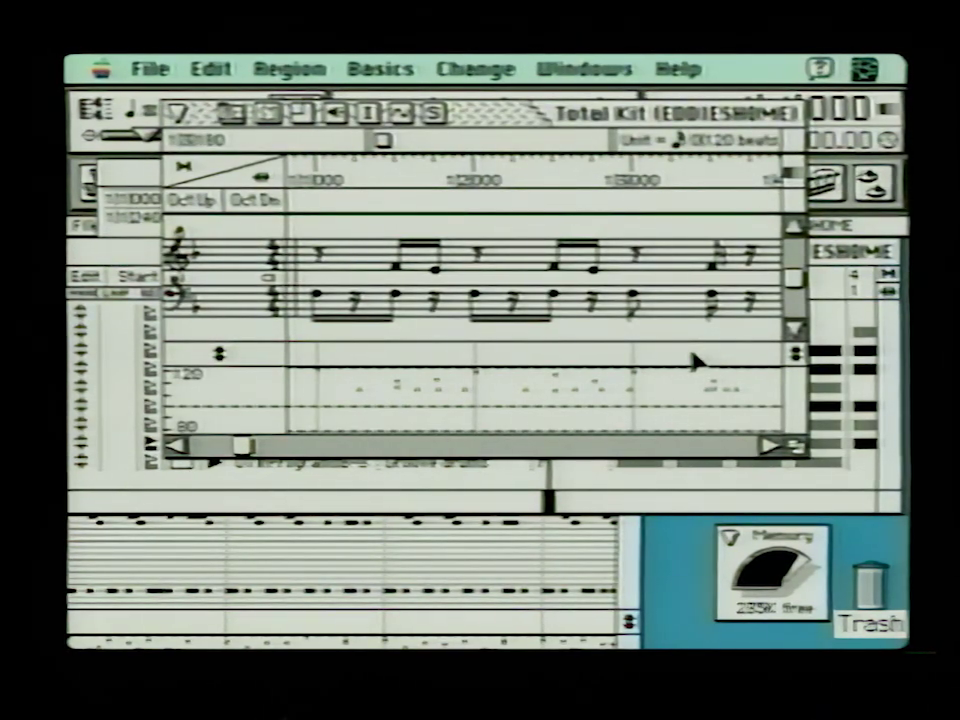
left_click(174, 111)
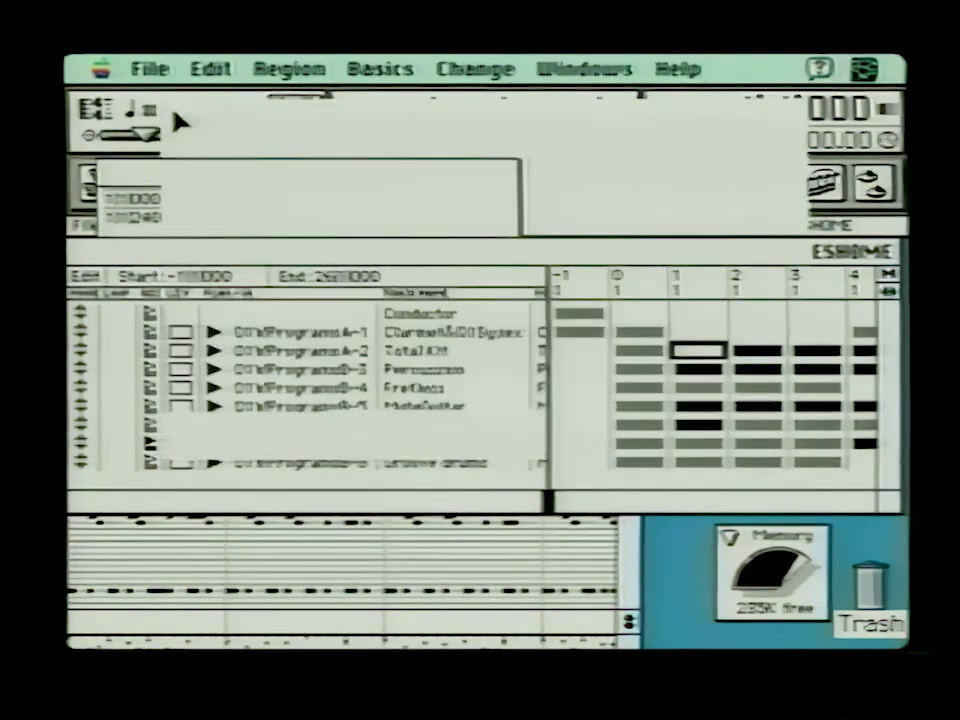
- Select regions in the track overview: Total Kit through measure 3, a Fretless-to-RezzzPad block, measures 1 to 7 of all tracks, and all track names
left_click_drag(609, 349, 835, 362)
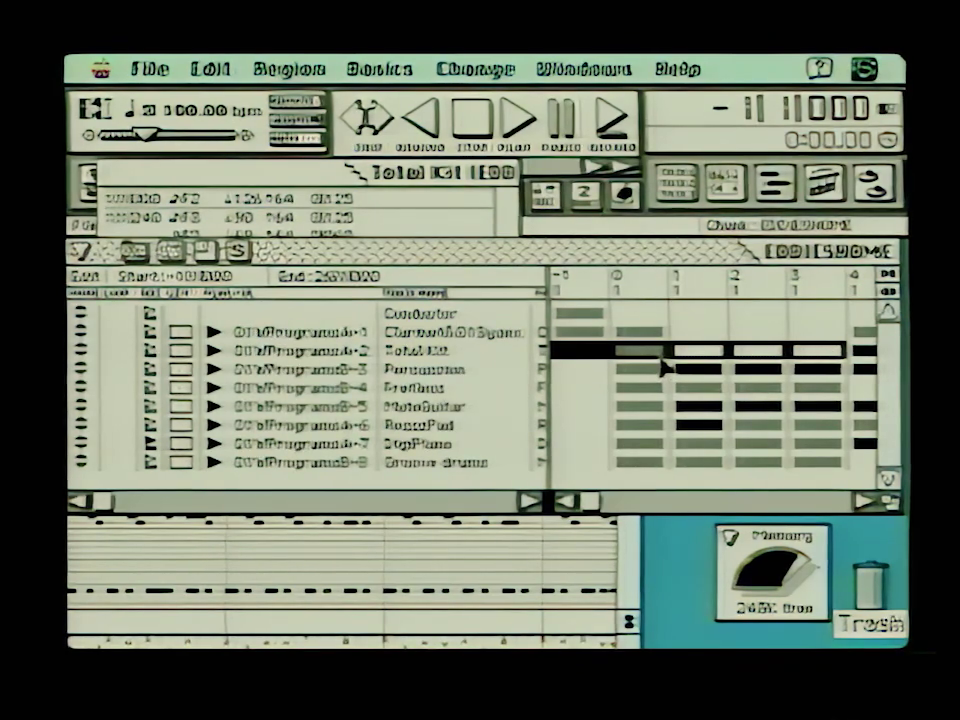
left_click(650, 368)
left_click_drag(613, 388, 812, 430)
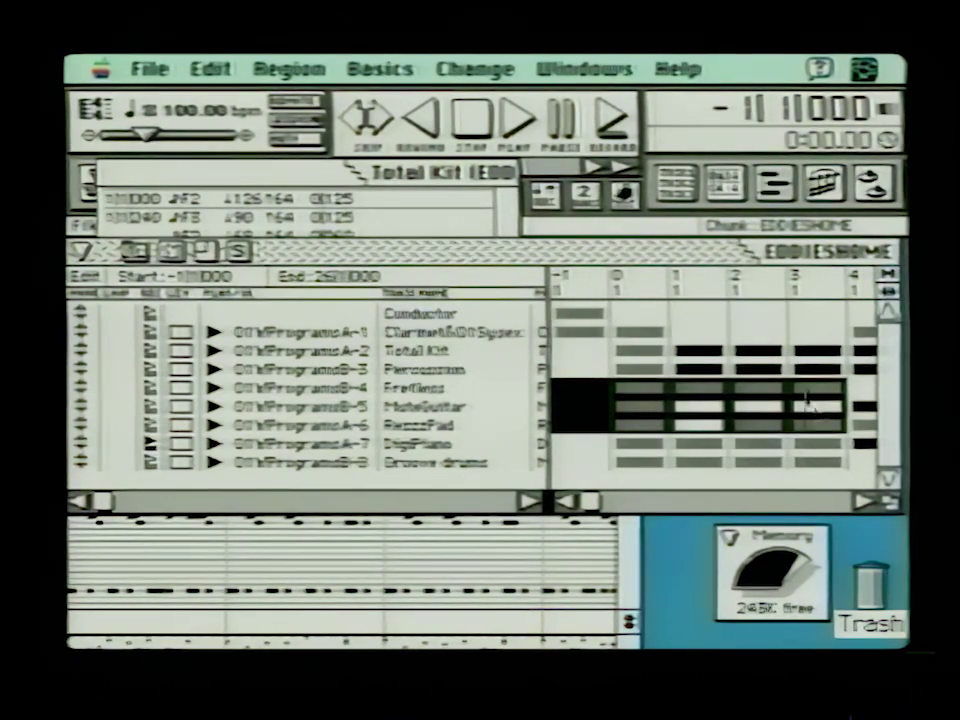
left_click_drag(695, 291, 870, 282)
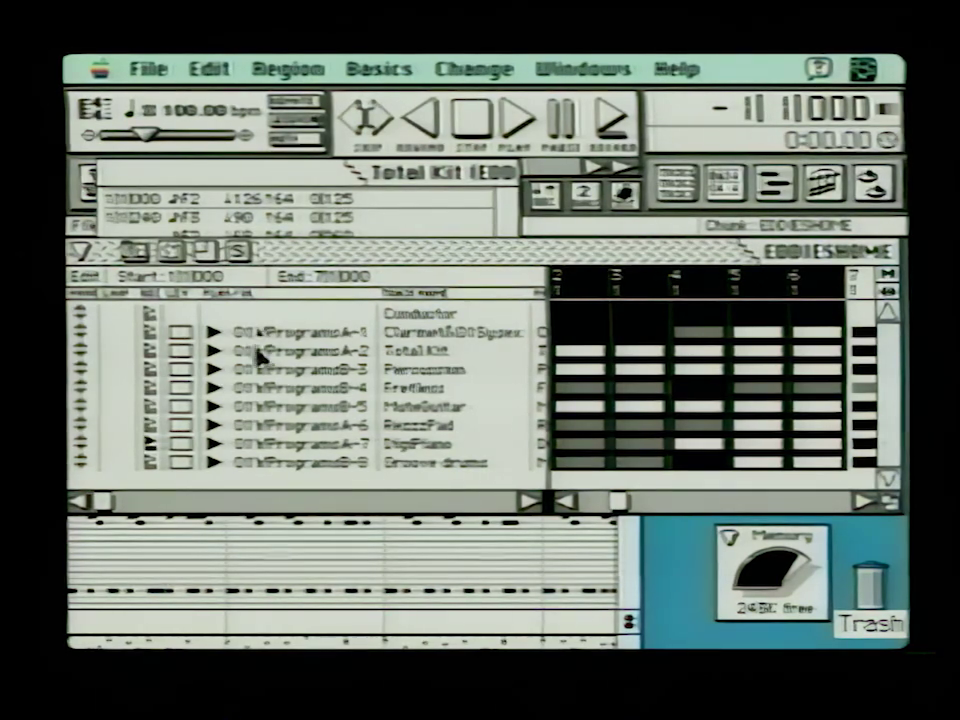
left_click(429, 332)
left_click_drag(429, 332, 437, 476)
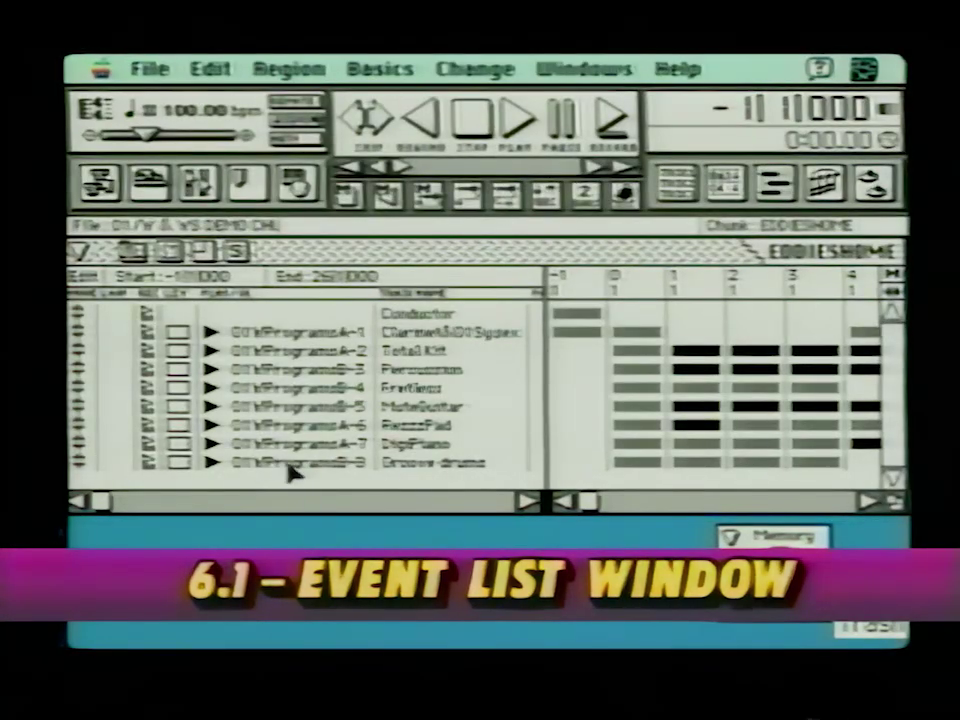
- Select the Groove drums track and open its event list
left_click(439, 465)
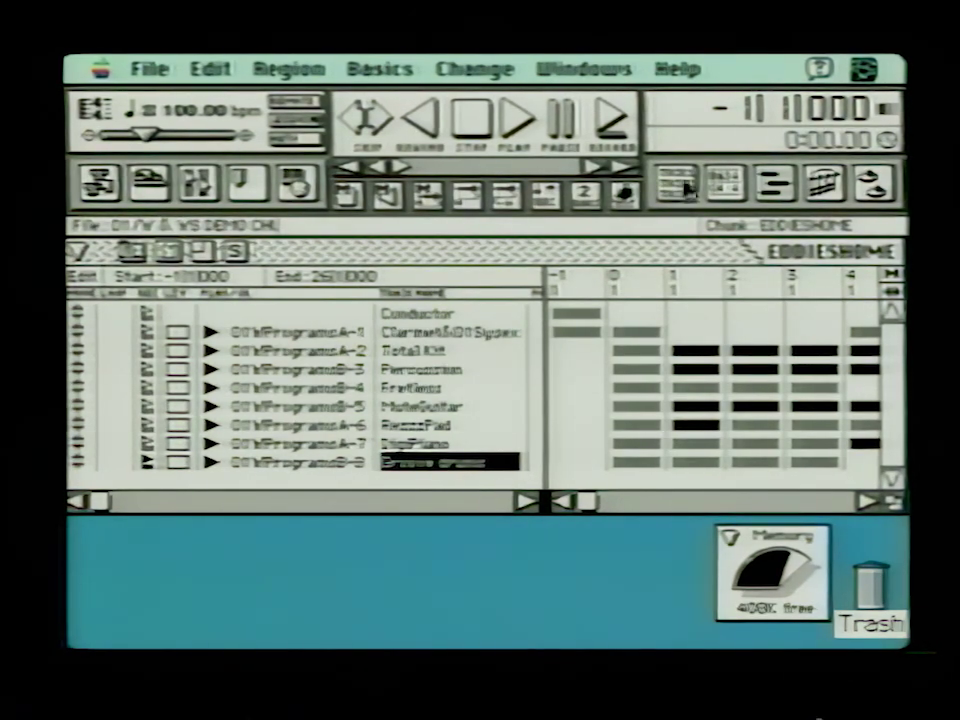
left_click(728, 188)
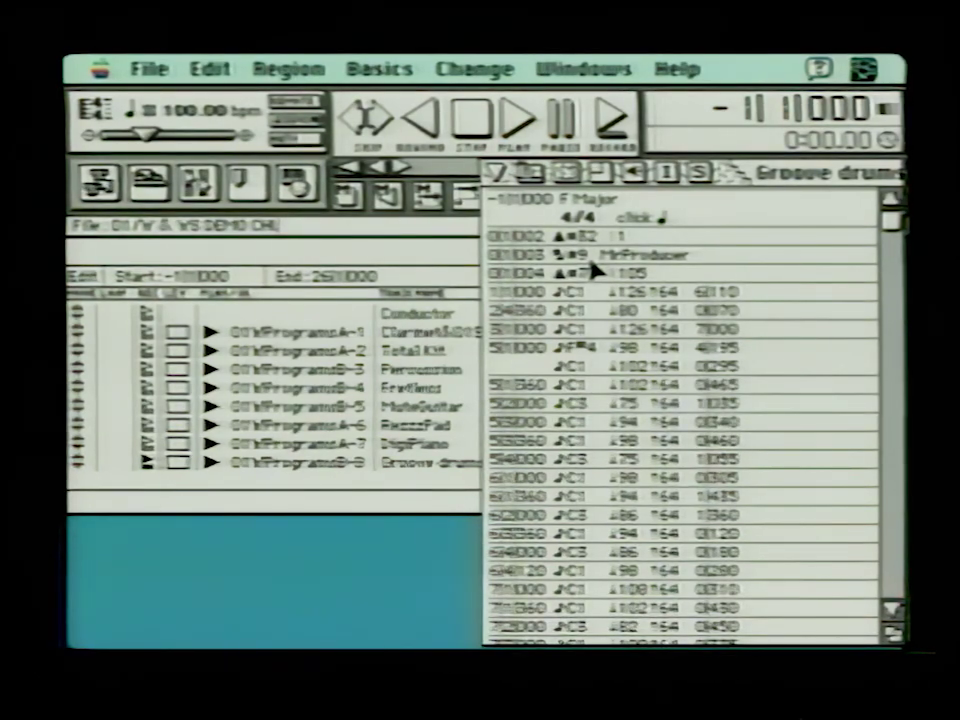
- Insert a controller 7 event with value 64 at 6|1|000 in the Groove drums event list
left_click(643, 178)
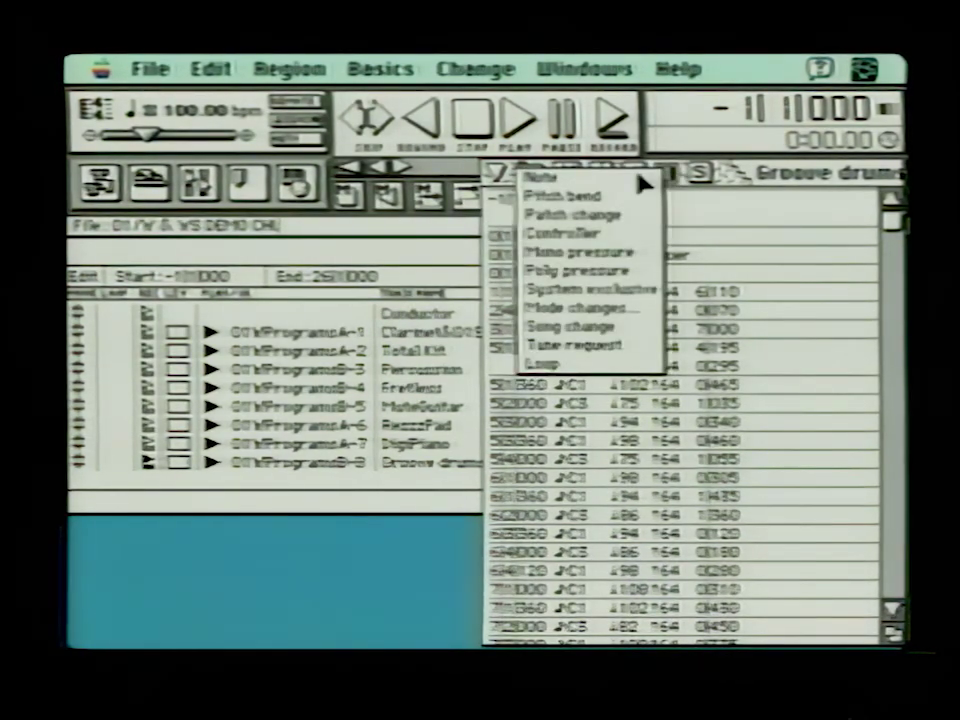
left_click(585, 234)
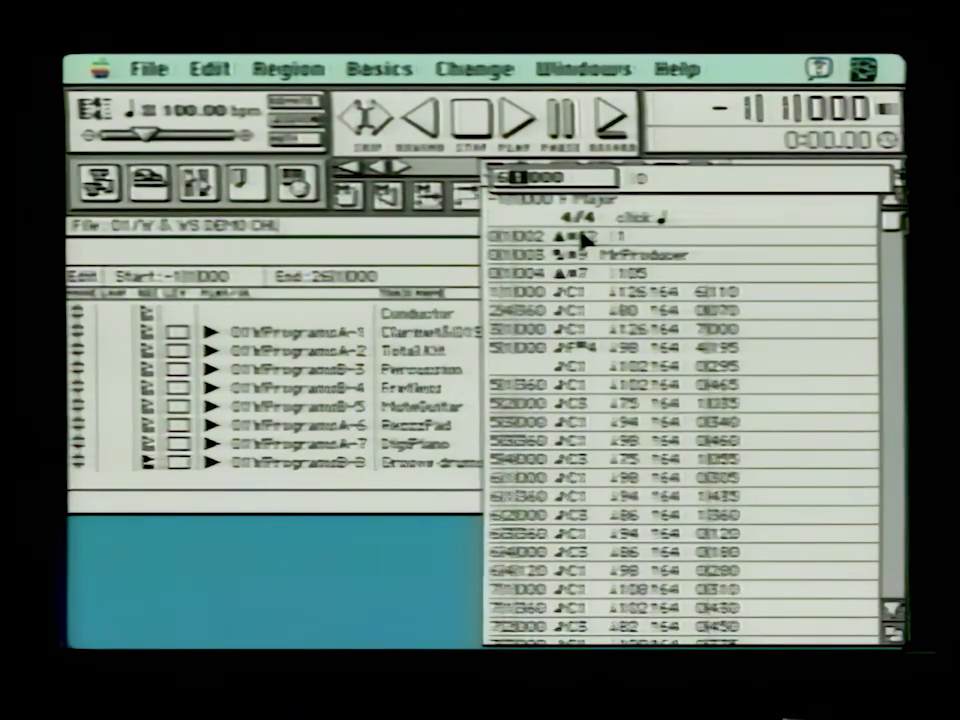
key("Tab")
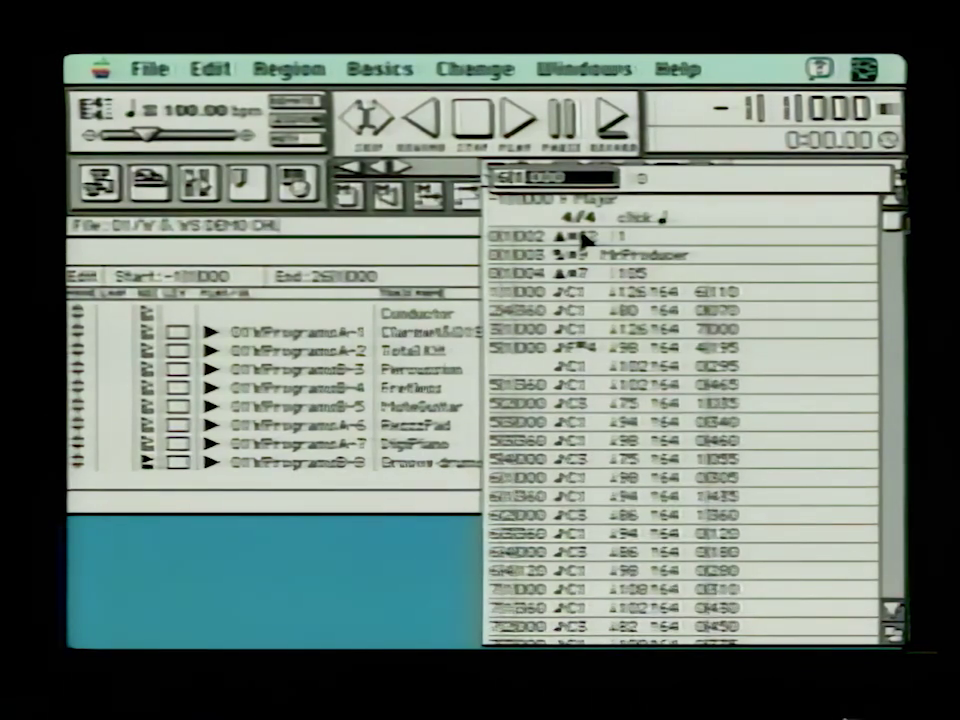
key("Tab")
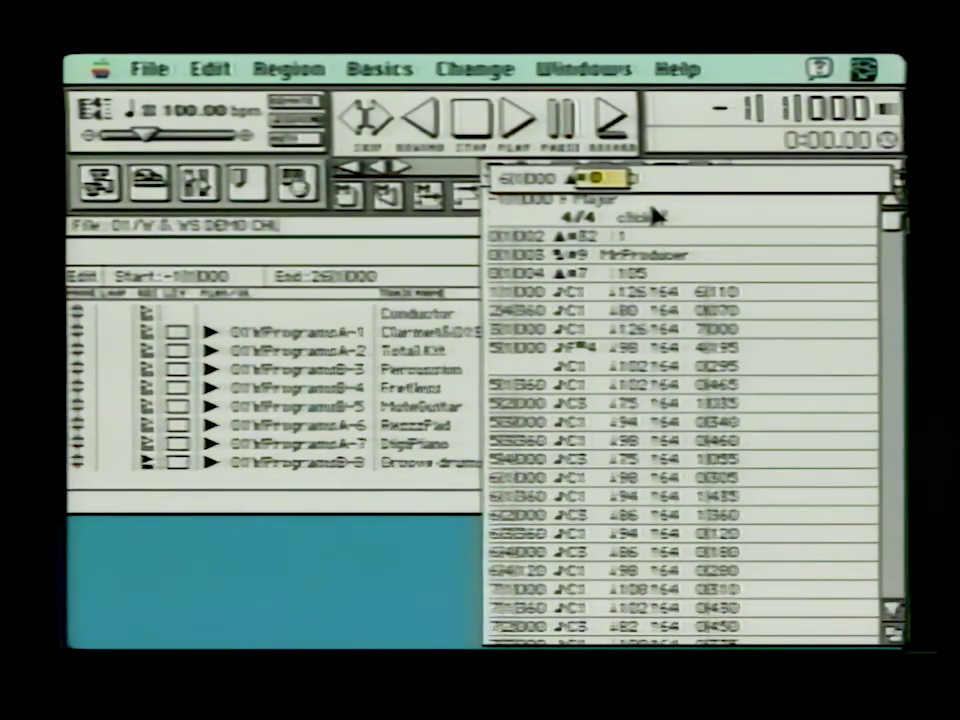
type("7")
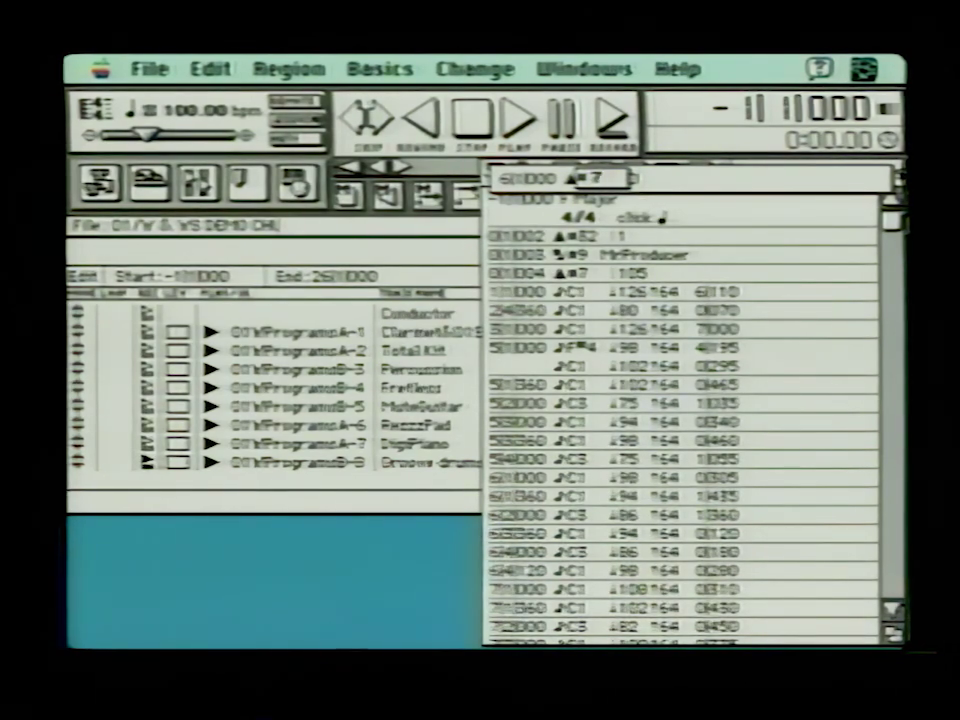
key("Tab")
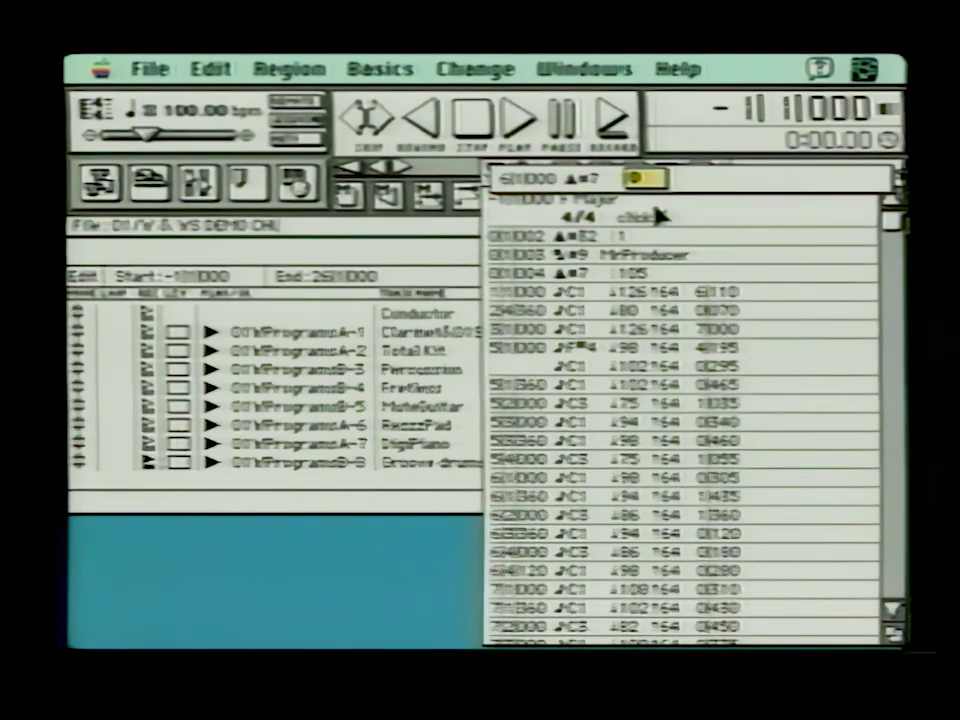
type("64")
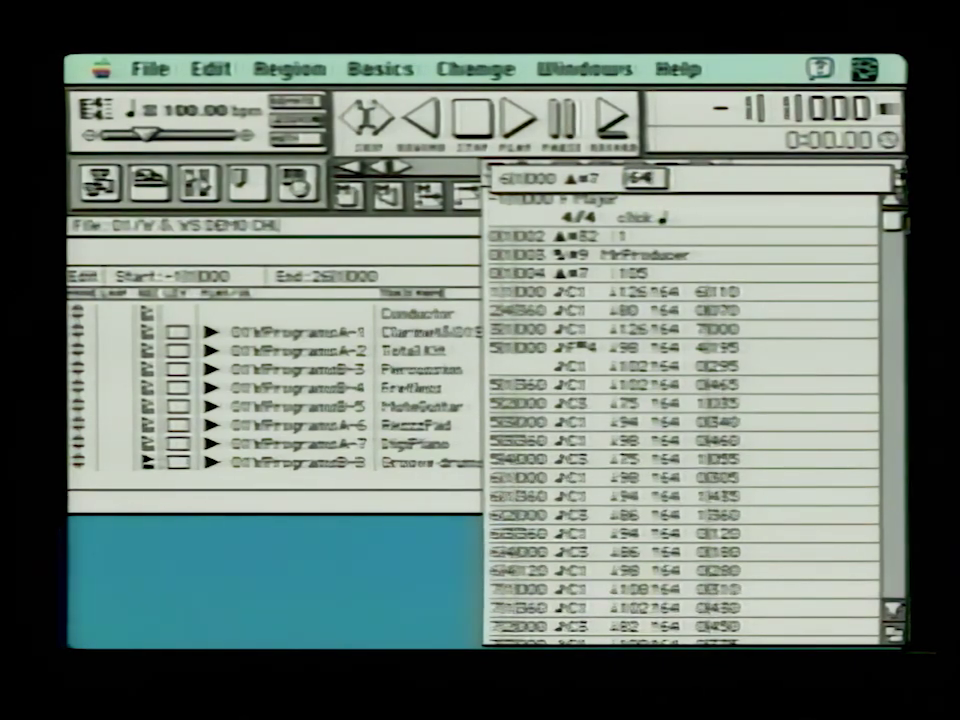
key("Return")
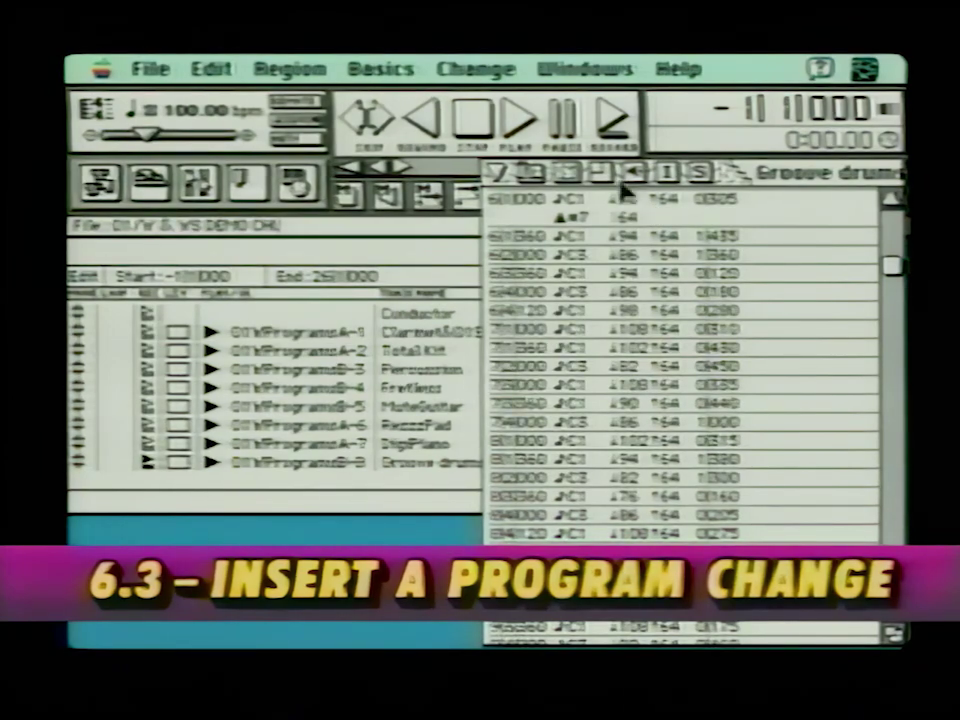
- Insert a patch change to number 13, SopranoSax, at 6|1|000 in the Groove drums event list
left_click(668, 178)
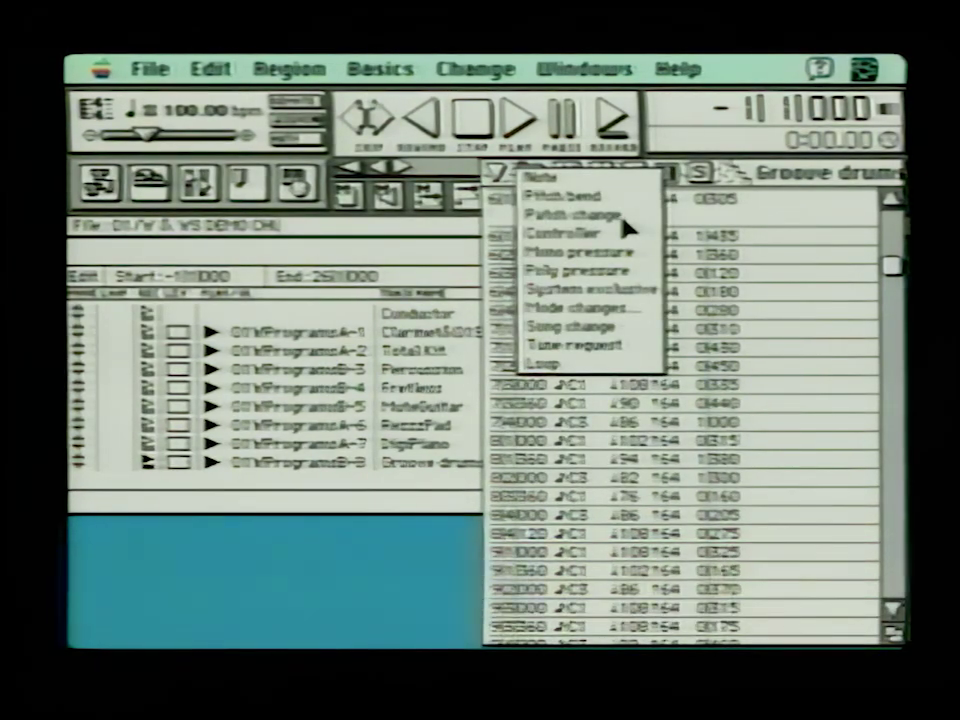
left_click(576, 214)
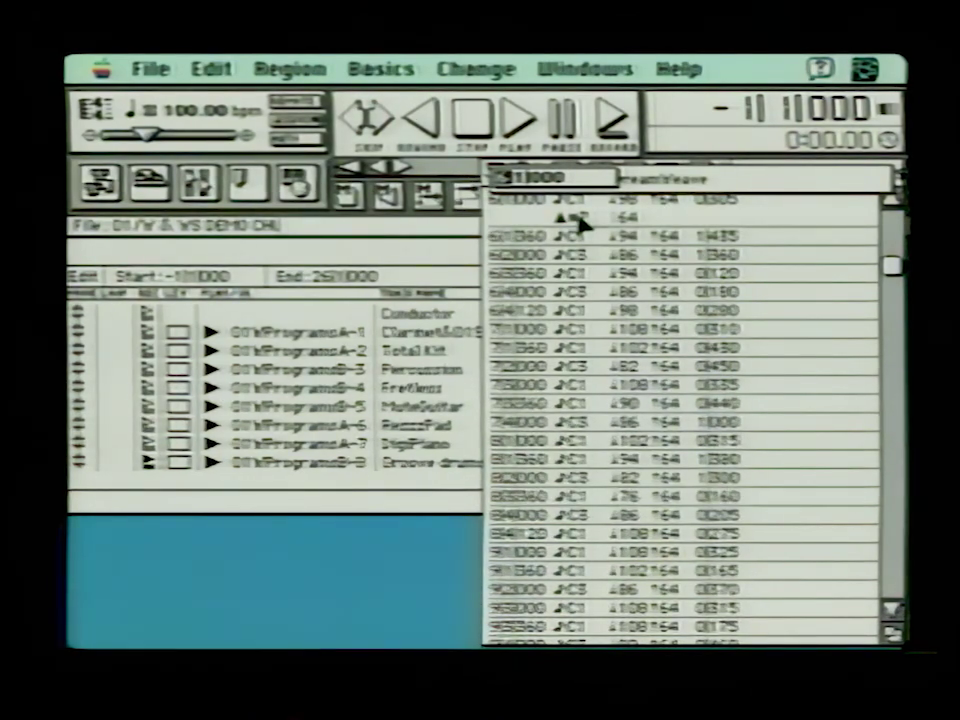
type("6")
double_click(580, 220)
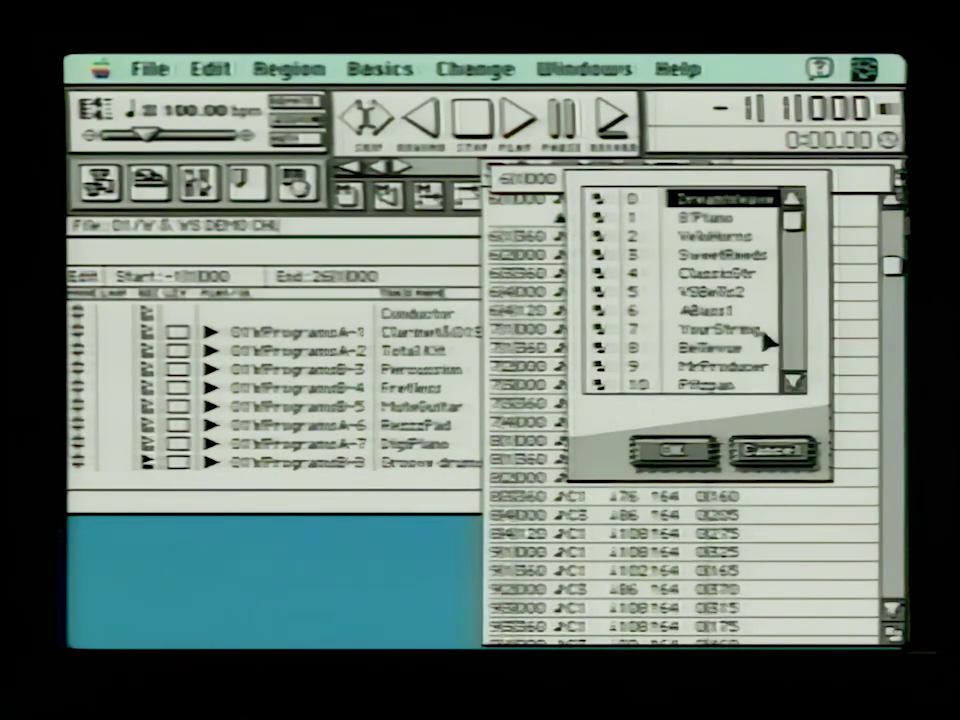
left_click(800, 383)
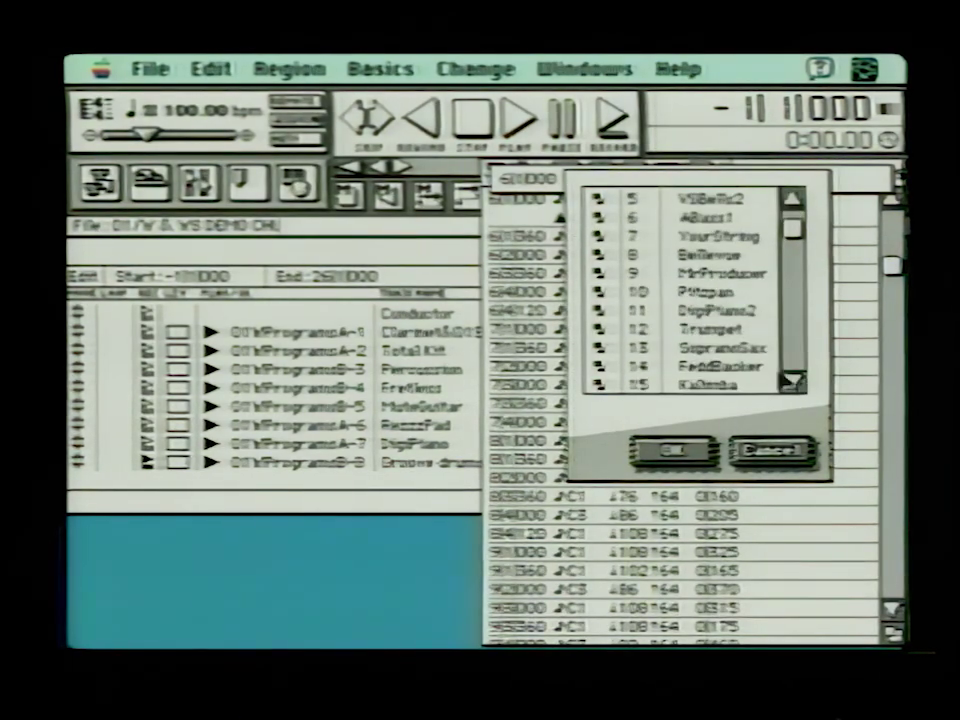
left_click(703, 348)
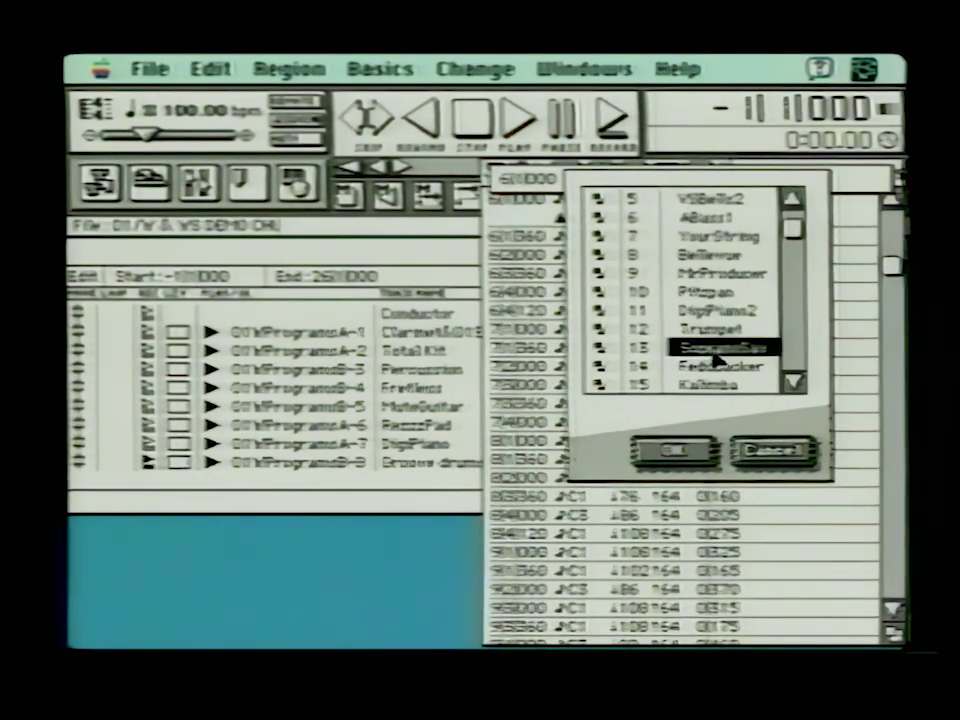
left_click(672, 445)
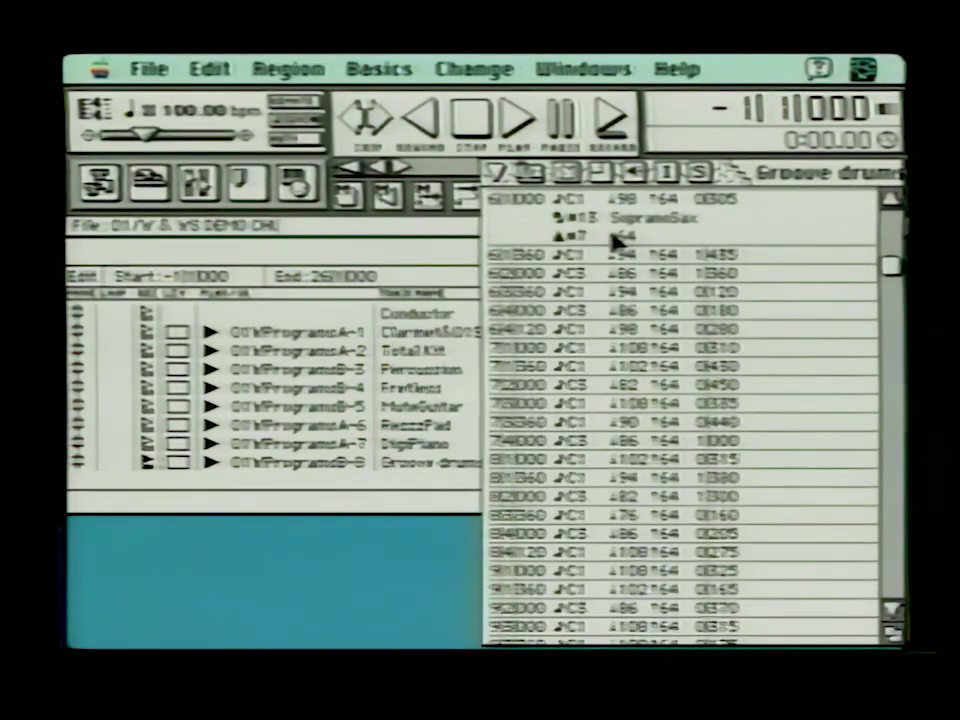
- Delete the inserted controller 7 event and the SopranoSax patch change from the Groove drums event list
left_click(617, 240)
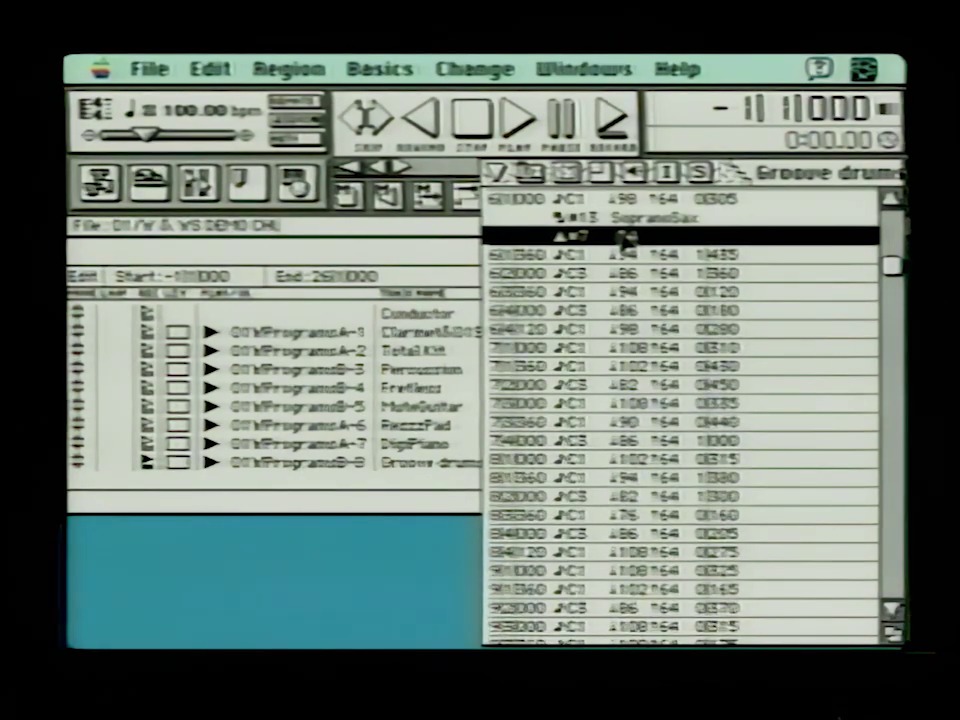
left_click_drag(200, 62, 265, 227)
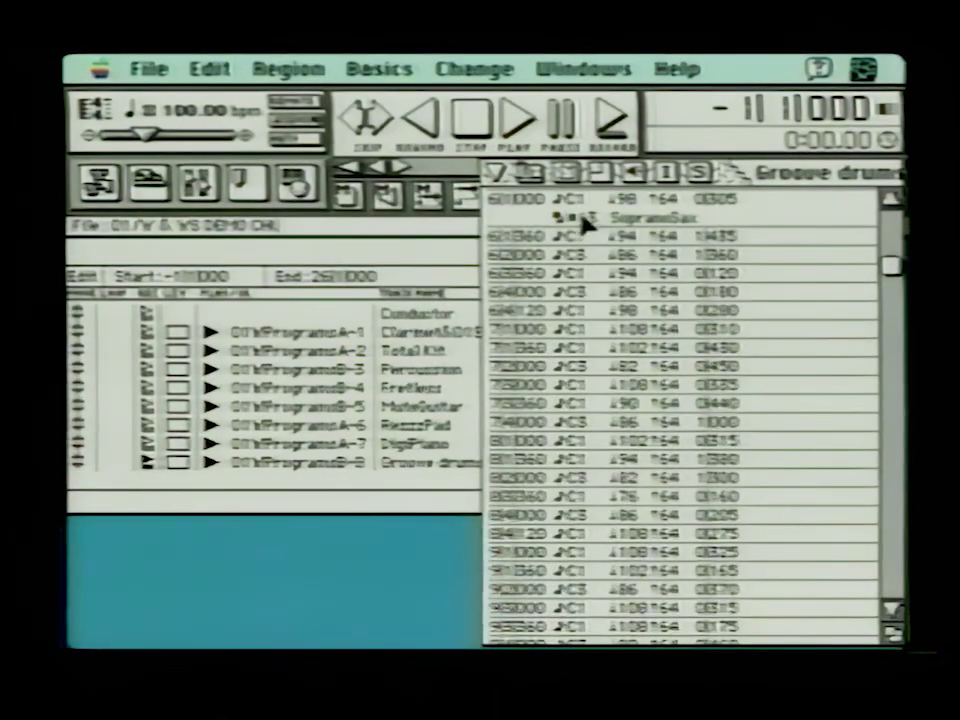
left_click(588, 220)
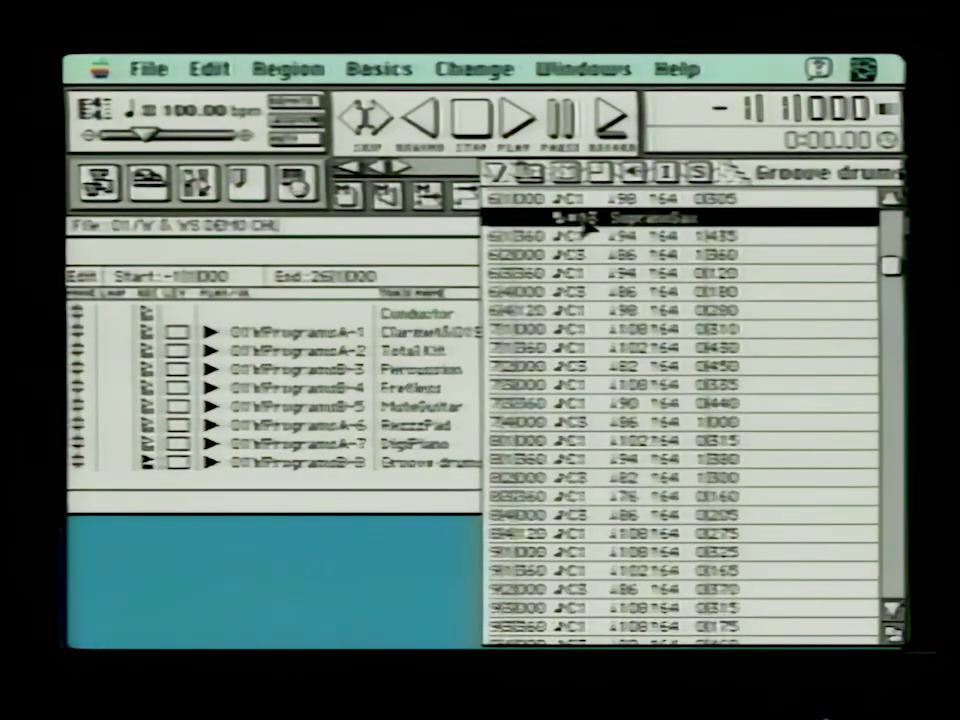
key("BackSpace")
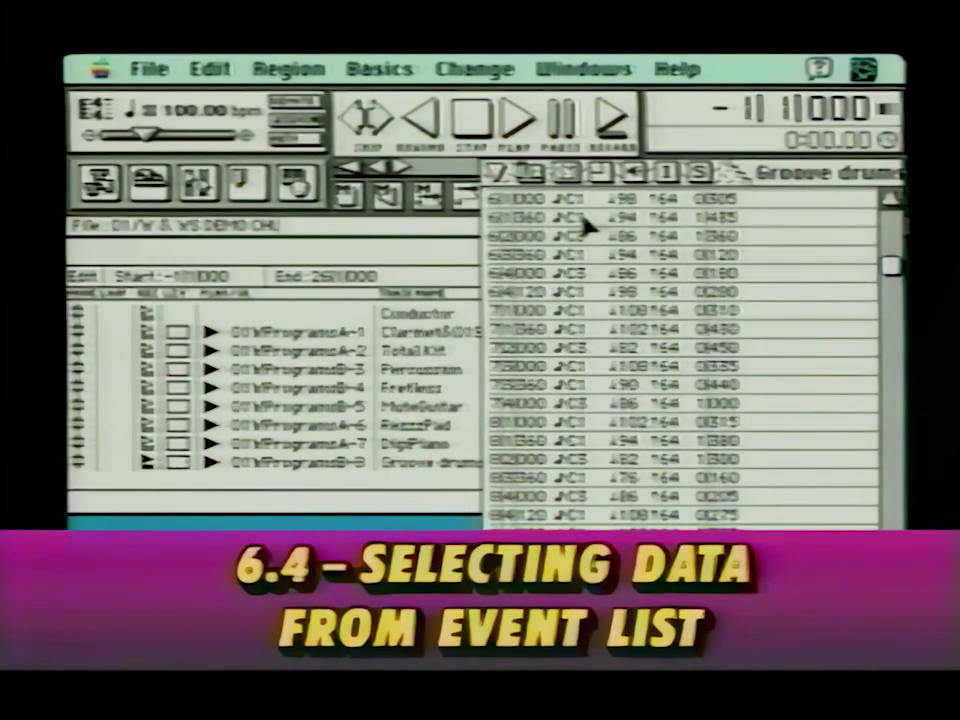
- Select the Groove drums events from 6|3|360 to 8|2|000, and add the events at 8|4|120 and 9|1|000 to the selection
left_click(635, 199)
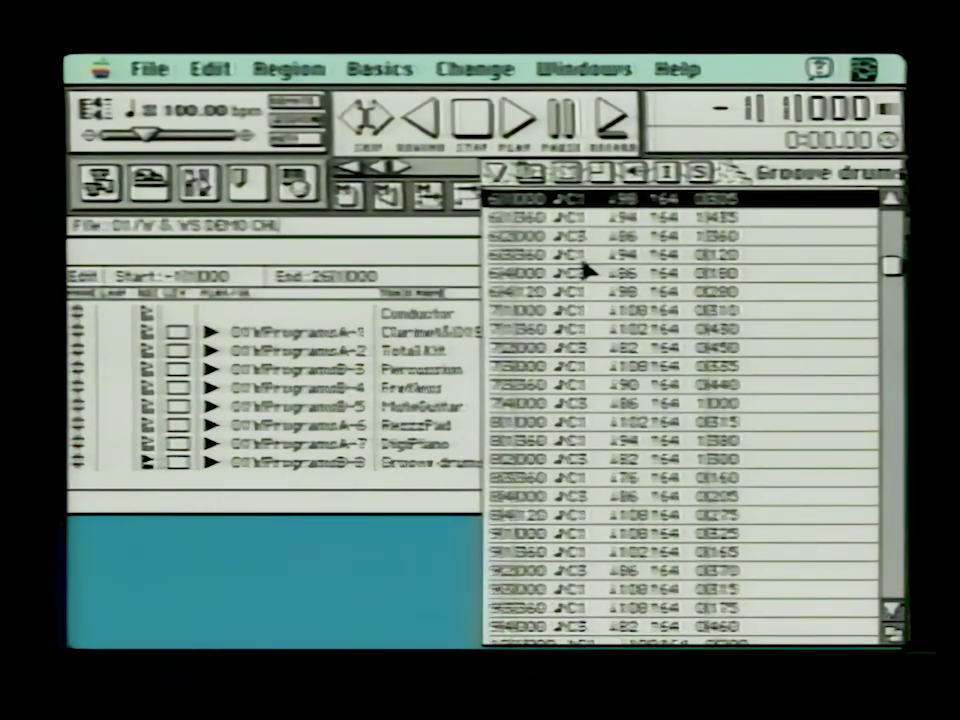
left_click_drag(586, 262, 595, 468)
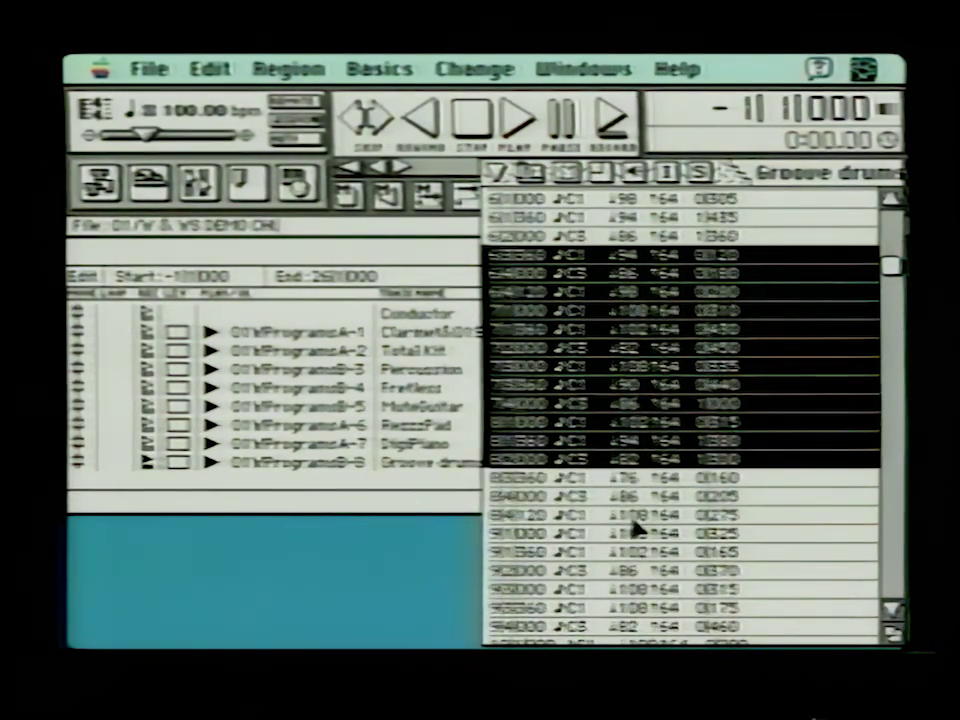
left_click_drag(633, 521, 623, 538)
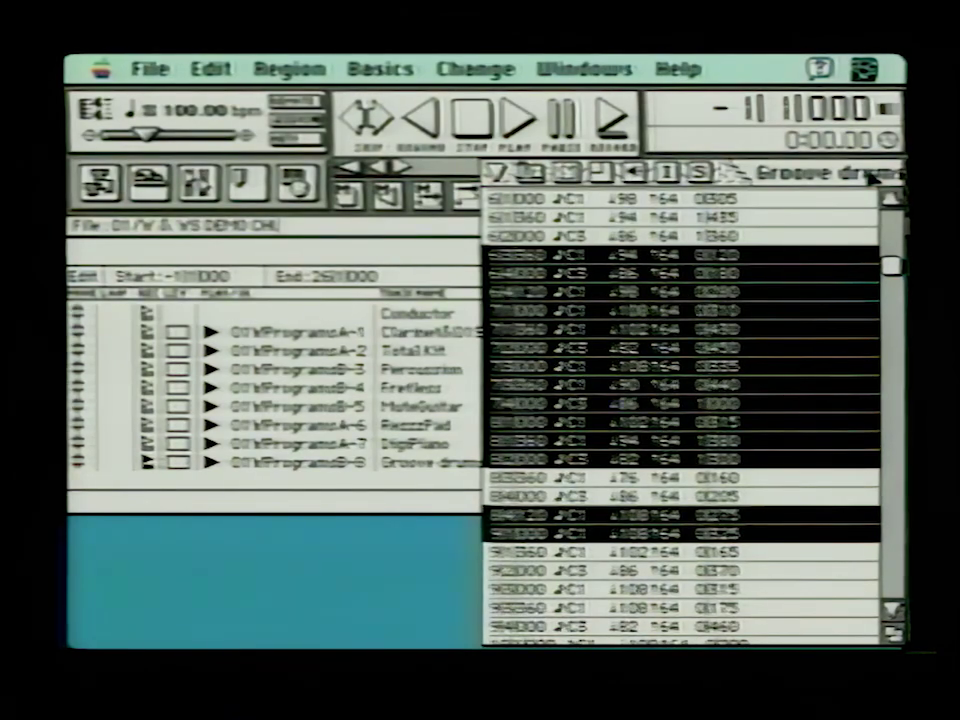
- Switch the event list to the Fretless track, view the Legend of event symbols and close it
left_click(872, 176)
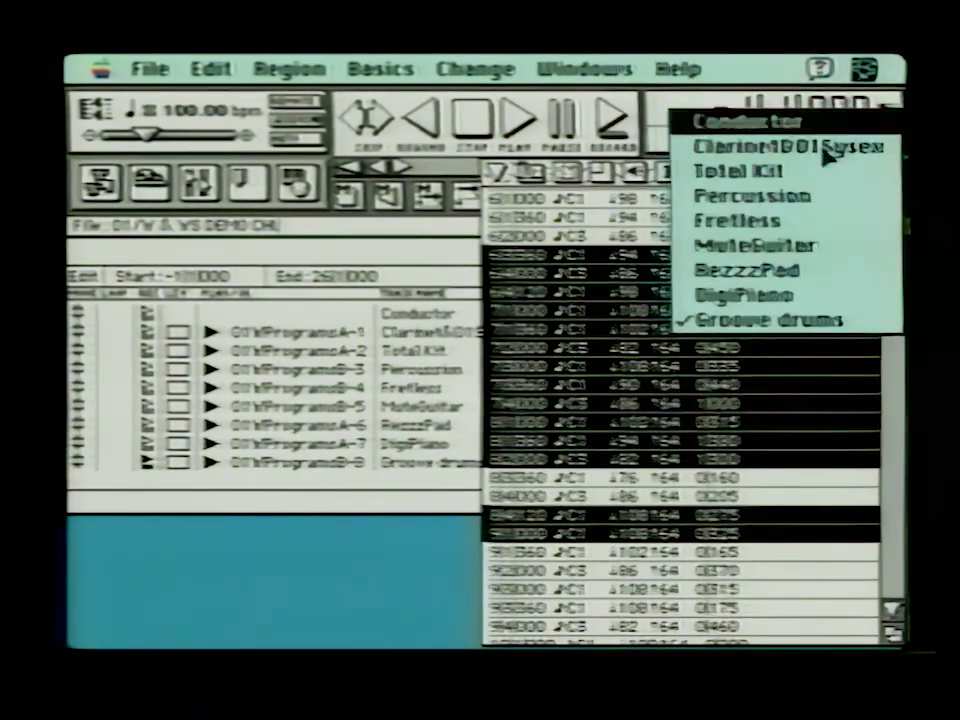
left_click(793, 228)
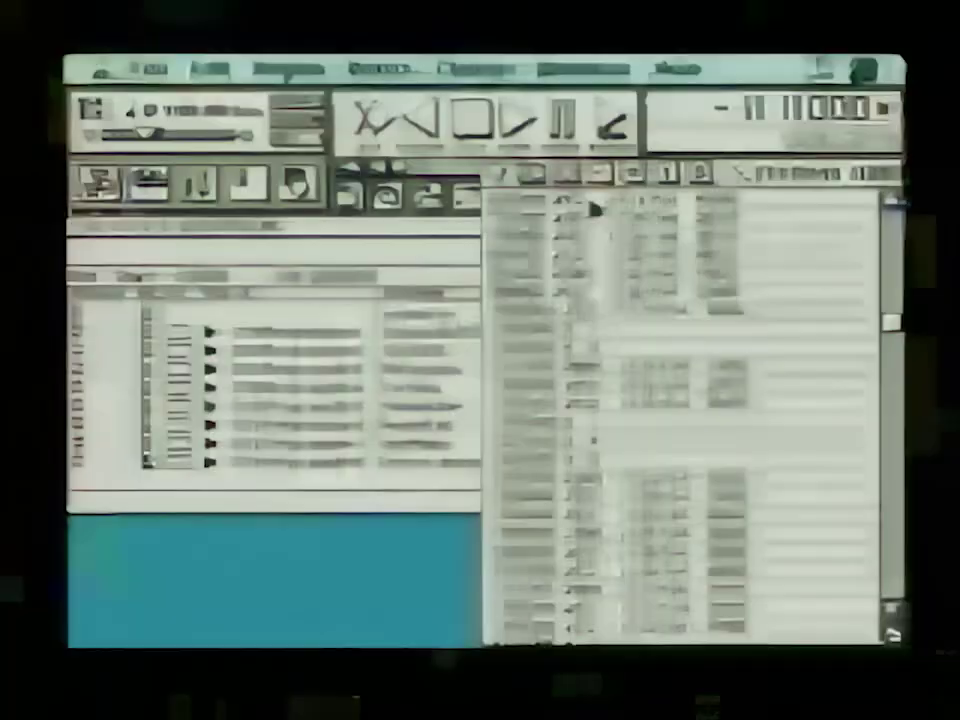
left_click_drag(563, 172, 553, 290)
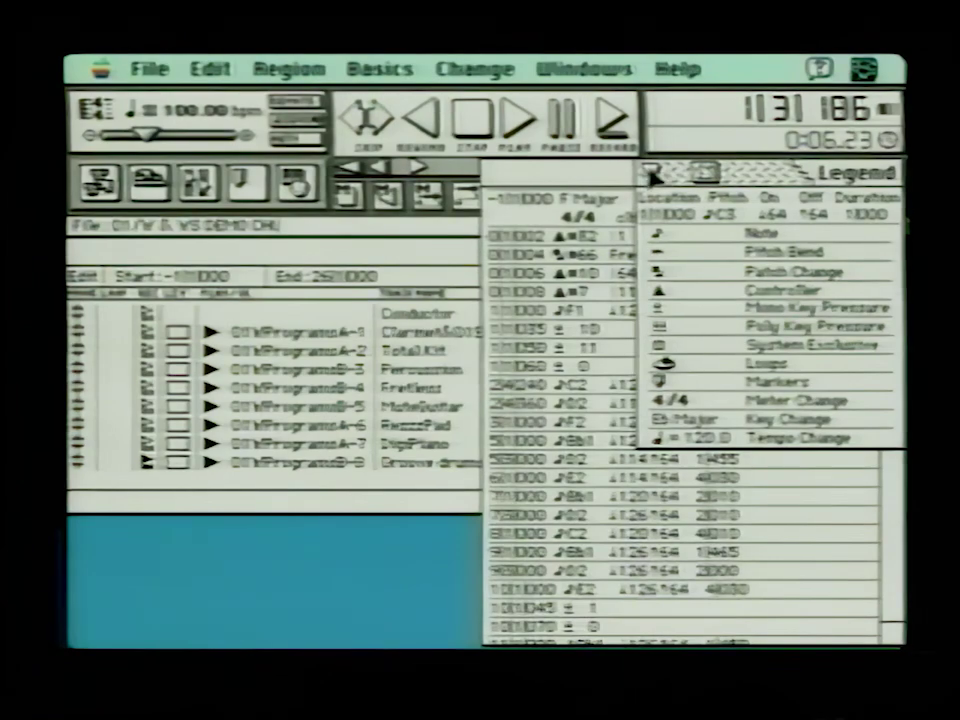
left_click(650, 172)
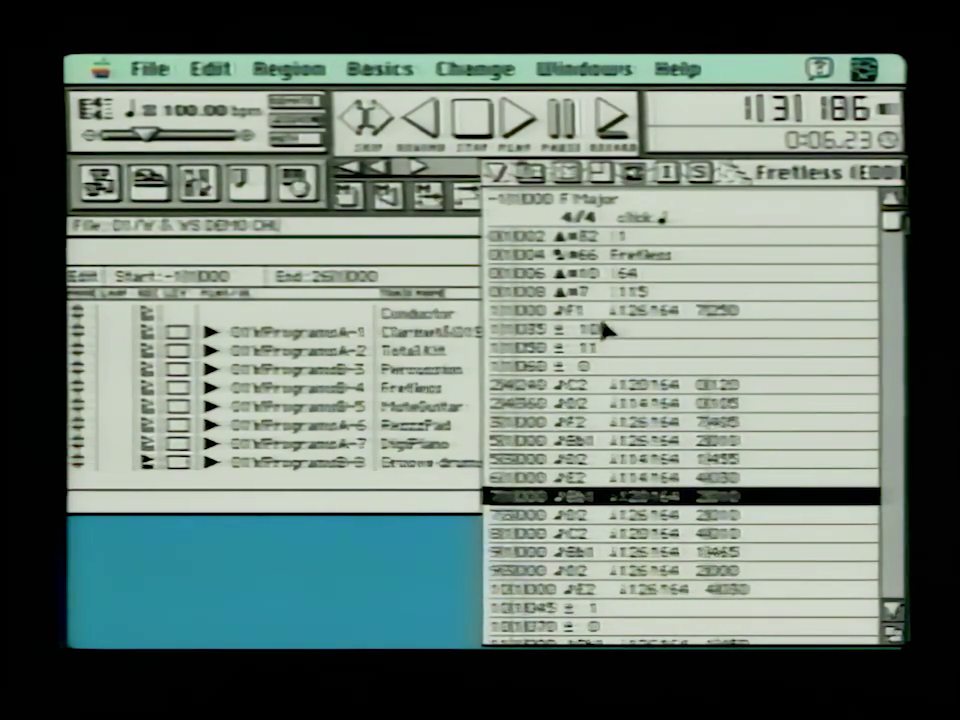
- Audition several D2 notes in the Fretless event list one at a time, ending with the one in measure 9
left_click(628, 403)
left_click(628, 459)
left_click(632, 515)
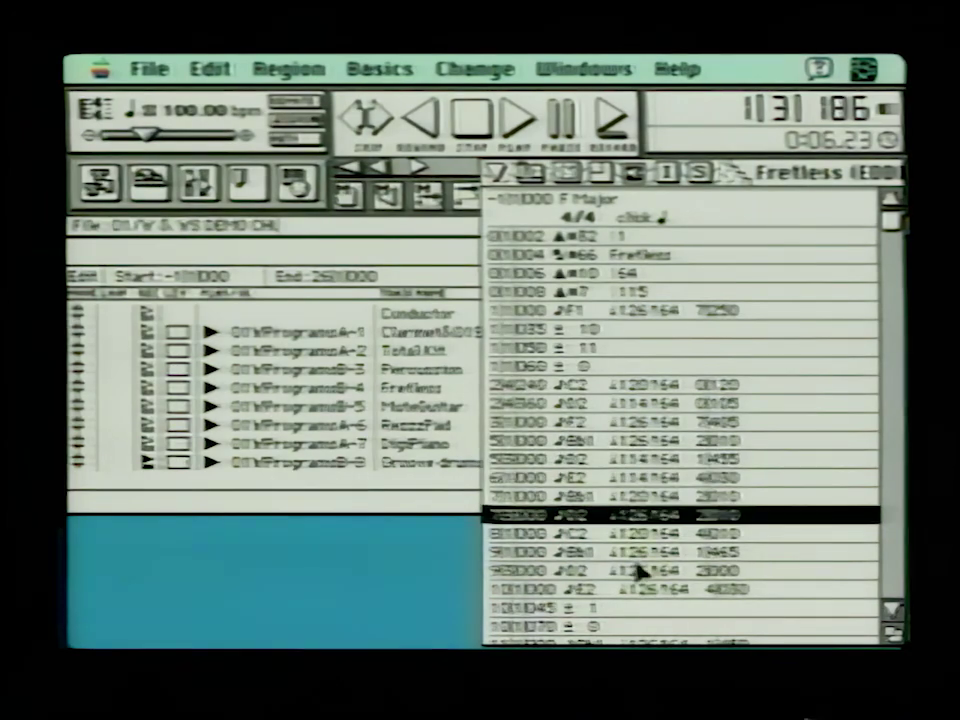
left_click(639, 569)
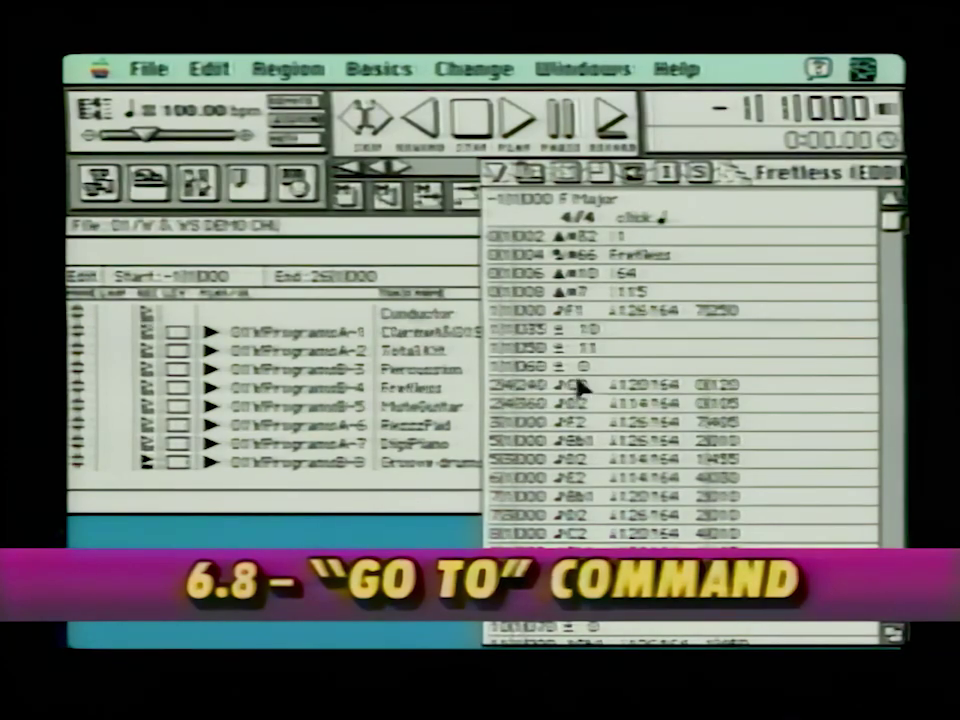
- Go to location 12|1|000 in the Fretless event list, and close the list
left_click(505, 170)
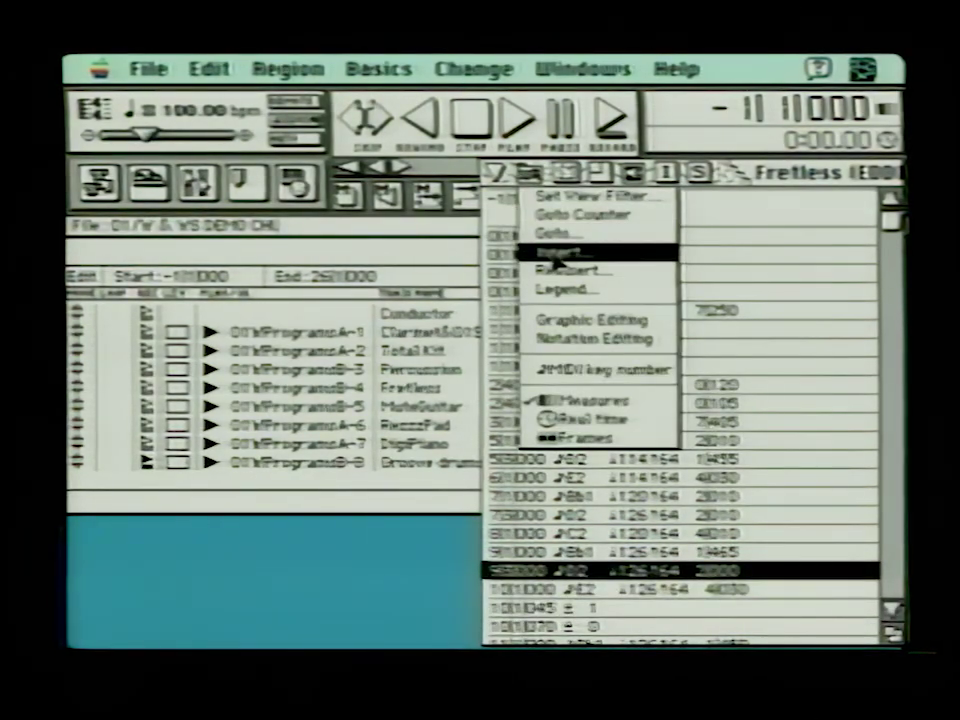
left_click(565, 233)
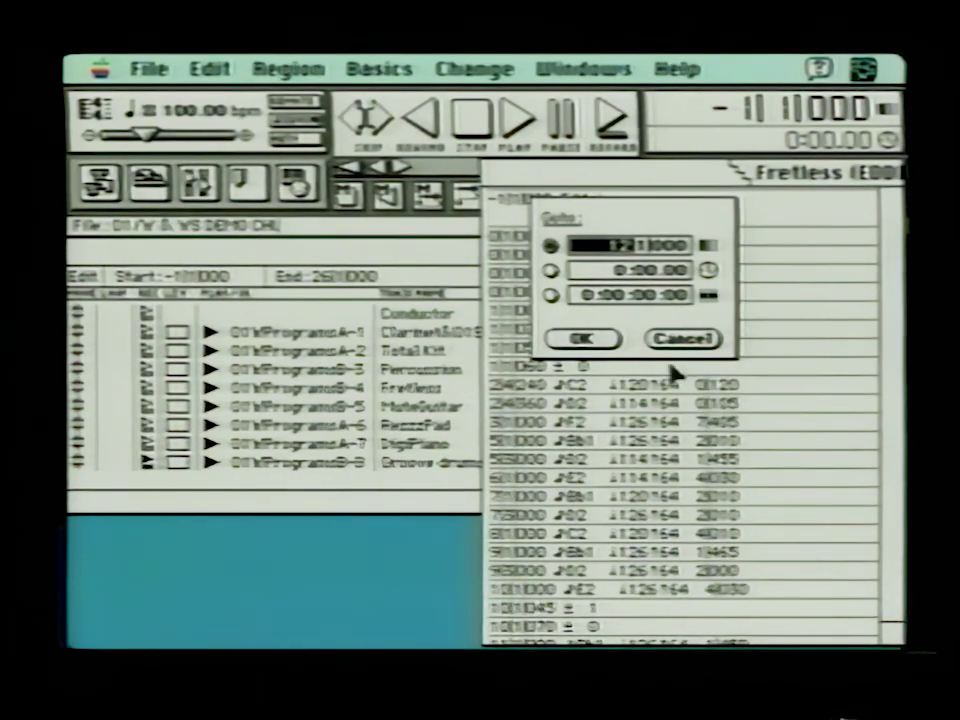
left_click(578, 340)
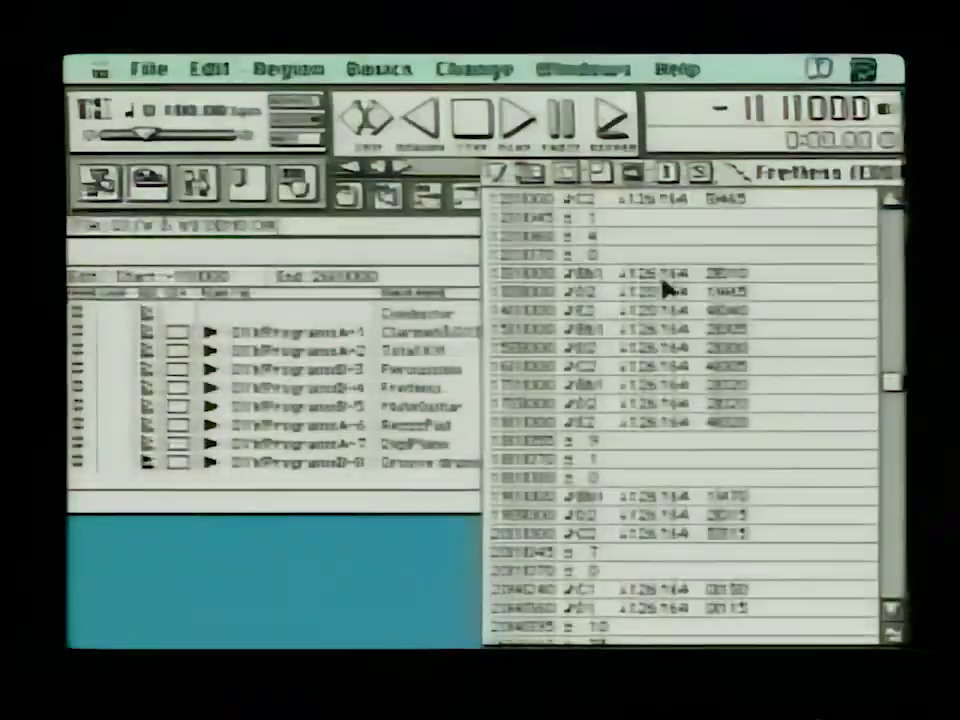
left_click_drag(665, 285, 688, 645)
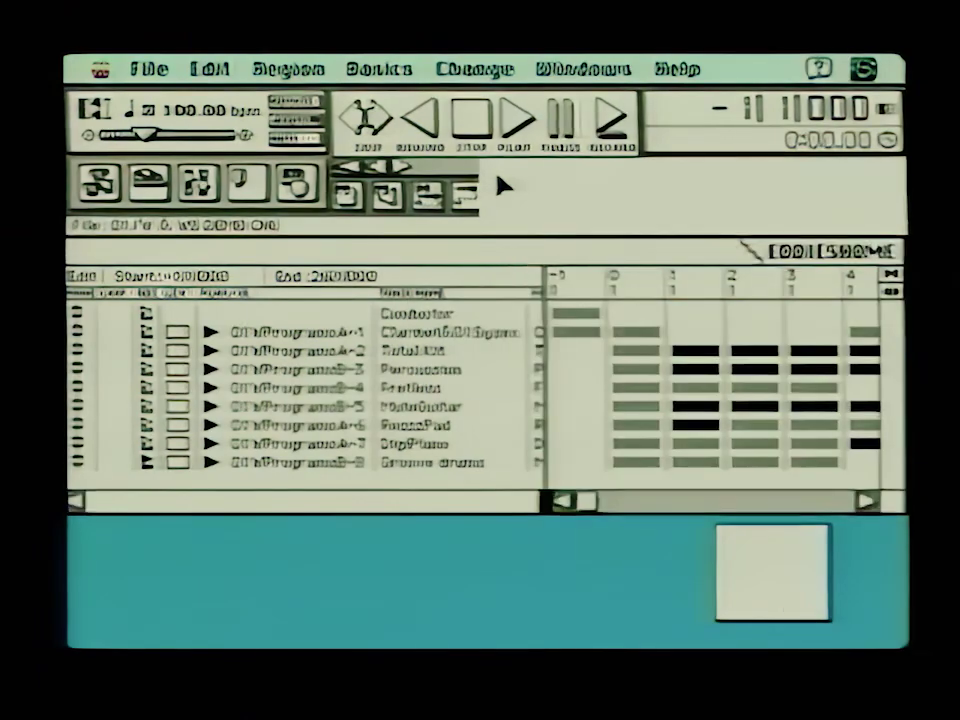
- Open the Groove drums track for graphic editing and try smaller and larger vertical zoom levels of the note grid
left_click(442, 464)
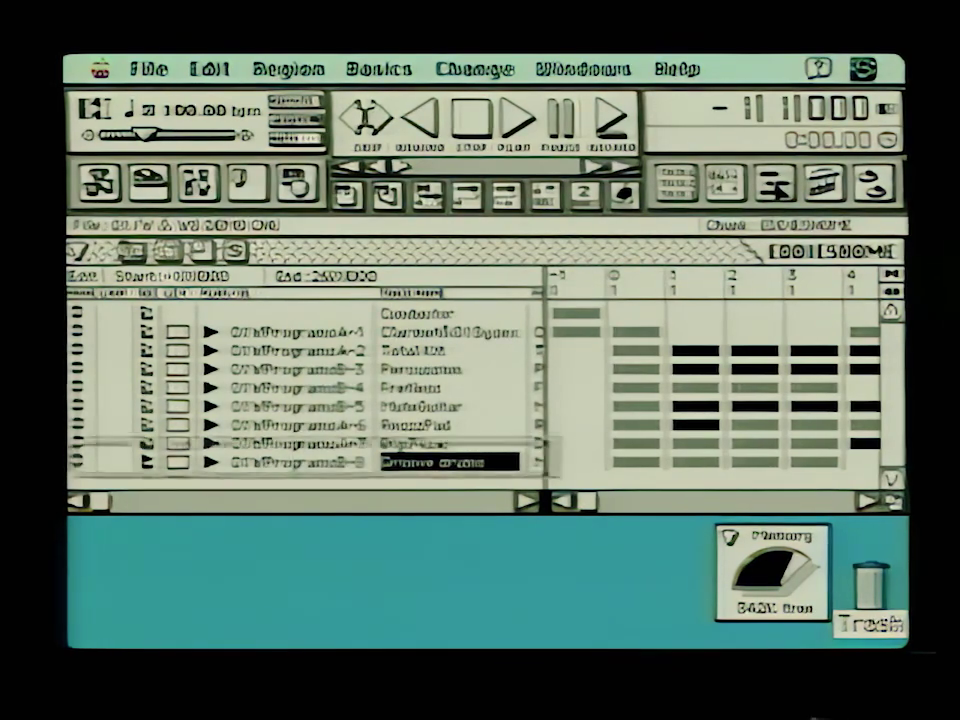
key("super+g")
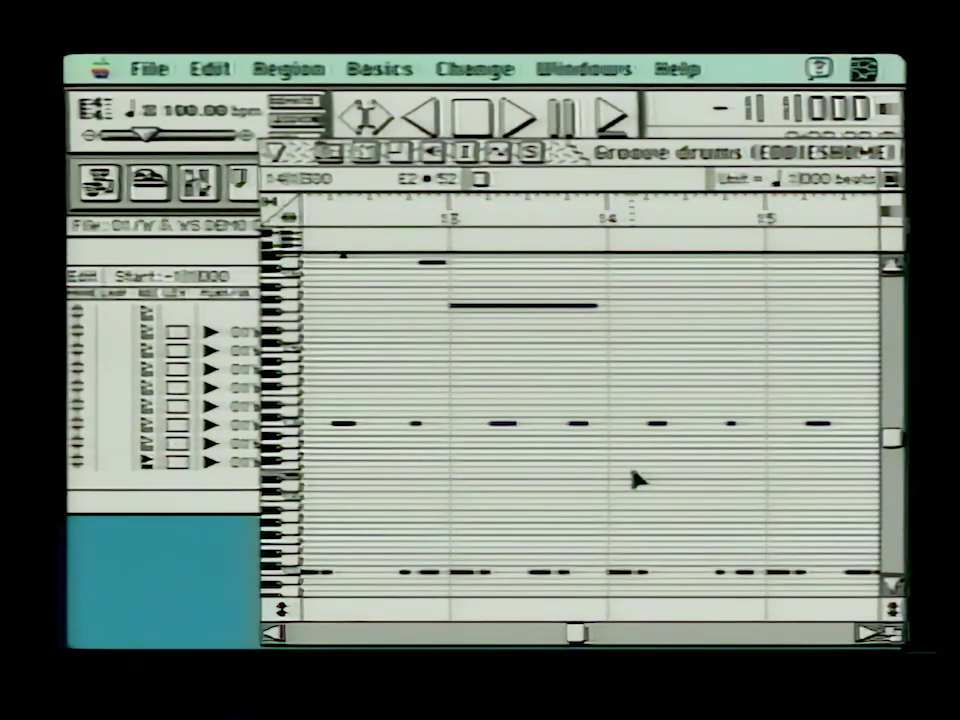
left_click(290, 248)
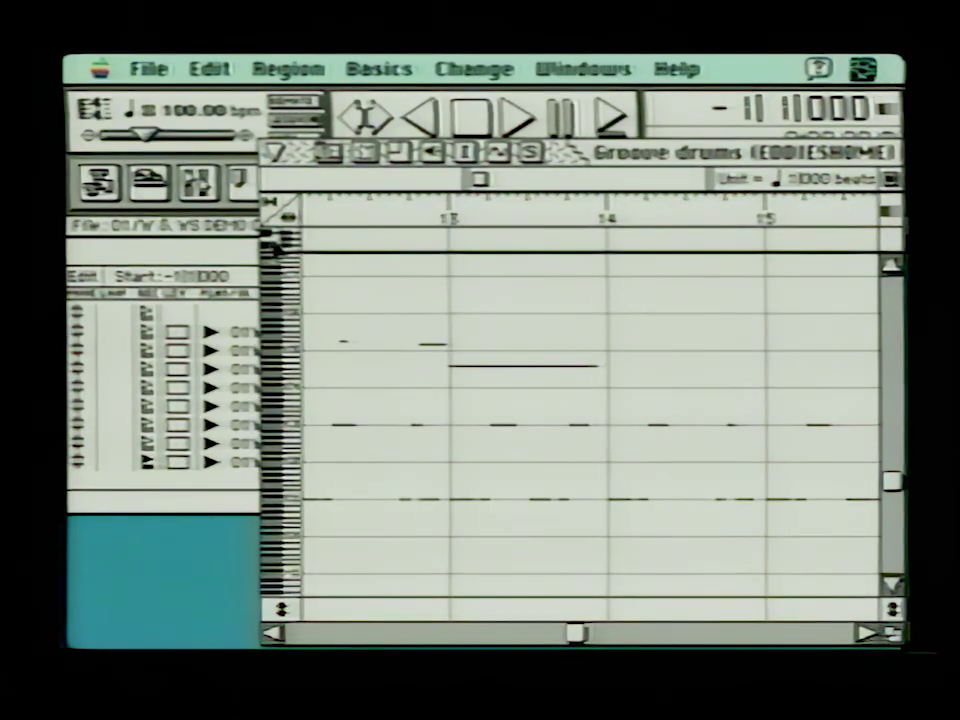
left_click(283, 245)
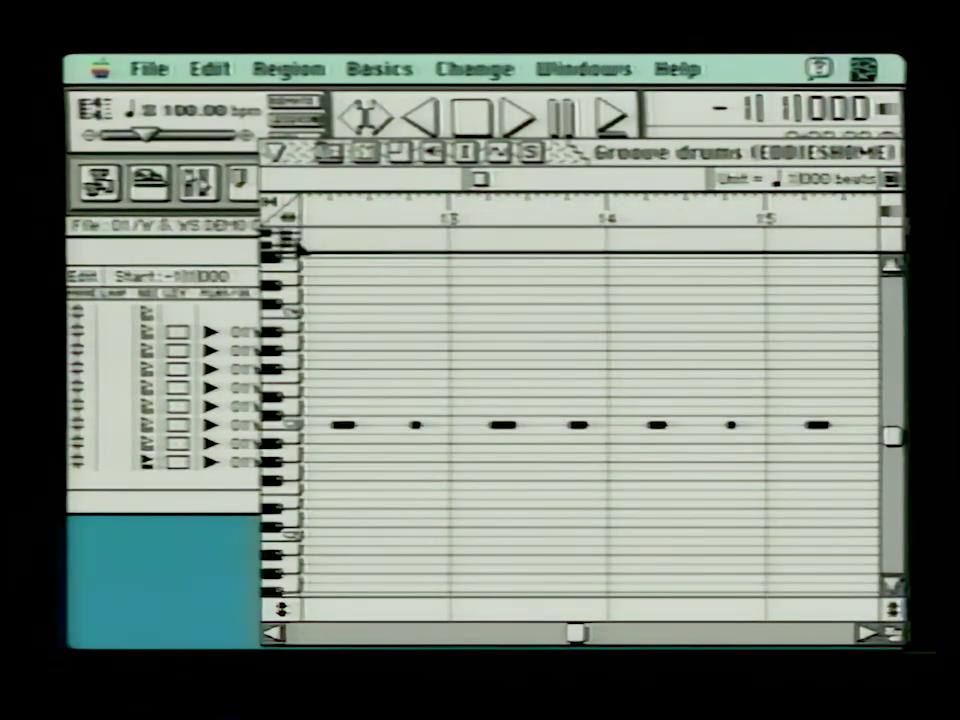
left_click(298, 248)
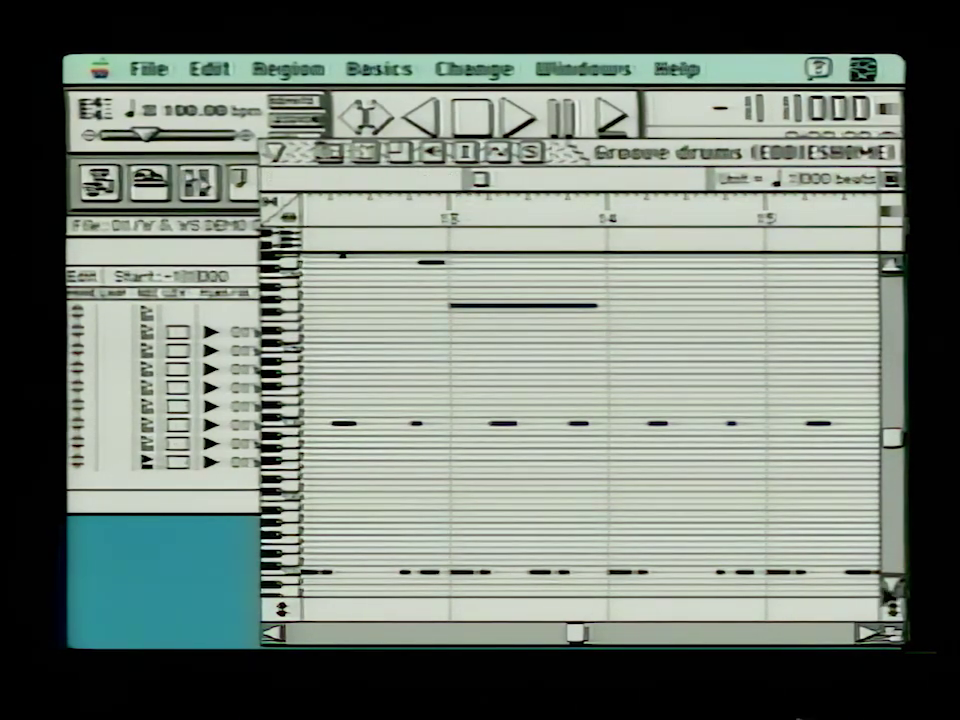
- Set the data area below the note grid to a narrow strip, and zoom the time ruler in to two-beat labels around measure 12
left_click_drag(895, 612, 895, 375)
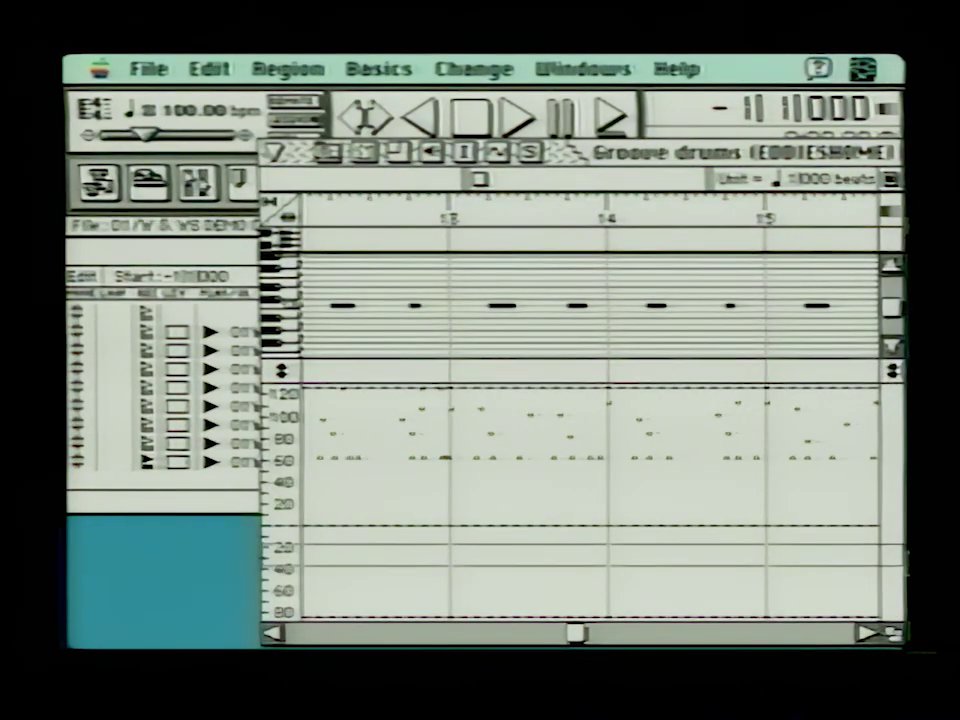
left_click_drag(895, 375, 893, 555)
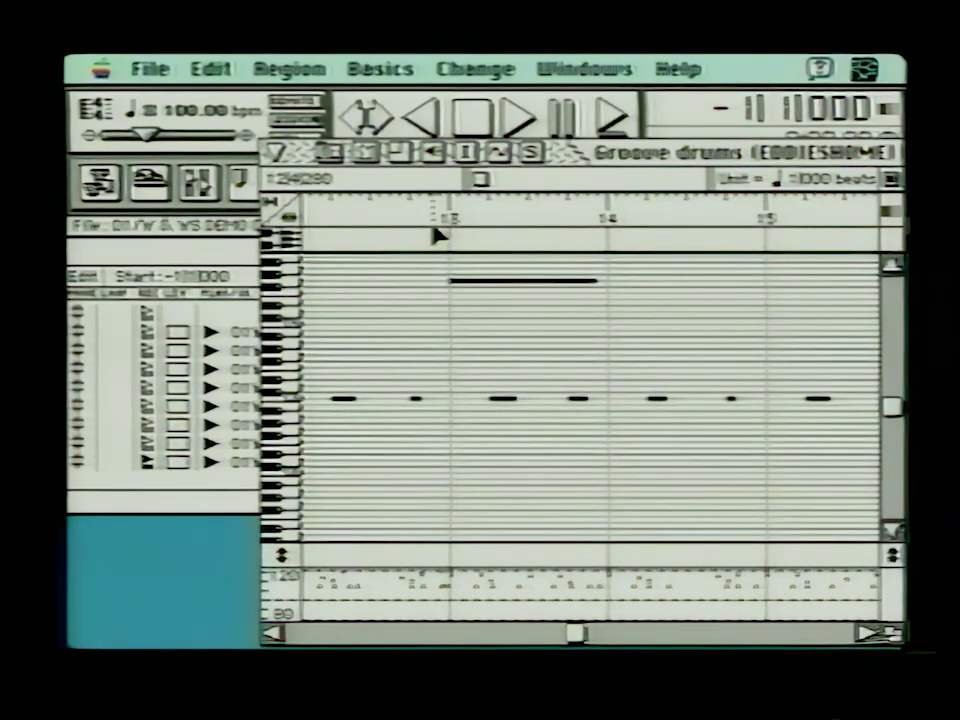
left_click(289, 212)
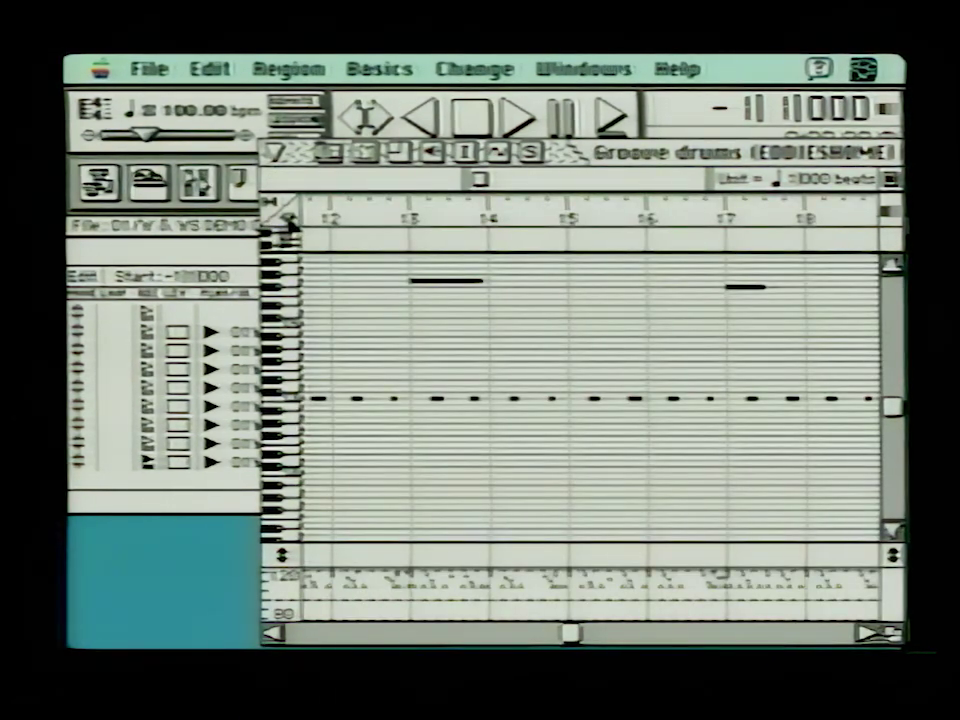
left_click(291, 220)
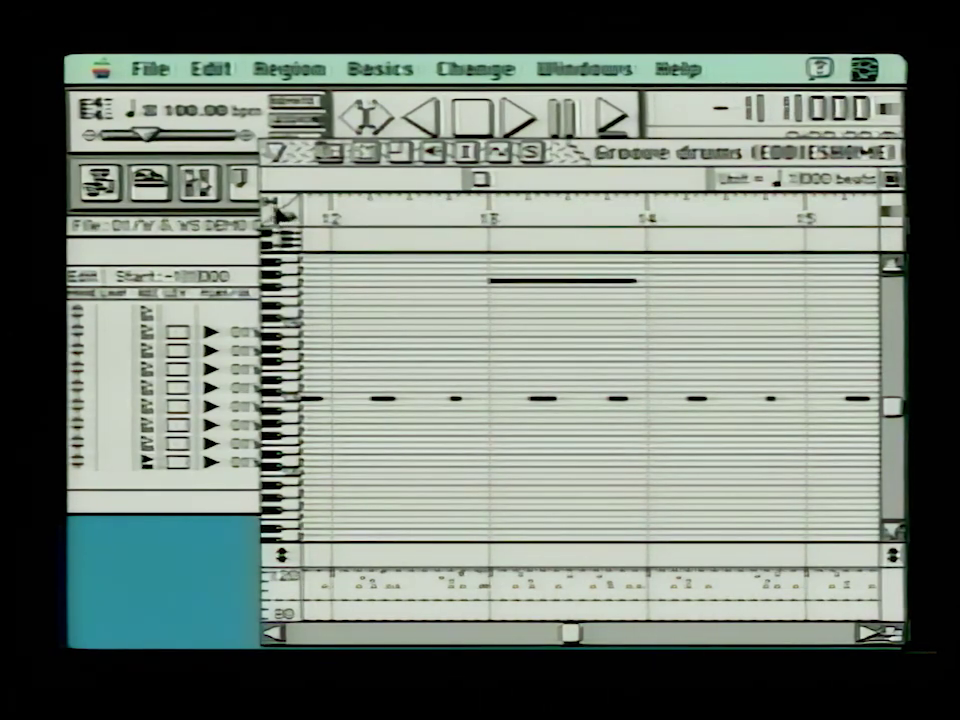
left_click(284, 213)
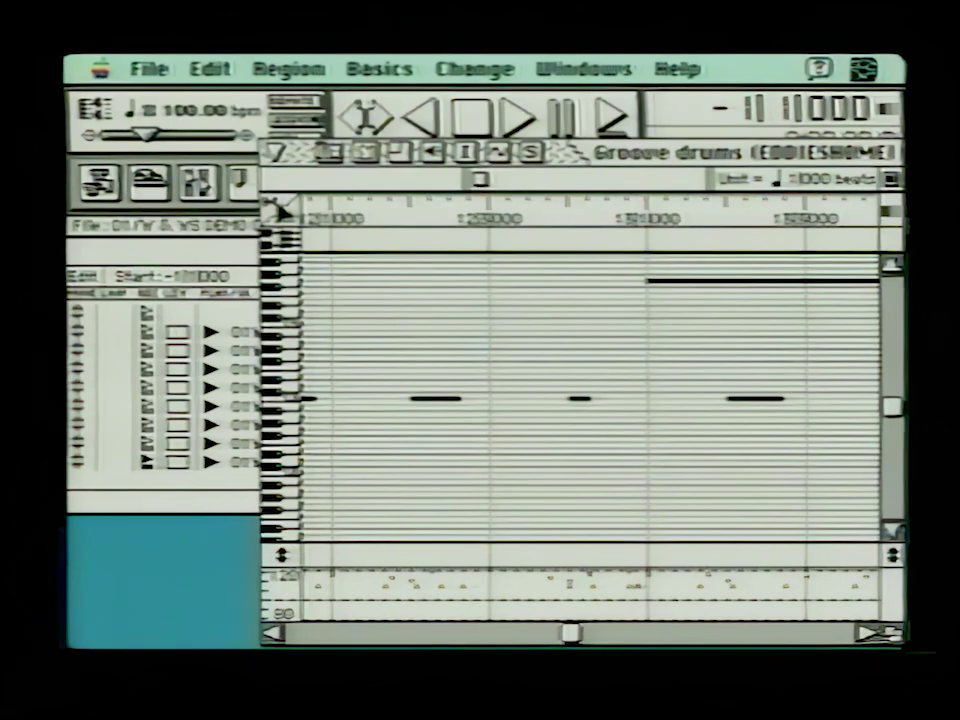
left_click(893, 268)
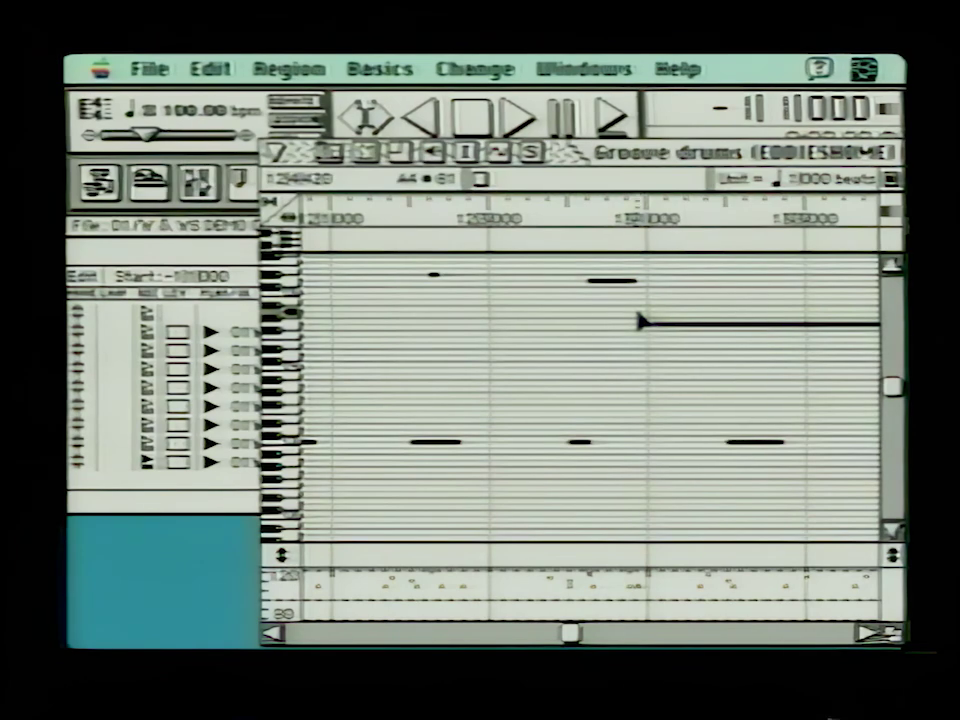
- Turn on note audition, raise the Groove drums C3 note at 12|2|000 to D3, and move it earlier to 12|1|000
left_click(432, 152)
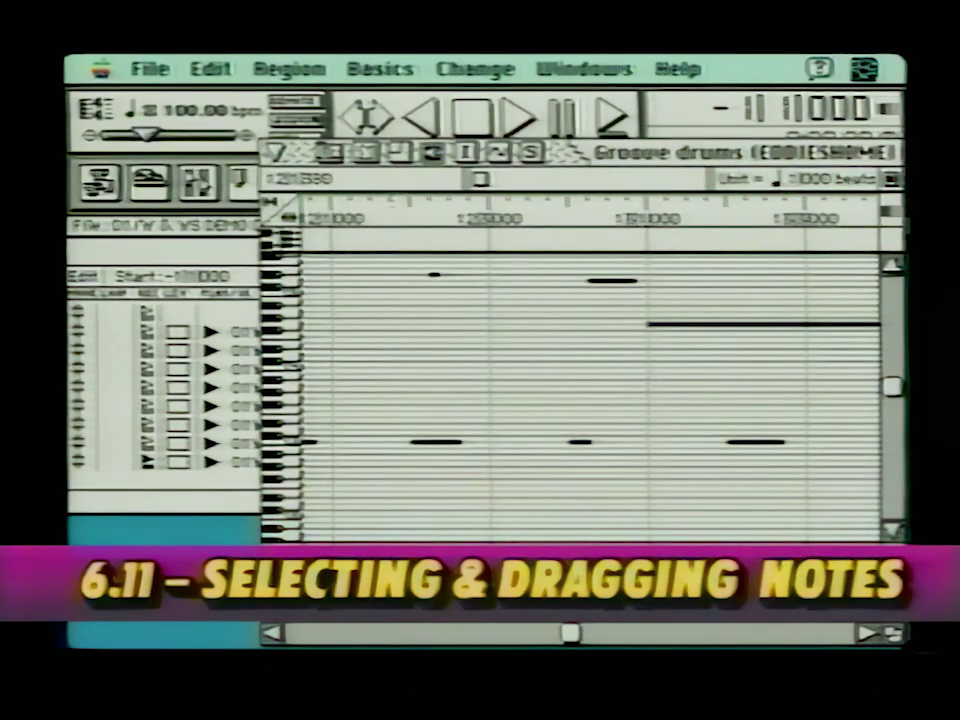
left_click(436, 446)
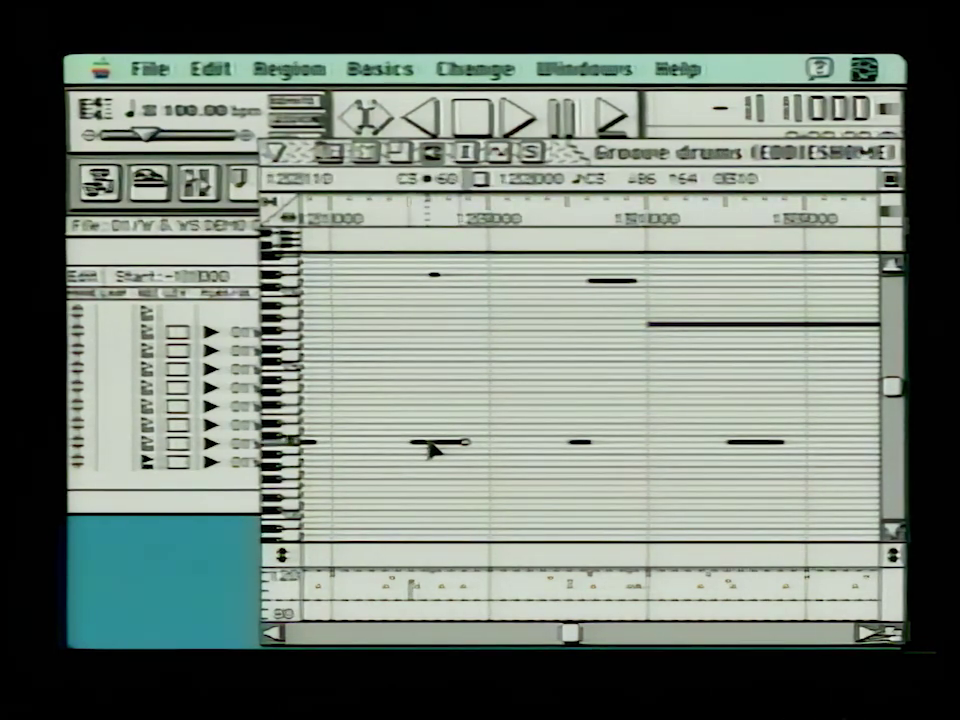
left_click_drag(428, 443, 433, 431)
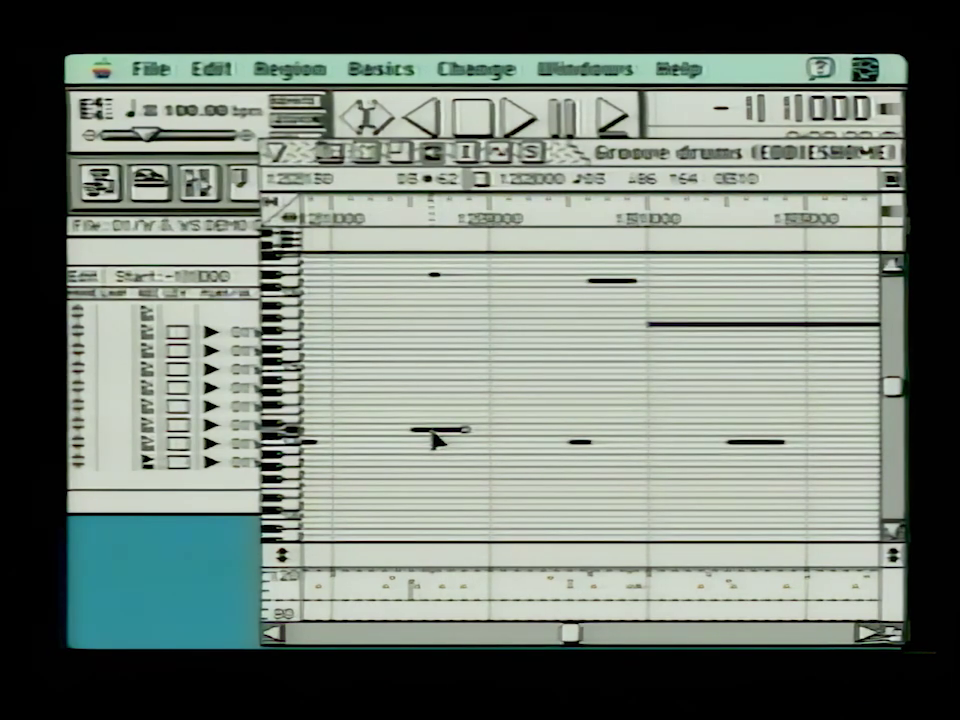
left_click(435, 434)
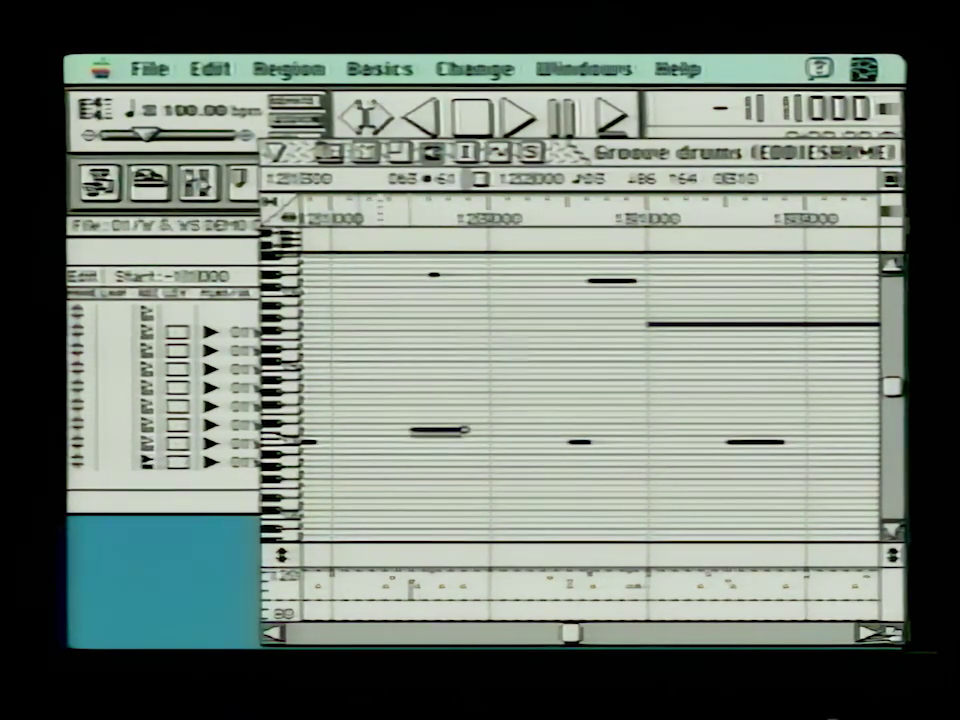
left_click_drag(435, 434, 352, 433)
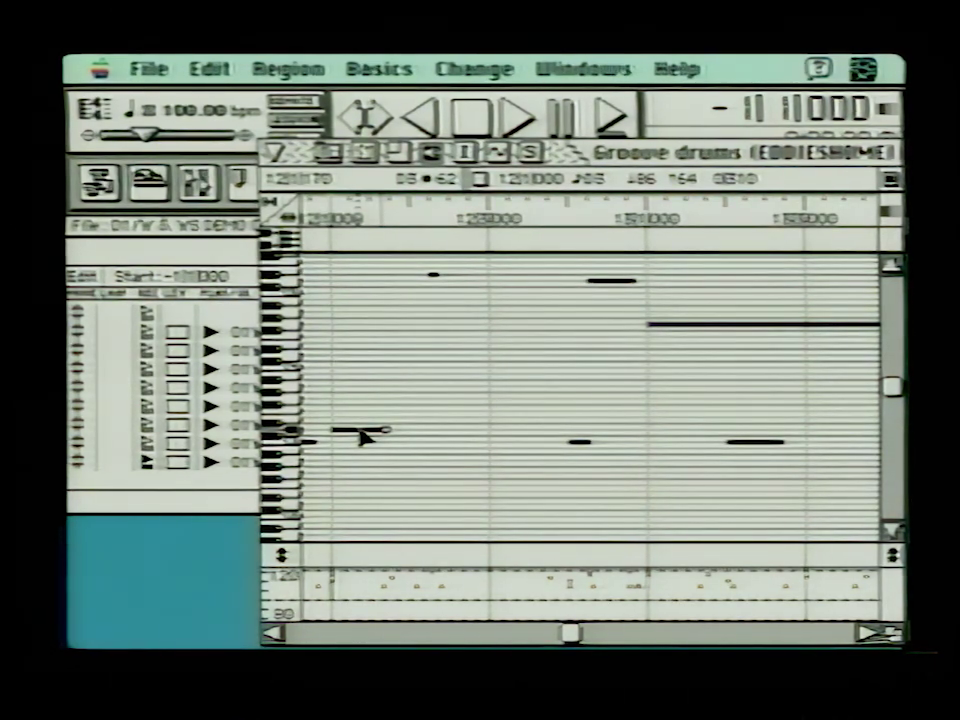
- Try moving the D3 note at 12|1|000 straight up to F3, and undo the move
left_click_drag(355, 429, 355, 411)
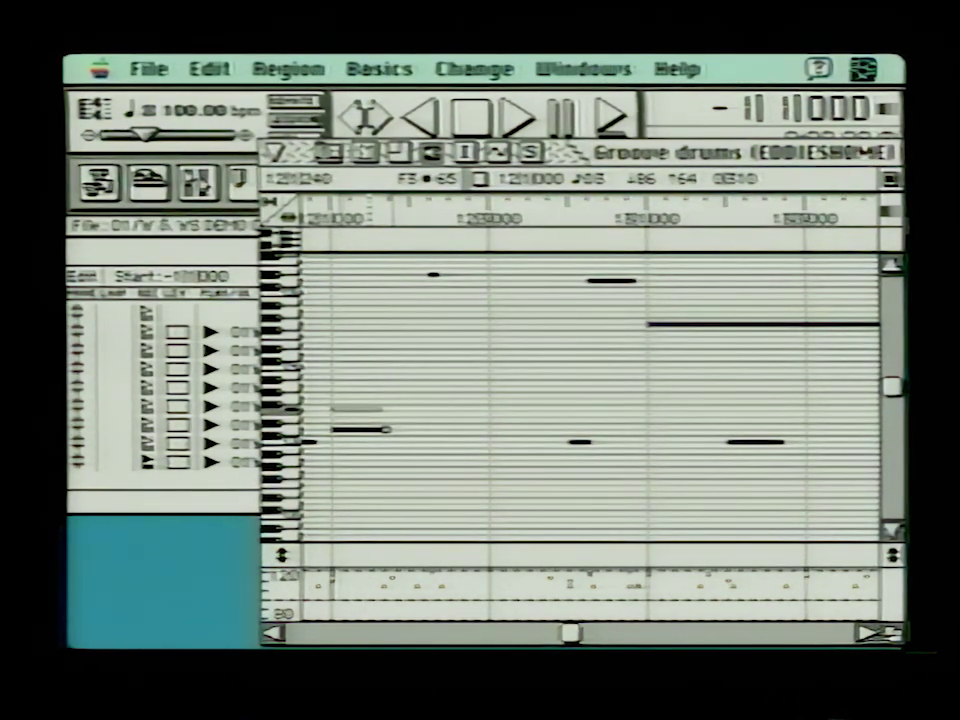
left_click_drag(372, 411, 372, 412)
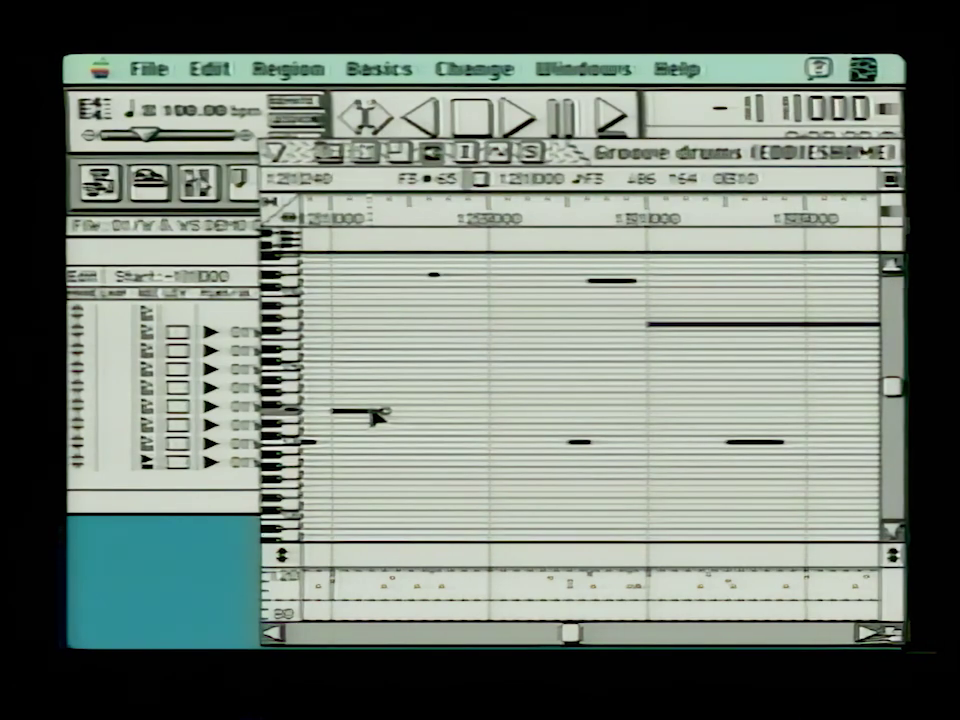
left_click_drag(208, 68, 224, 107)
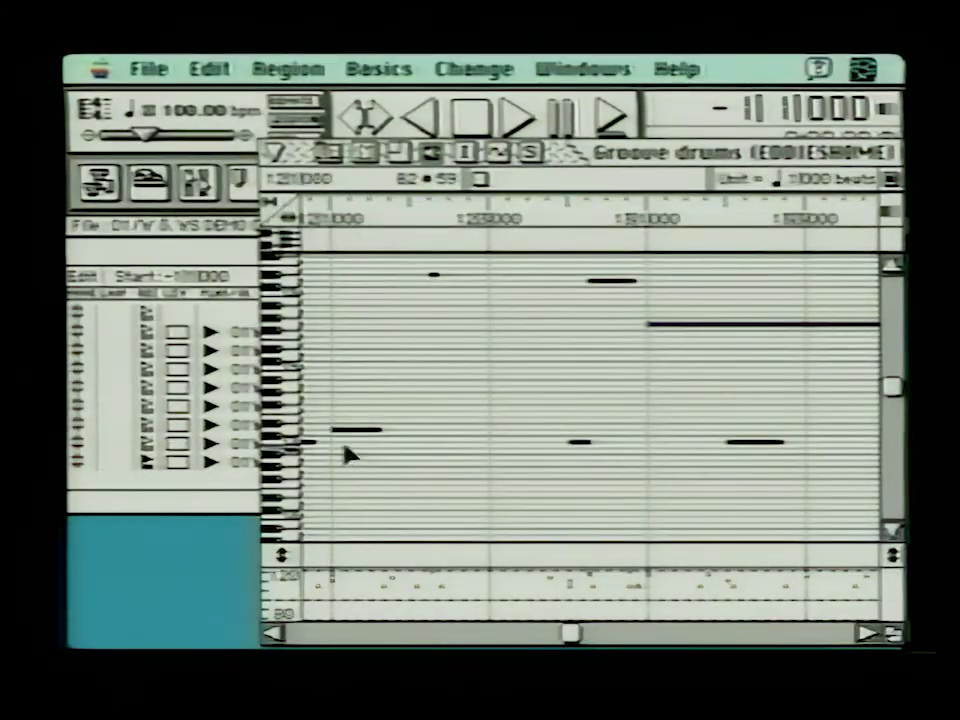
- Select all C3 notes in the Groove drums track, raise them to E3, and place copies of them at G3
left_click(287, 443)
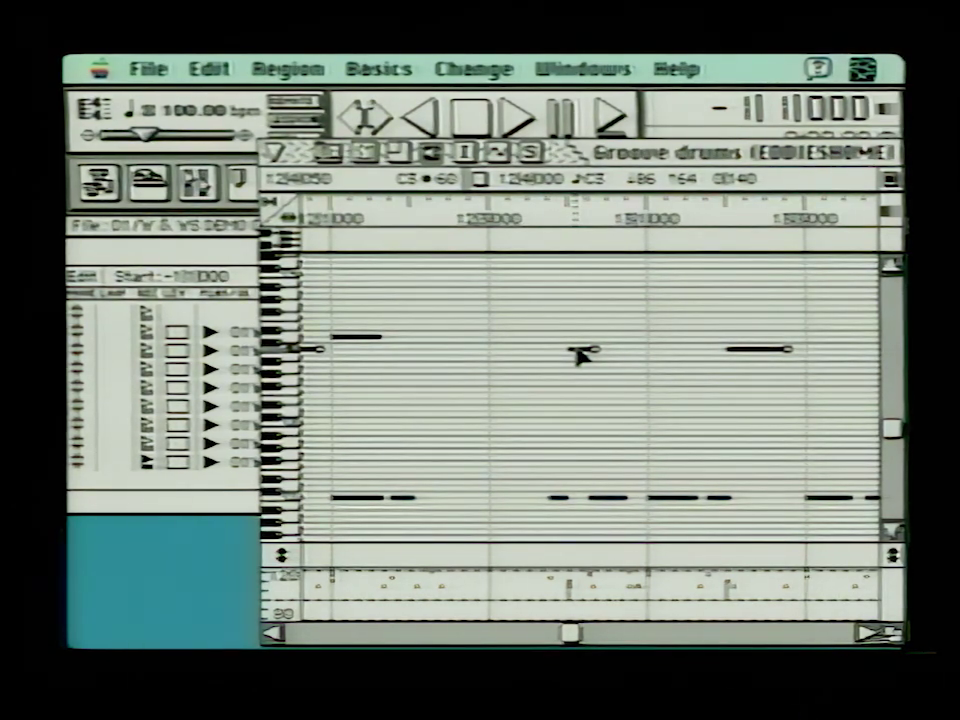
left_click_drag(578, 355, 575, 327)
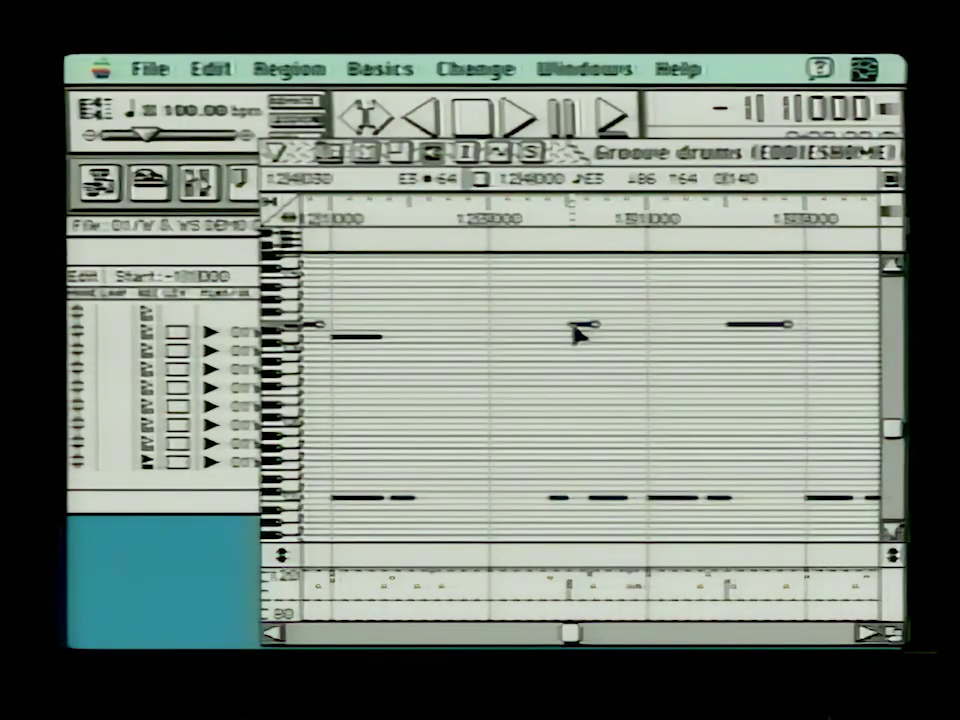
left_click_drag(578, 334, 583, 315)
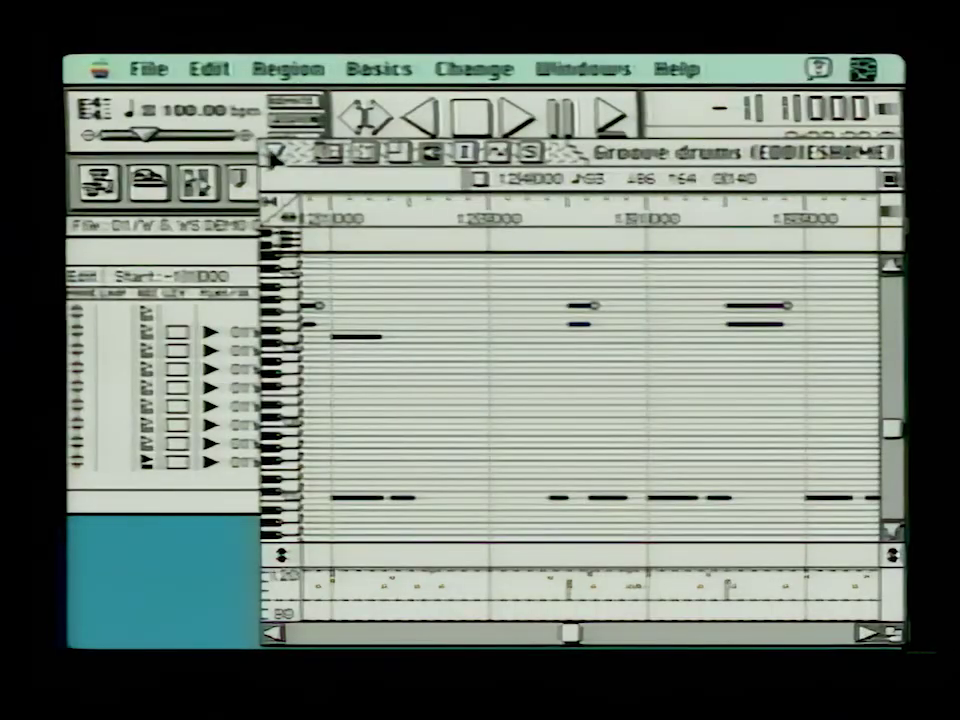
- Close the Groove drums graphic editor and open the DigiPiano track for notation editing
left_click(274, 154)
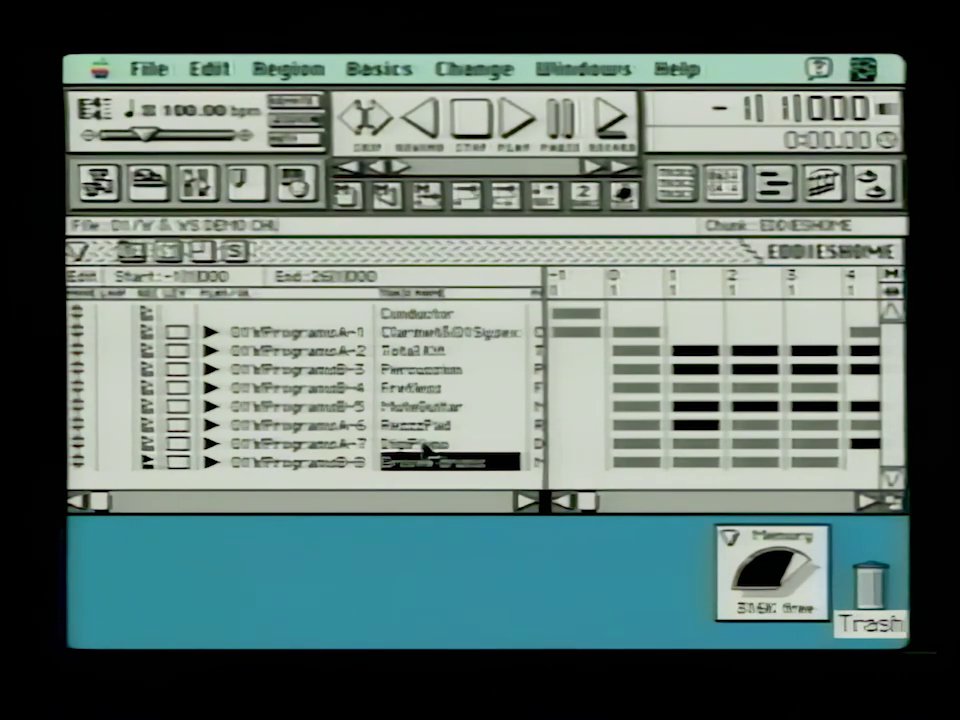
left_click(422, 444)
double_click(422, 446)
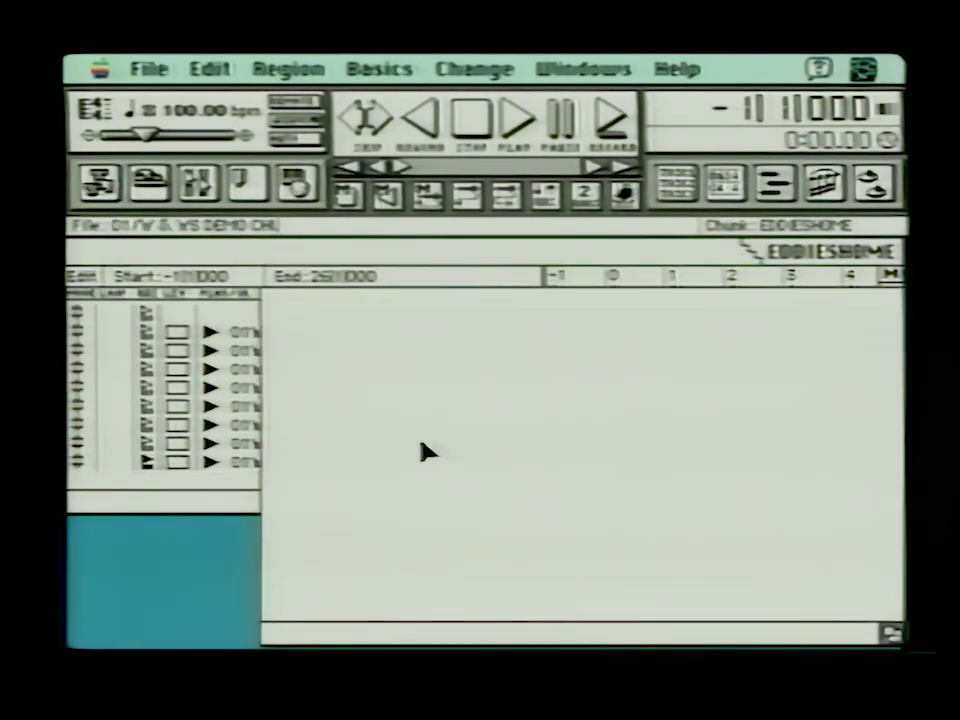
left_click(146, 454)
left_click(519, 553)
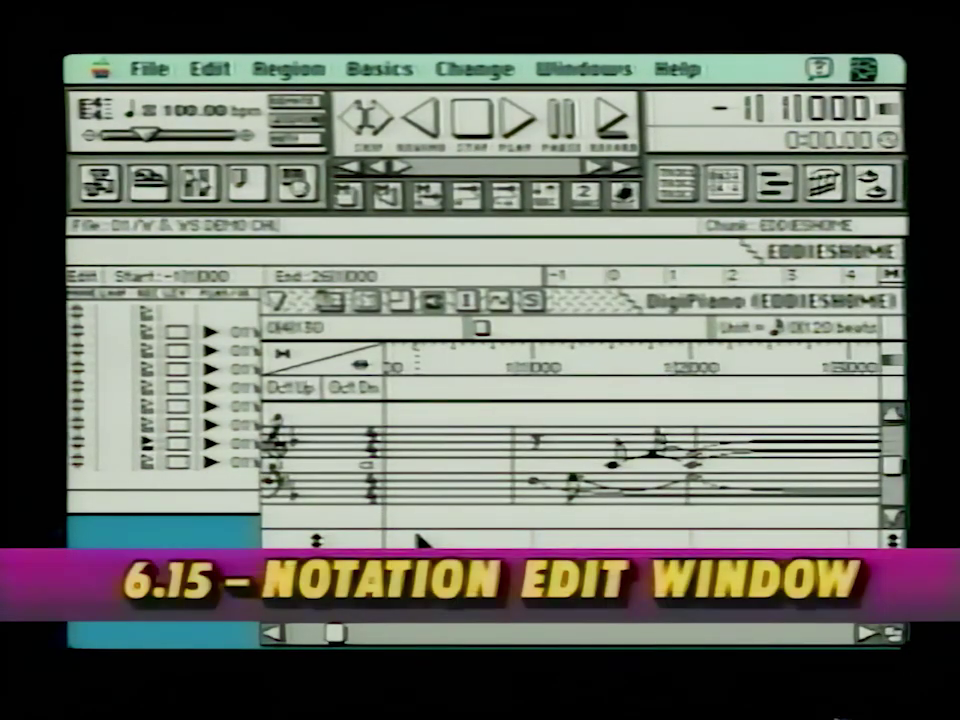
- Move the DigiPiano notation window up over the track list, widen it, and bring measures 1 and 2 into view
left_click_drag(585, 304, 420, 199)
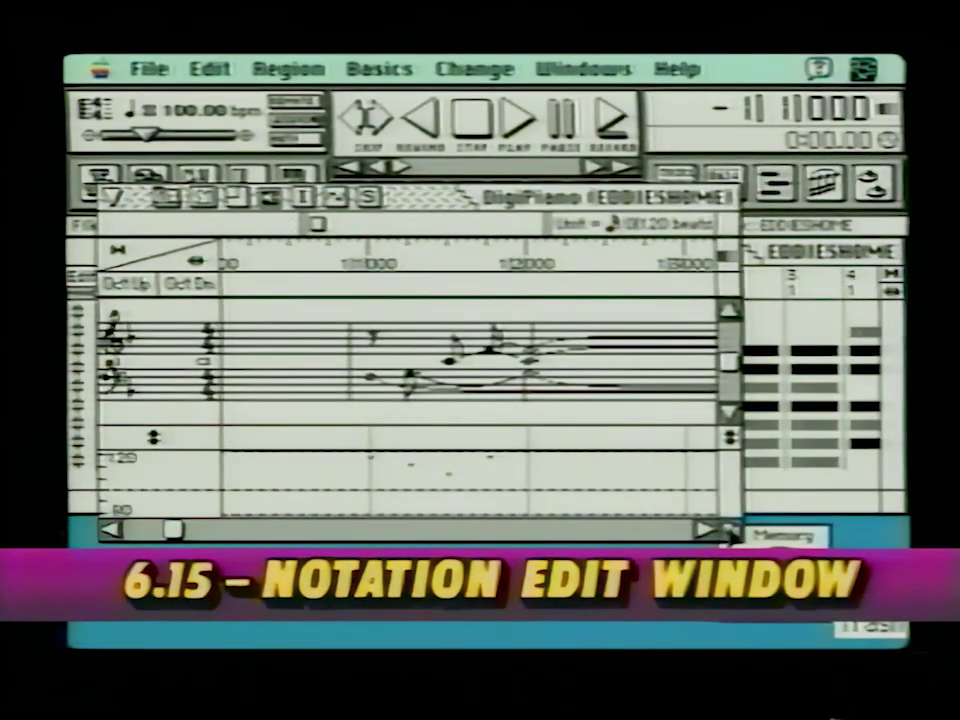
left_click_drag(730, 530, 853, 537)
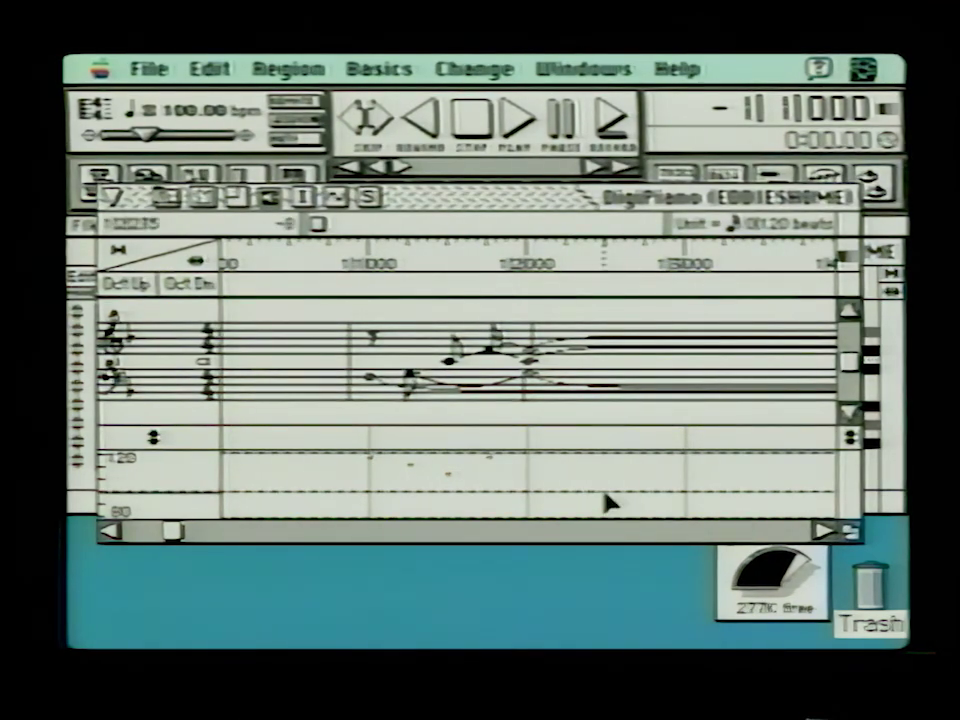
scroll(203, 262, "right", 3)
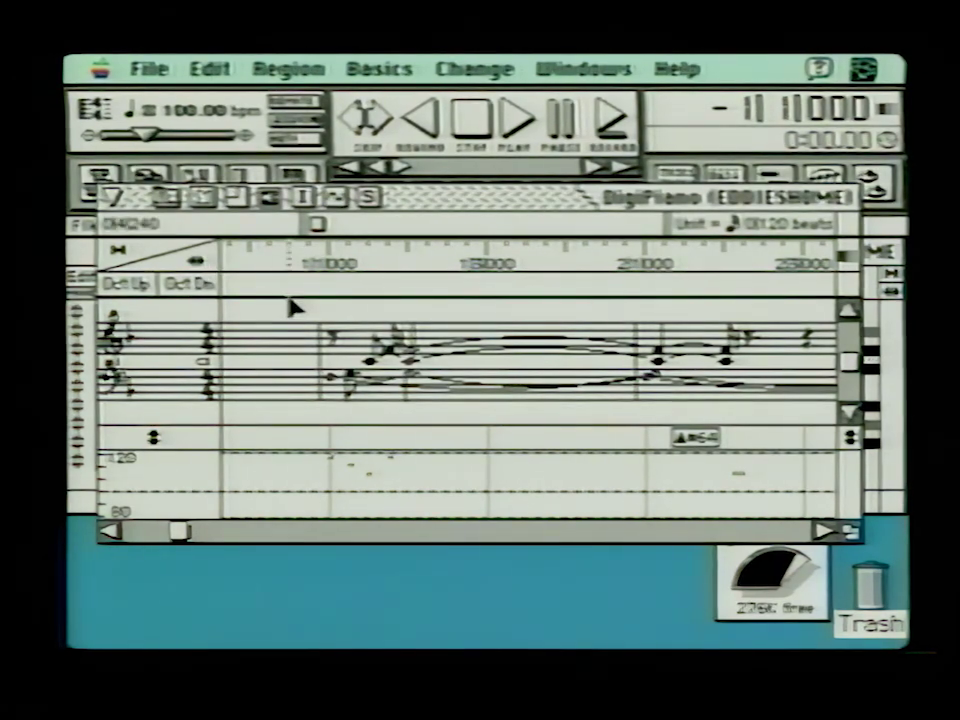
- Select the F2 note at 1|1|000 in the DigiPiano notation and shift it upward on the staff
left_click(337, 385)
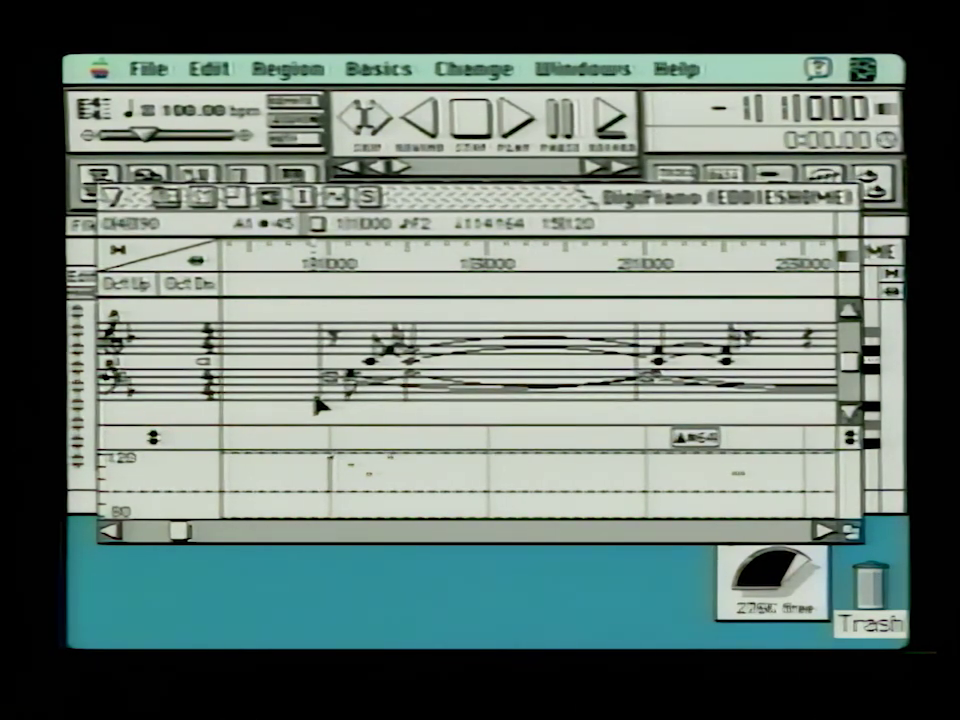
left_click(334, 381)
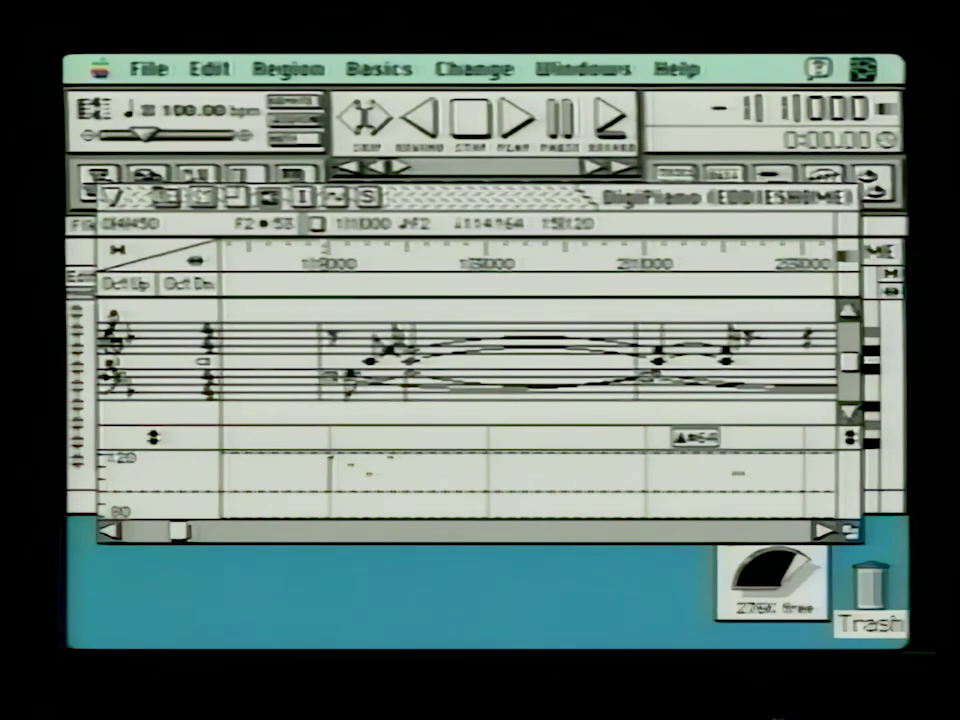
left_click_drag(347, 384, 338, 374)
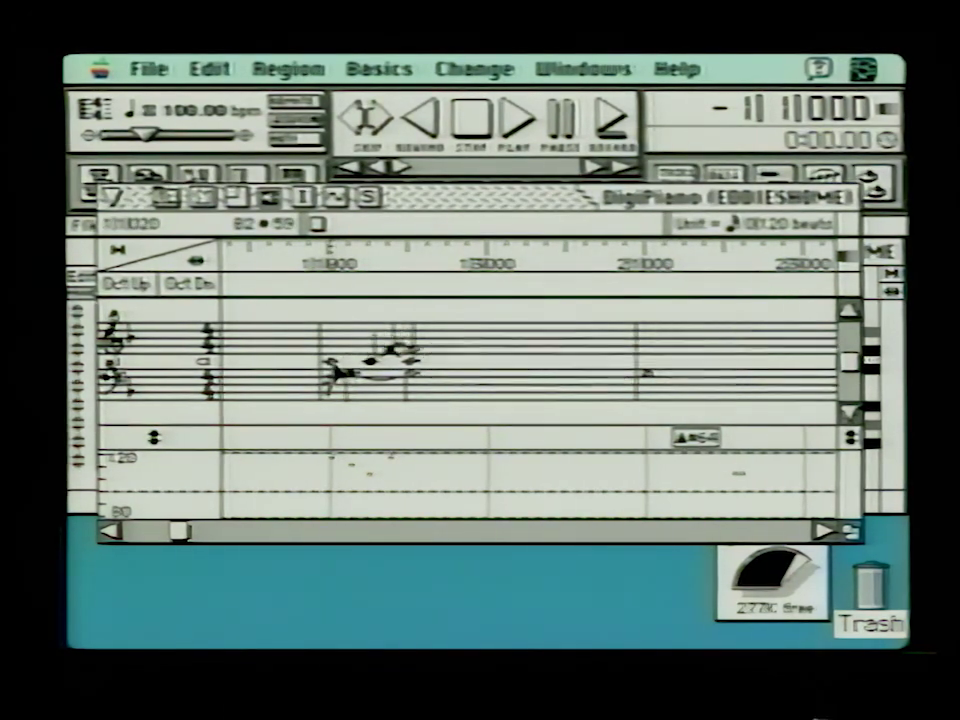
- Select the note at 1|1|000 in the DigiPiano notation and open its velocity, duration and pitch values for editing
left_click(335, 370)
left_click(480, 226)
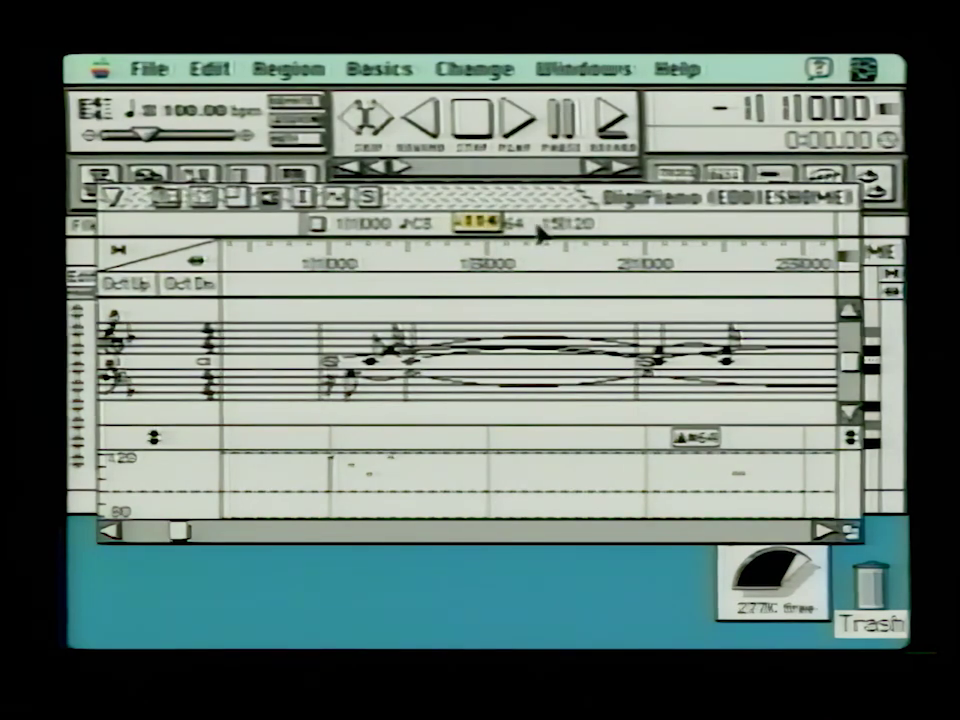
left_click(553, 230)
left_click(429, 230)
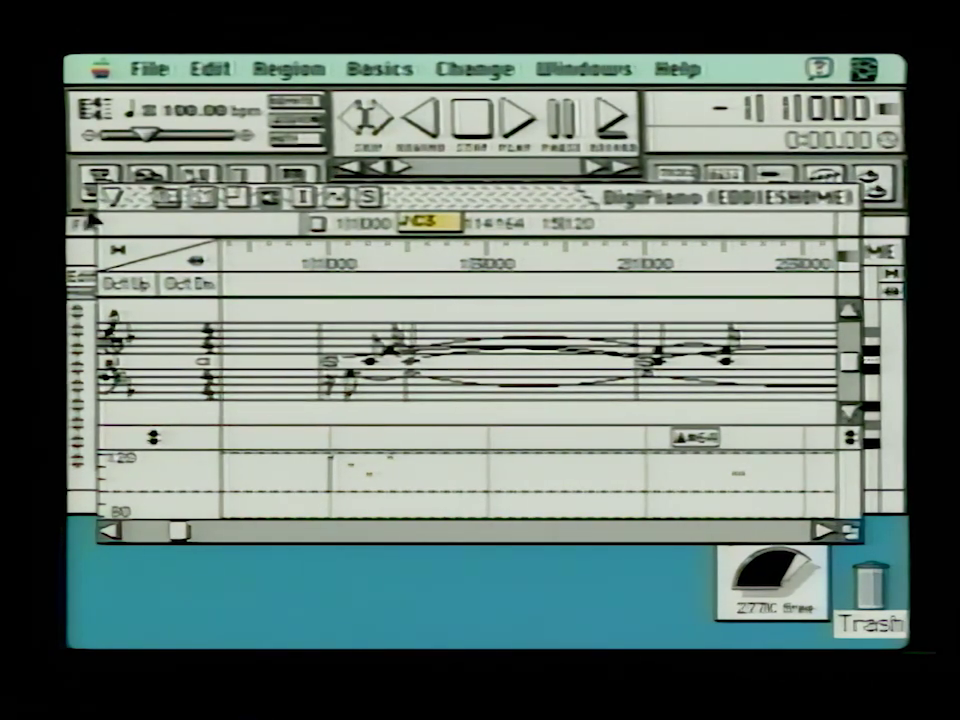
- Shift the DigiPiano staff display down and up by octaves, ending on the 1 x 8vb display
left_click(189, 283)
left_click(132, 284)
left_click(189, 283)
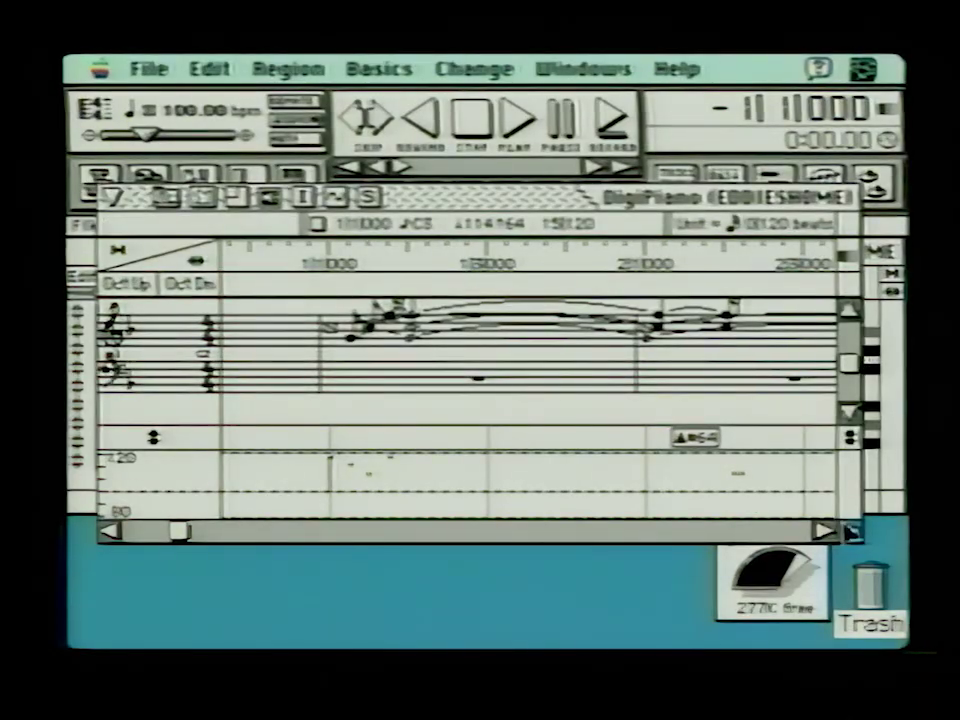
left_click(853, 413)
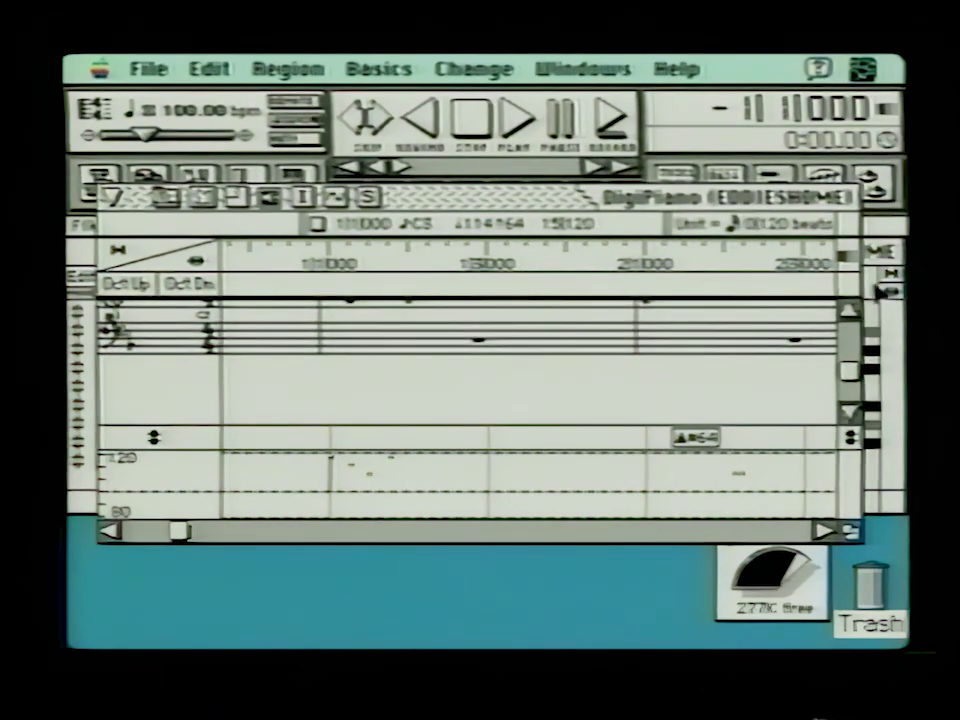
left_click(850, 316)
left_click(187, 284)
left_click(130, 284)
left_click(130, 284)
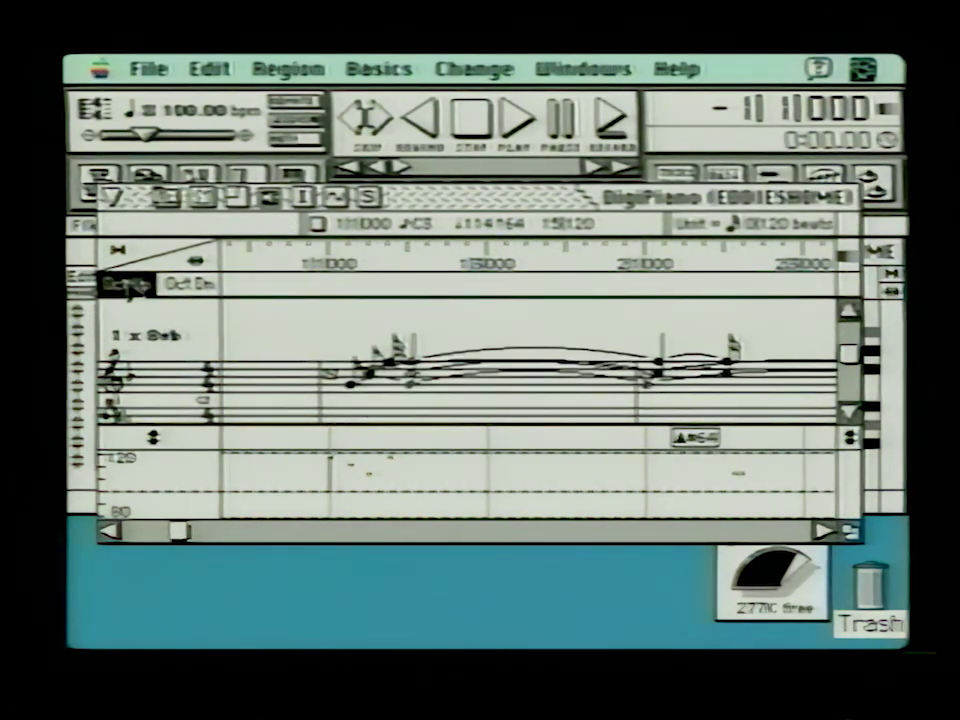
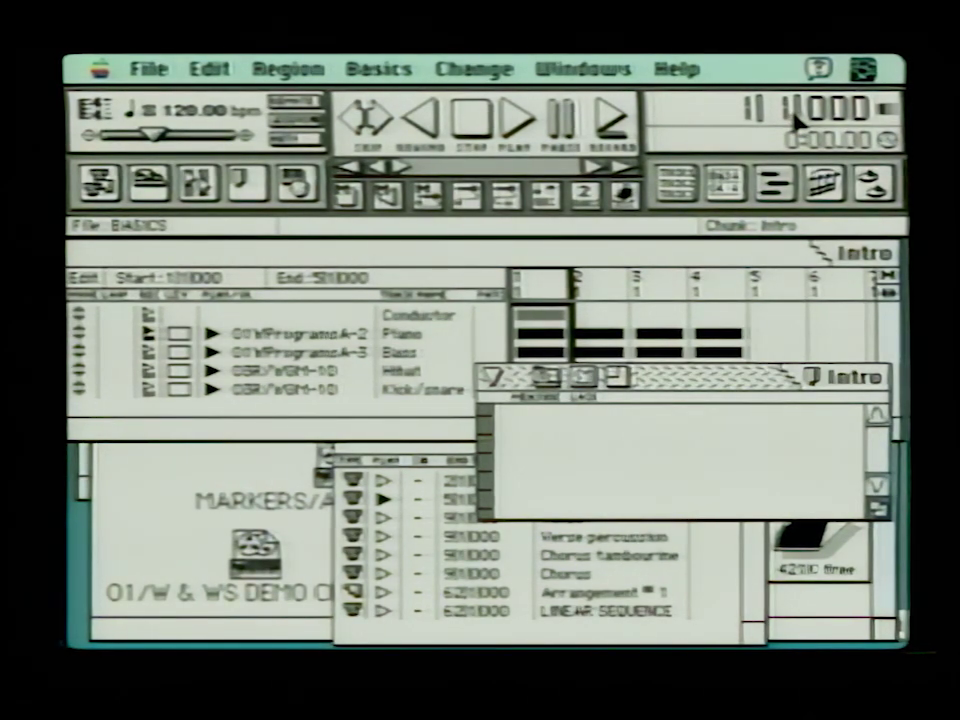
- Add a marker named Intro at 1|1|000 and move the markers window below the Intro track list
left_click_drag(546, 376, 559, 401)
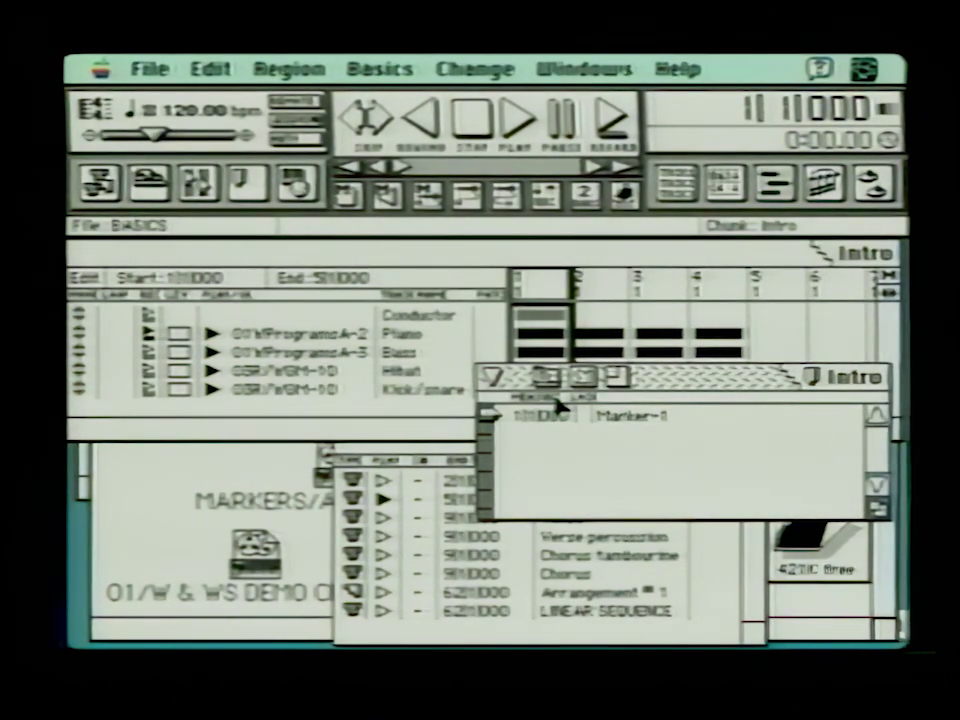
double_click(636, 416)
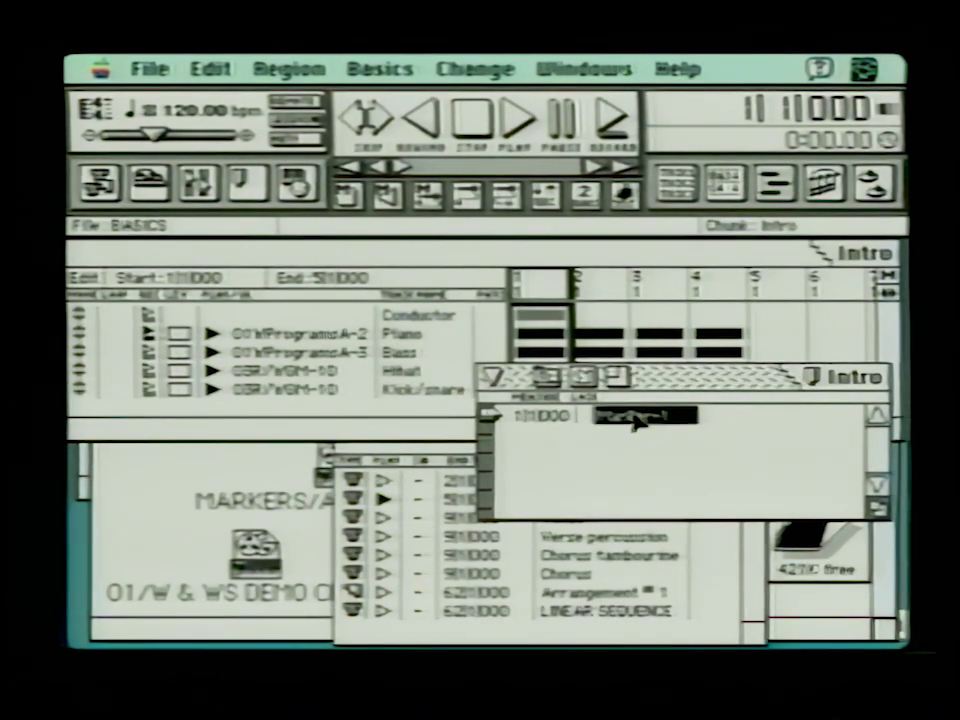
type("Intro")
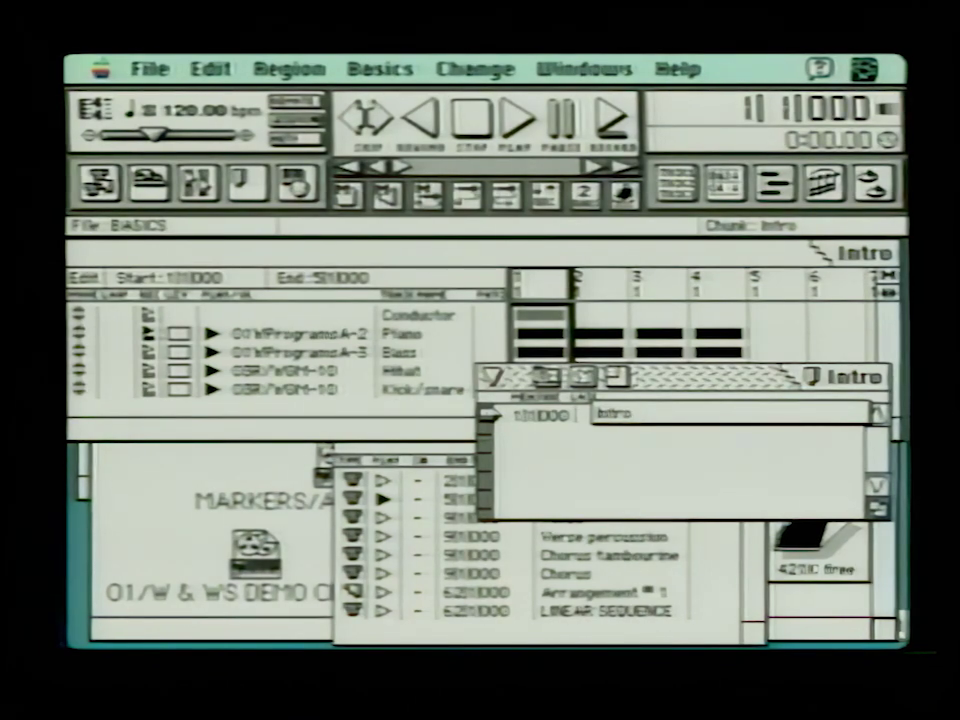
key("Return")
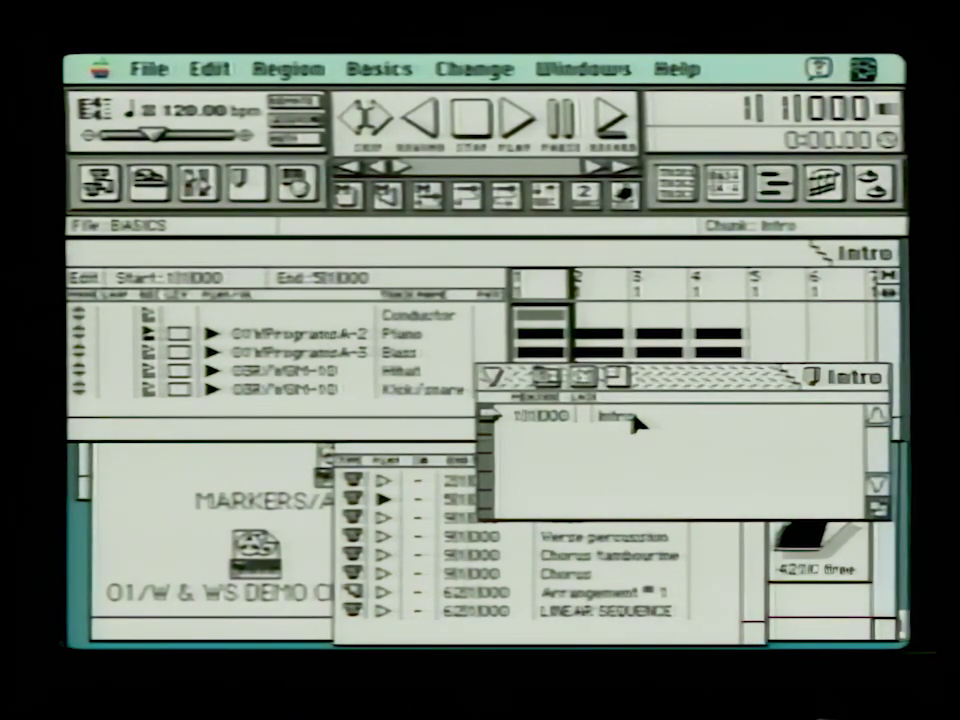
left_click_drag(703, 494, 702, 493)
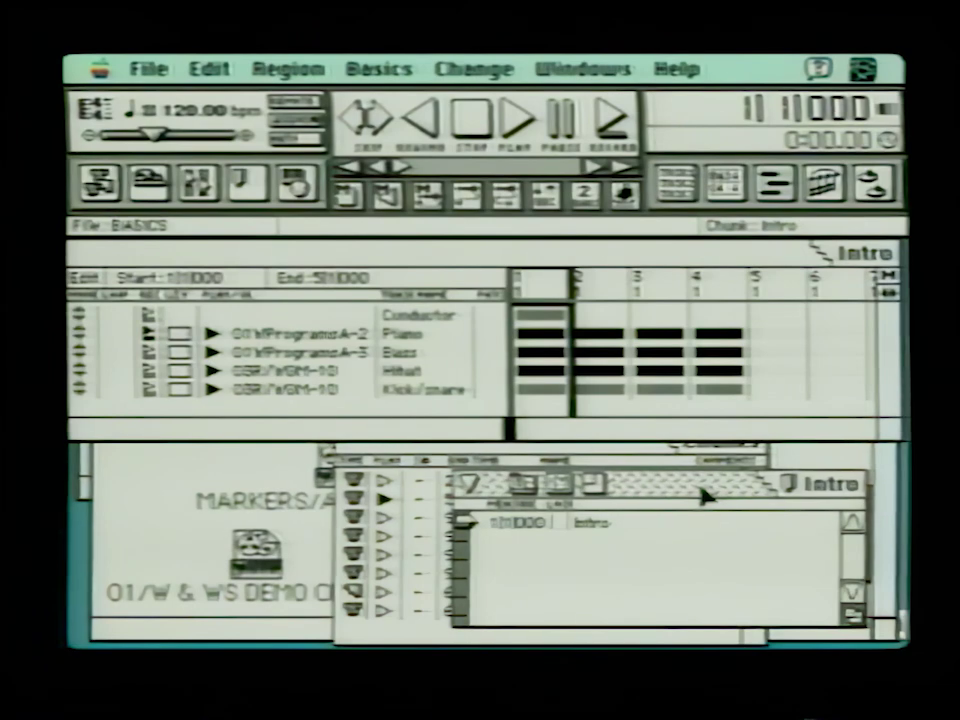
- Turn on Auto Record from 4|4|450 to 13|1|000 and run the recording pass past the out point
left_click(546, 198)
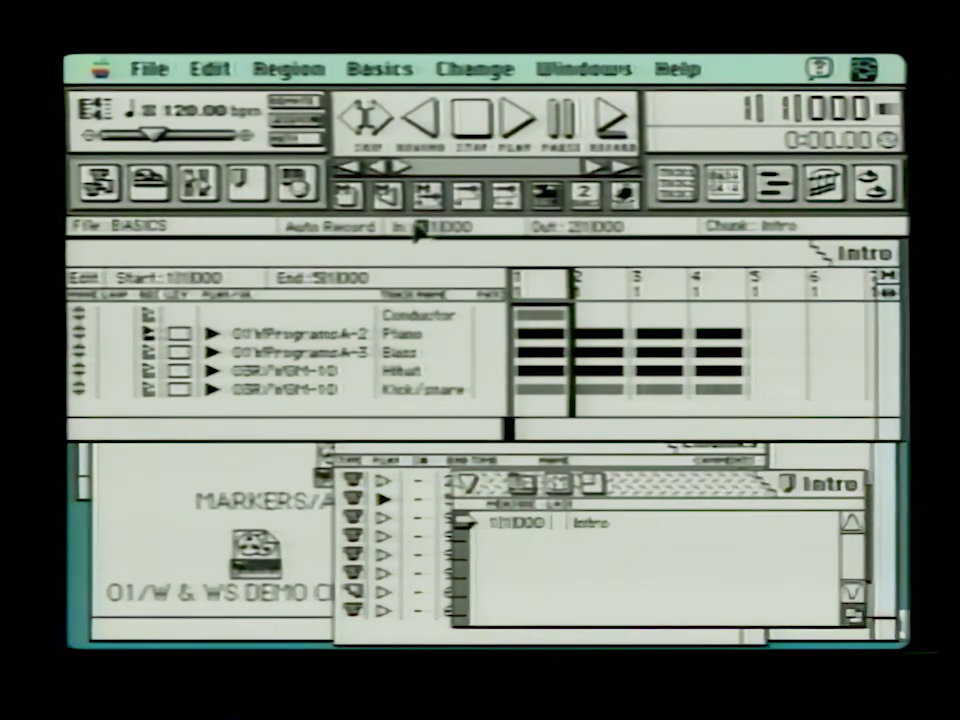
left_click(455, 234)
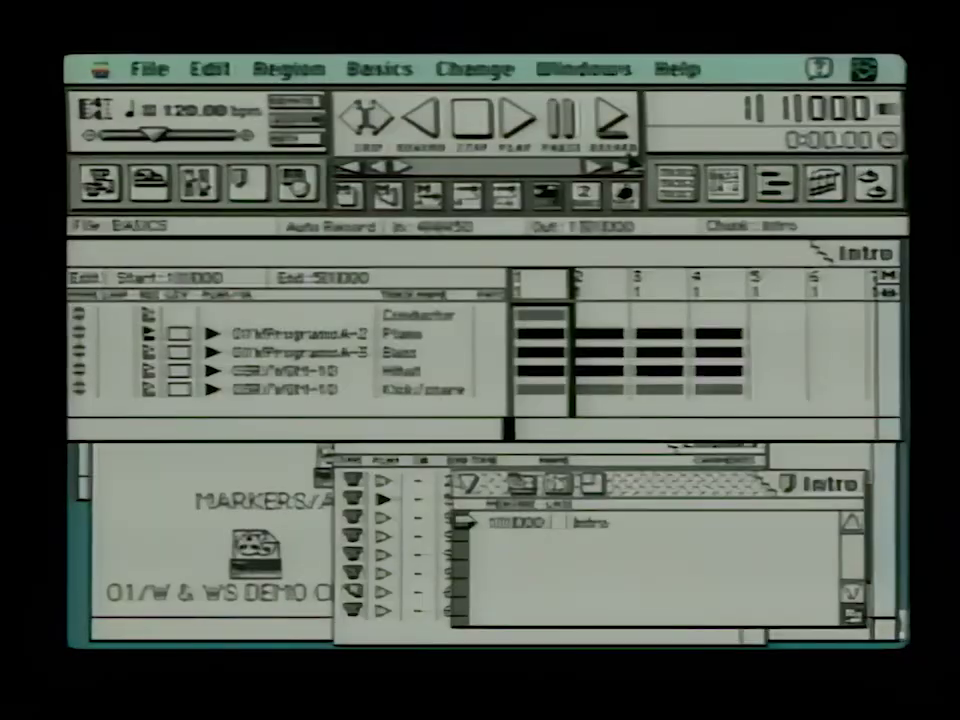
key("space")
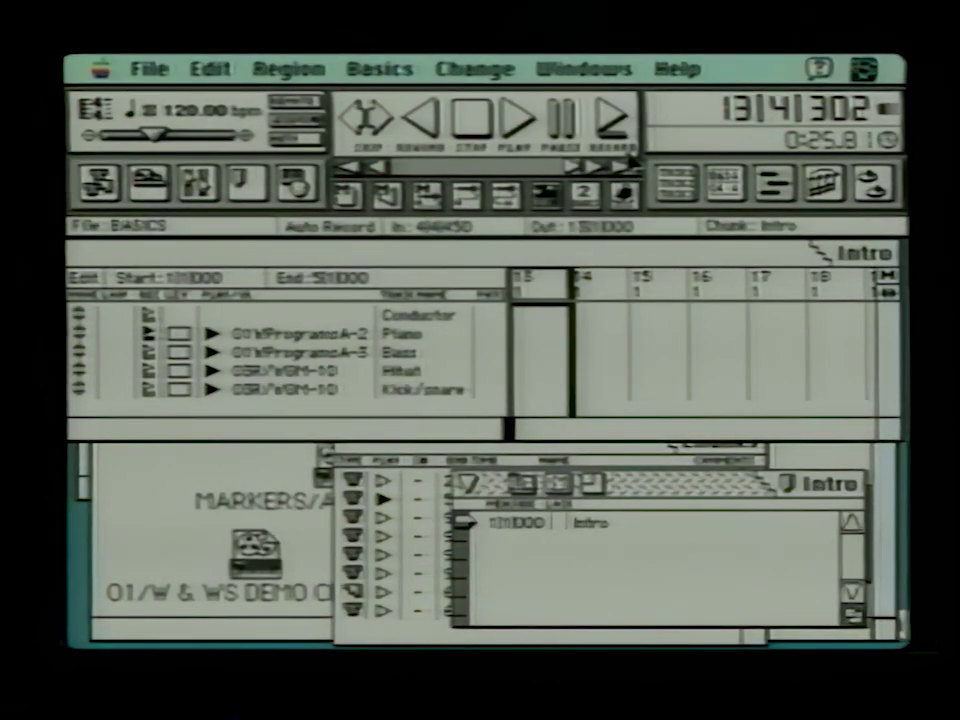
- Play the Intro sequence back from the beginning, stop it, and rewind
key("Return")
key("space")
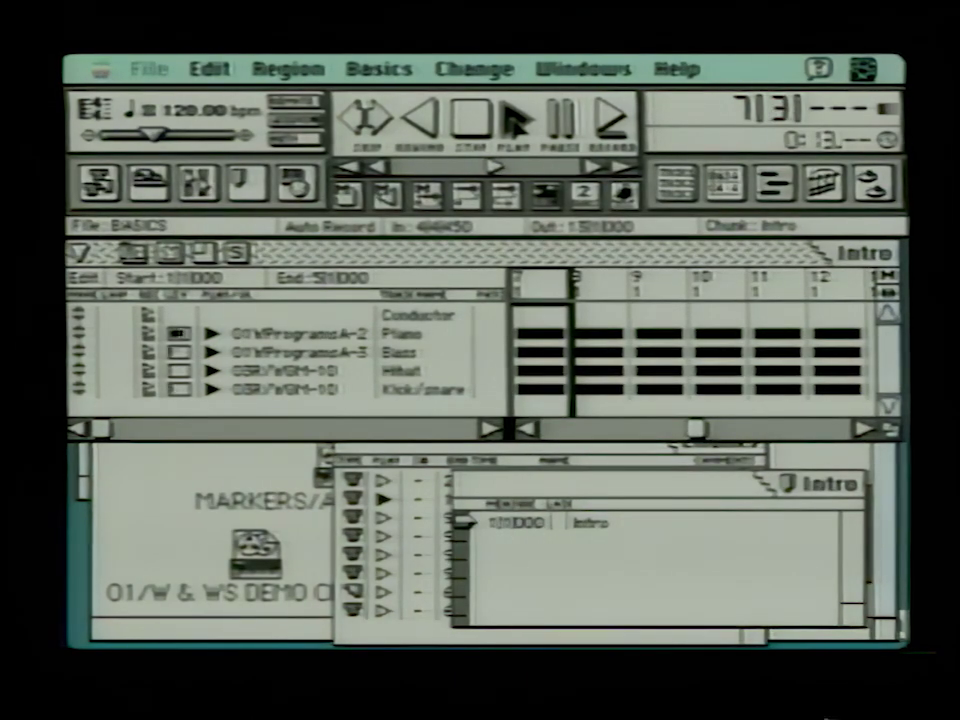
key("space")
key("Return")
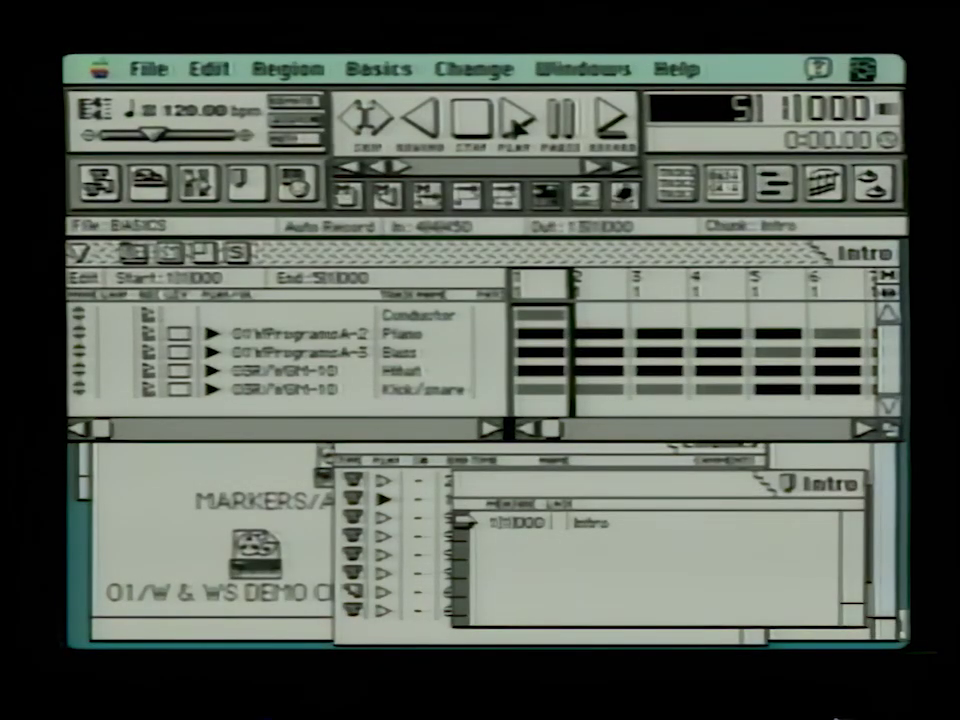
- Go to 5|1|000 and add a marker there named Verse 1
key("Return")
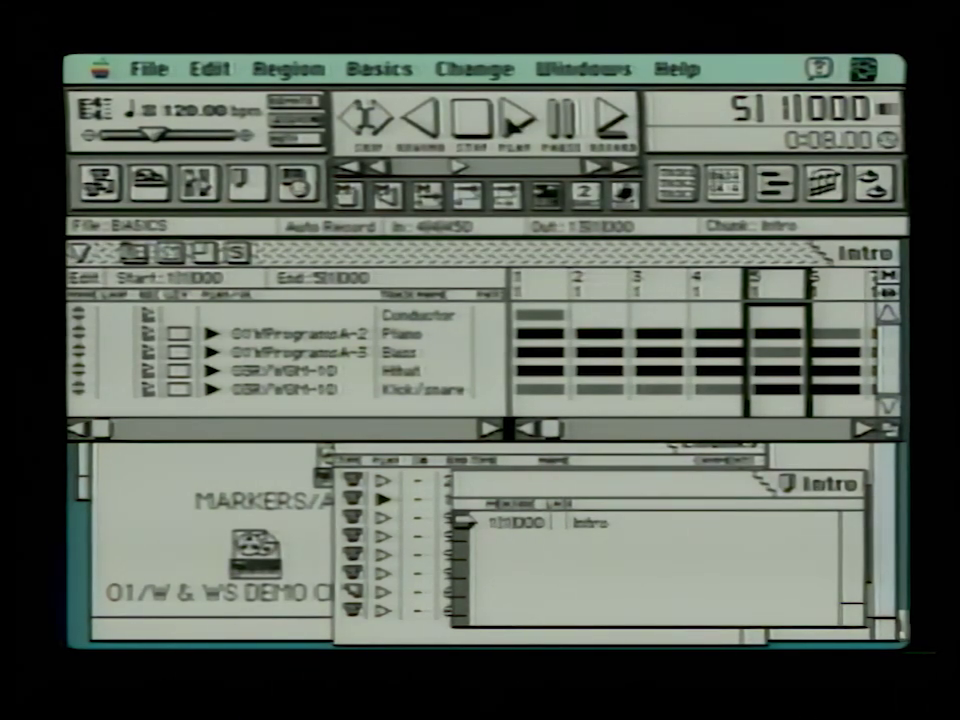
left_click(615, 466)
left_click(583, 500)
left_click(805, 537)
mouse_move(523, 484)
left_mouse_down()
mouse_move(536, 491)
mouse_move(549, 464)
left_mouse_up()
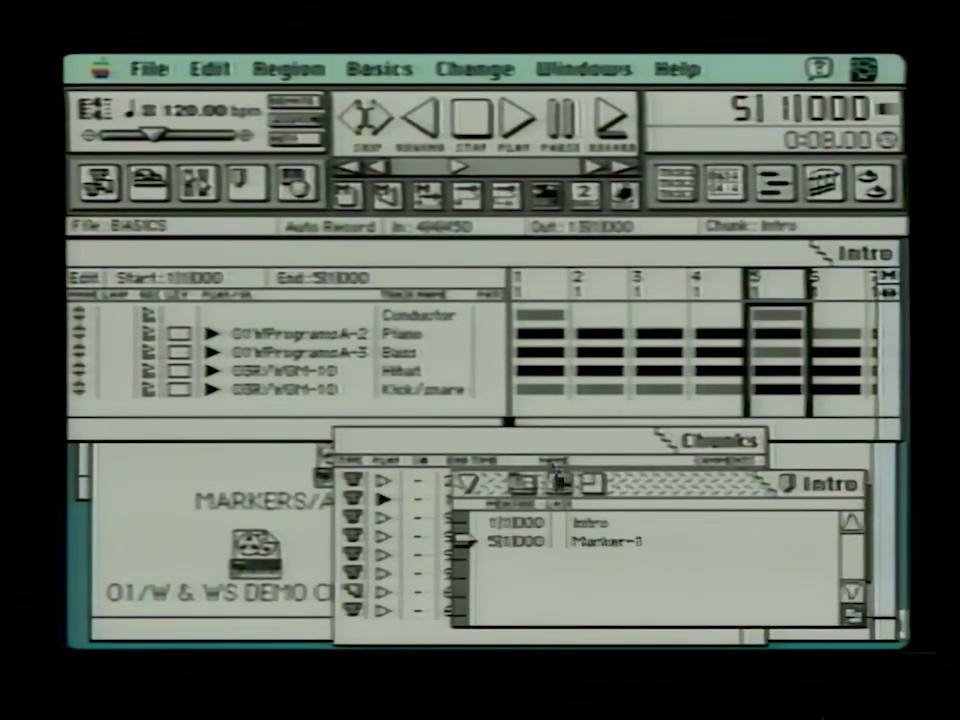
double_click(618, 545)
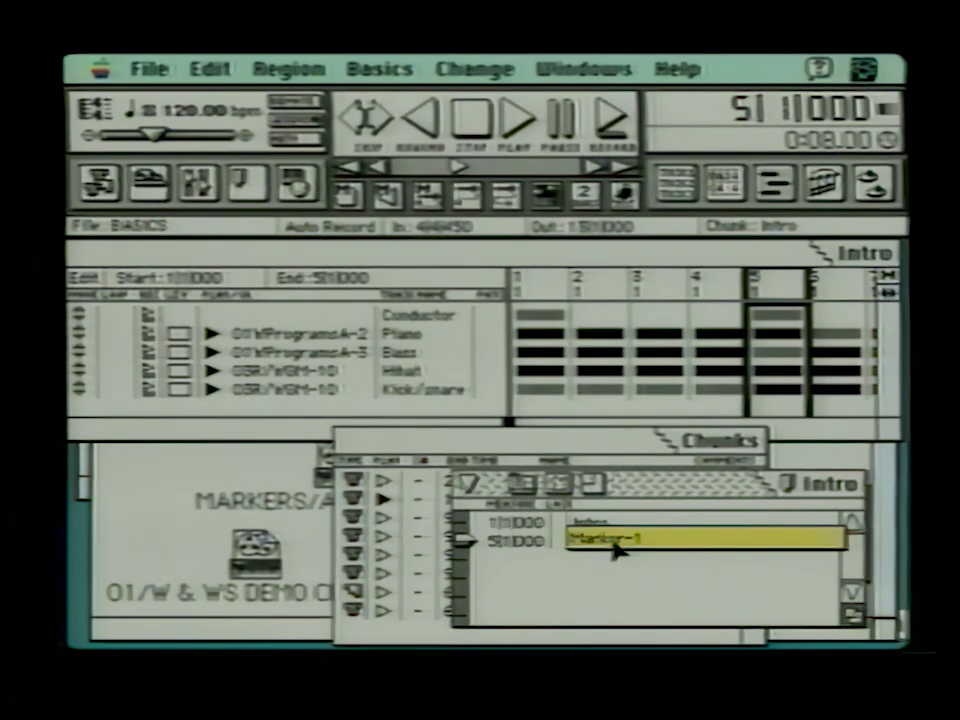
type("Verse 1")
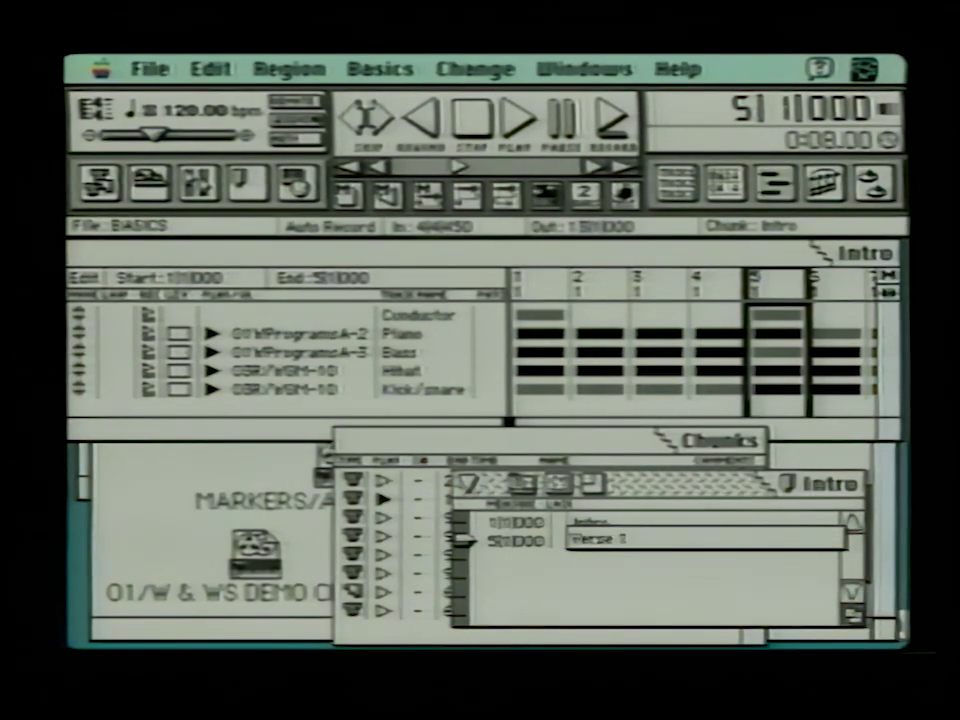
key("Return")
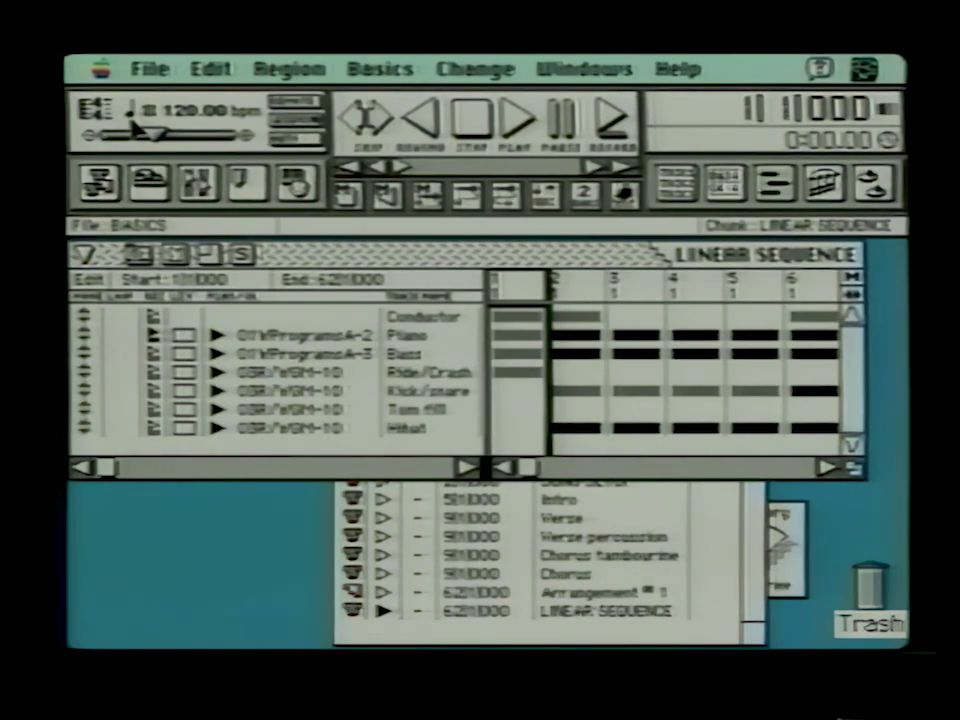
- Define the tempo as a quarter note at 120.00 bpm, trying 125.00 bpm before restoring 120.00 bpm
double_click(133, 122)
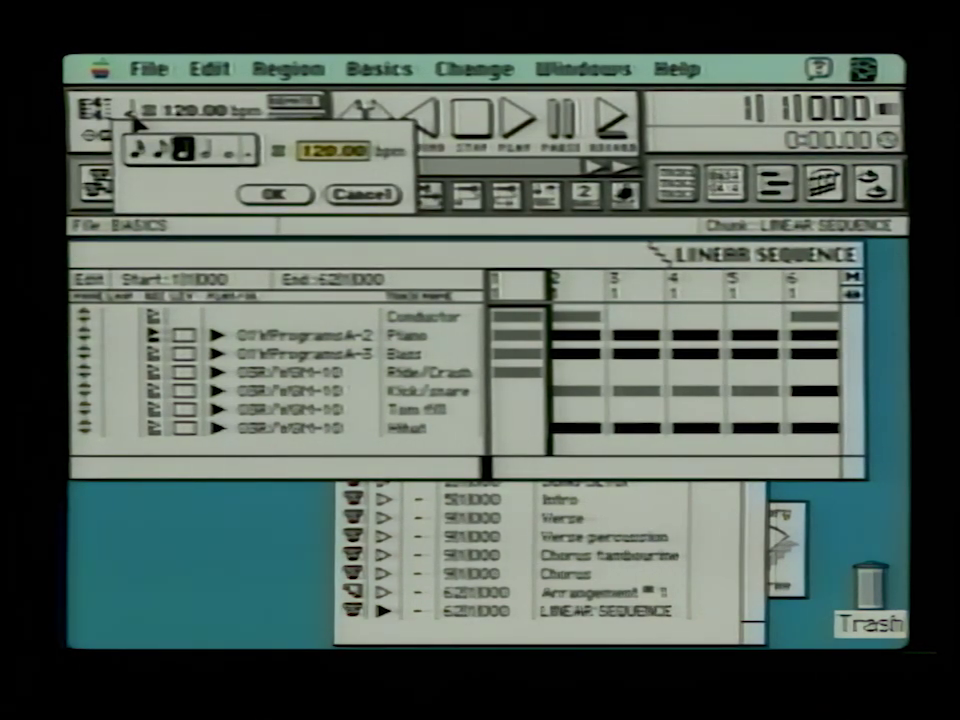
left_click(182, 153)
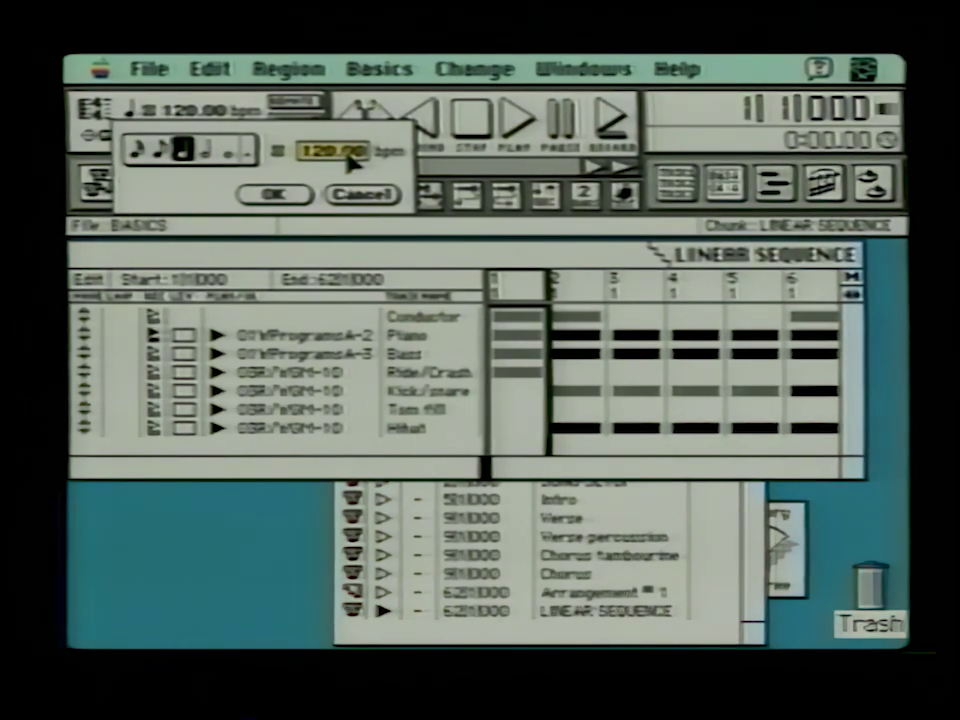
left_click(272, 198)
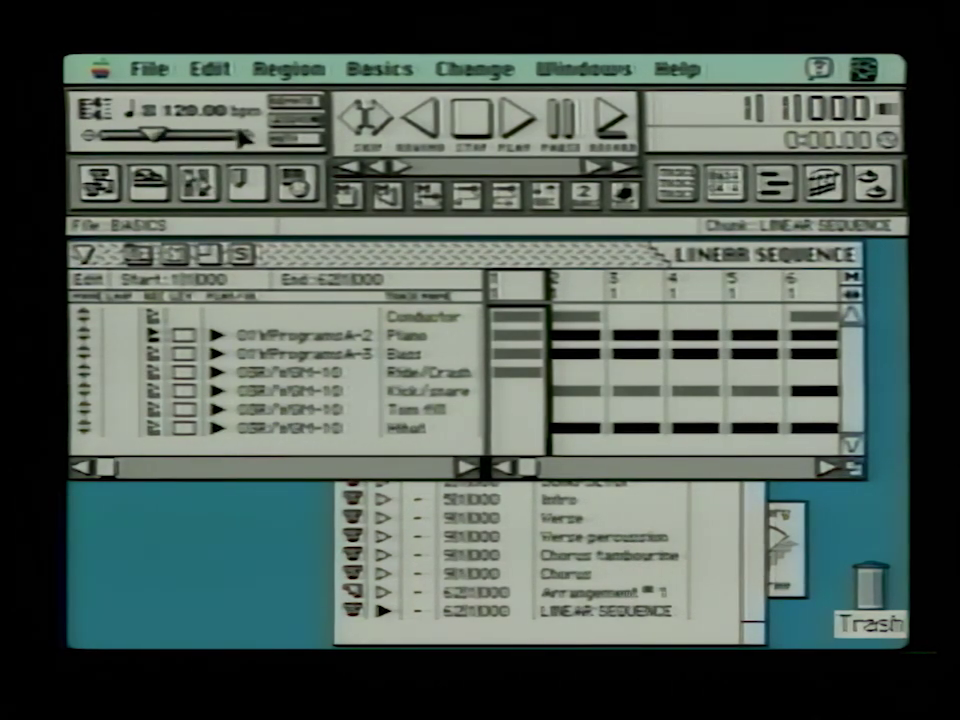
left_click_drag(246, 140, 240, 135)
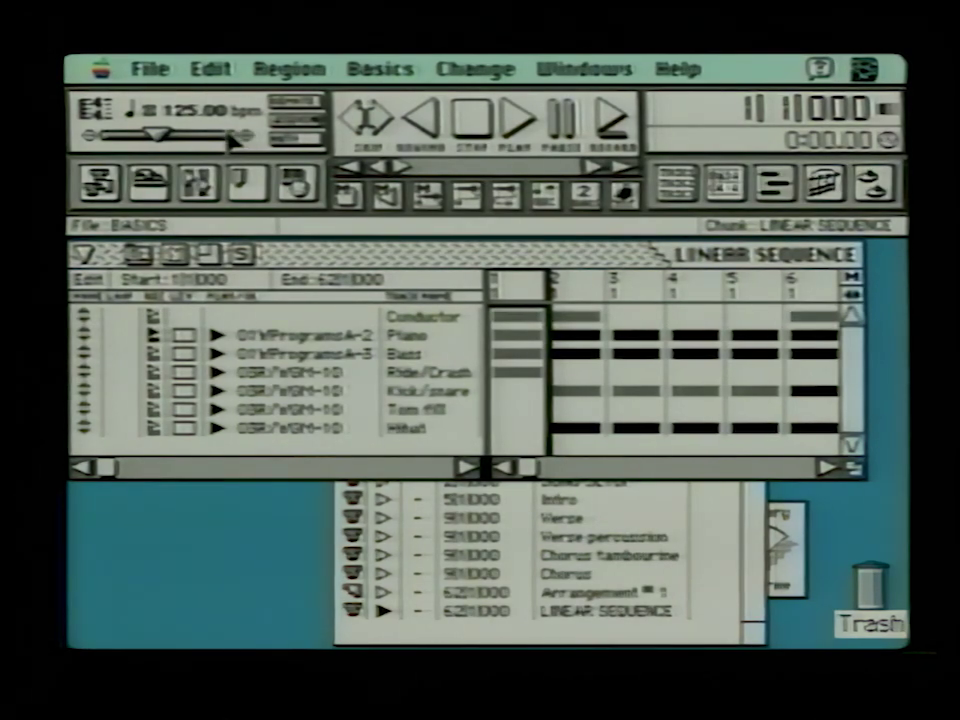
mouse_move(157, 140)
left_mouse_down()
mouse_move(189, 133)
mouse_move(158, 138)
left_mouse_up()
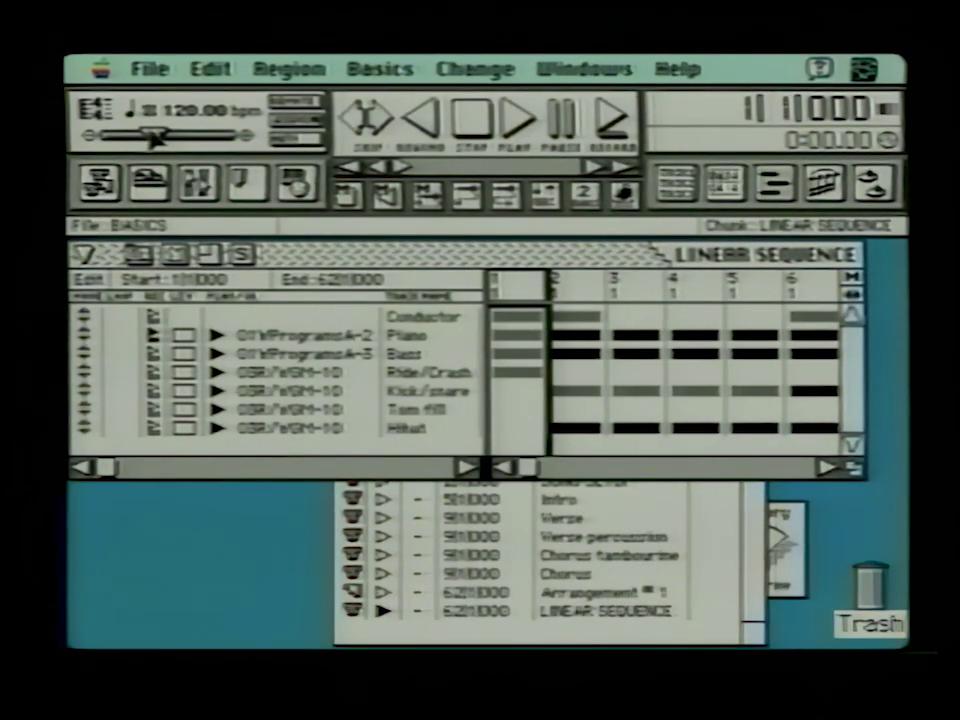
- Assign the tempo slider's source to controller 1 on MIDI channel Ma-1
left_click(301, 106)
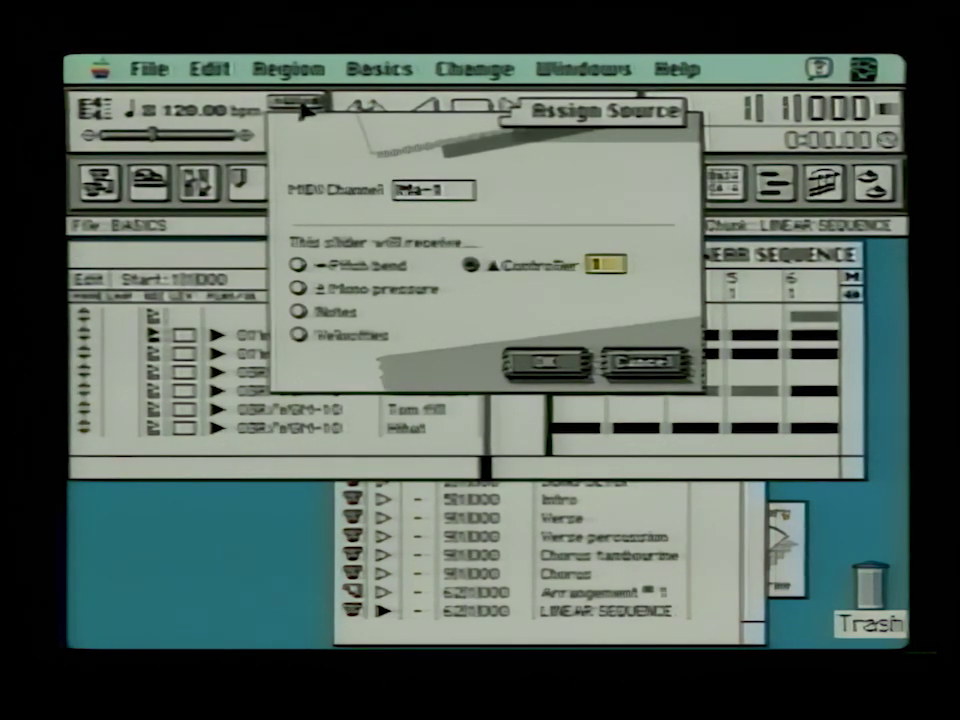
left_click(545, 365)
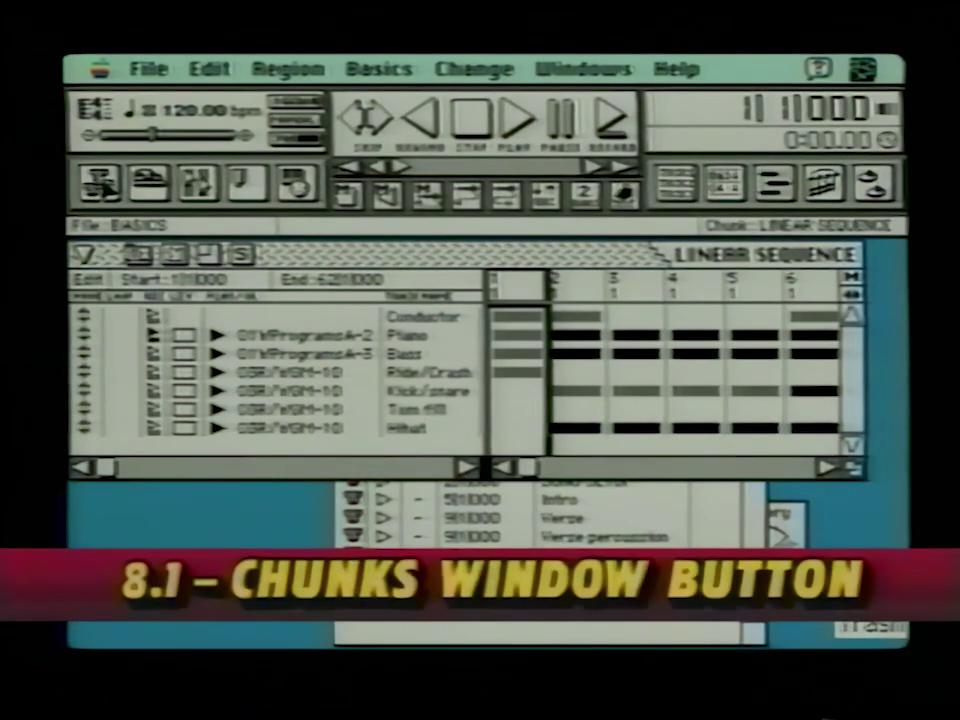
- Bring up the Chunks window and open the song chunk Arrangement # 1
left_click(99, 183)
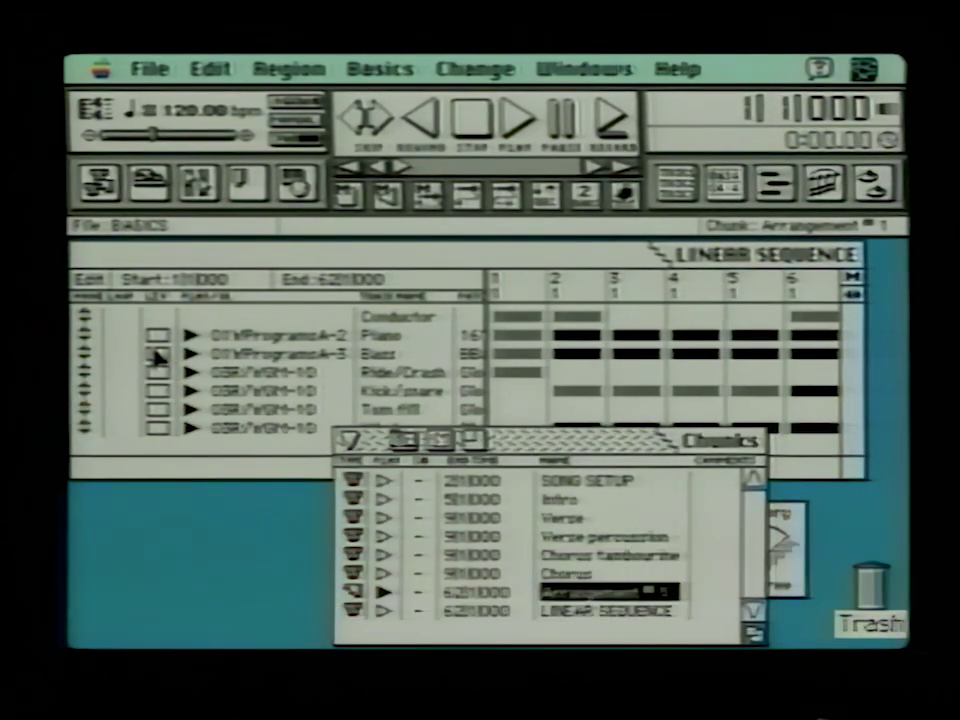
left_click(150, 182)
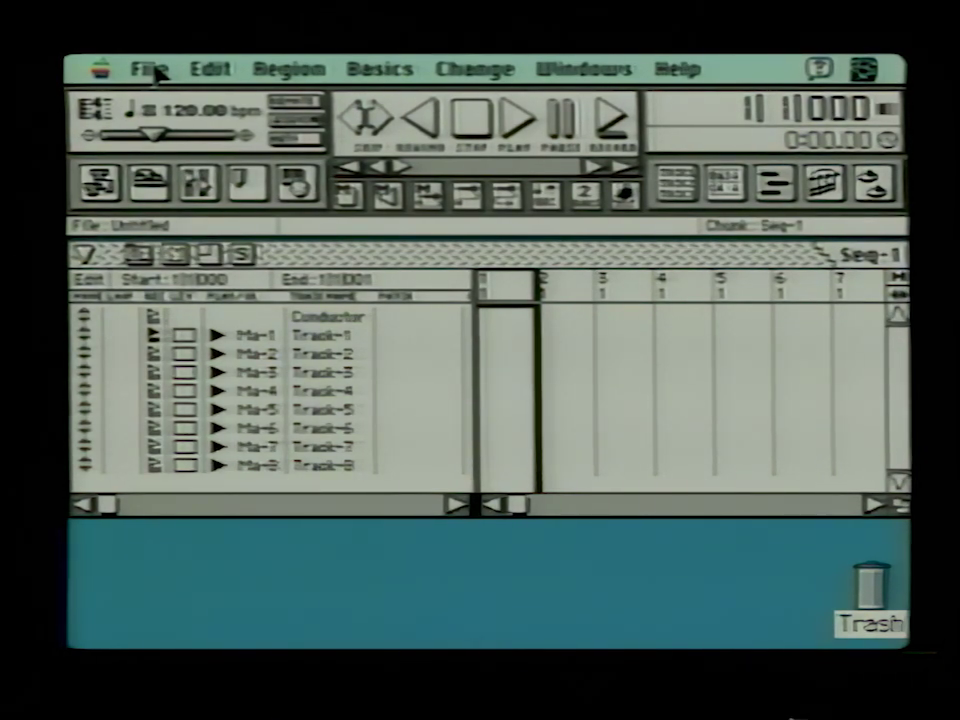
- Open the MIDI Configuration window and add a new device on channel M1-1
left_click(294, 187)
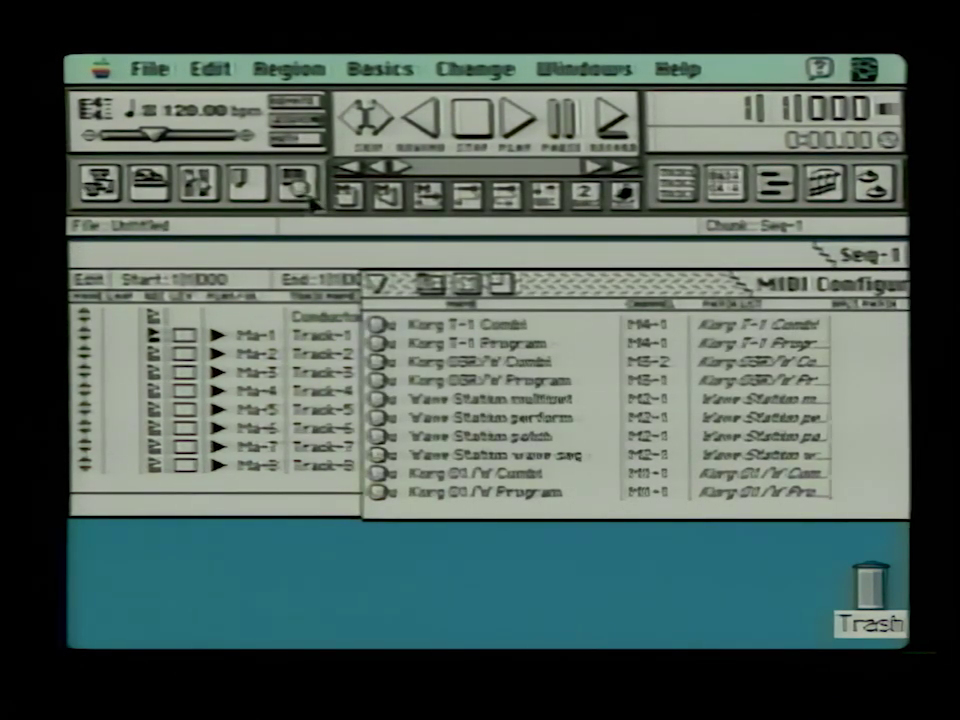
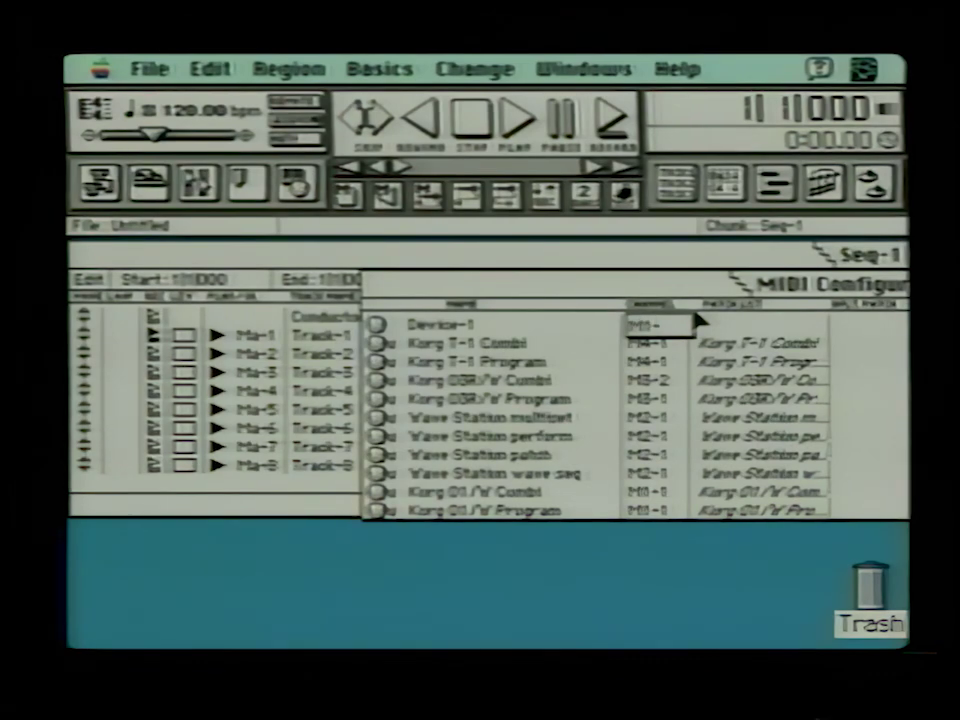
type("1")
key("Return")
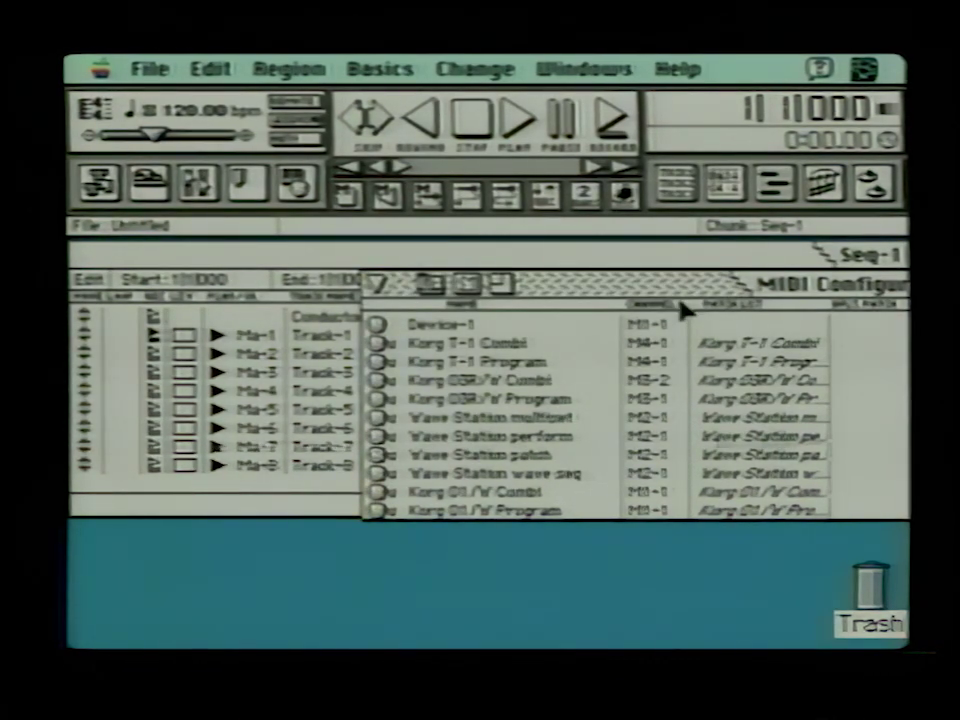
- Open the name of the new device on channel M1-1 for editing
left_click(455, 330)
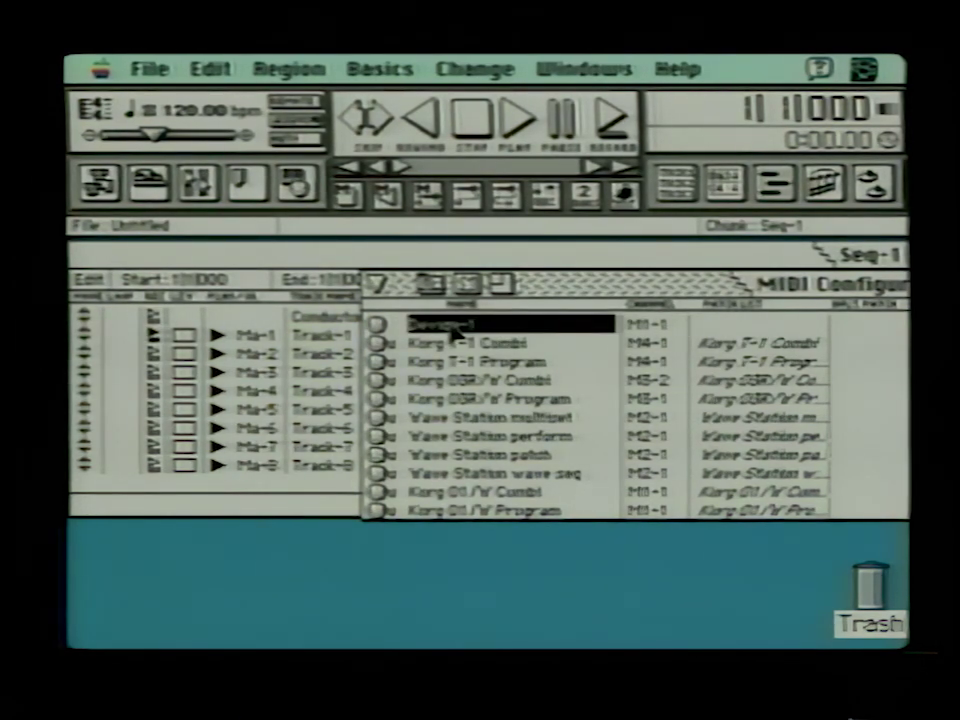
- Configure Device-1 as a multi-timbral Korg 01WProgramsA with device ID 1
left_click_drag(435, 285, 440, 298)
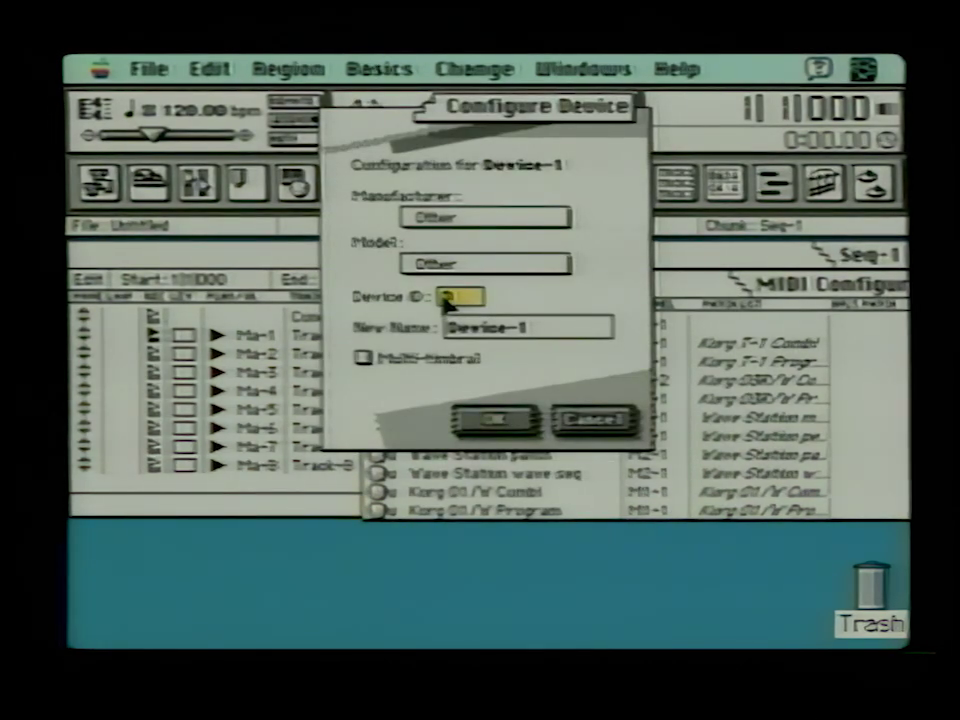
left_click_drag(468, 230, 474, 317)
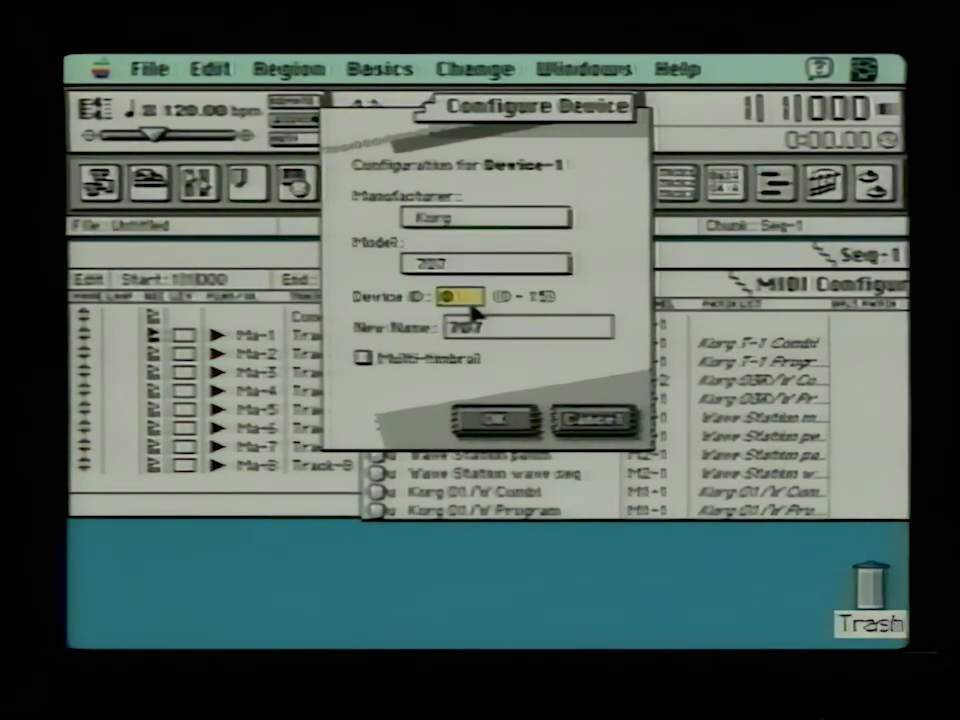
left_click_drag(490, 264, 503, 587)
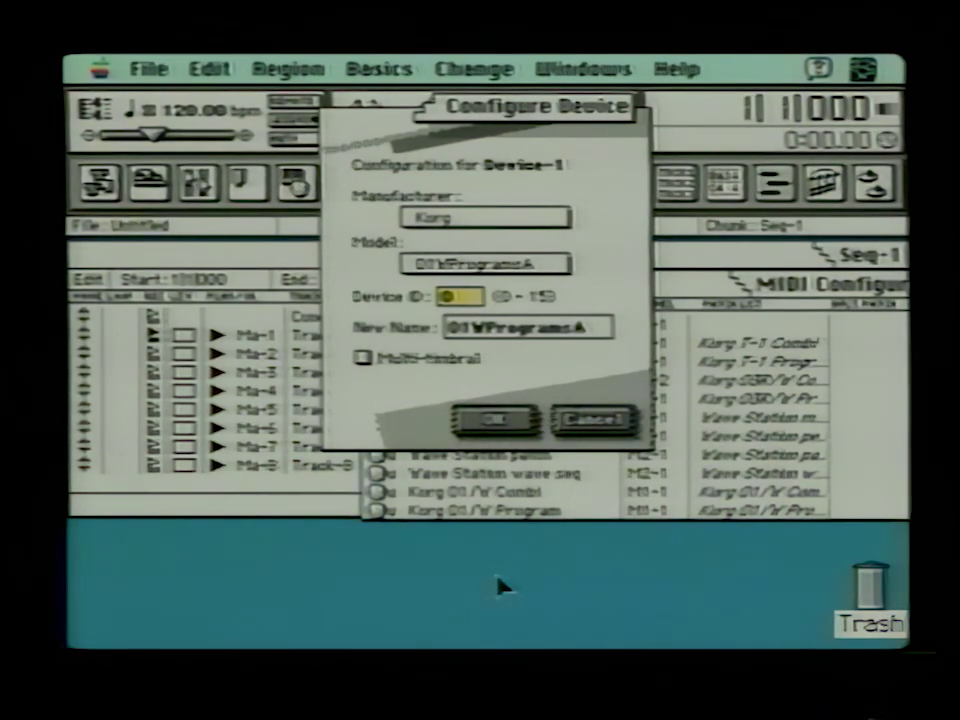
type("1")
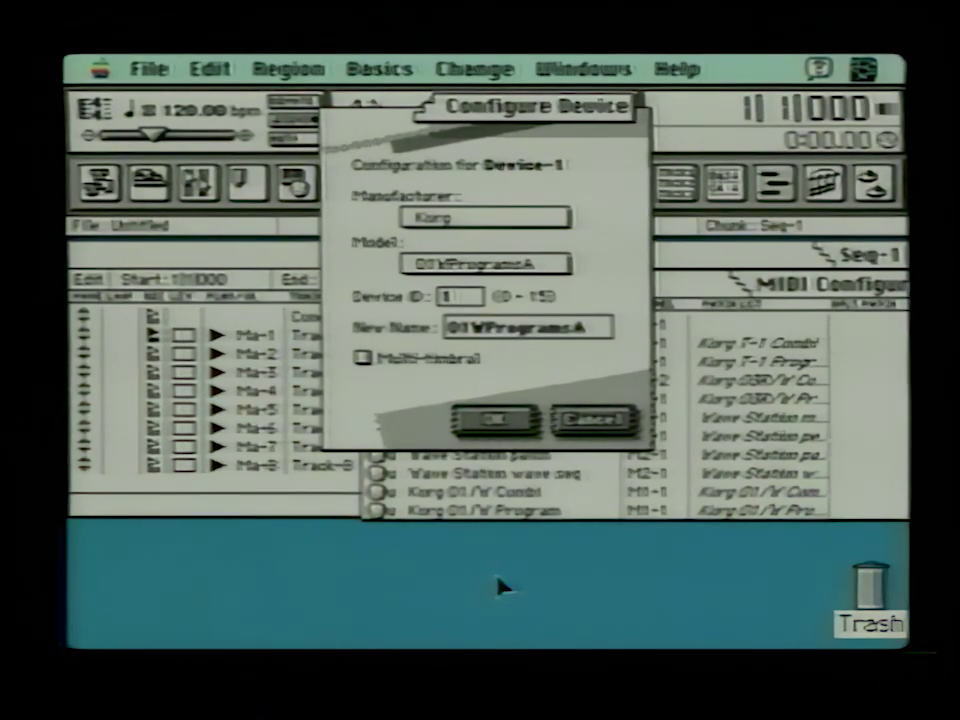
left_click(363, 357)
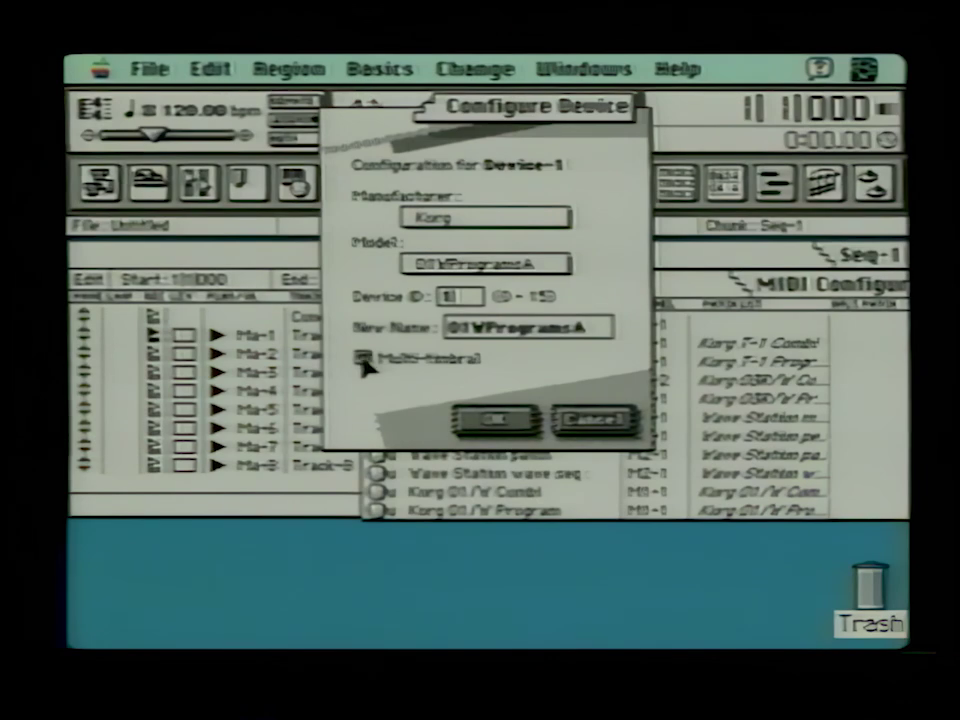
left_click(494, 418)
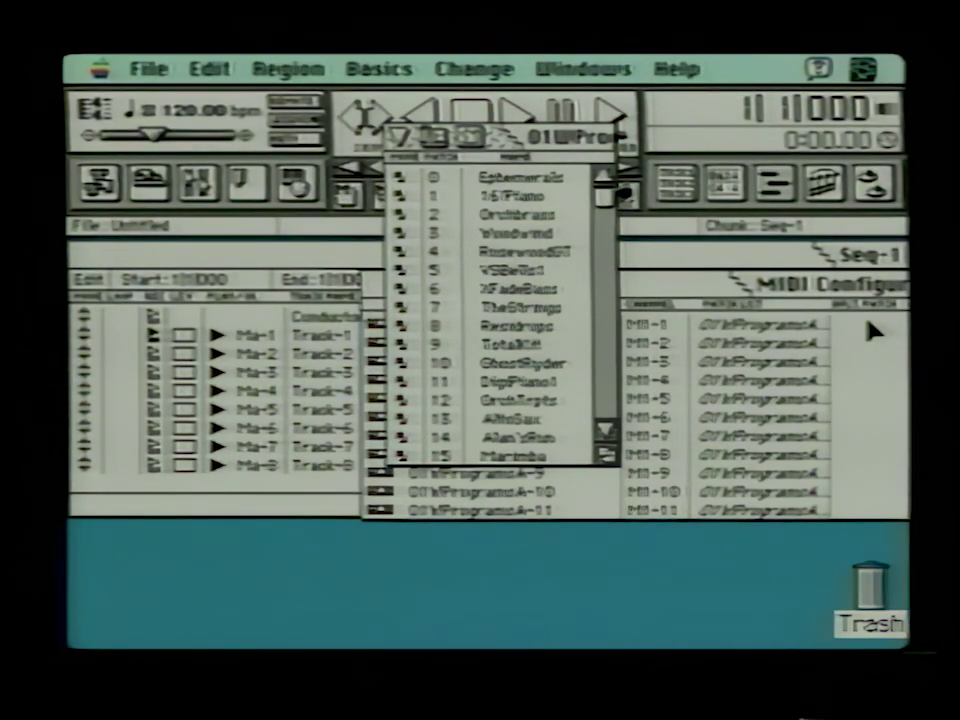
- Set the default patch of 01WProgramsA-1 to 16'Piano and close its patch list
left_click(518, 198)
left_click_drag(437, 143, 443, 160)
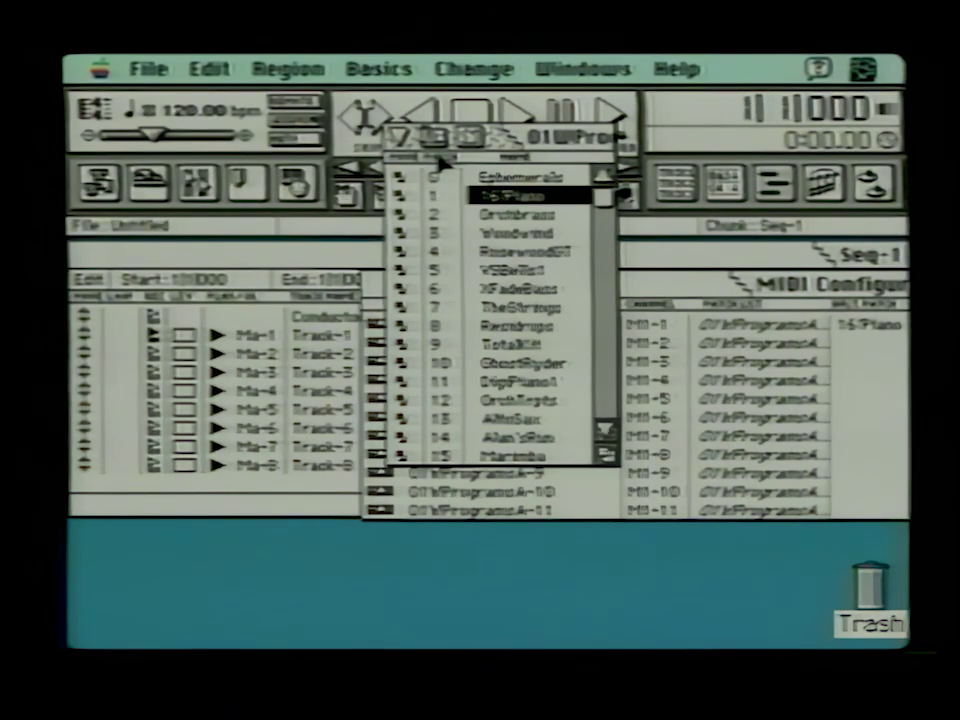
left_click(404, 138)
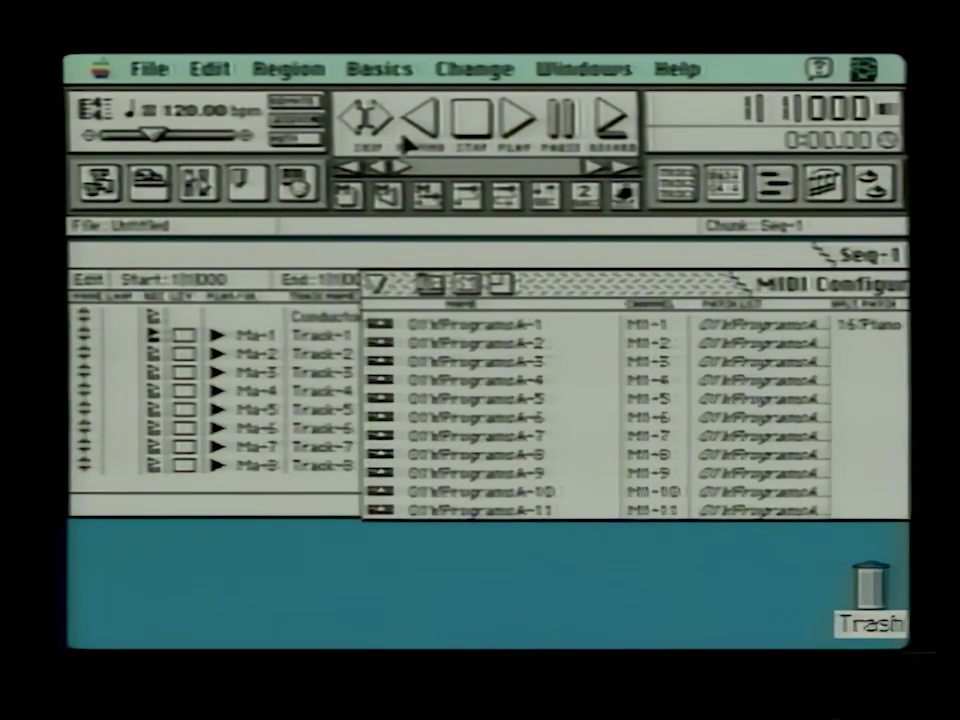
- Assign Track-1 to 01WProgramsA-1 and widen the track list until the patch column shows
left_click(270, 330)
mouse_move(265, 339)
left_mouse_down()
mouse_move(266, 351)
mouse_move(275, 340)
left_mouse_up()
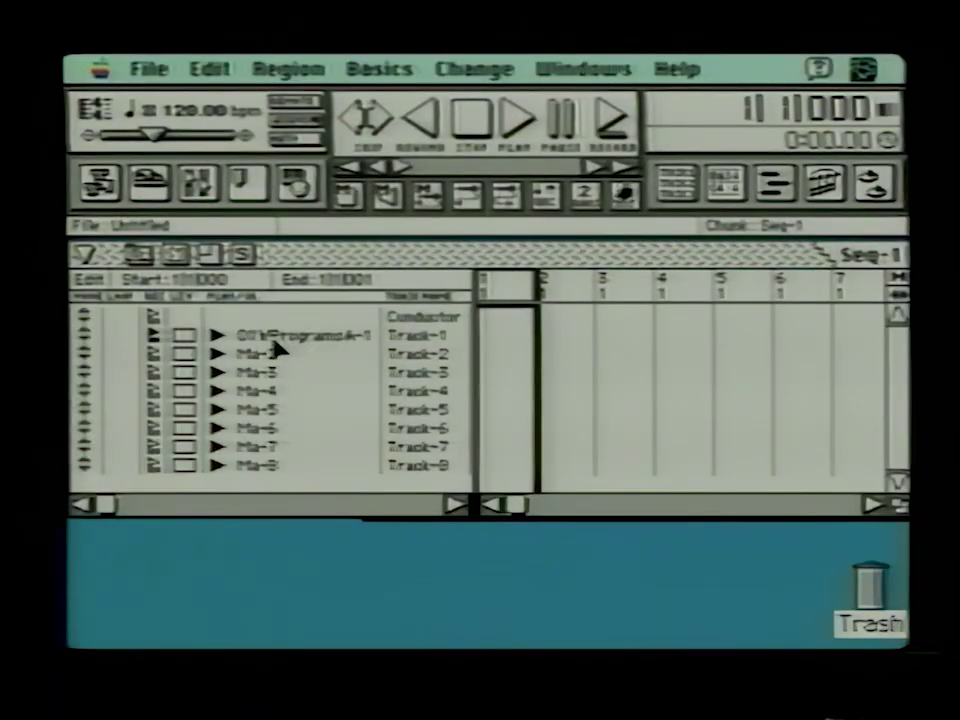
left_click(490, 506)
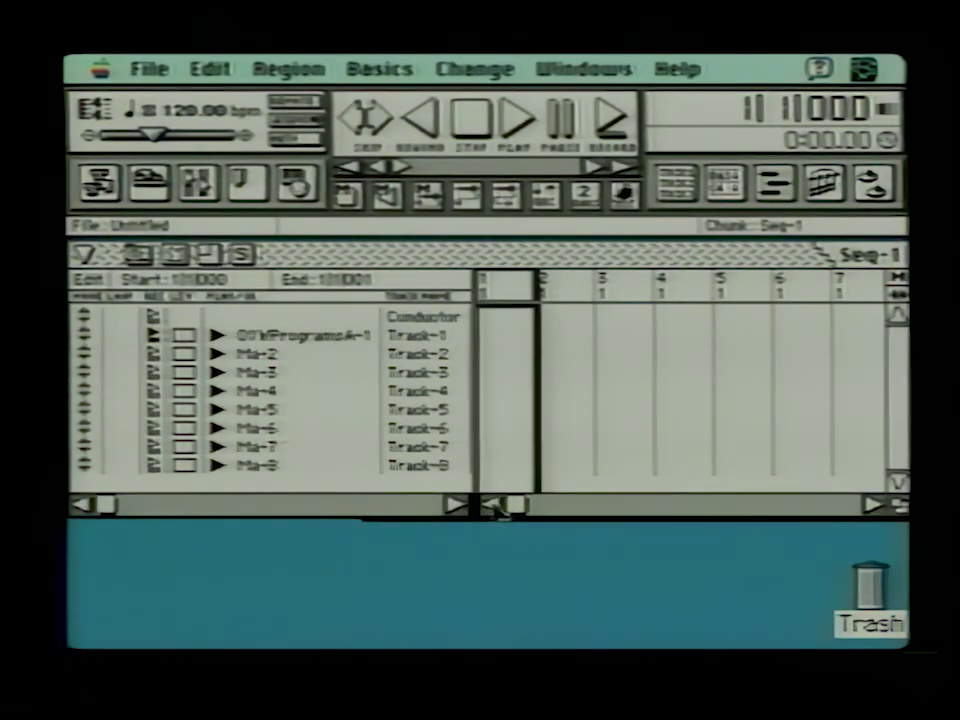
left_click_drag(480, 507, 565, 507)
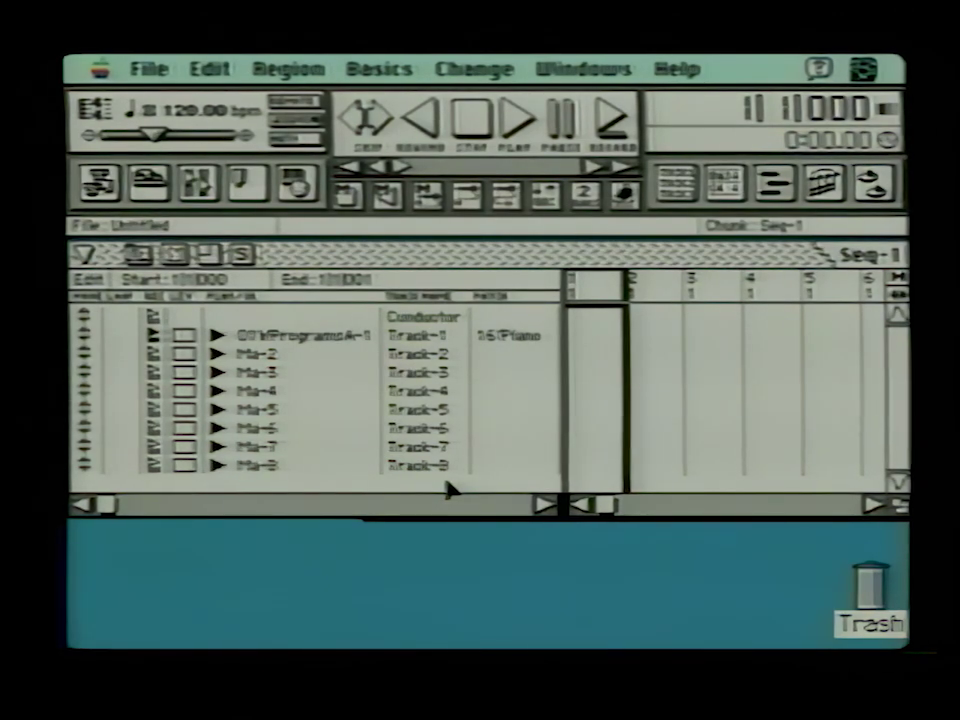
- Bring up the MIDI Configuration window and move it down, clear of Track-1's row
left_click(316, 190)
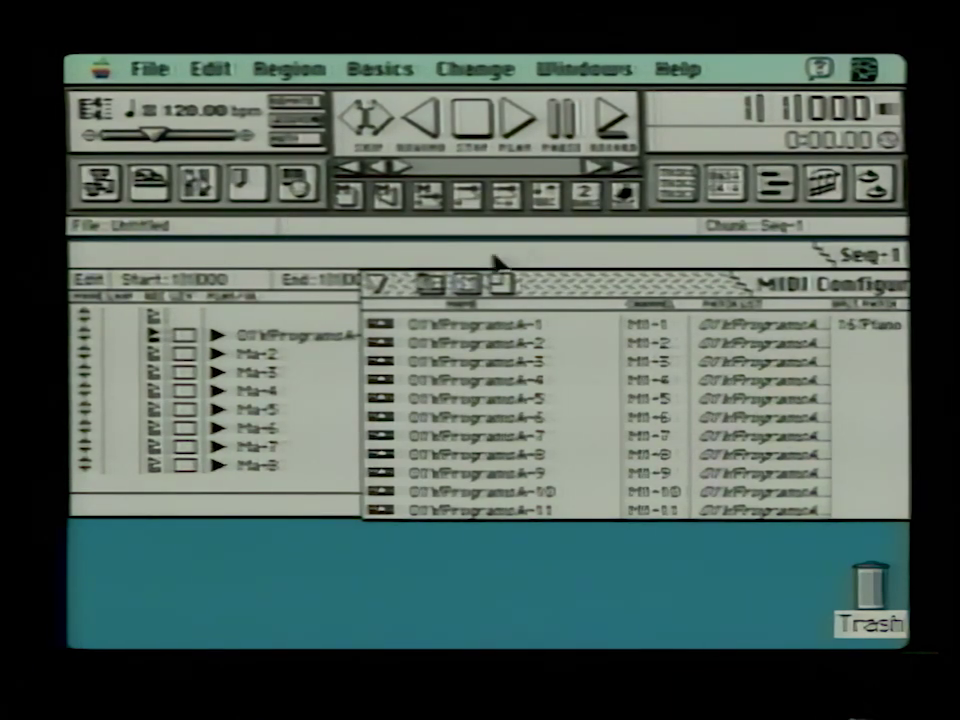
left_click_drag(822, 287, 665, 270)
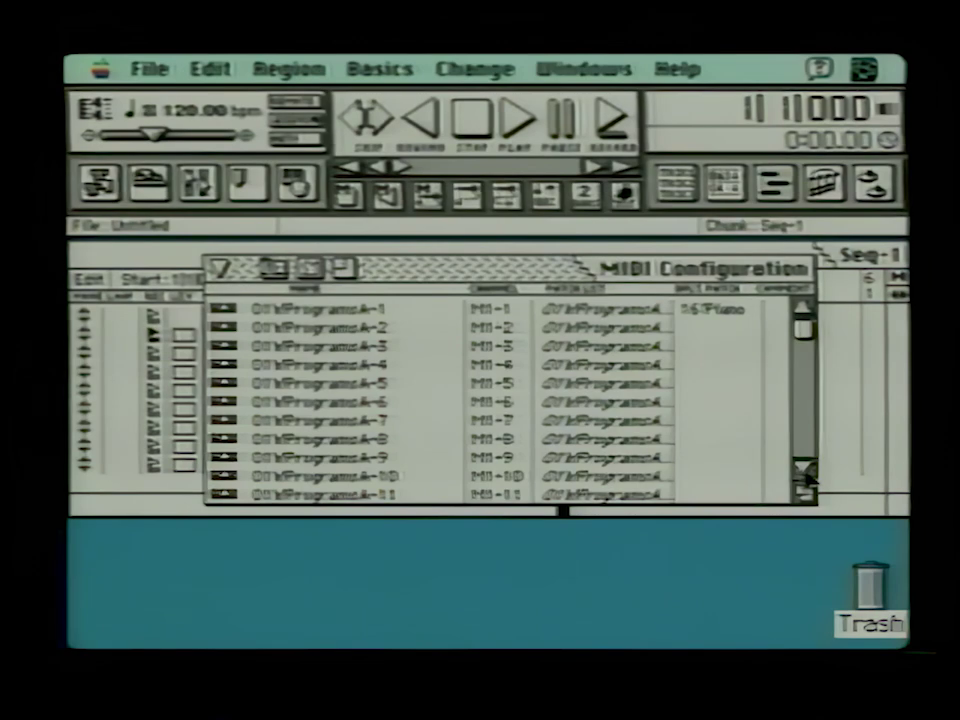
left_click_drag(536, 272, 593, 420)
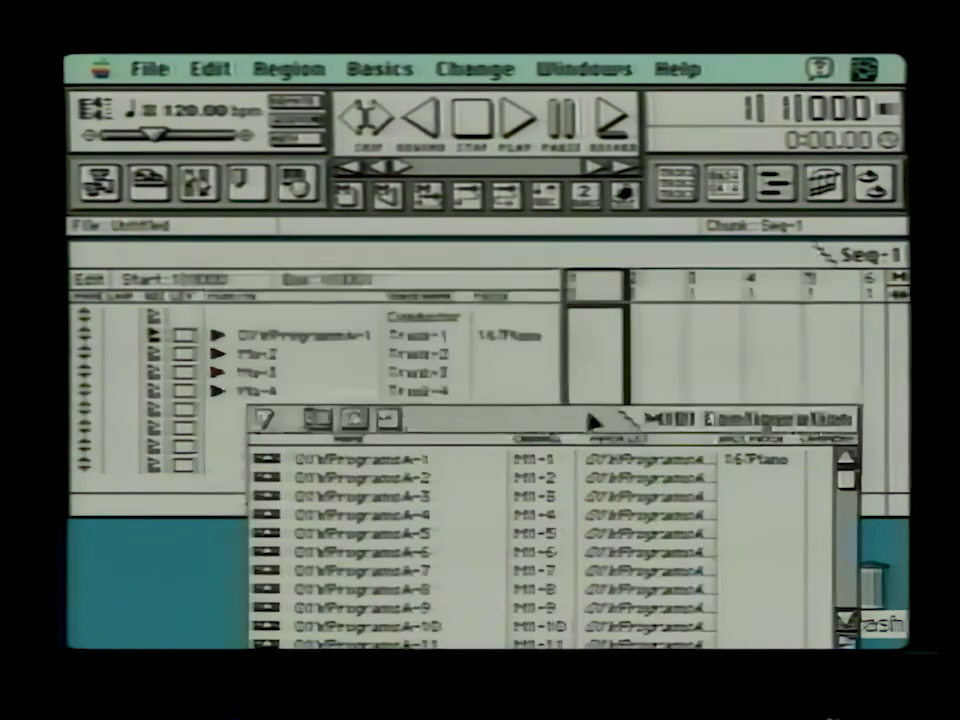
- Insert a patch change to TheStrings at 1|1|000 in Track-1's event list
double_click(424, 338)
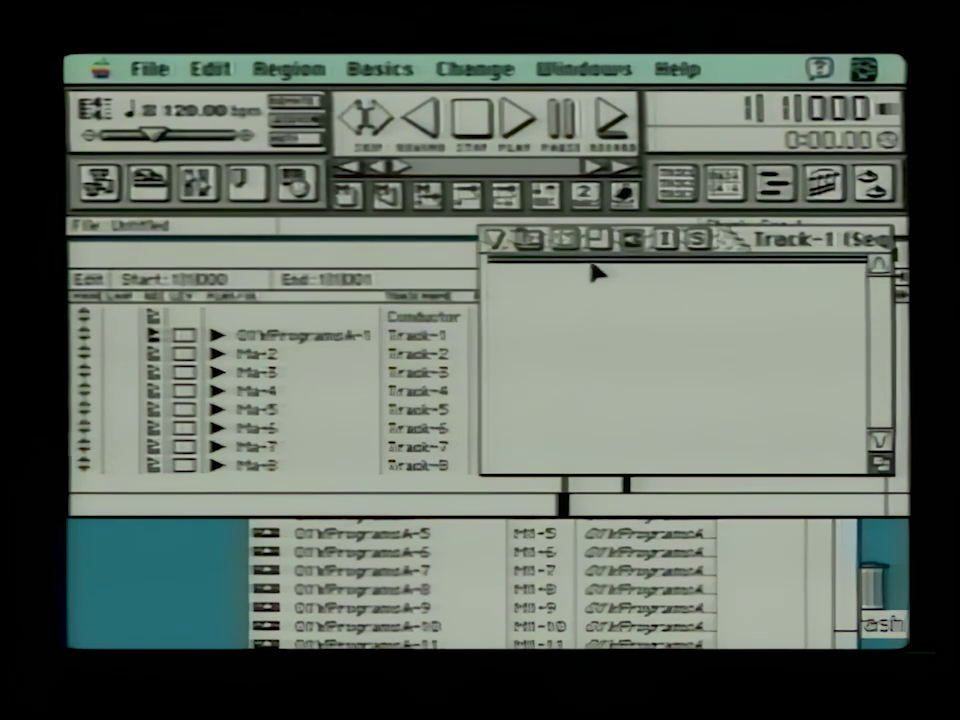
left_click(657, 251)
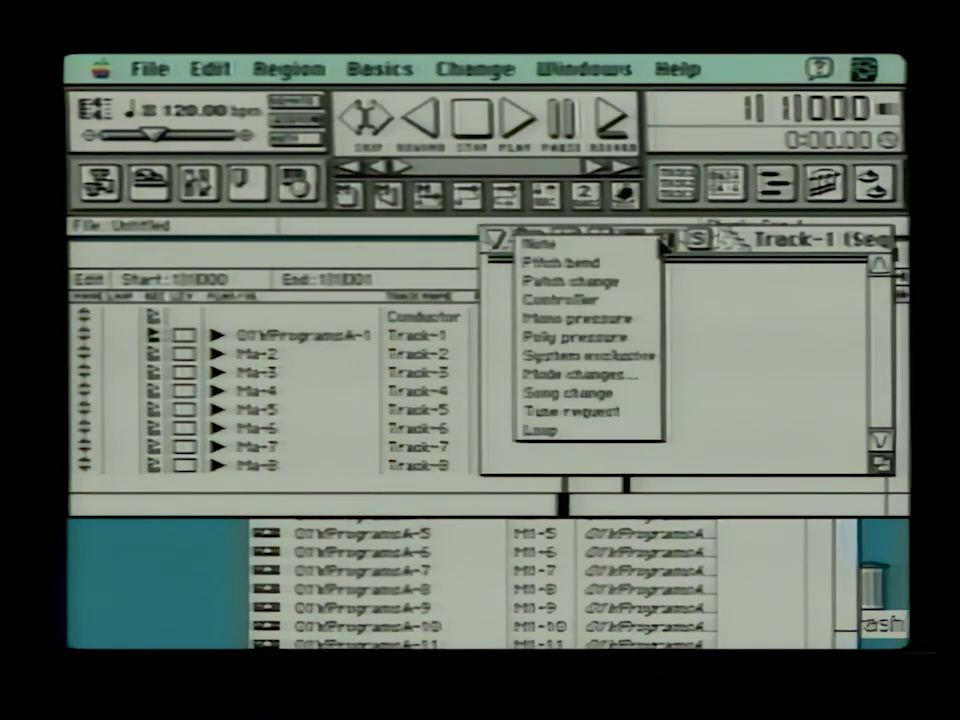
left_click(560, 283)
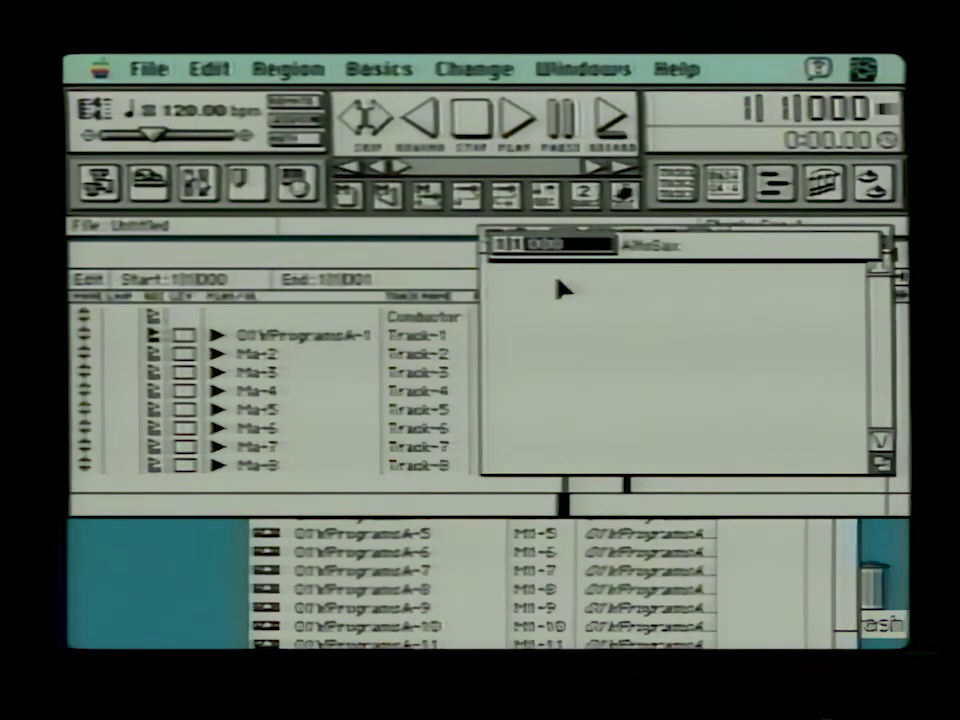
key("Tab")
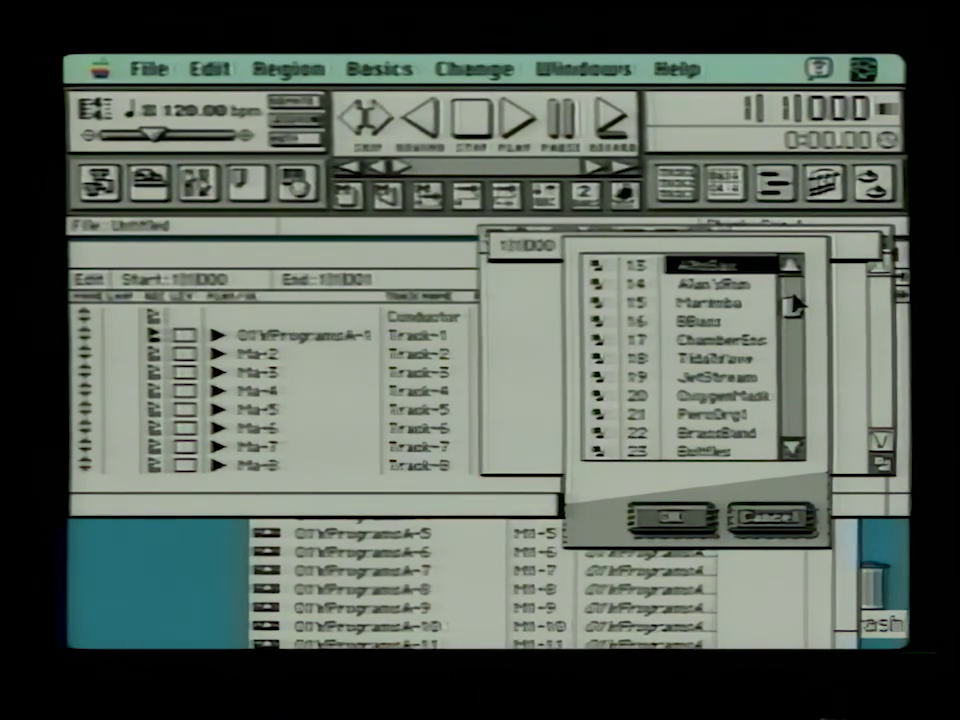
left_click(792, 265)
left_click(712, 285)
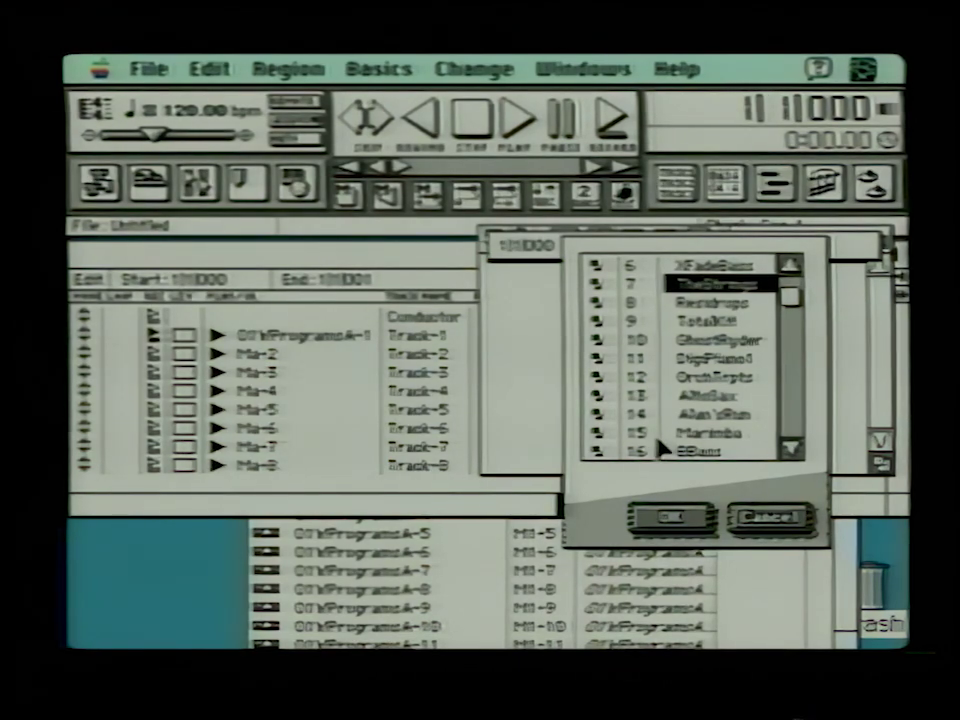
left_click(672, 517)
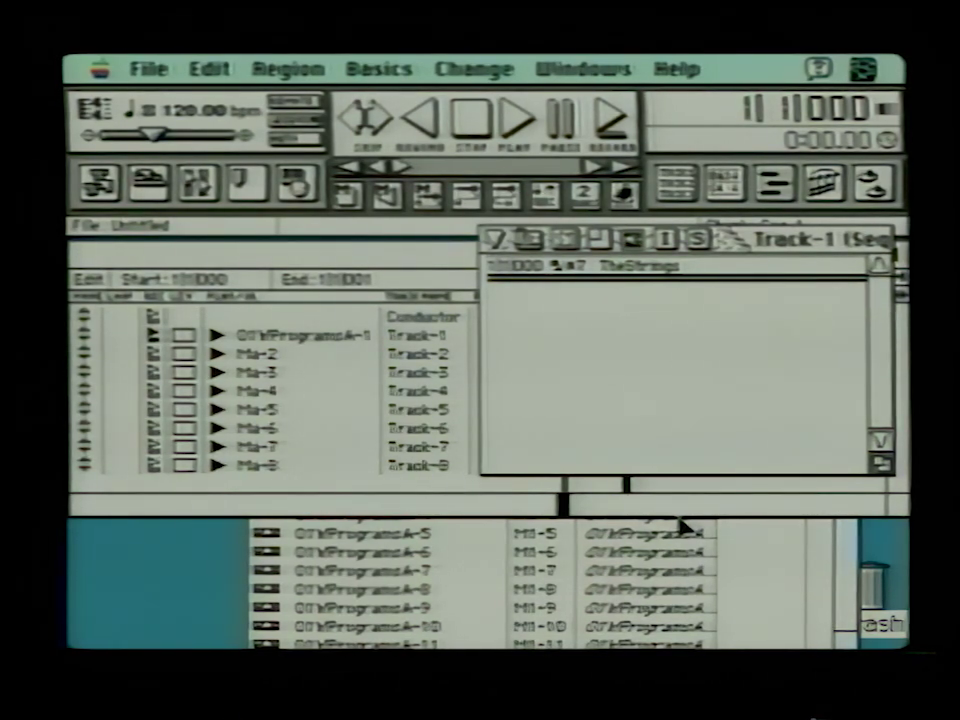
- Move Track-1's event list below the track list, then play the sequence briefly and stop it
left_click_drag(745, 245, 706, 509)
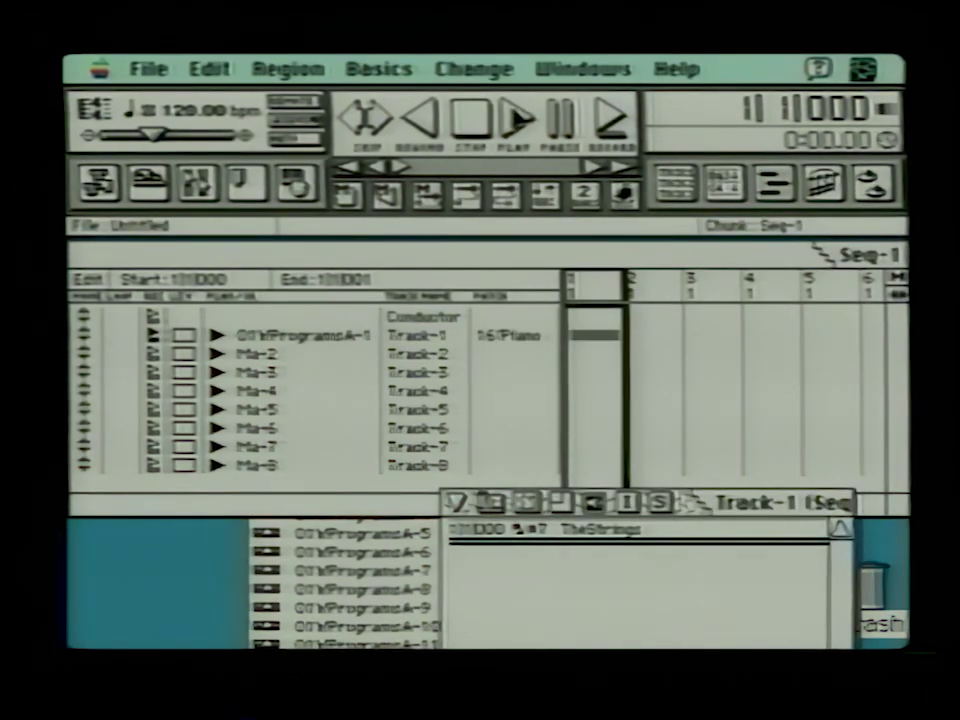
left_click(514, 119)
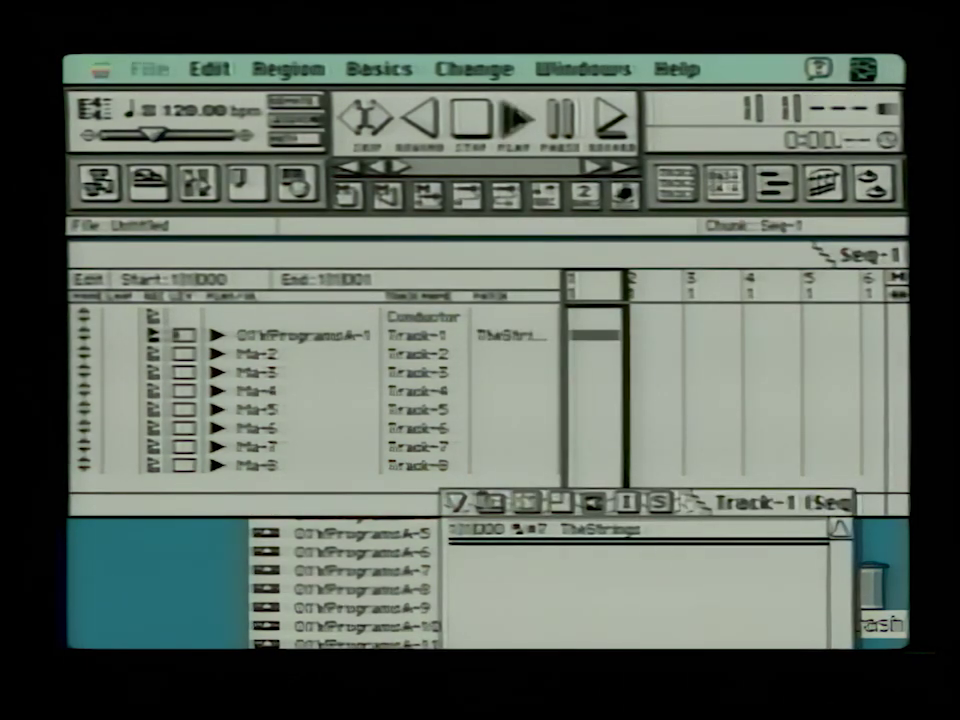
left_click(476, 122)
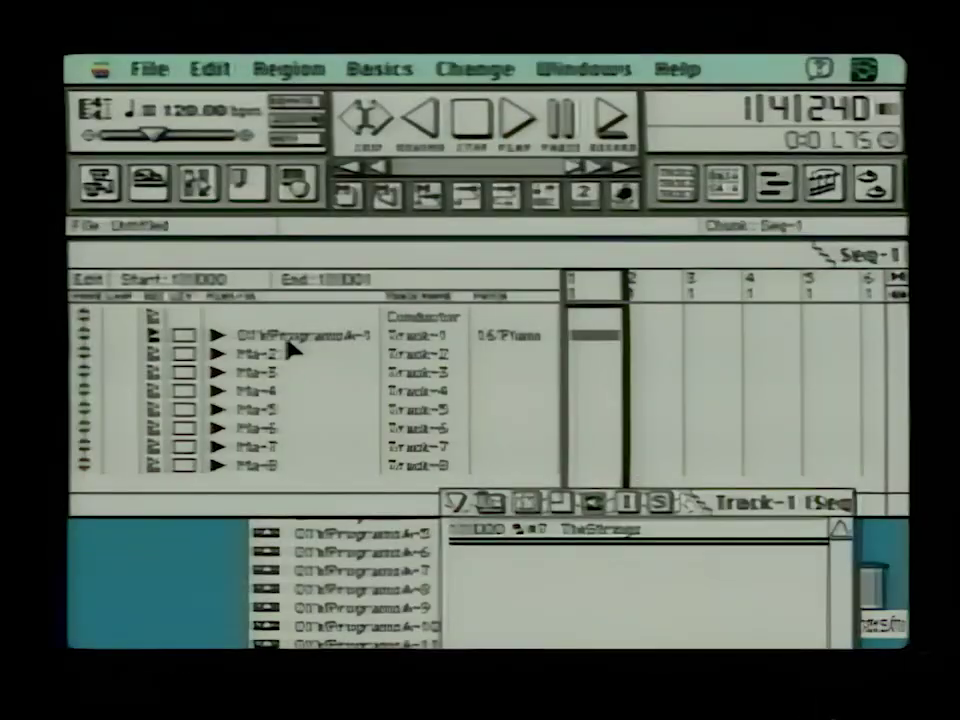
- Review Track-1's MIDI channel assignment and its list of available playback devices
left_click(290, 341)
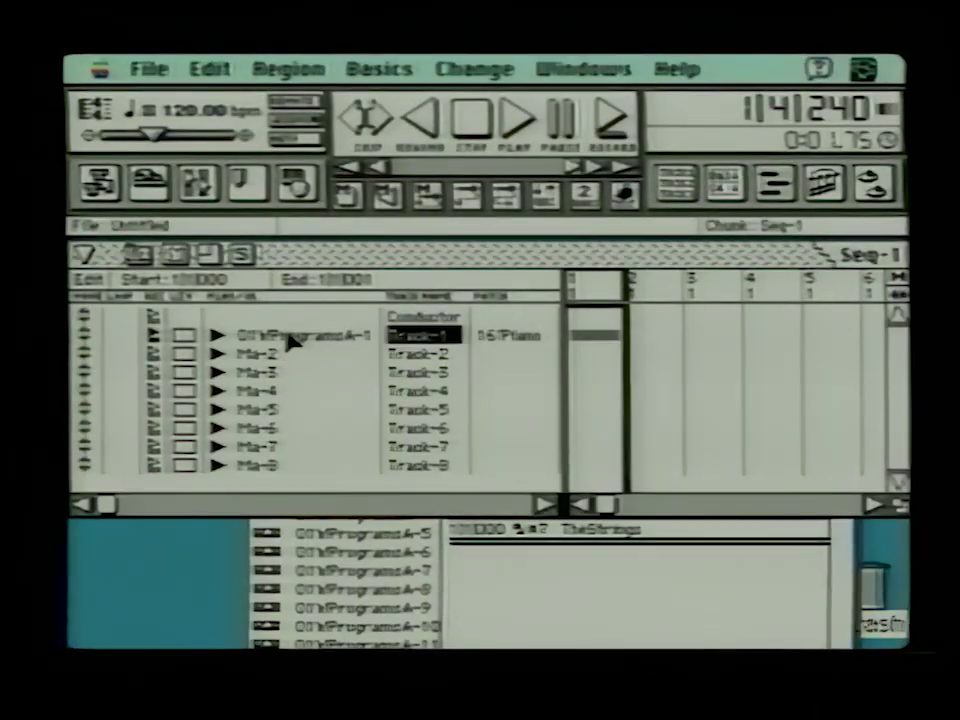
double_click(288, 339)
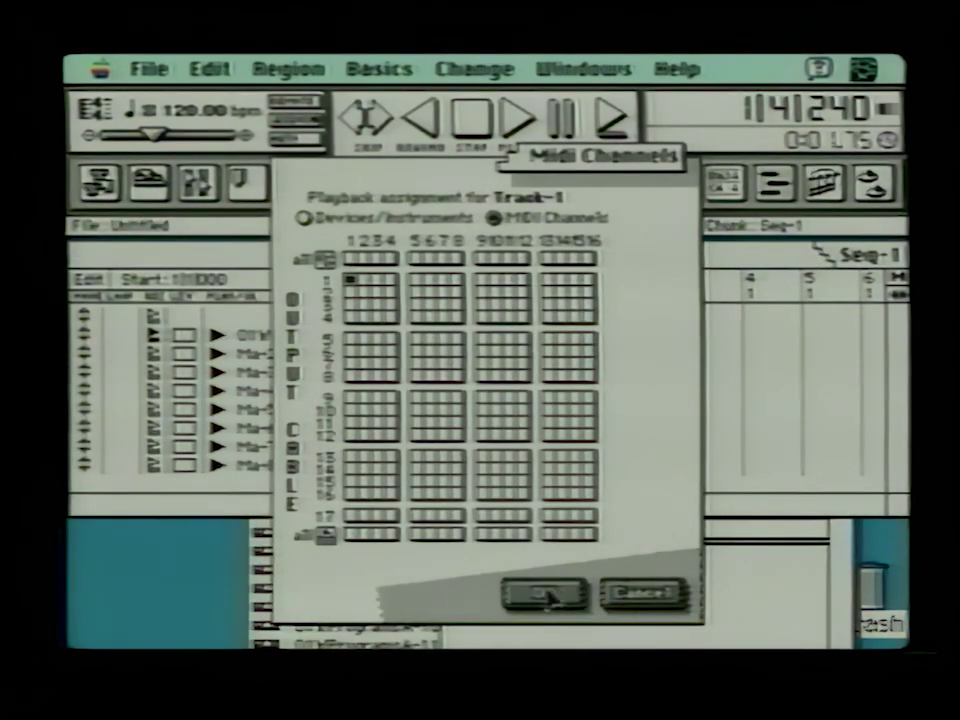
left_click(548, 594)
left_click(260, 345)
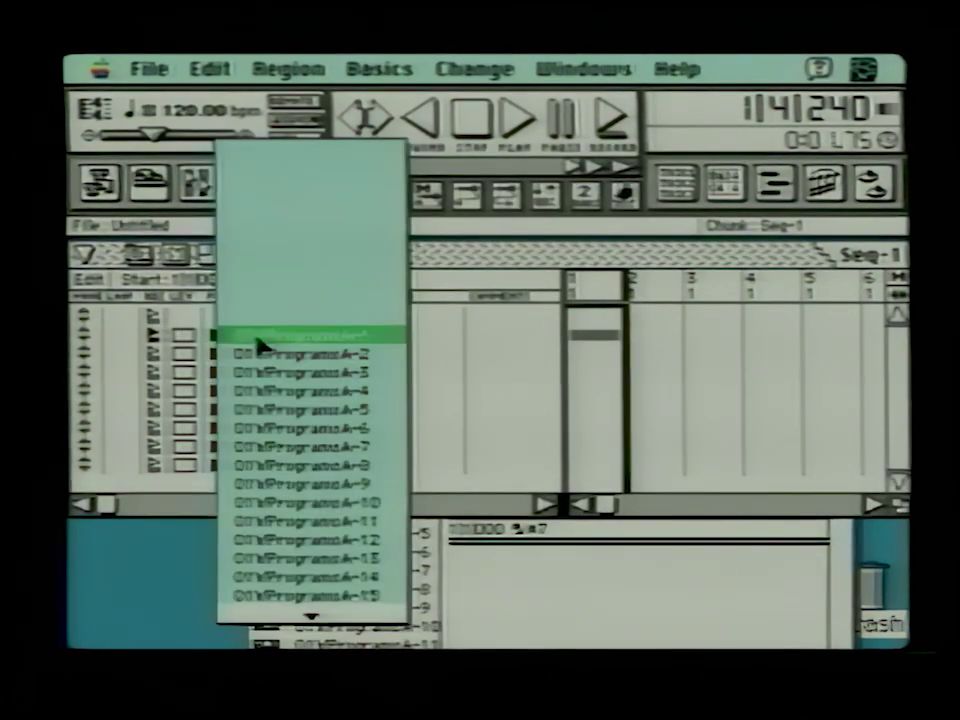
left_click(262, 340)
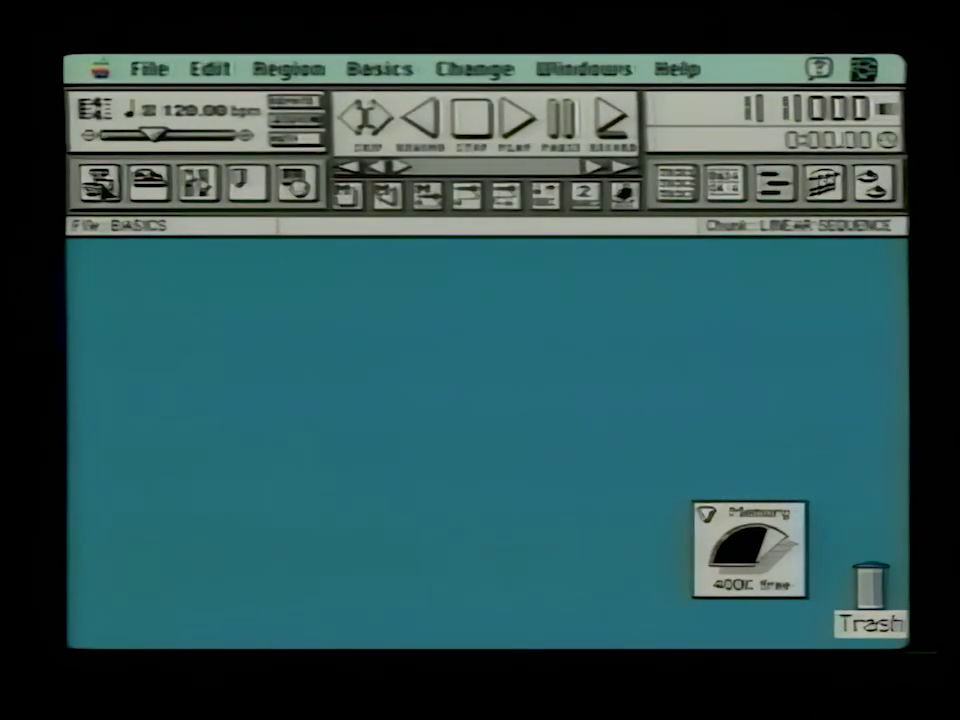
- Open the Chunks window of the BASICS file and make Chorus the chunk that plays
key("shift+c")
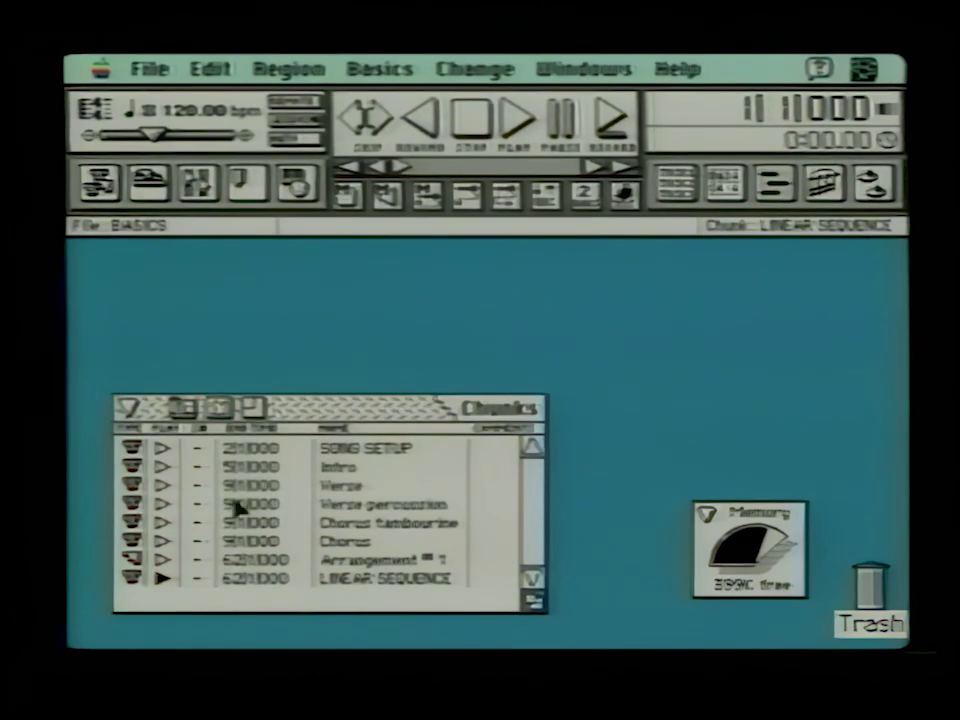
left_click(163, 541)
left_click(347, 542)
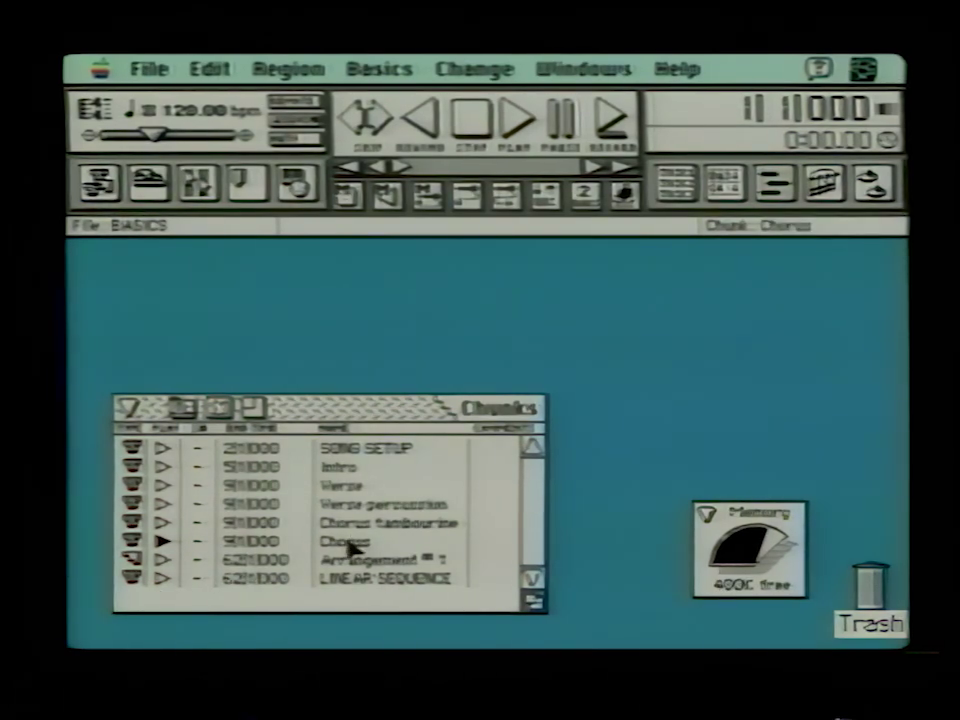
- Open the Chorus chunk's track window, move it below the transport controls and widen it
left_click(348, 544)
double_click(347, 549)
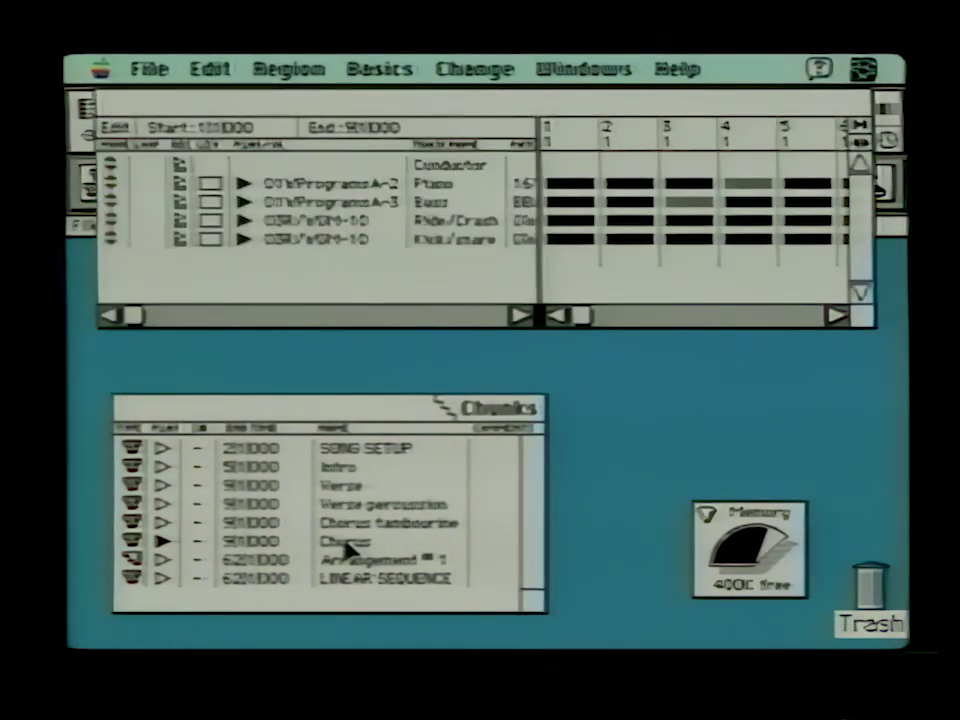
left_click_drag(519, 104, 490, 257)
left_click_drag(842, 476, 882, 478)
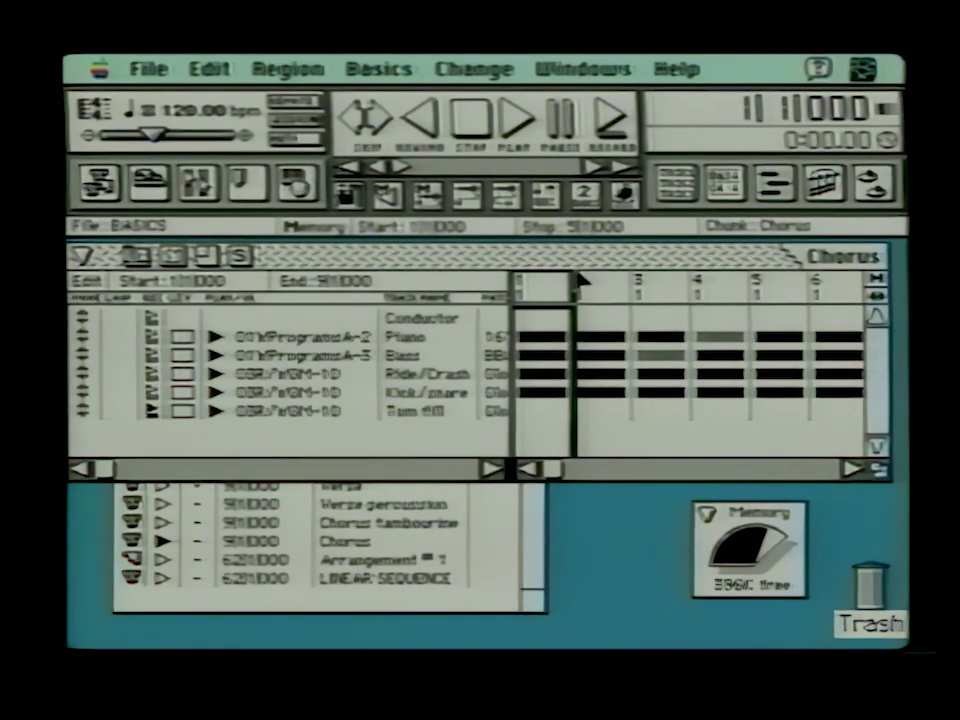
- Play the Chorus between memory points 1|1|000 and 5|1|000, trying automatic stop, automatic rewind and looped playback
left_click(515, 118)
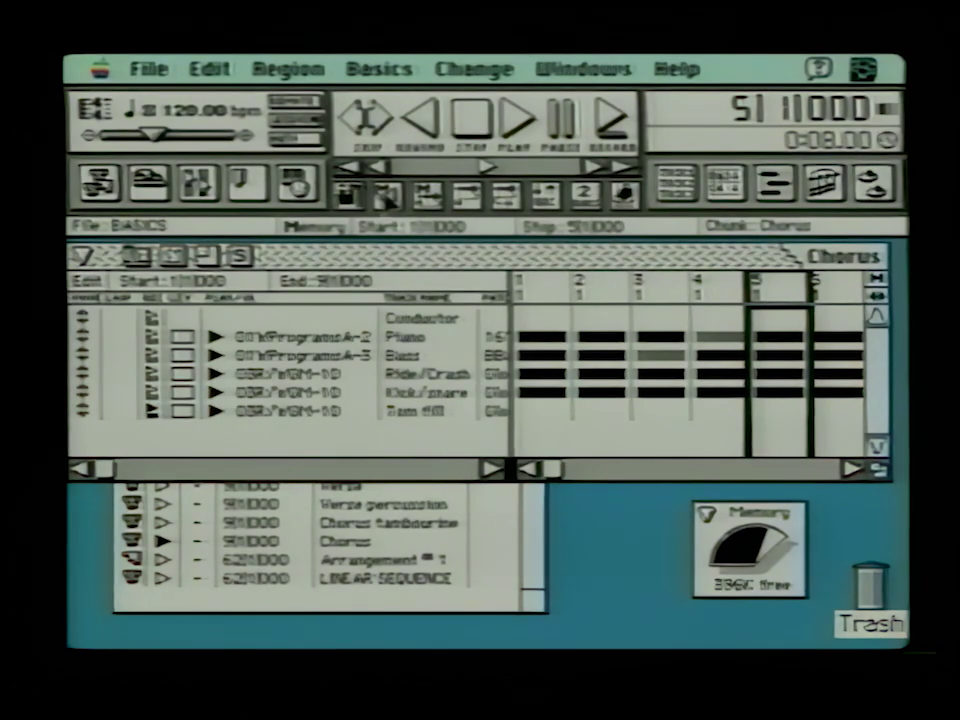
left_click(427, 122)
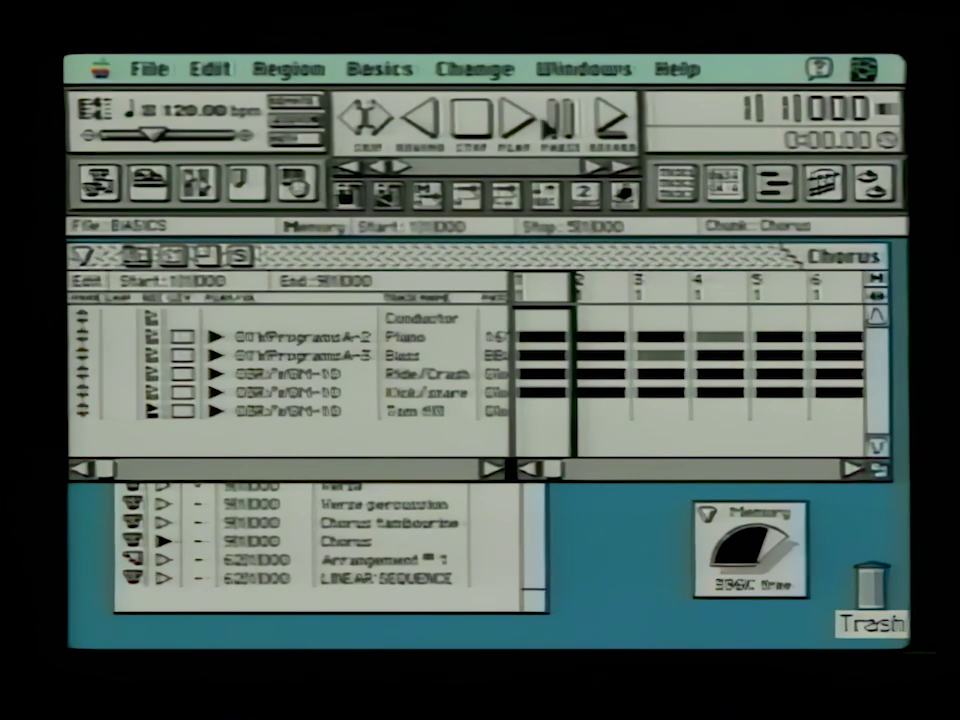
key("space")
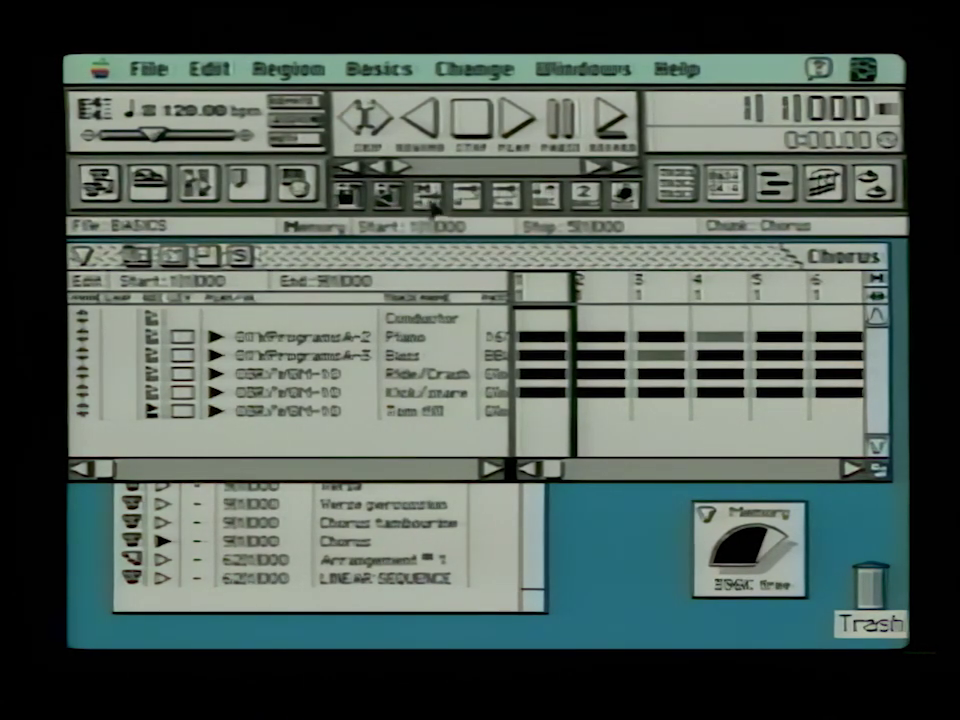
left_click(510, 118)
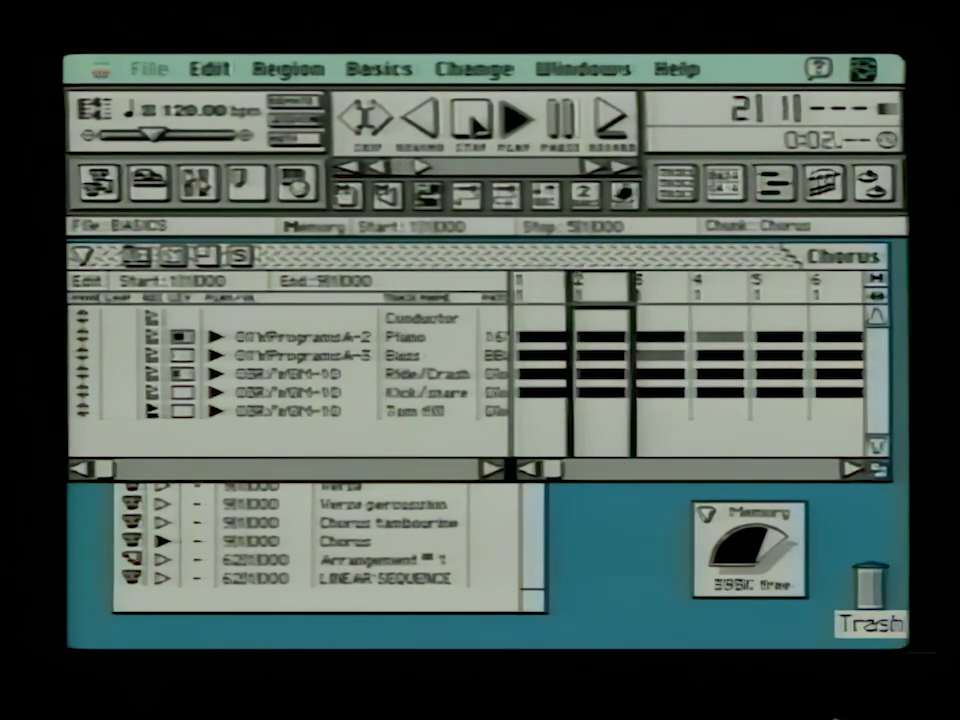
- Stop the Chorus playback, make LINEAR SEQUENCE the chunk that plays and open its track window
left_click(476, 123)
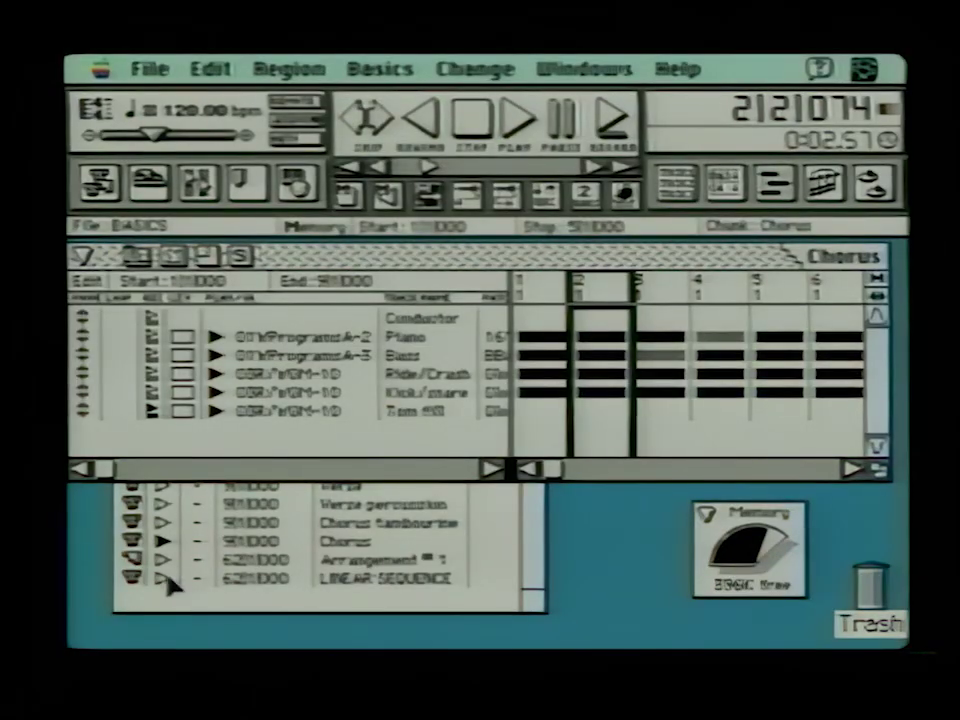
left_click(168, 580)
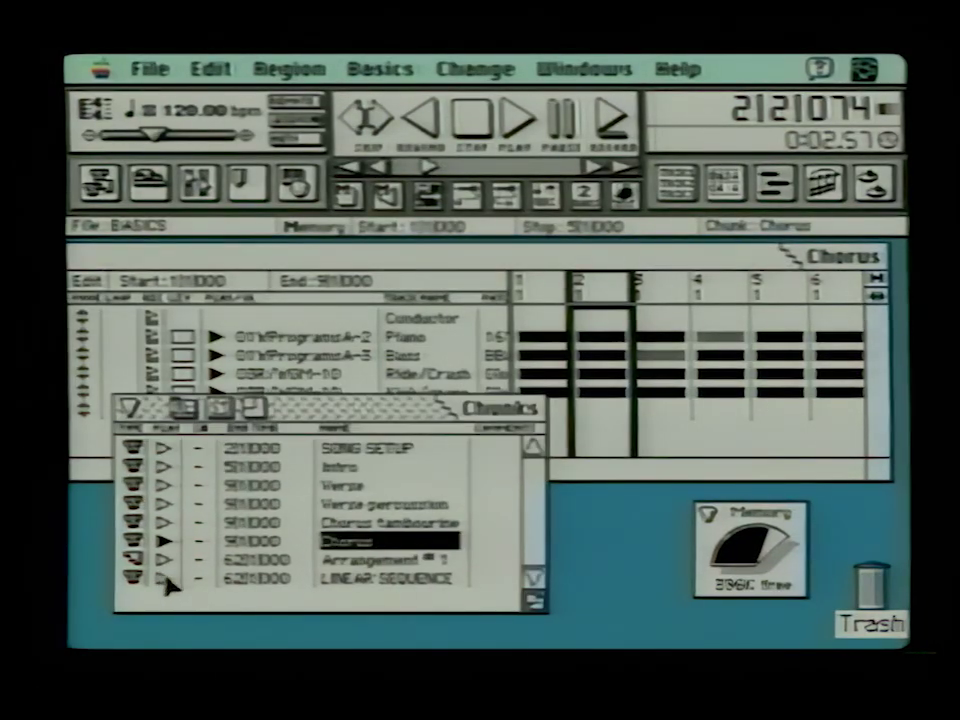
left_click(165, 579)
left_click(366, 578)
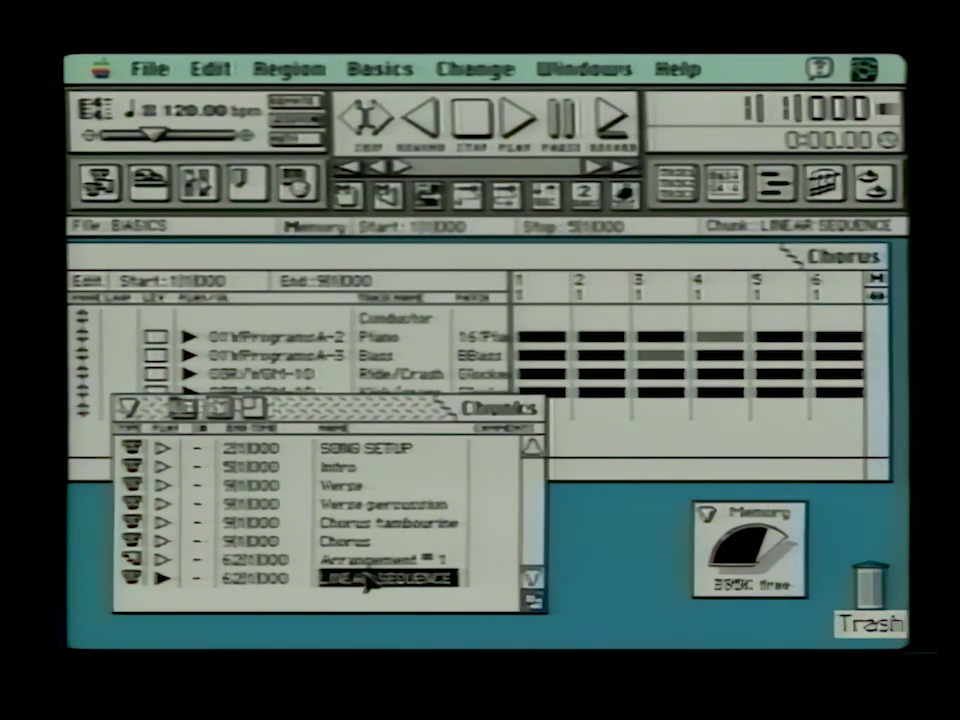
double_click(366, 580)
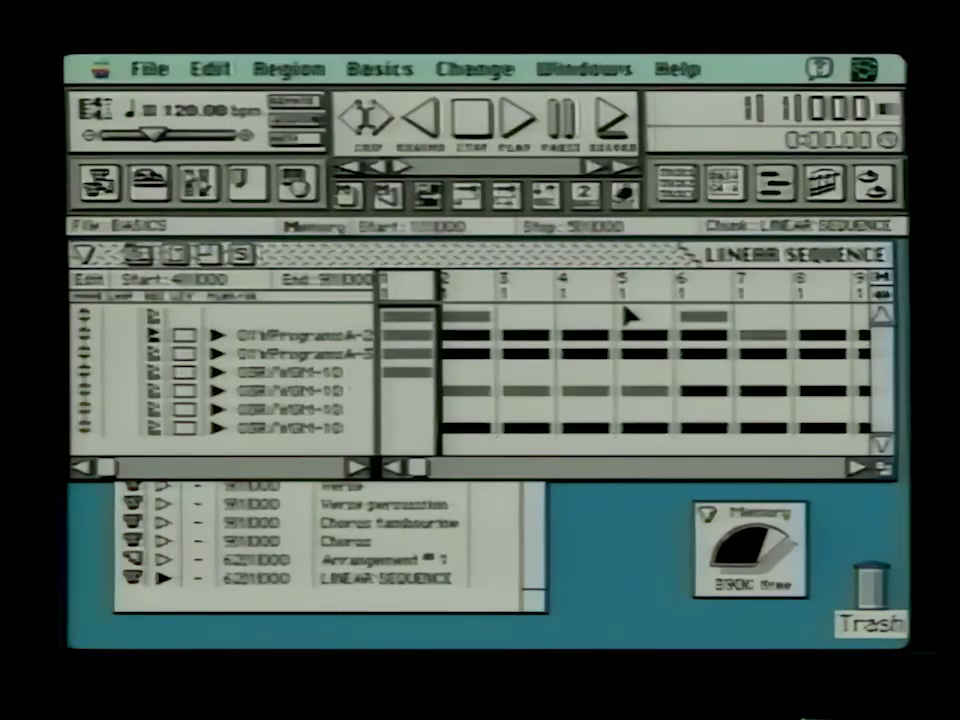
- Use a selected range to set the memory start to 4|1|000 and stop to 9|1|000, and set the edit start to 1|1|000
left_click_drag(592, 305, 815, 270)
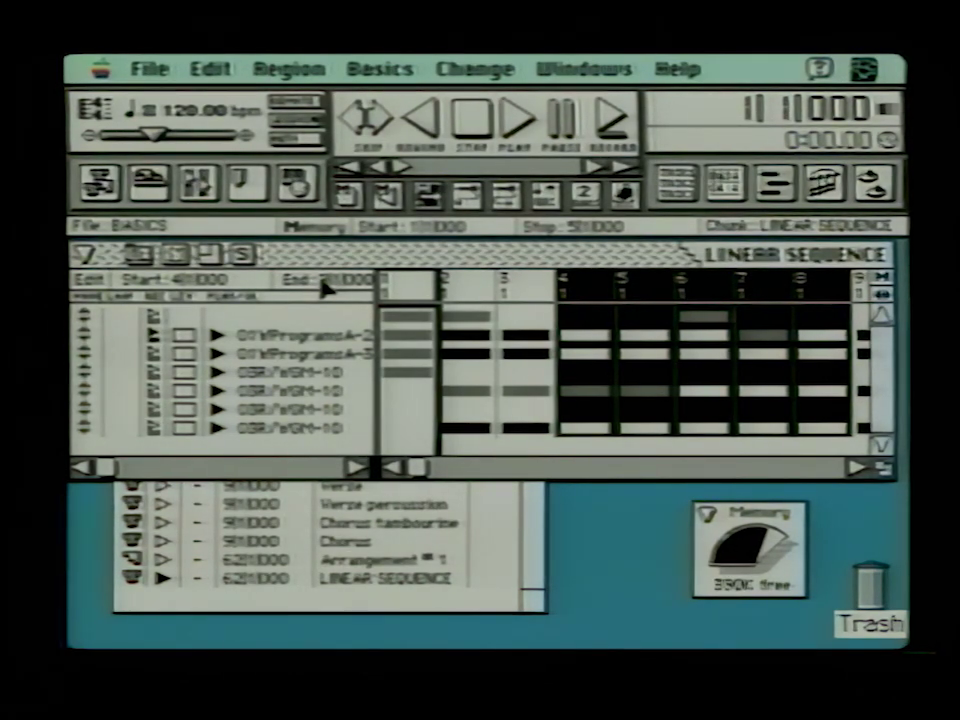
left_click_drag(379, 66, 397, 241)
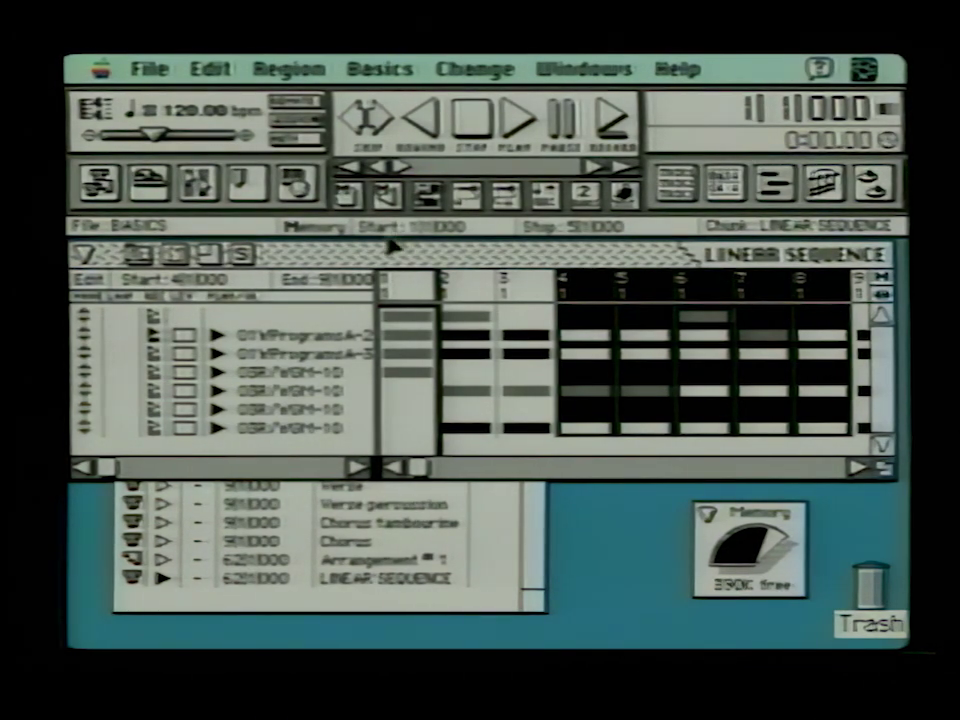
left_click(325, 229)
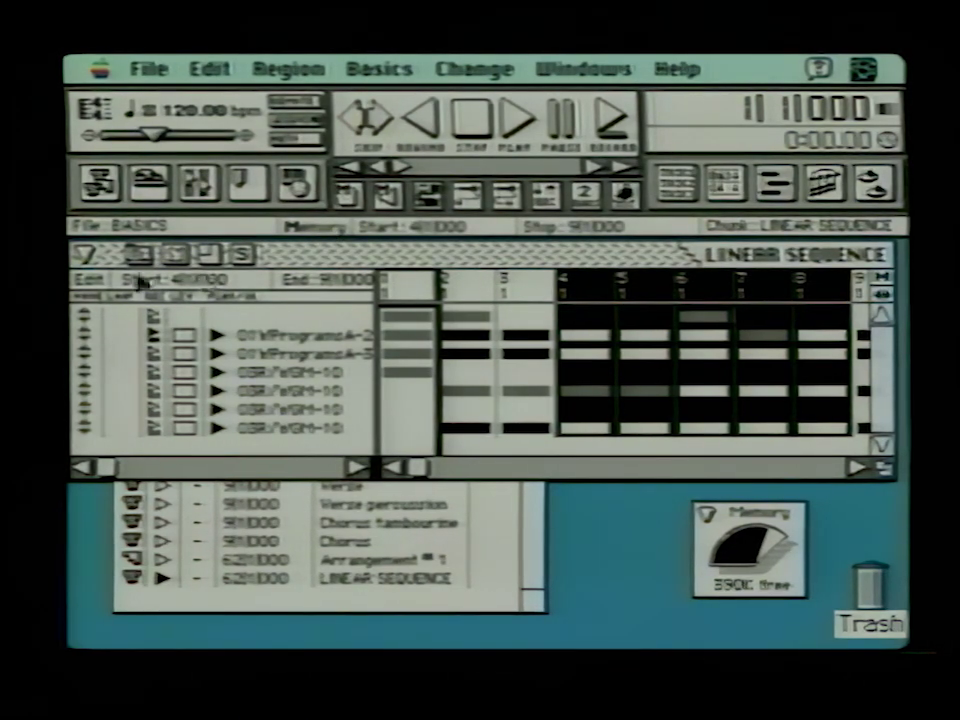
left_click_drag(182, 288, 186, 357)
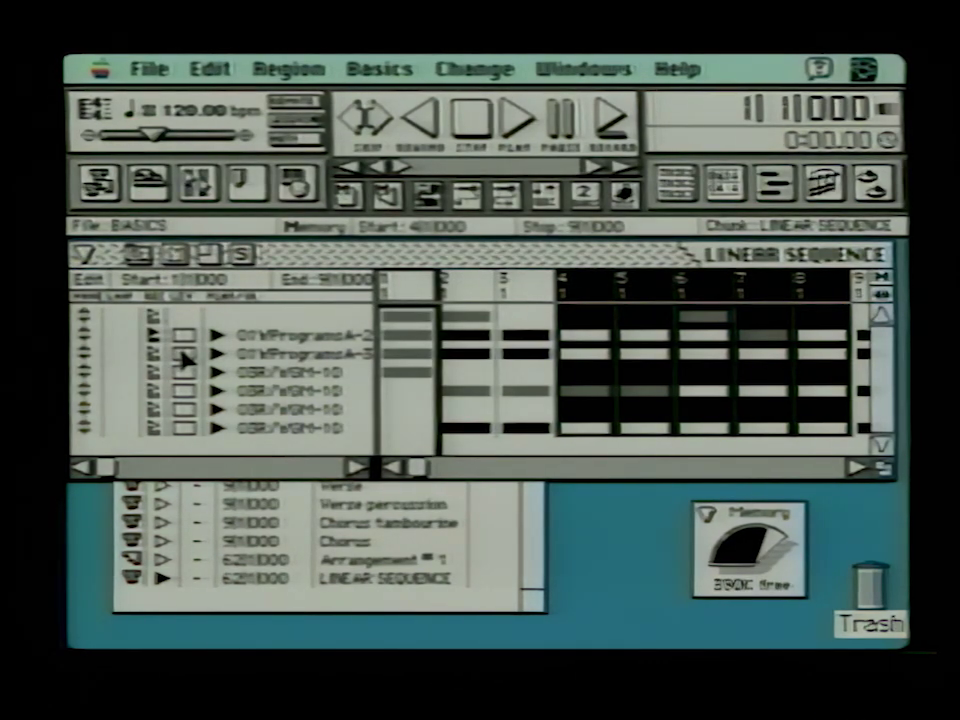
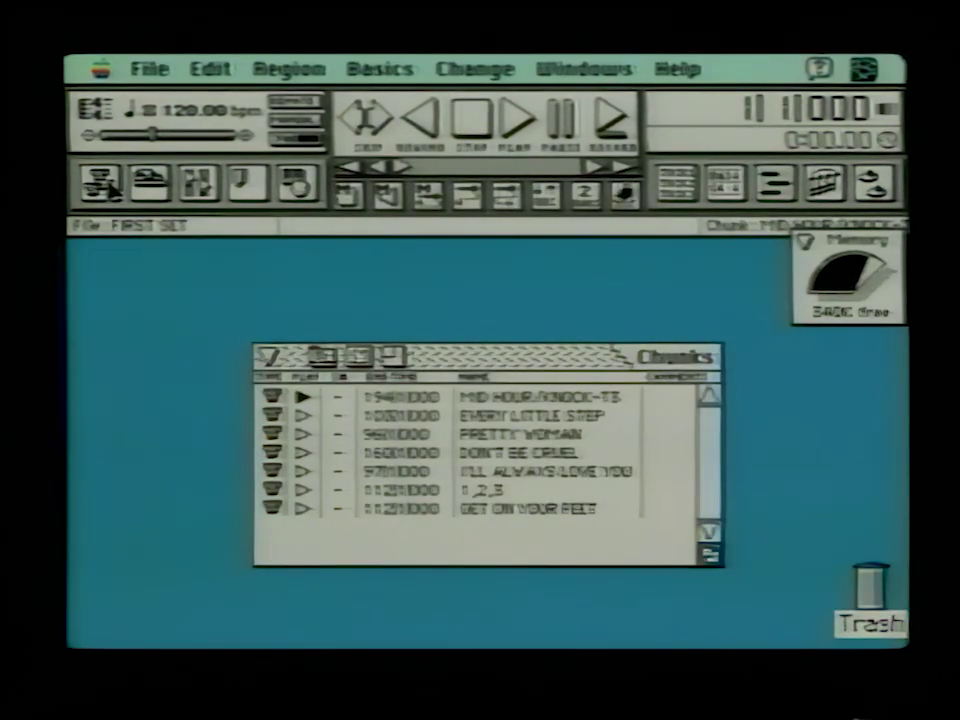
left_click(467, 197)
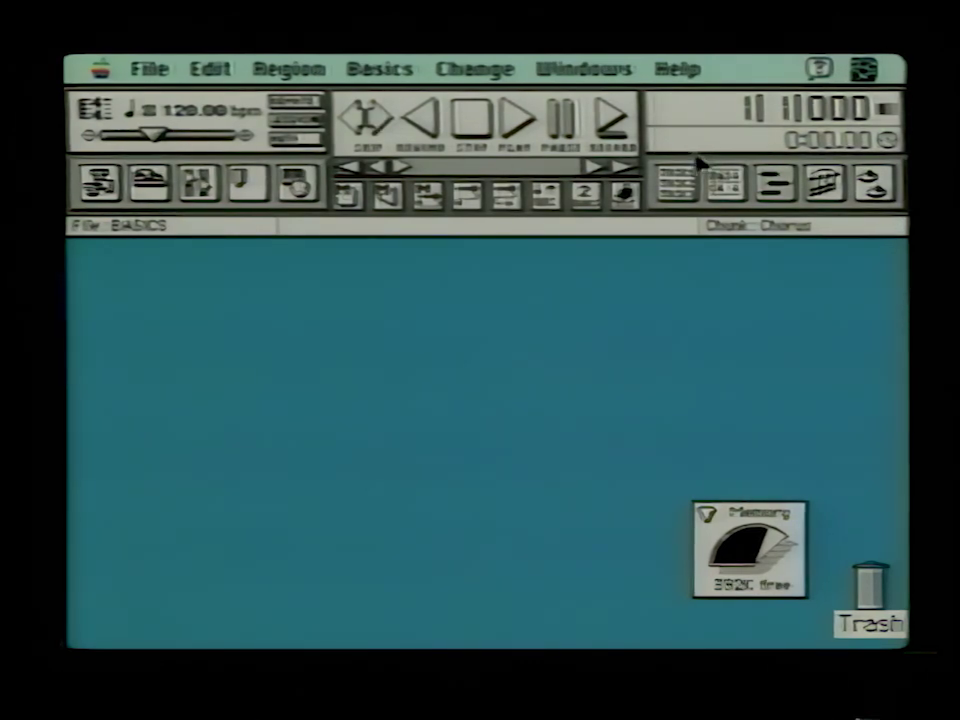
- Open the Chorus track window and the Chunks window of the BASICS file, and close the Chorus track window
left_click(677, 184)
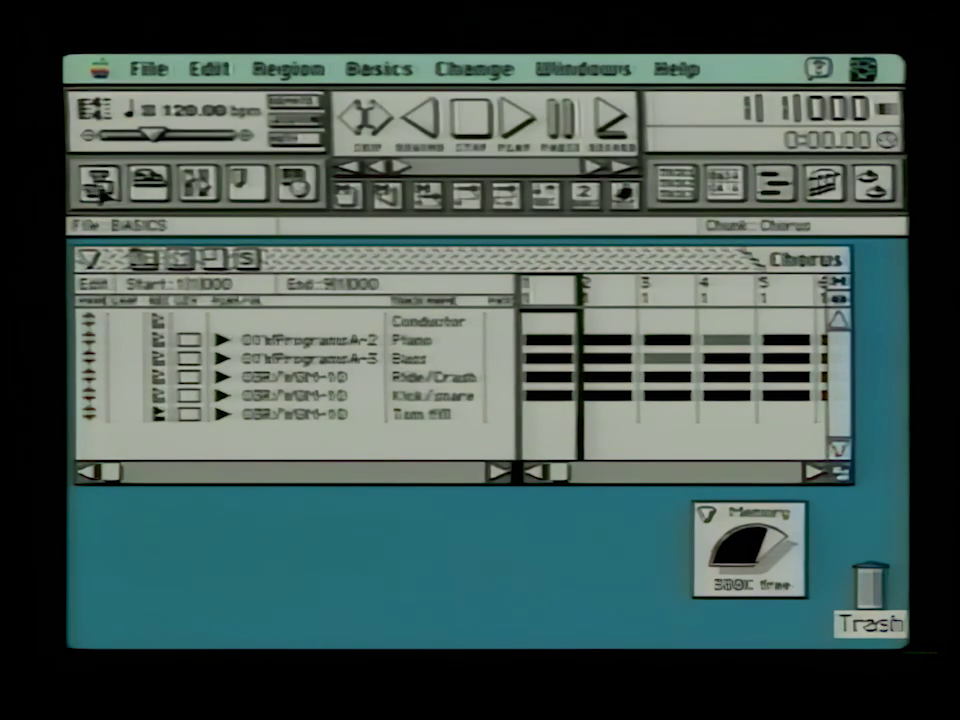
left_click(98, 190)
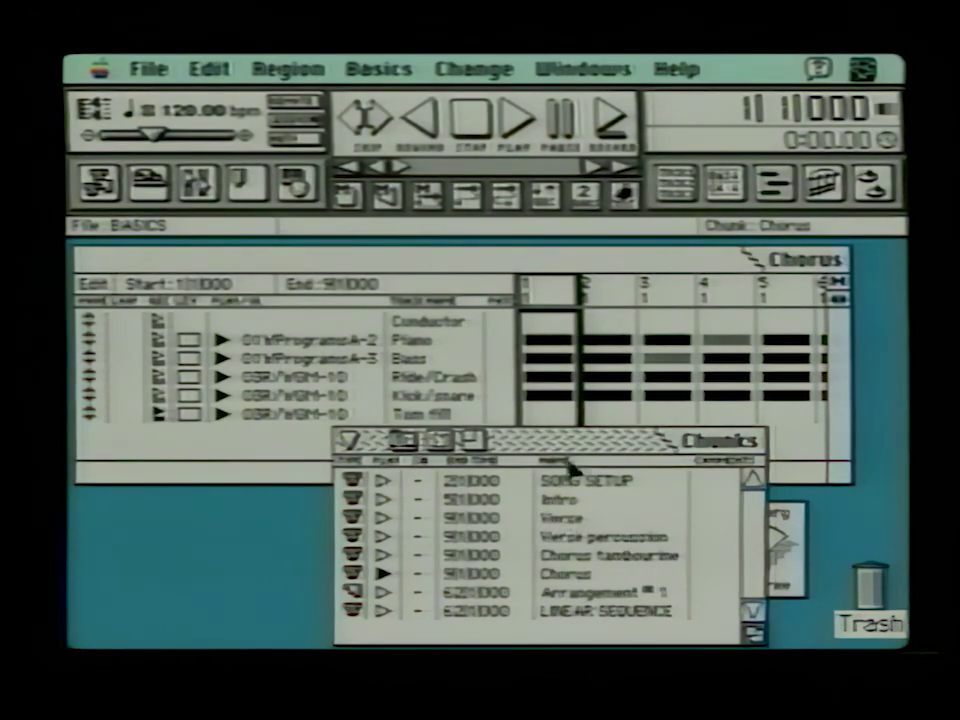
left_click(595, 518)
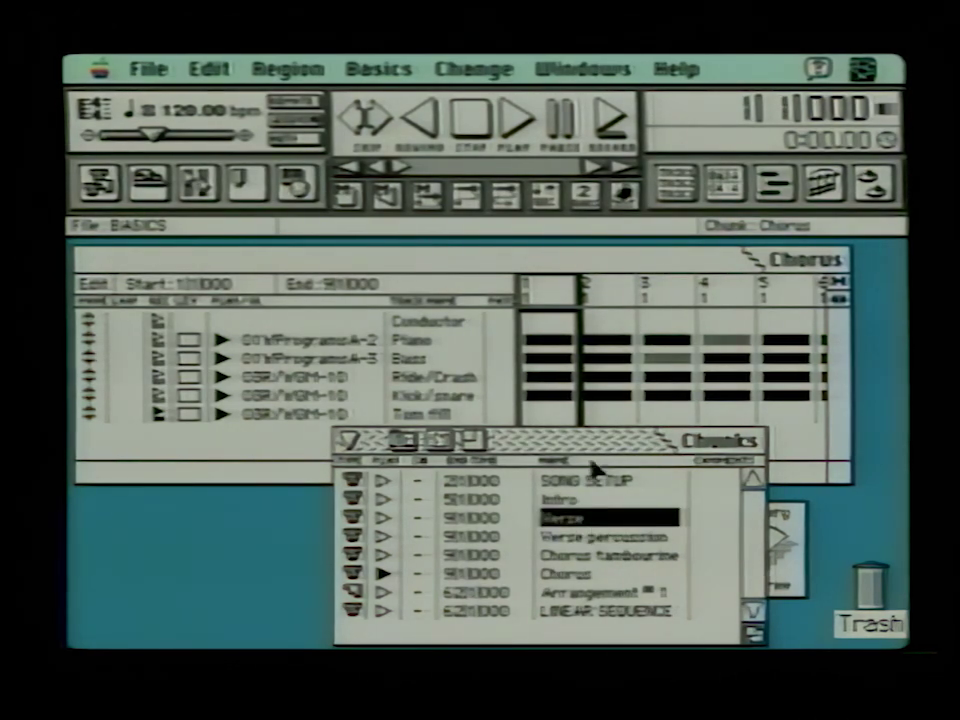
left_click(680, 189)
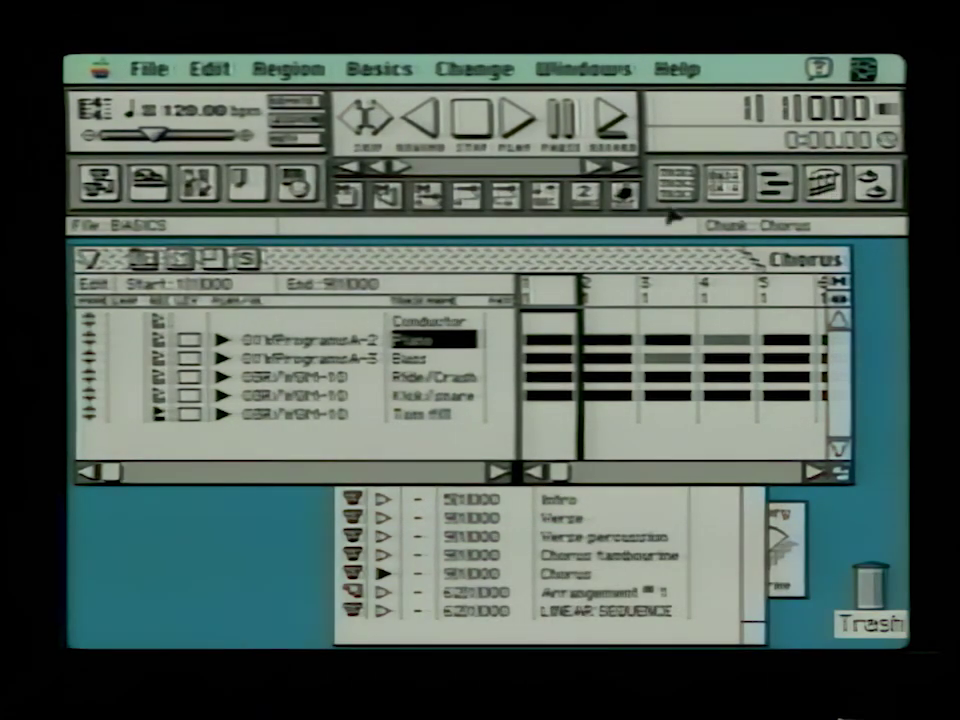
left_click(89, 260)
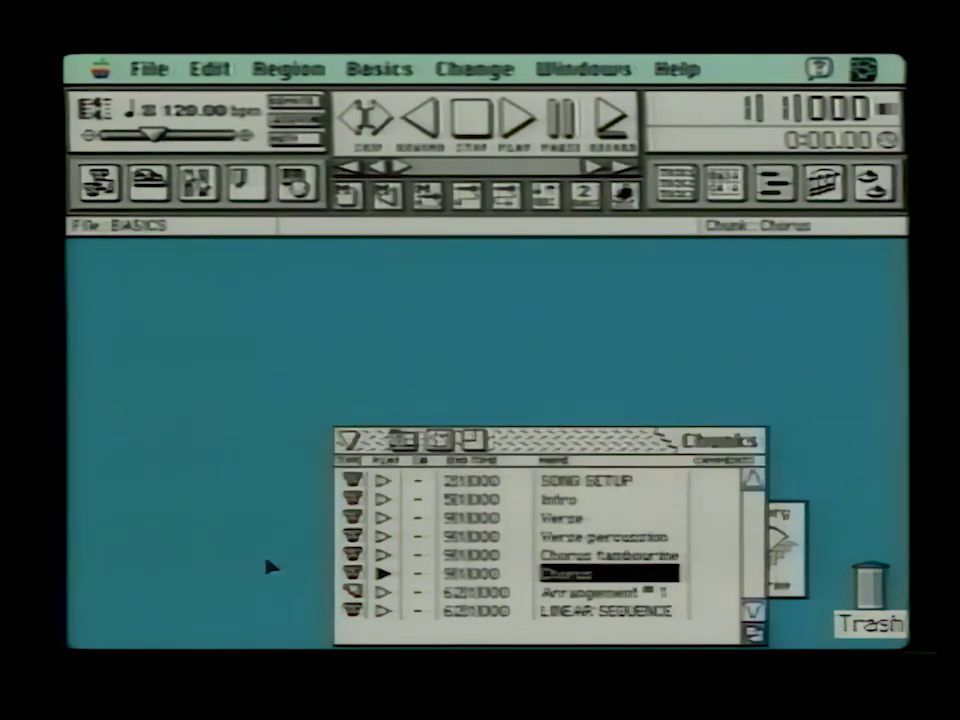
- Make LINEAR SEQUENCE the chunk that plays and open its track window and its list of markers
left_click(385, 611)
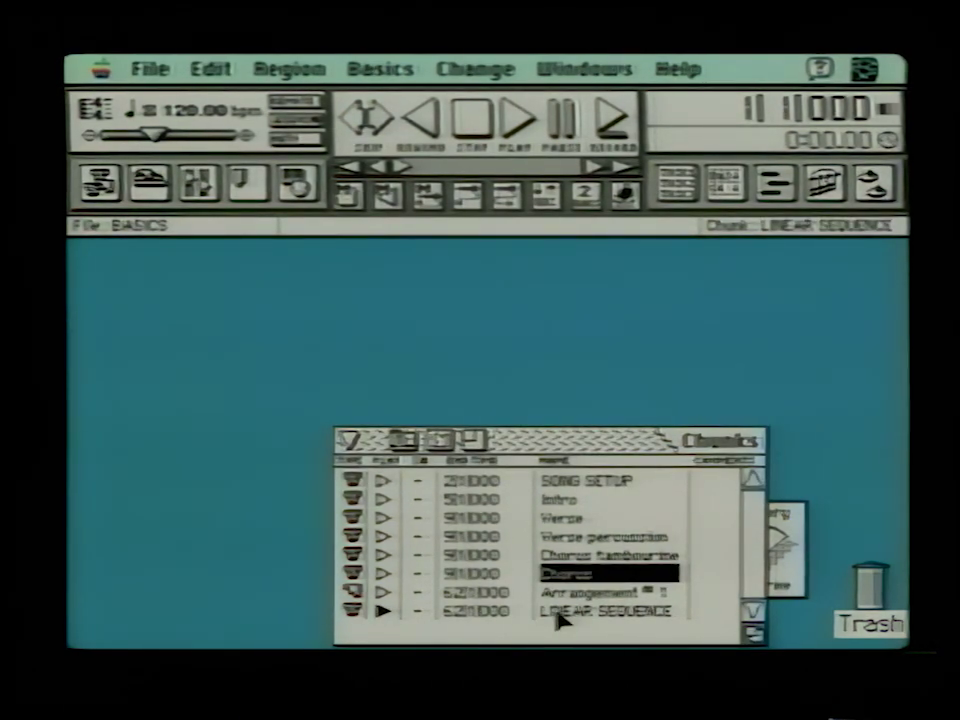
double_click(557, 614)
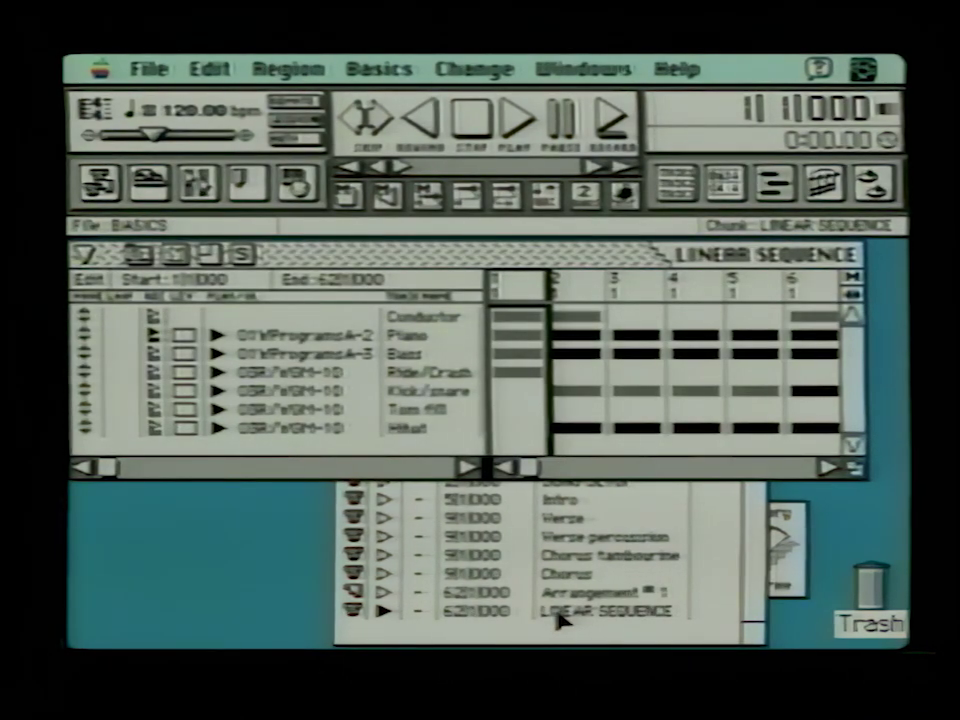
left_click(274, 203)
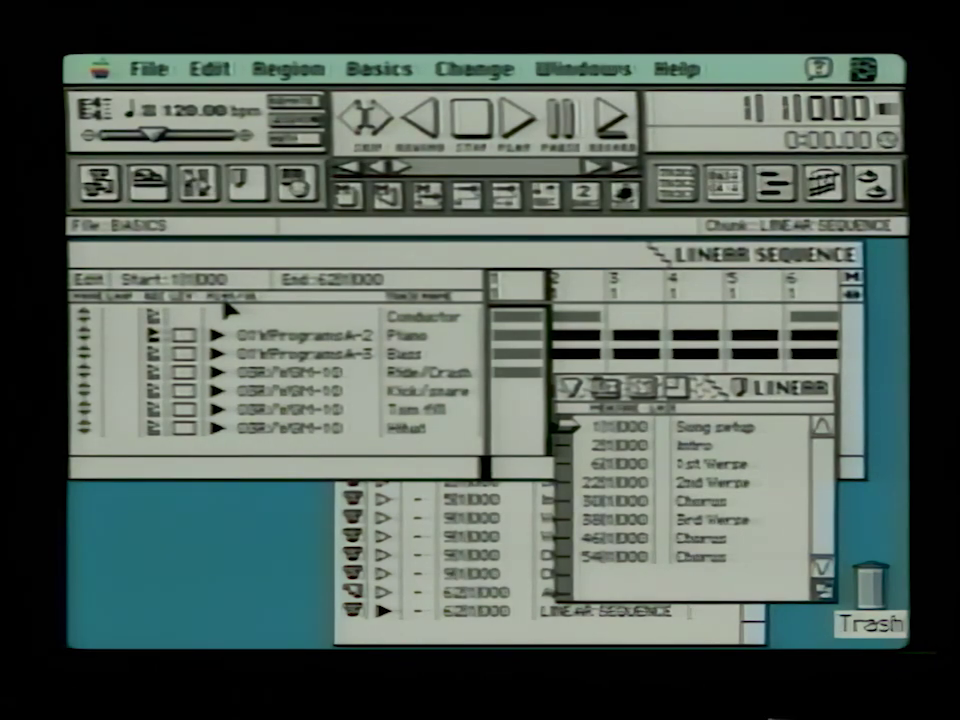
- Loop the Piano through Hihat tracks of LINEAR SEQUENCE from 2|1|000 to 6|1|000, playing 4 times
left_click(625, 312)
left_click_drag(556, 282, 763, 291)
left_click_drag(422, 339, 428, 445)
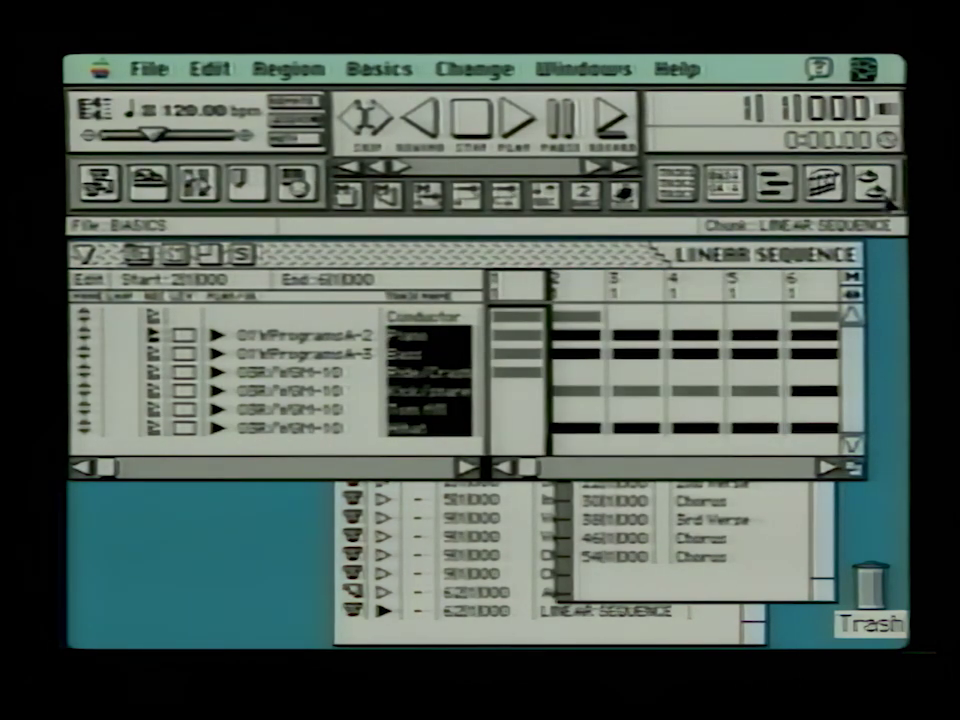
left_click(883, 197)
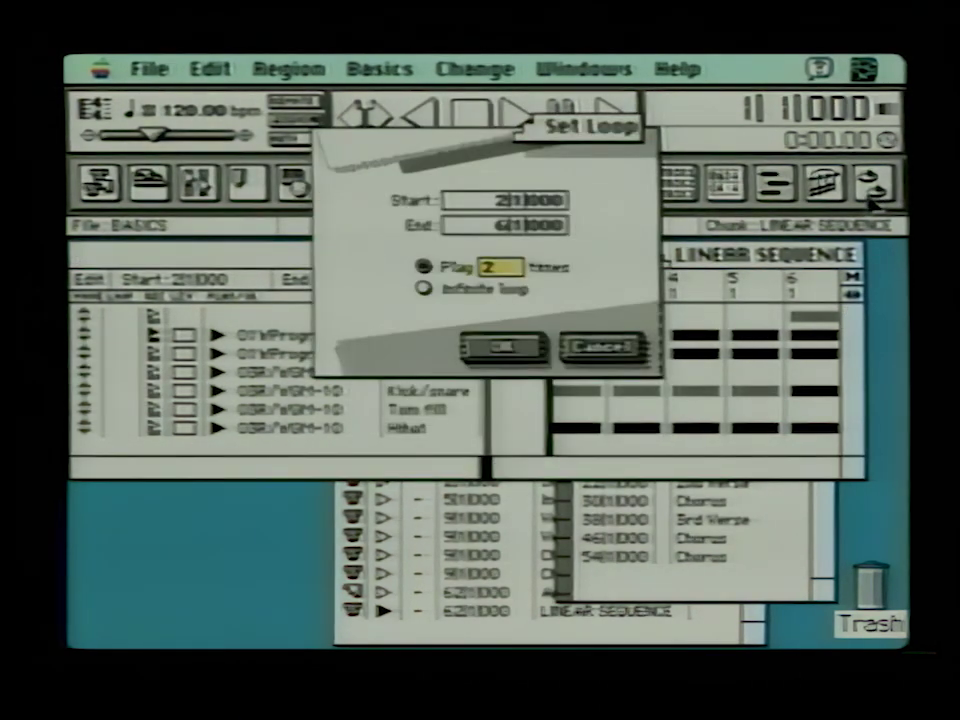
left_click(497, 345)
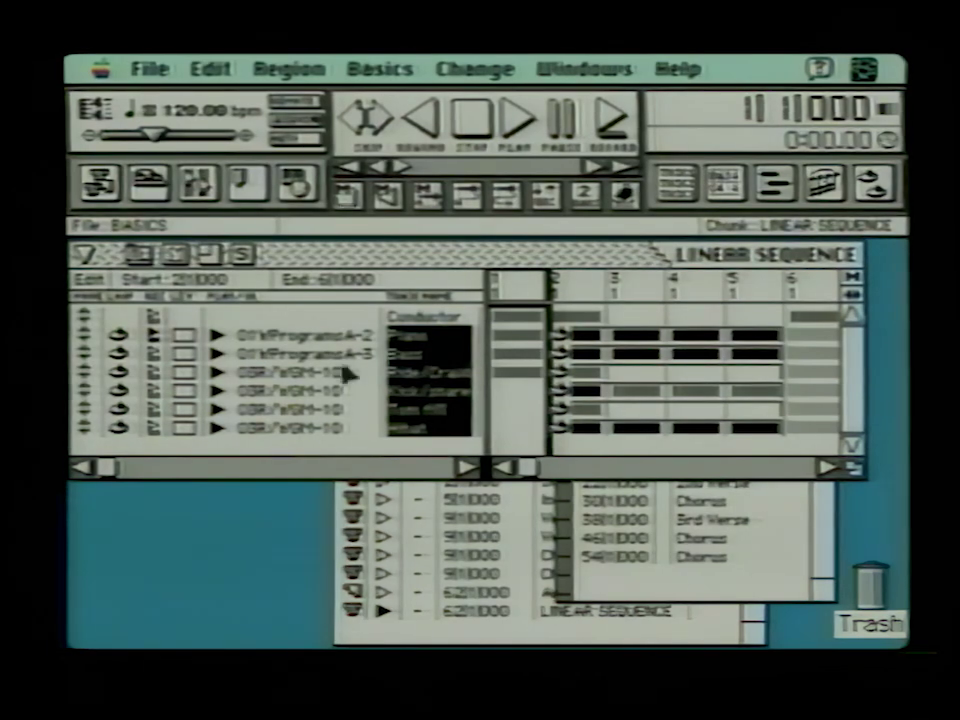
- Cut the loop event at 2|1|000 from the Piano track's event list and close the list
left_click(120, 350)
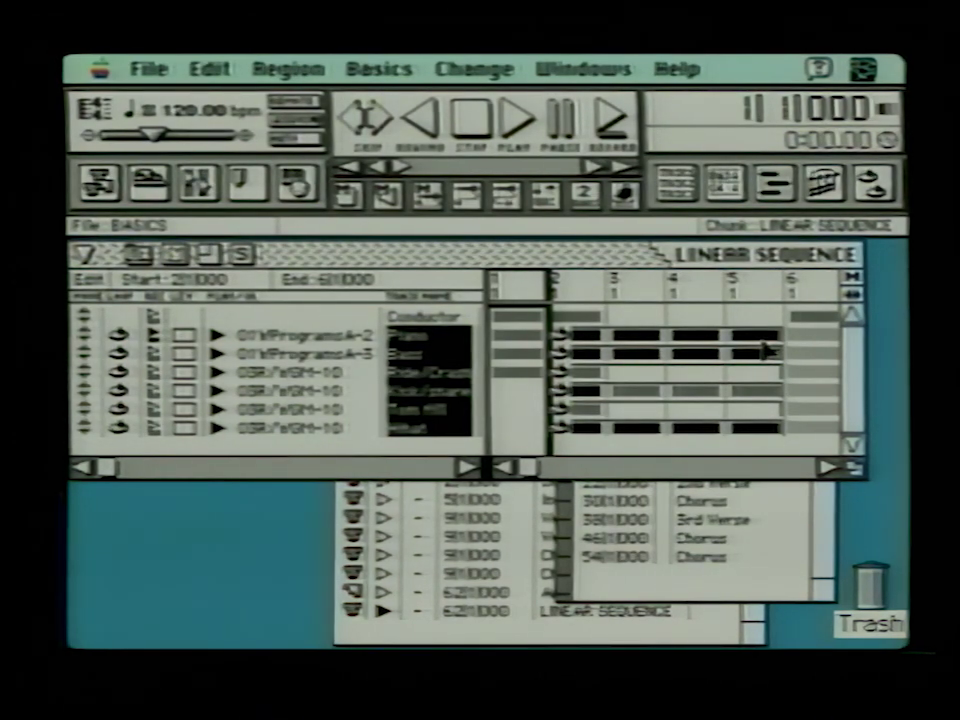
left_click(419, 338)
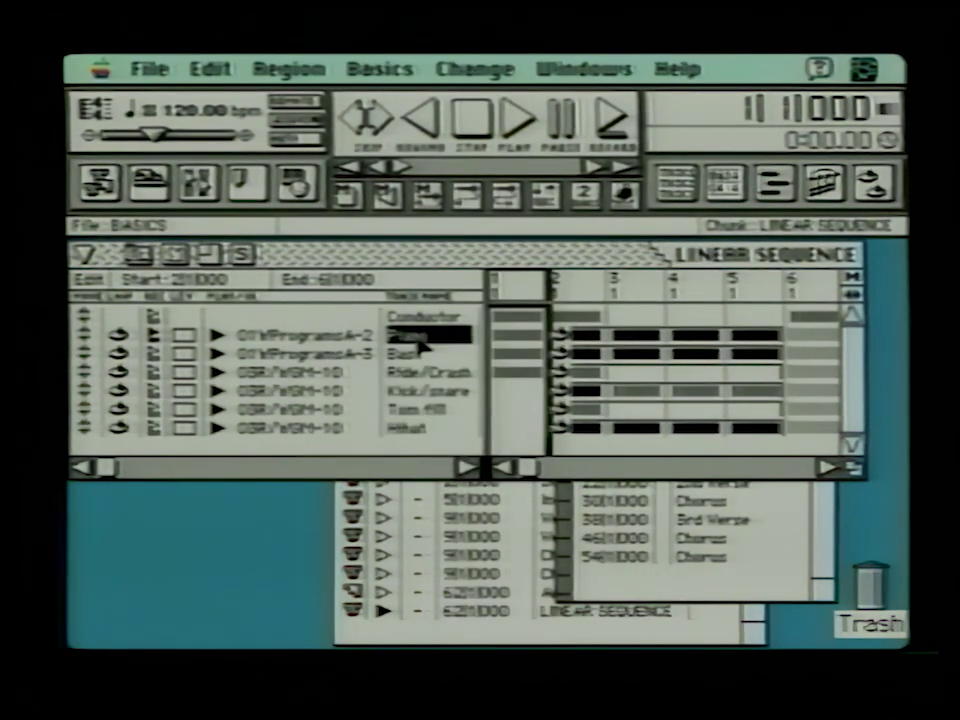
left_click(730, 186)
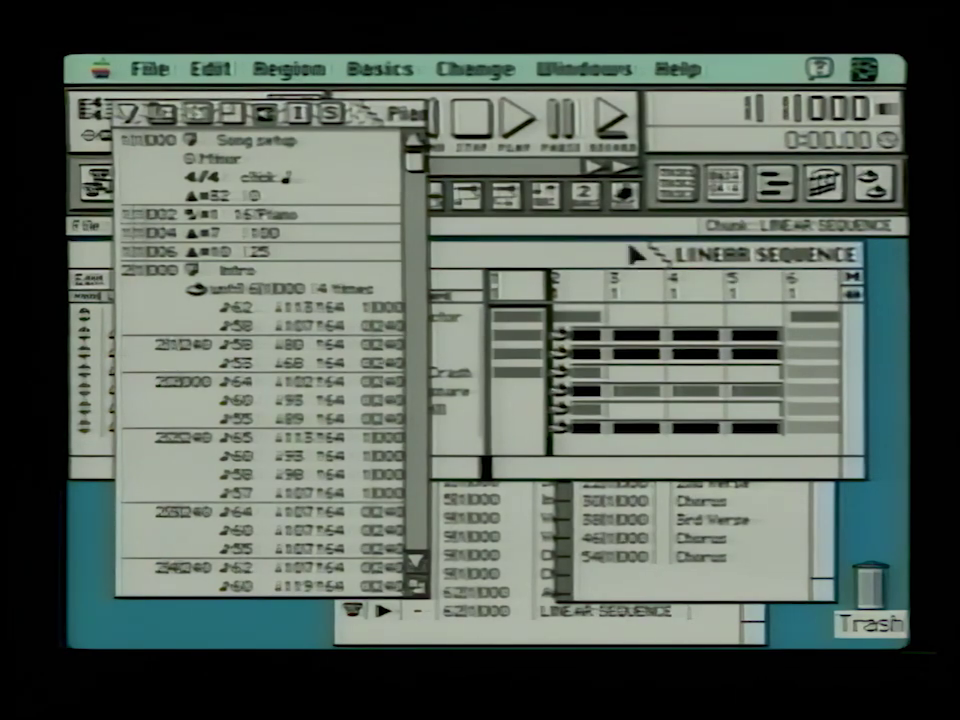
left_click(302, 292)
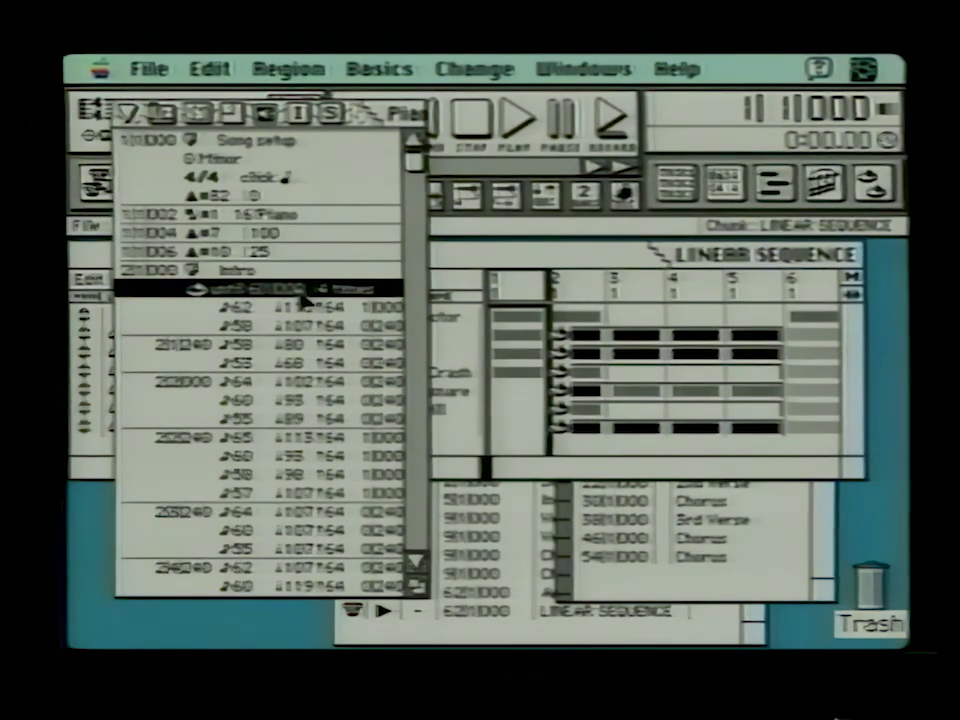
key("super+x")
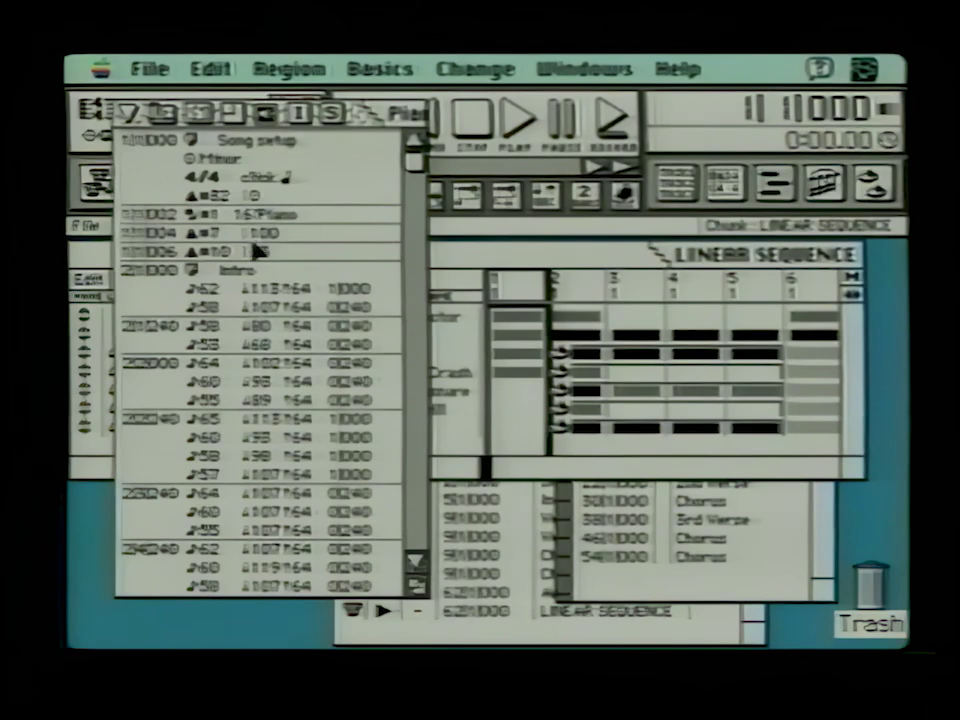
left_click(133, 118)
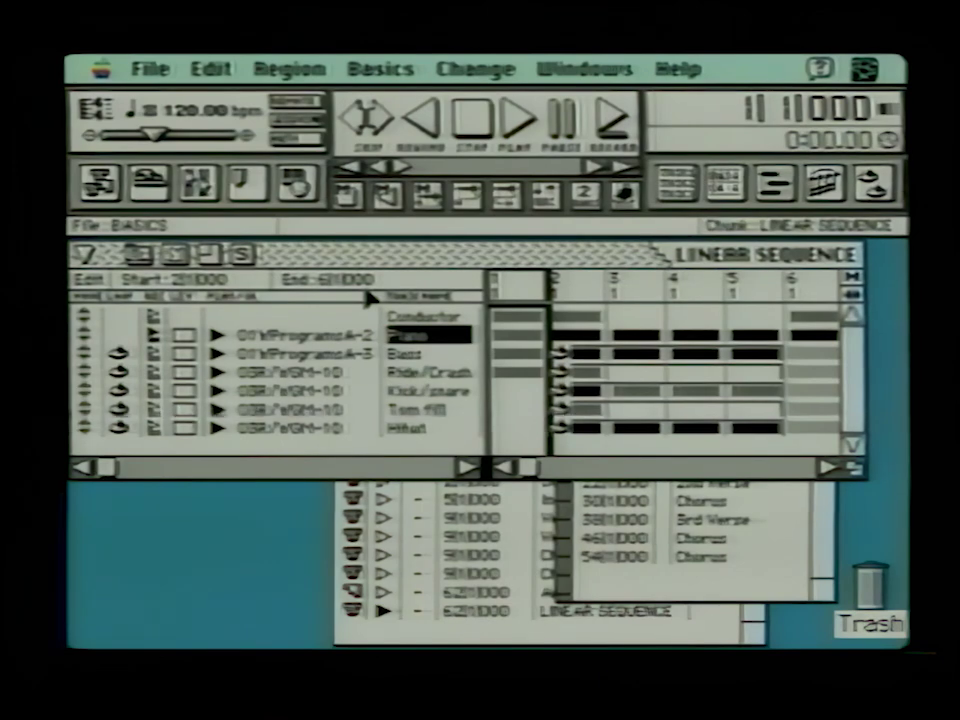
- Select the Piano through Hihat tracks and clear their remaining loops between 2|1|000 and 6|1|000
left_click_drag(425, 336, 425, 443)
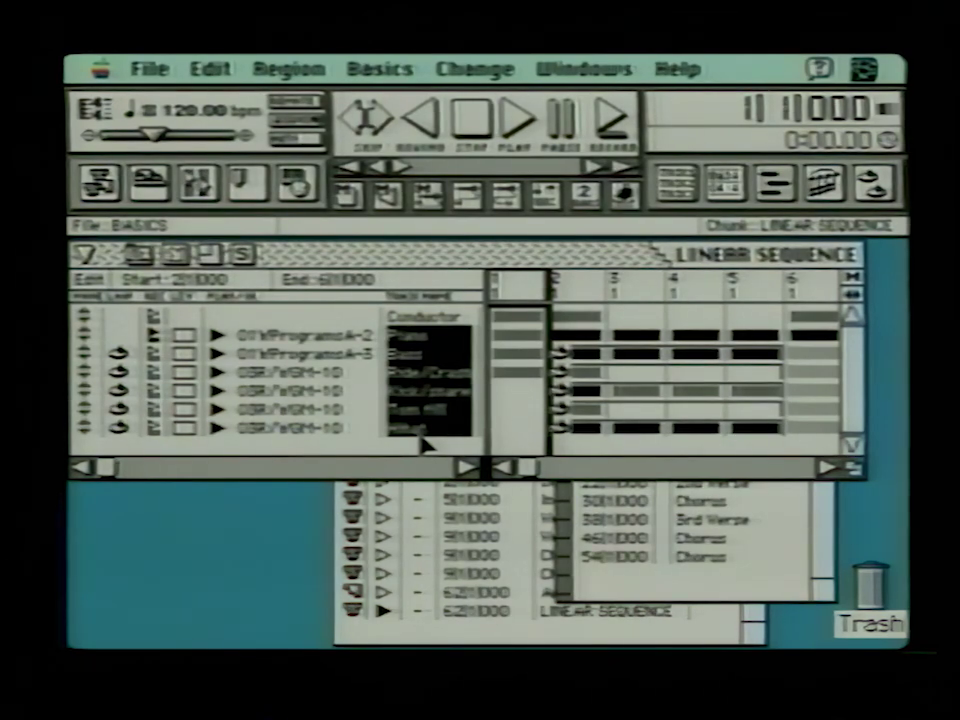
left_click(477, 69)
left_click_drag(477, 69, 494, 224)
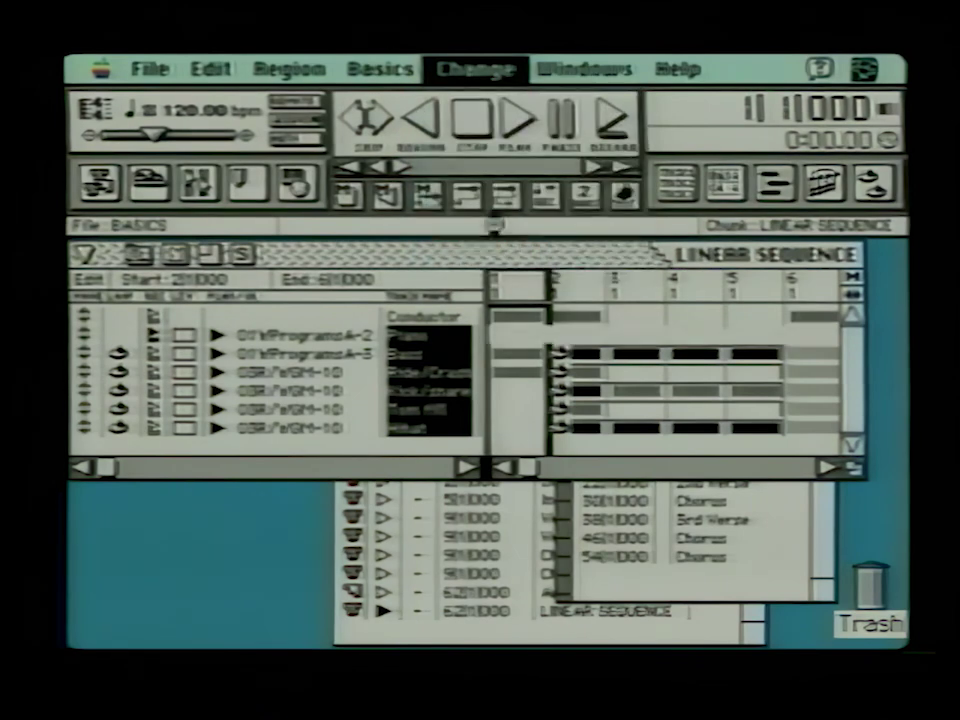
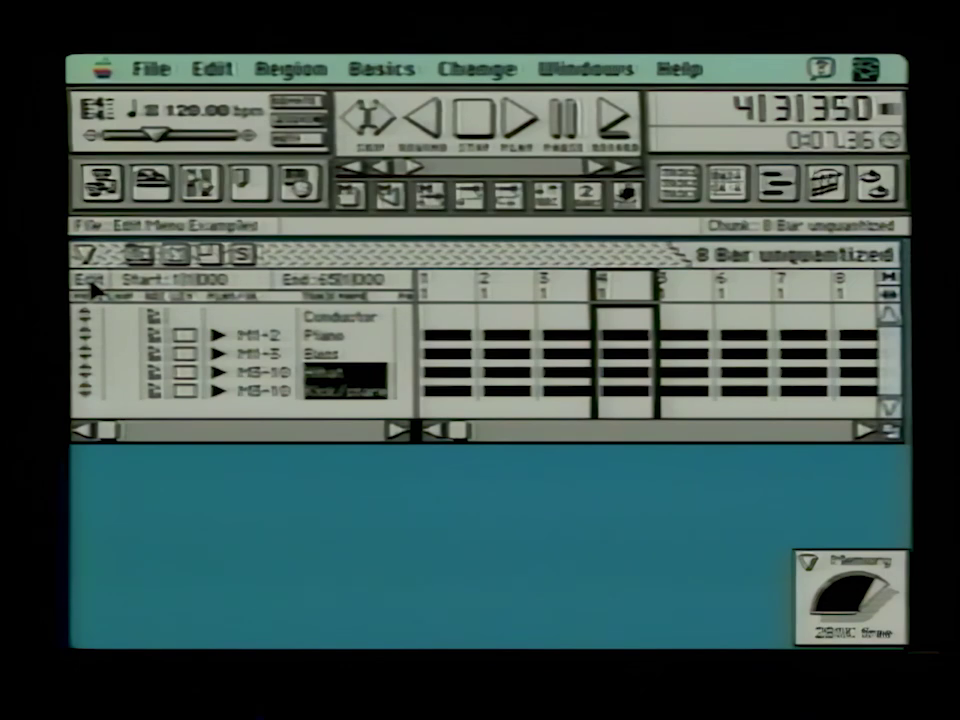
- Quantize the attacks of the Hihat and Kick/snare tracks to an eighth-note grid, keeping durations, and play back the chunk from its start
left_click_drag(274, 68, 315, 128)
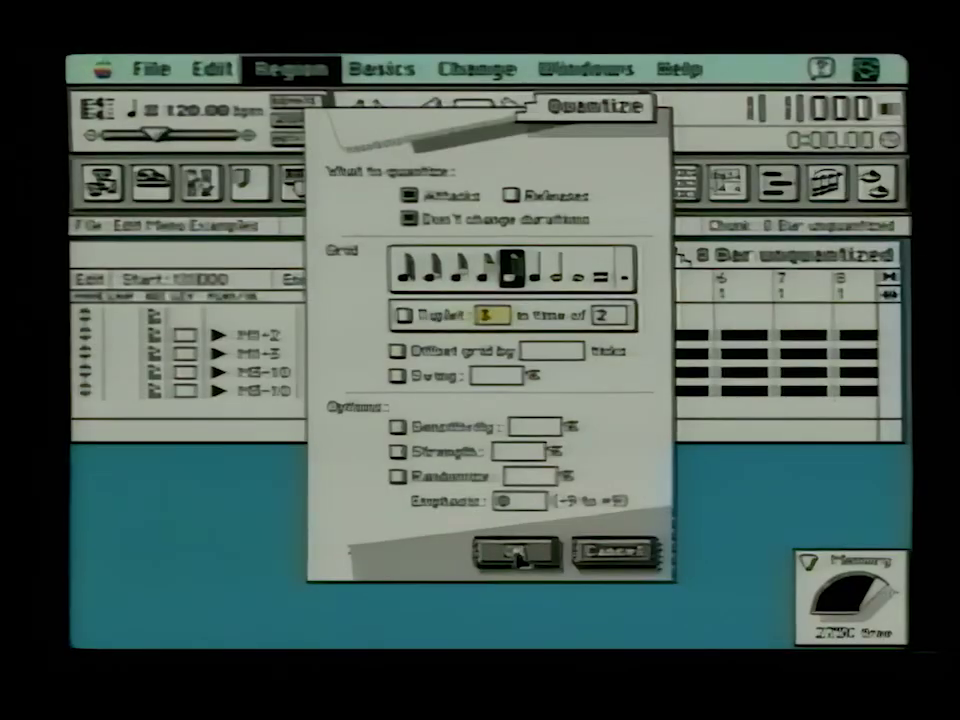
left_click(517, 553)
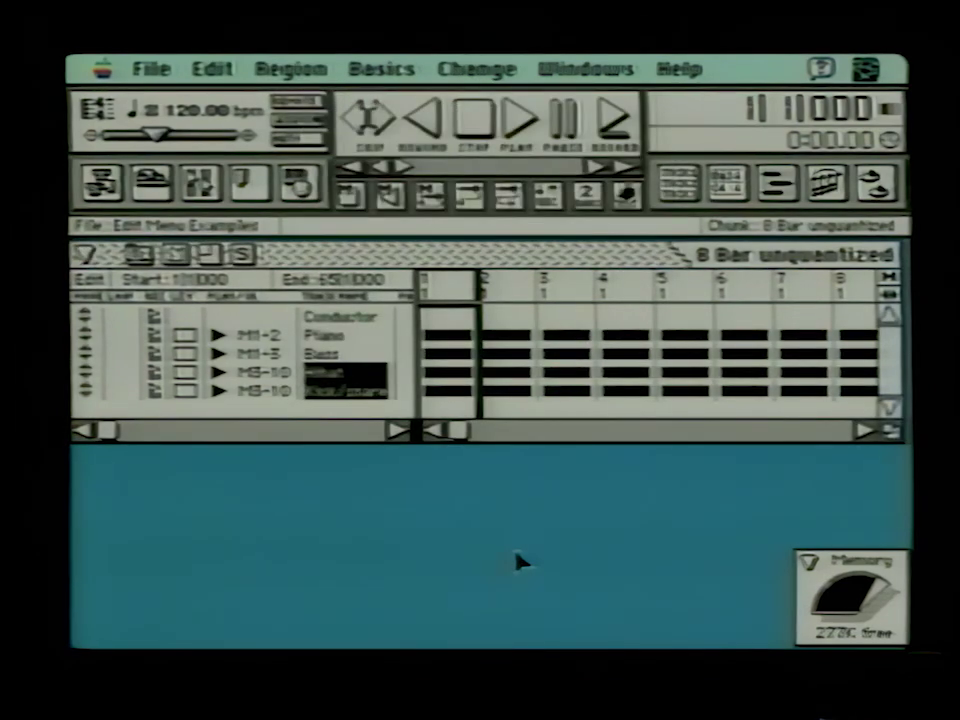
left_click(516, 120)
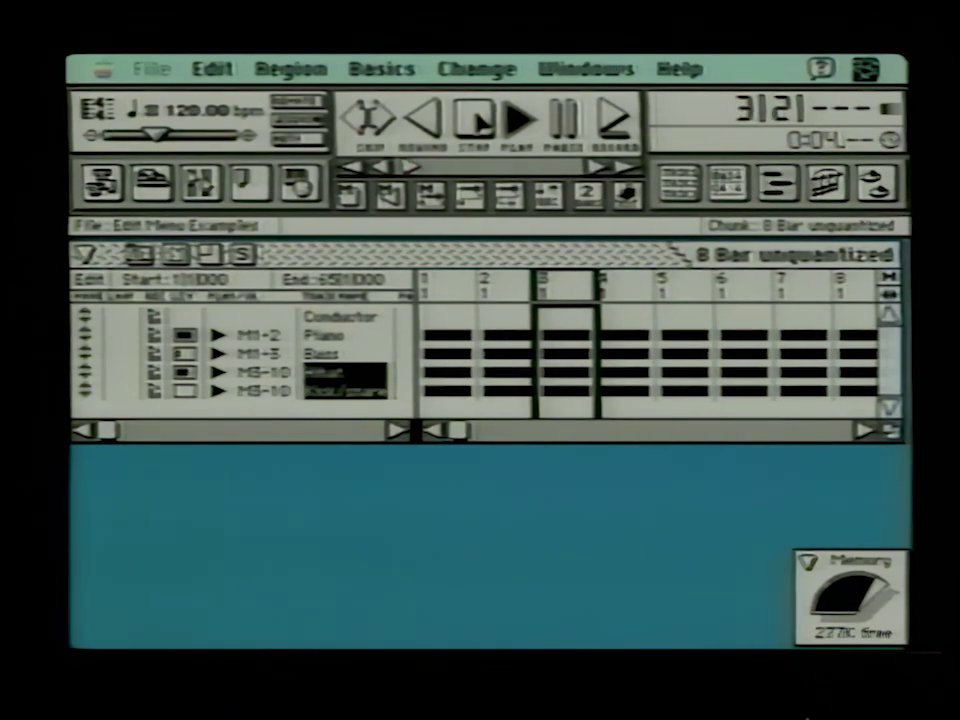
left_click(476, 116)
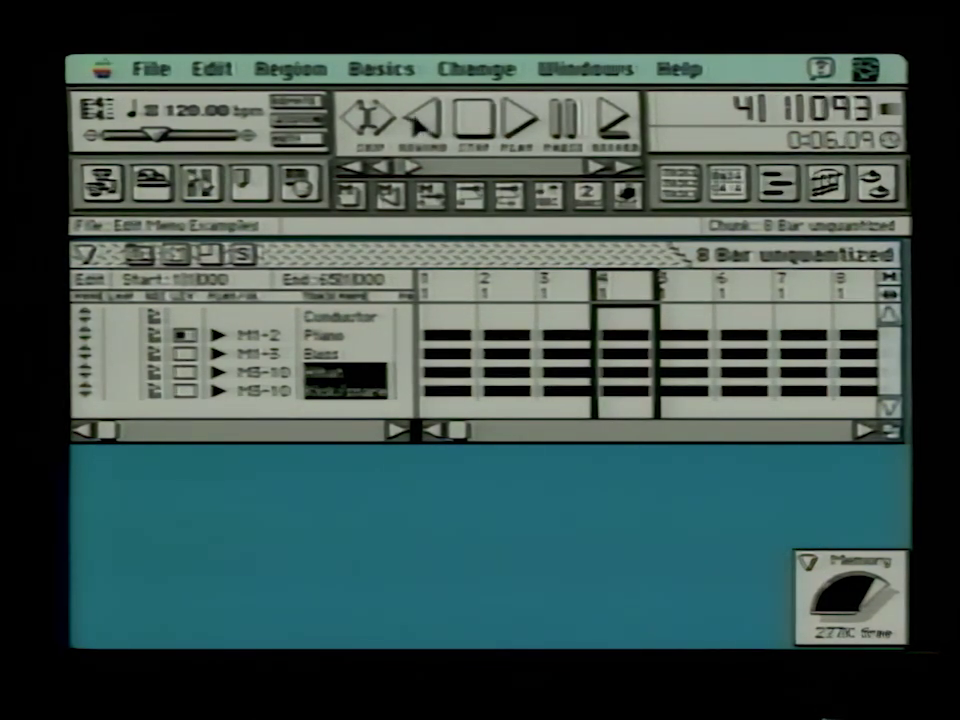
left_click(430, 116)
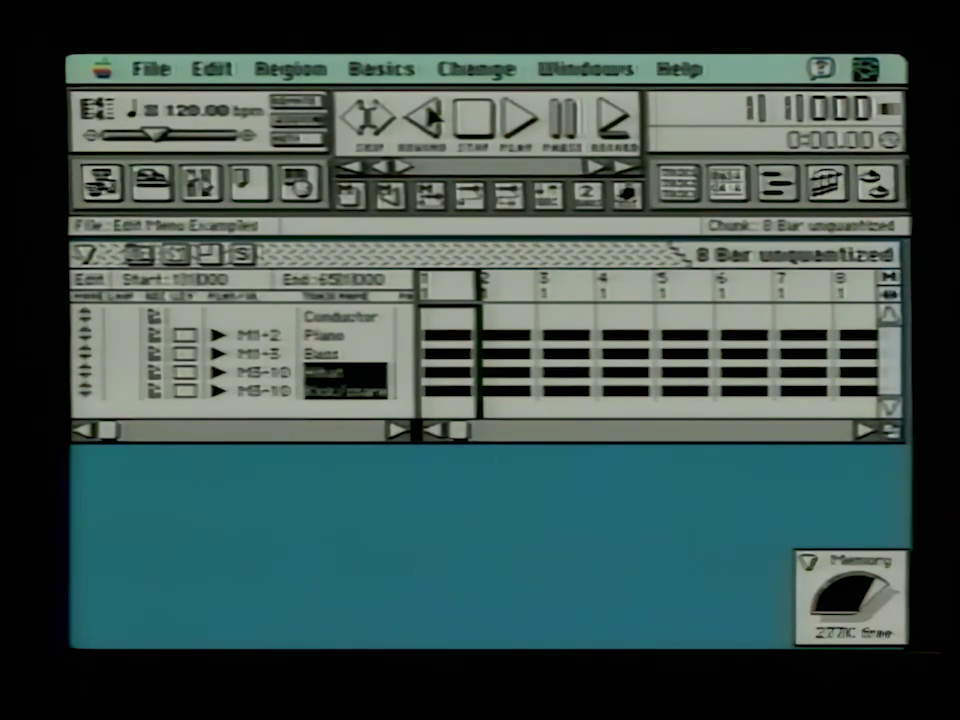
- Quantize the Bass track's attacks to an eighth-note grid without changing durations, play back the chunk and return to its start
left_click(340, 354)
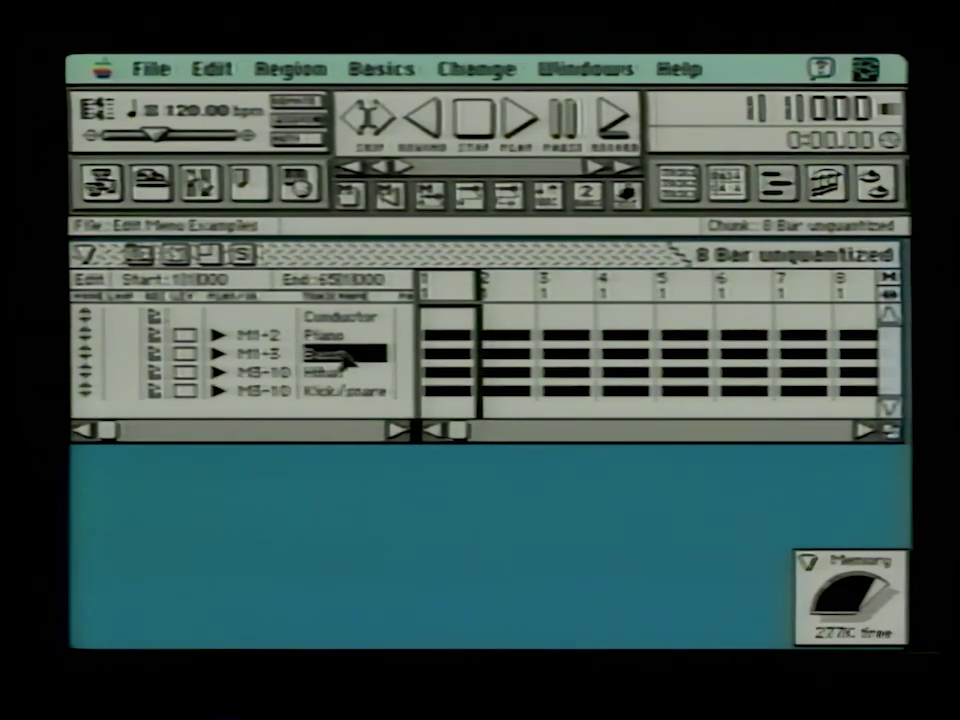
left_click_drag(290, 68, 302, 134)
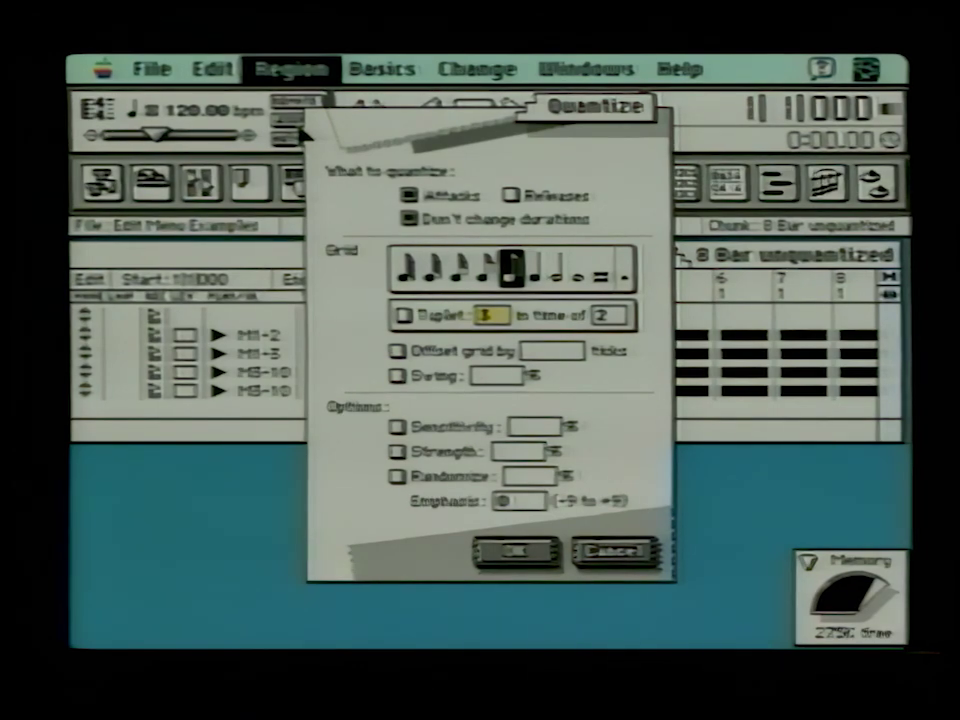
left_click(514, 552)
key("space")
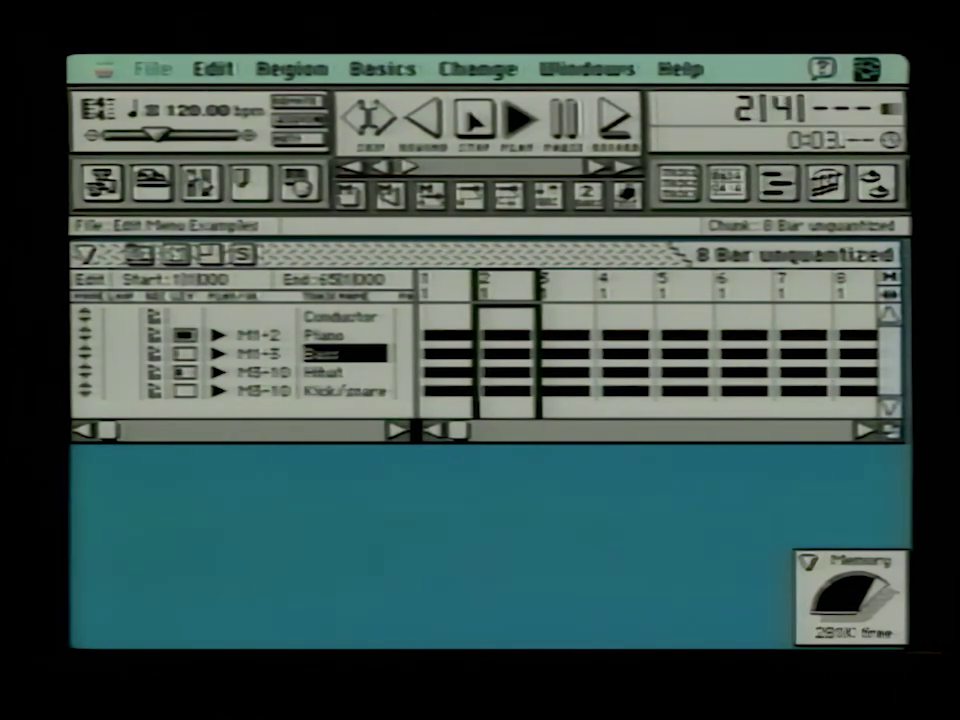
left_click(475, 119)
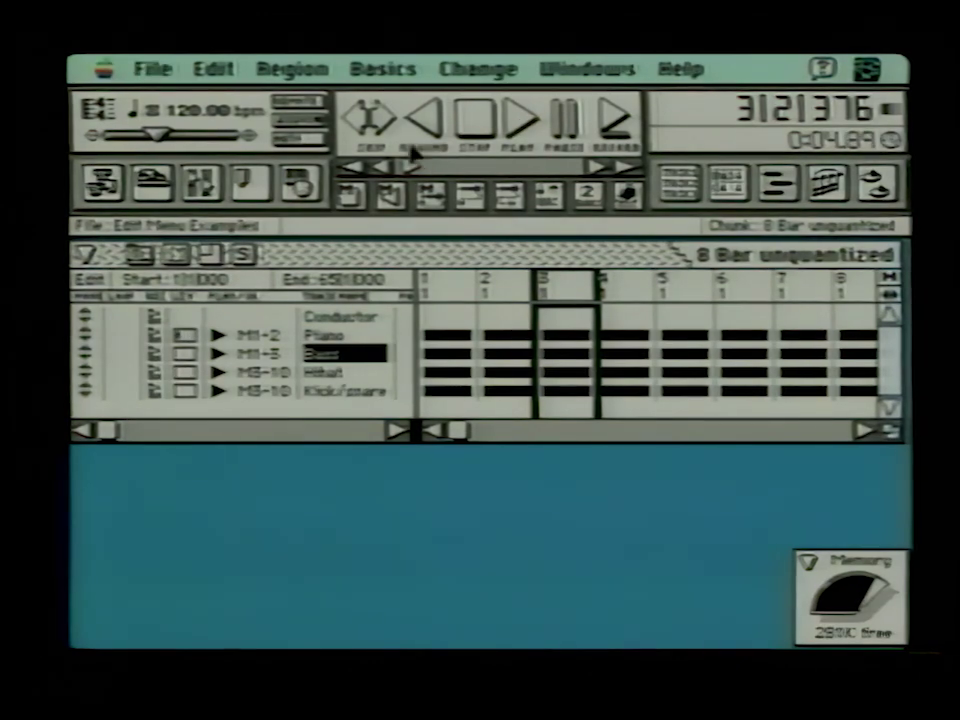
left_click(428, 125)
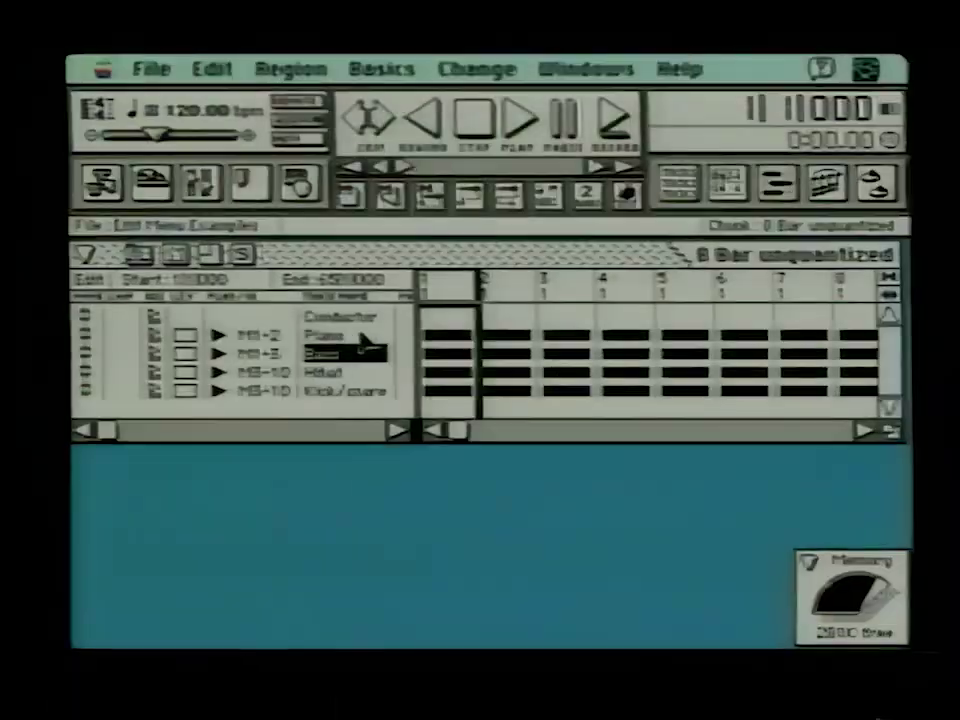
- Select the Piano through Kick/snare tracks and open the Quantize settings for them
left_click_drag(368, 343, 340, 410)
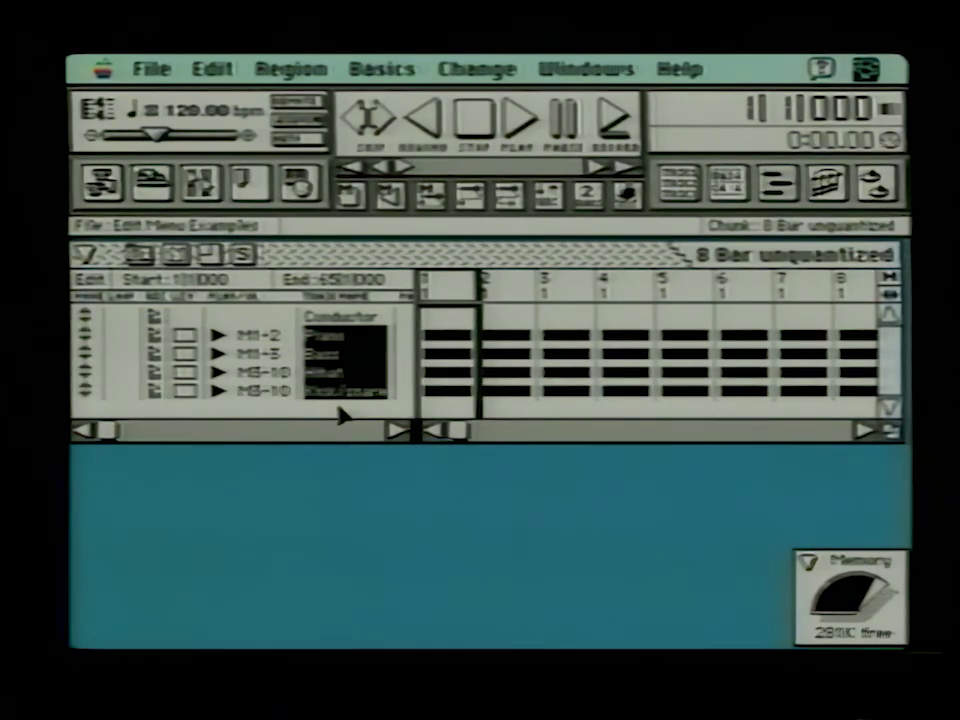
key("super+0")
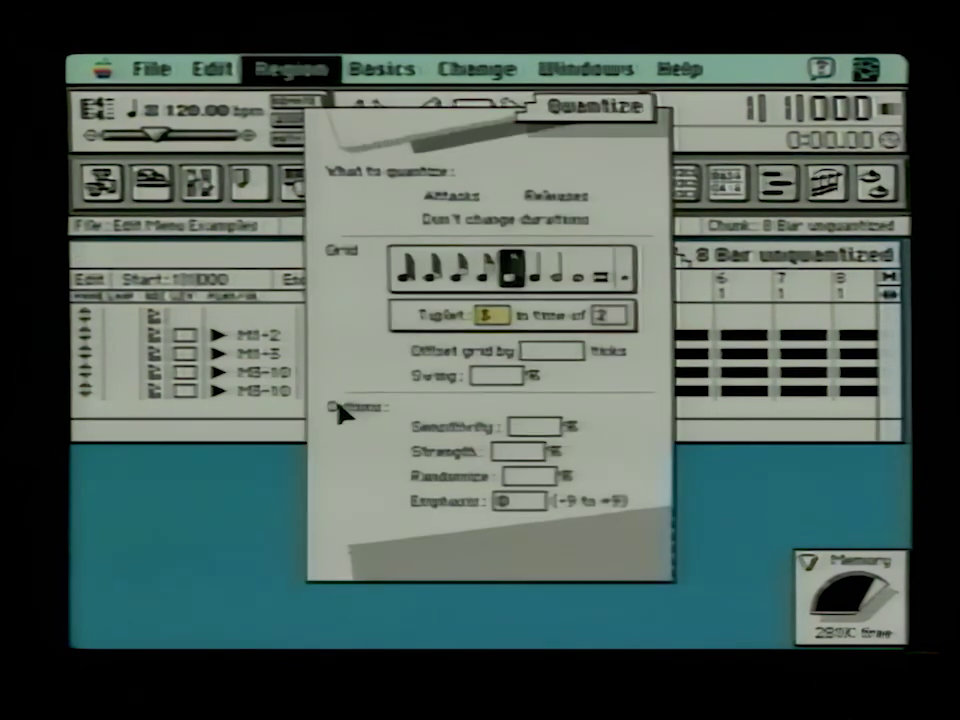
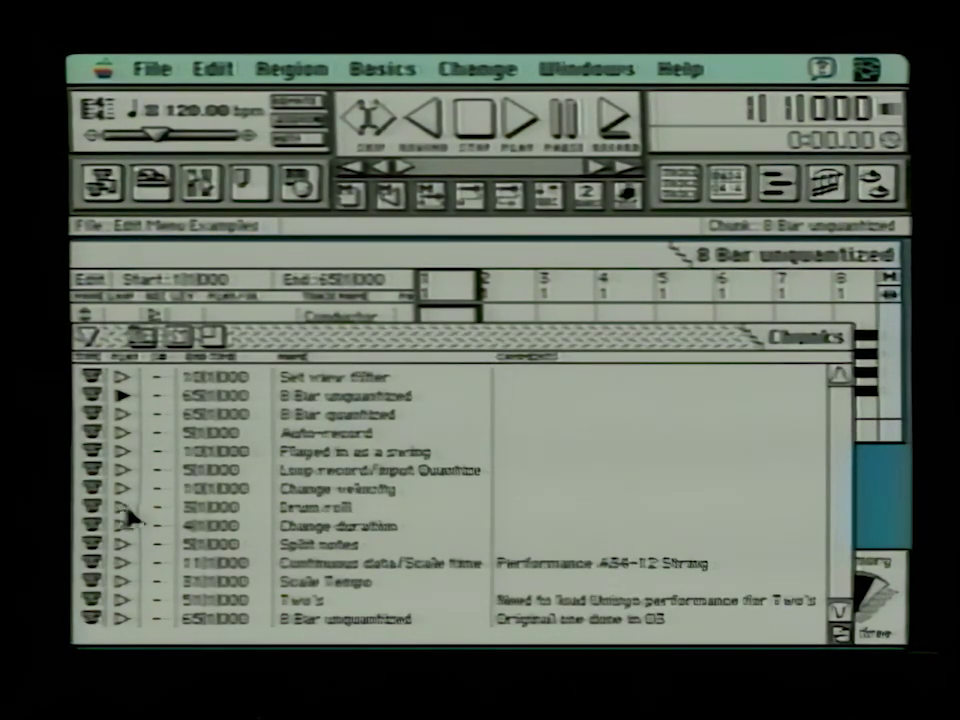
- Make Change velocity the play-enabled chunk, open its tracks, and play back a few bars of the Kick/snare track alone
left_click(124, 489)
left_click(332, 501)
double_click(335, 502)
left_click_drag(430, 102, 415, 285)
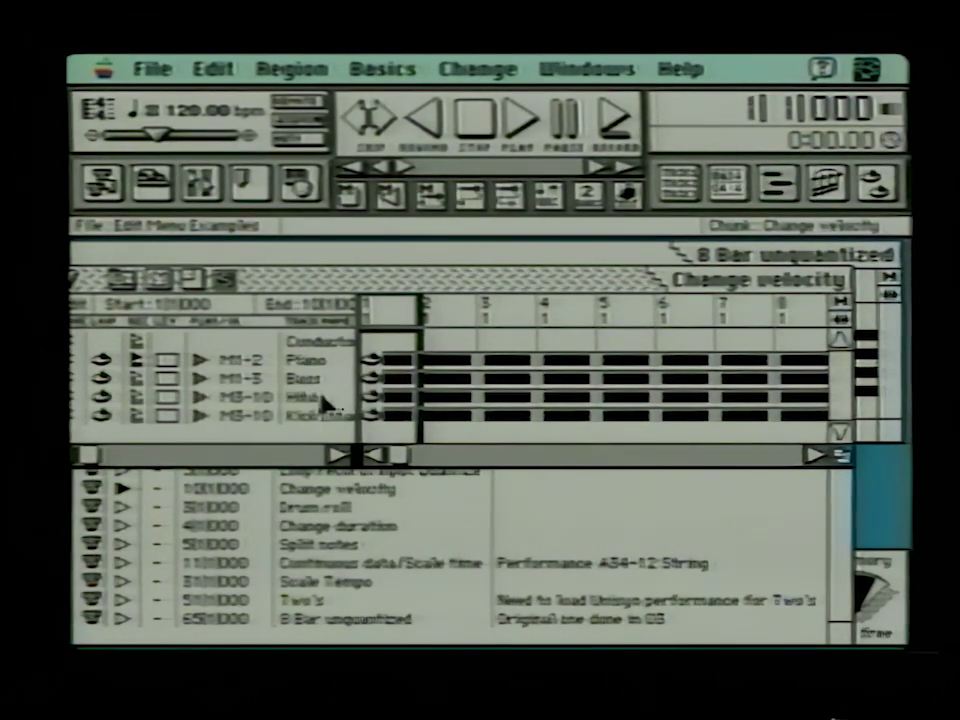
left_click(322, 416)
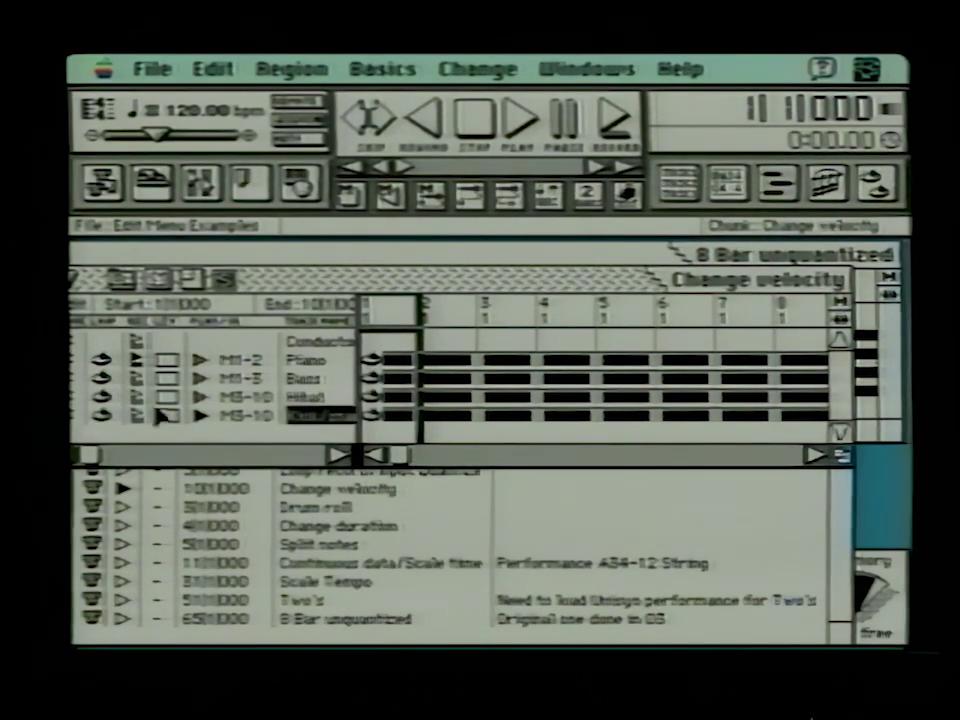
left_click(519, 121)
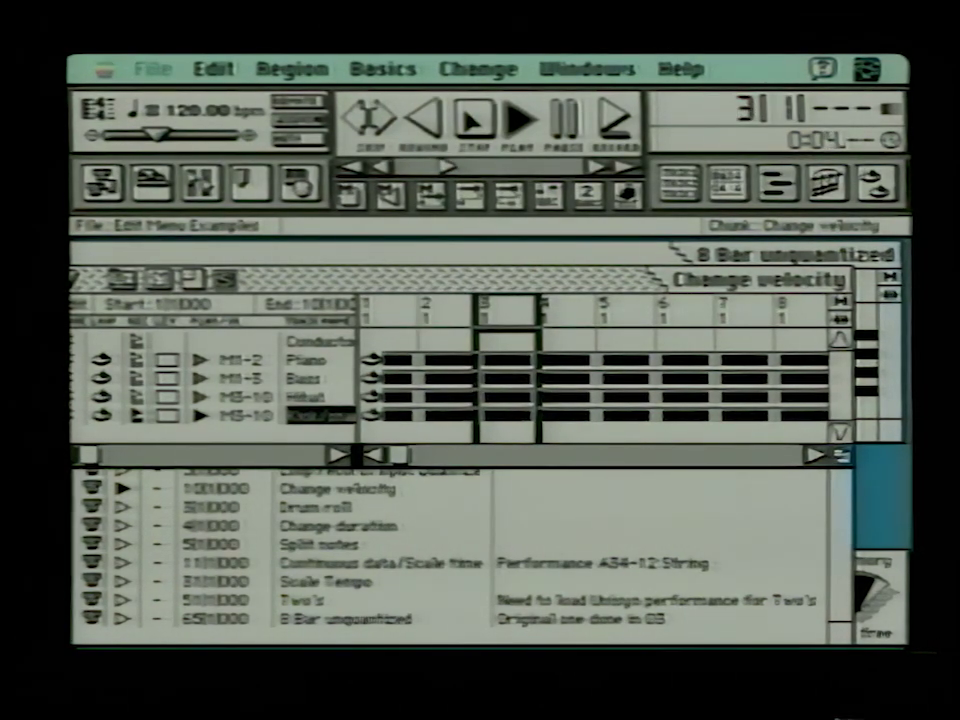
left_click(470, 117)
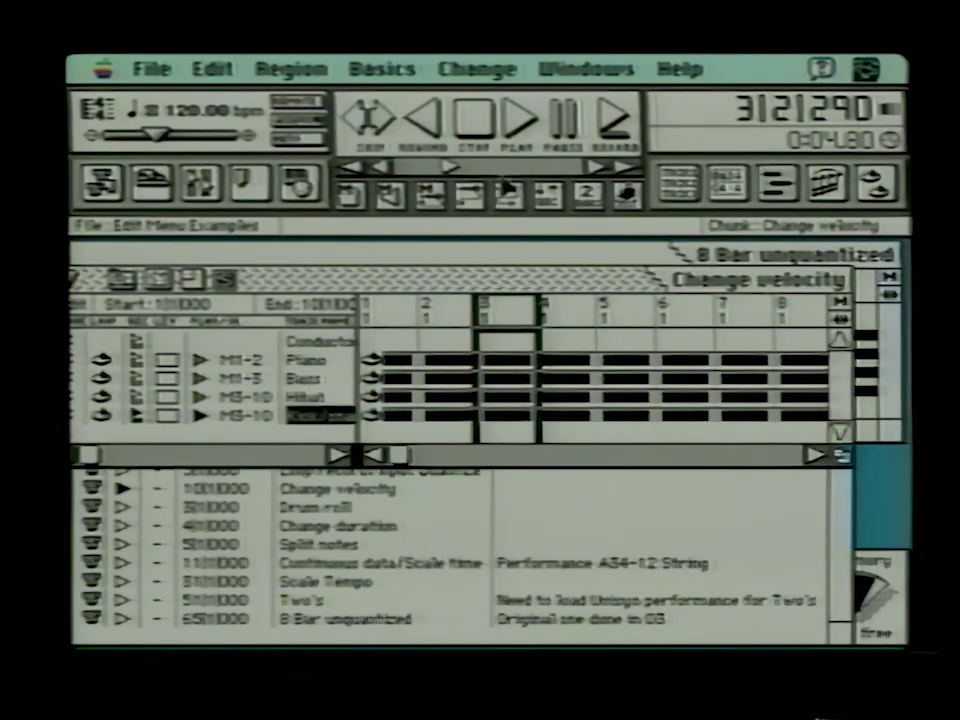
- Display the Kick/snare track's event list and graphic editor, and select all of its E1 snare notes
double_click(334, 424)
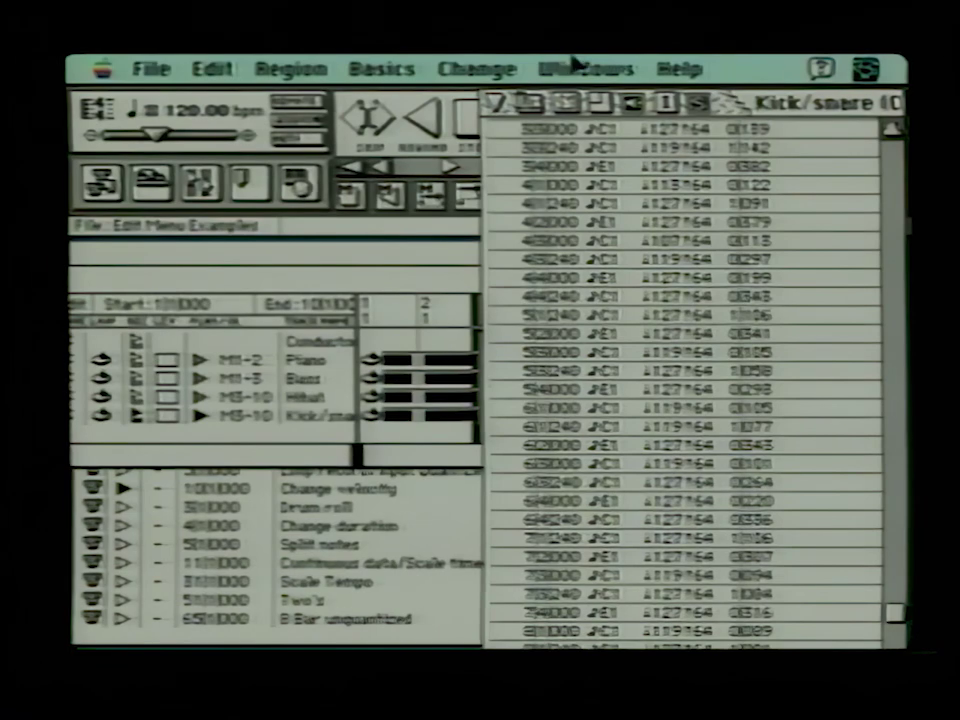
mouse_move(534, 112)
left_mouse_down()
mouse_move(553, 246)
mouse_move(545, 251)
mouse_move(553, 251)
left_mouse_up()
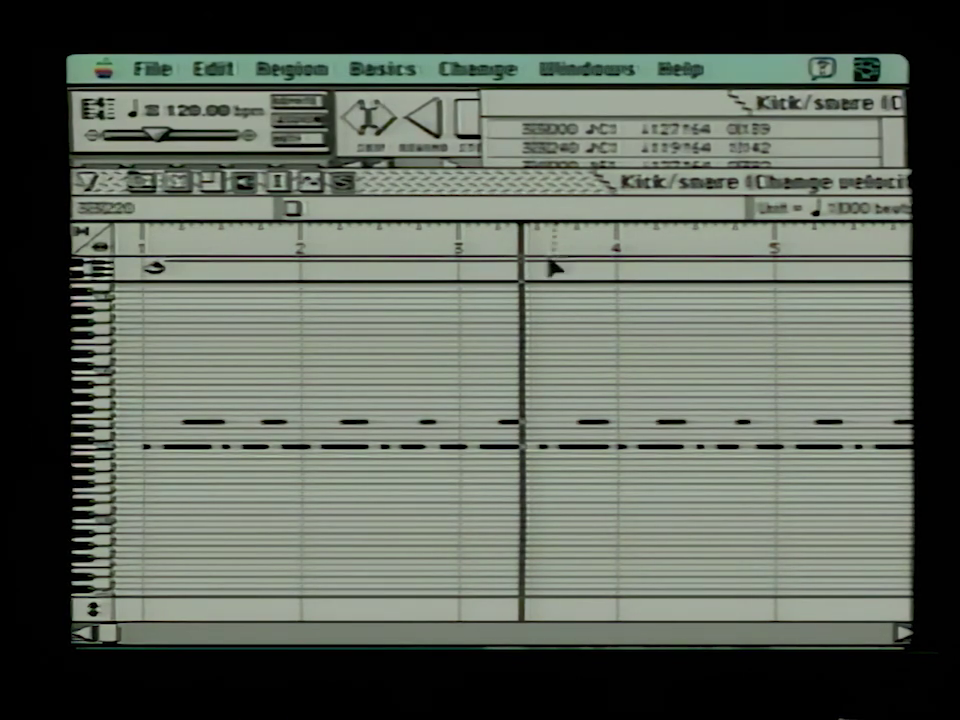
left_click(108, 428)
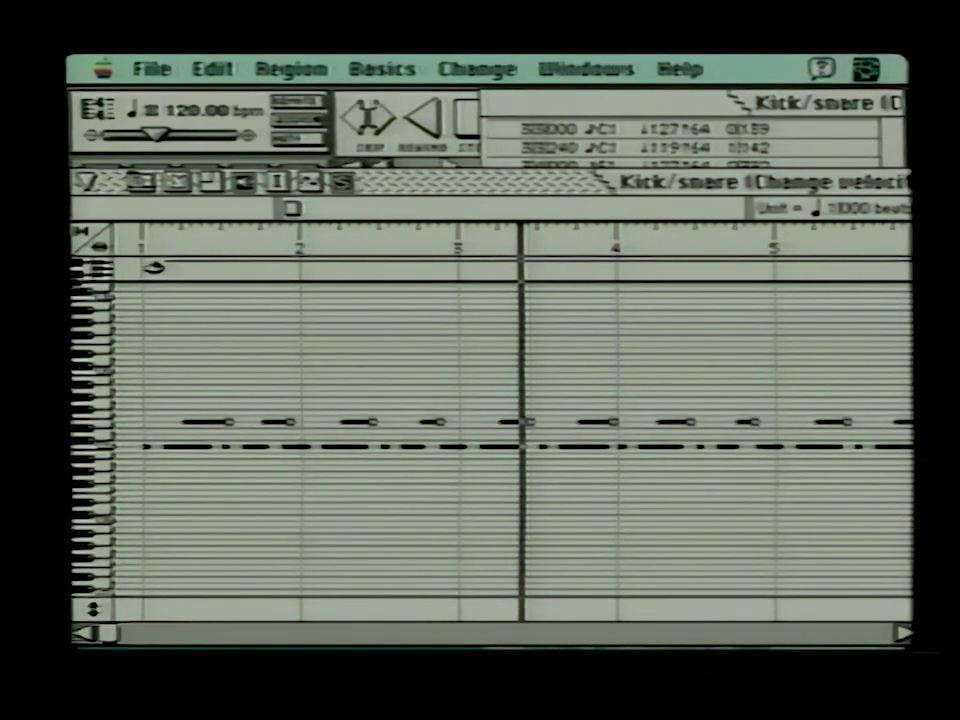
- Change the on velocities of the selected snare notes to 25% of their current value
mouse_move(296, 69)
left_mouse_down()
mouse_move(300, 120)
mouse_move(349, 229)
left_mouse_up()
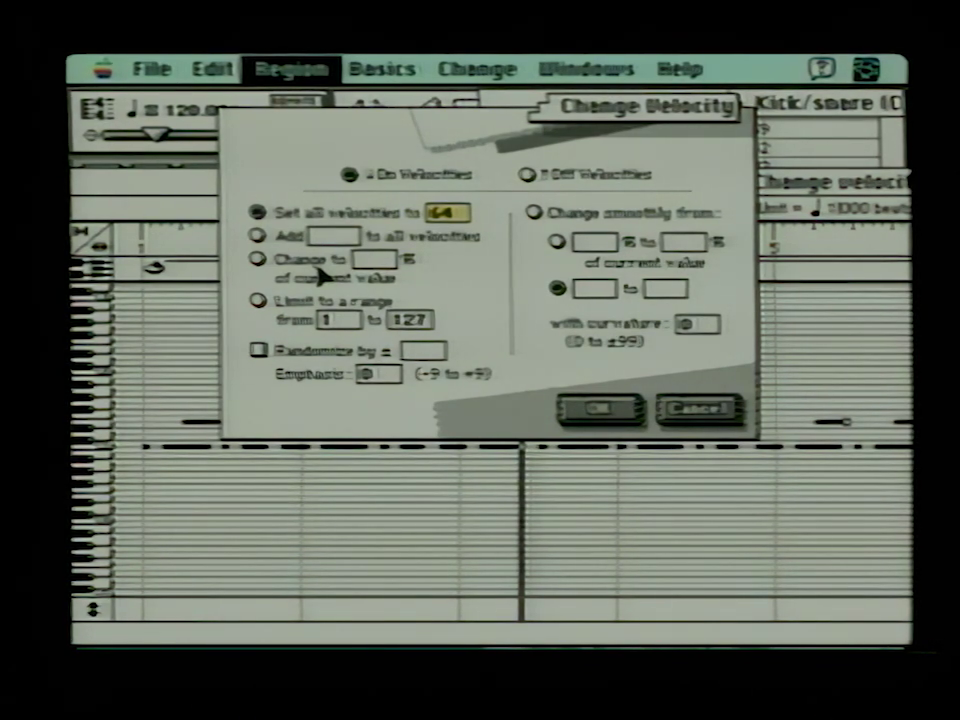
double_click(333, 320)
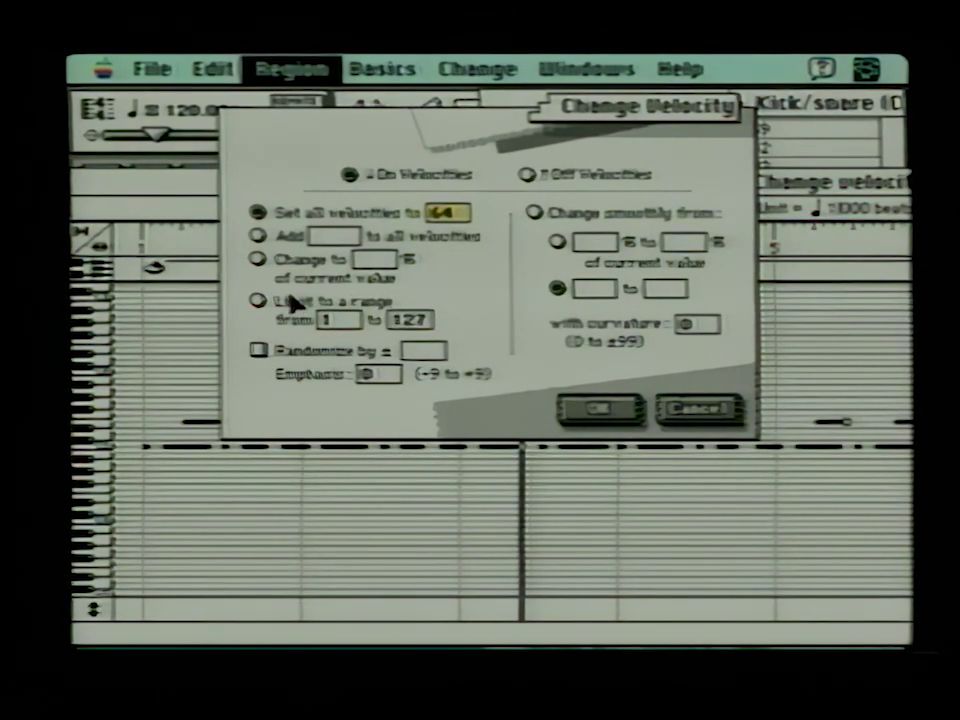
left_click(259, 259)
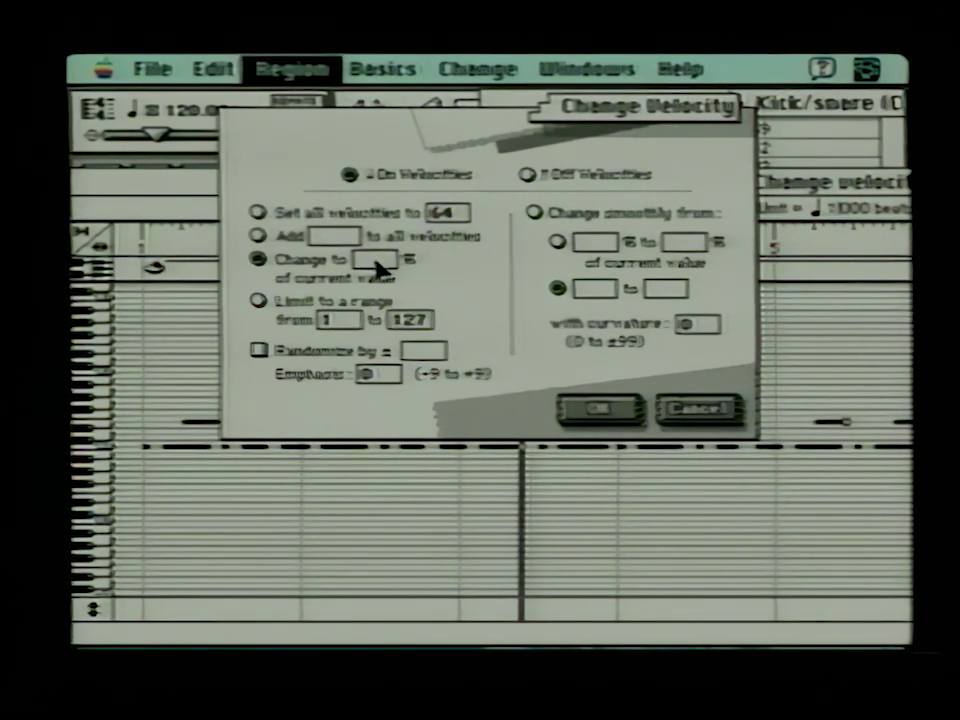
type("25")
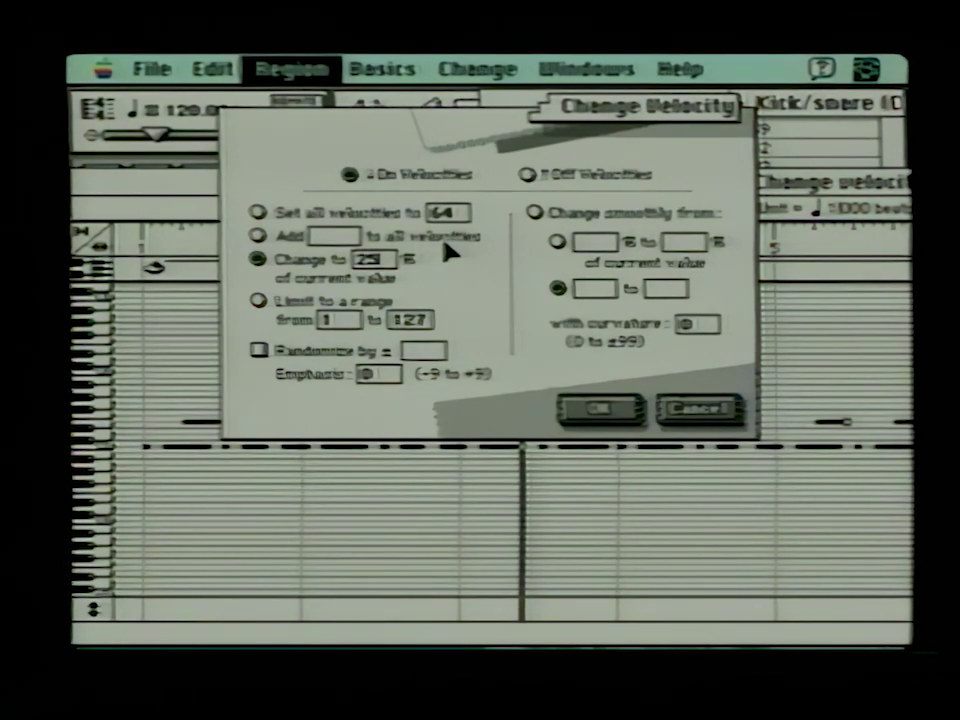
left_click(602, 408)
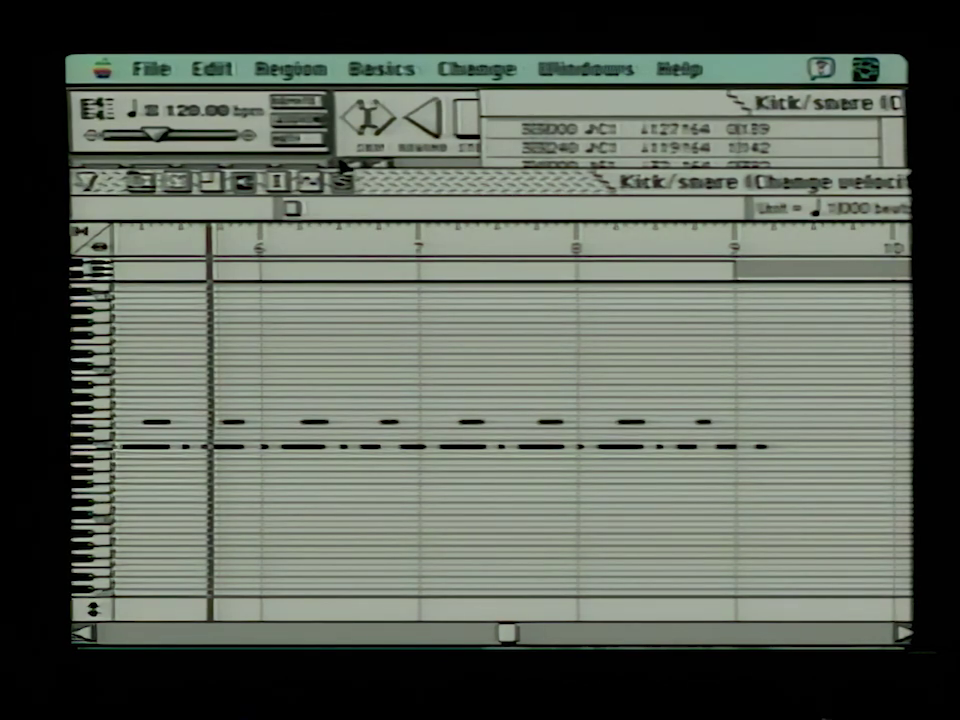
- Close the Kick/snare track's event list and graphic editor
left_click(537, 100)
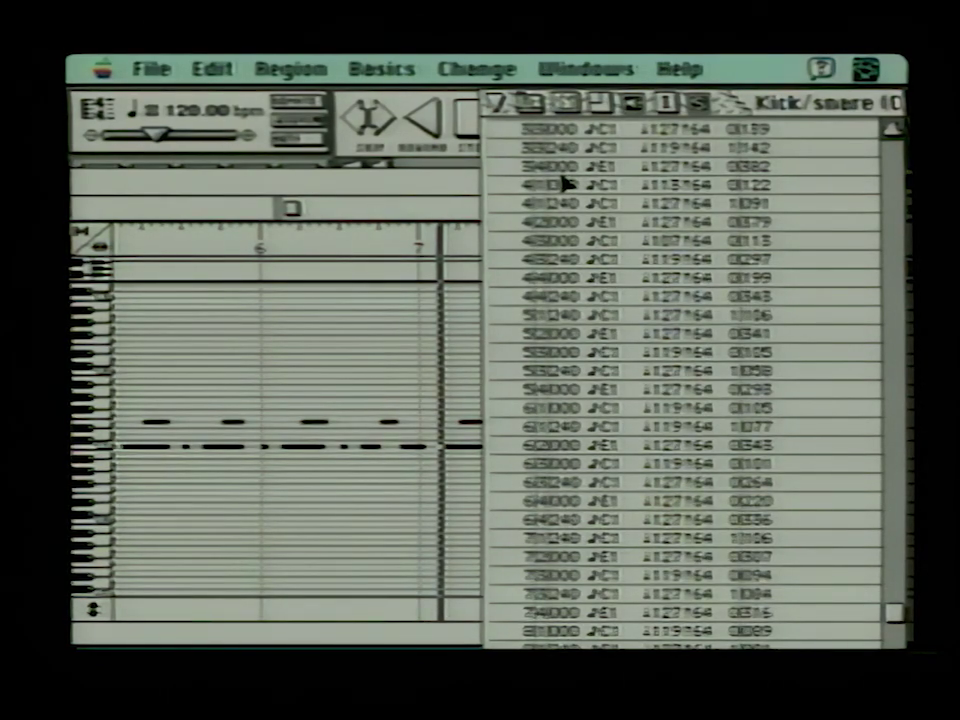
left_click(497, 102)
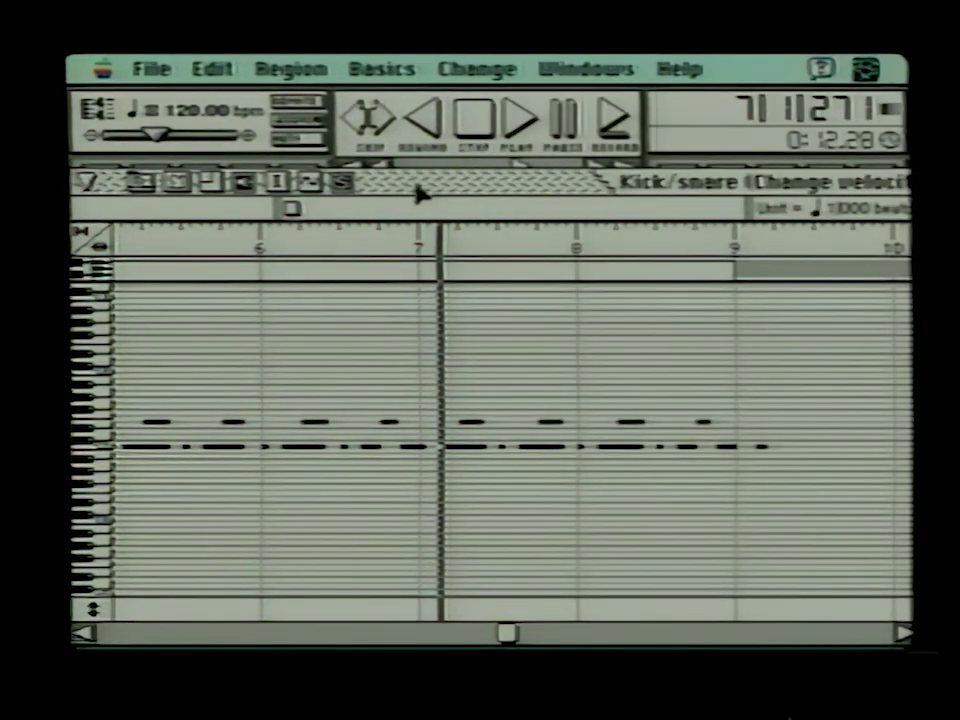
left_click(88, 181)
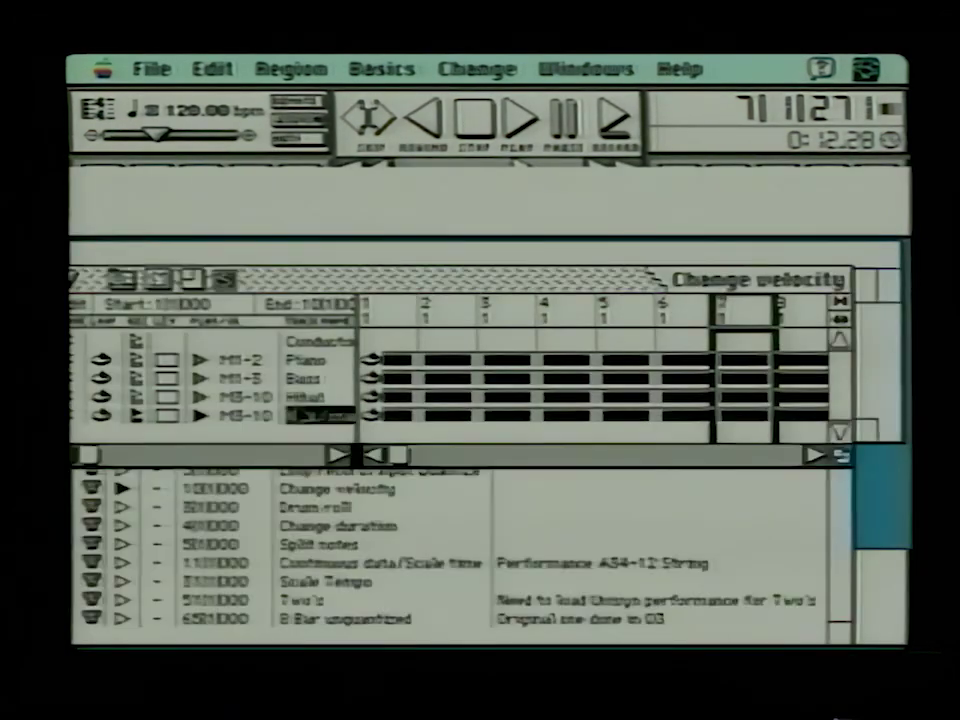
- Open the Piano track's event list in the Change velocity chunk and record-enable the Piano track
left_click(310, 361)
double_click(312, 362)
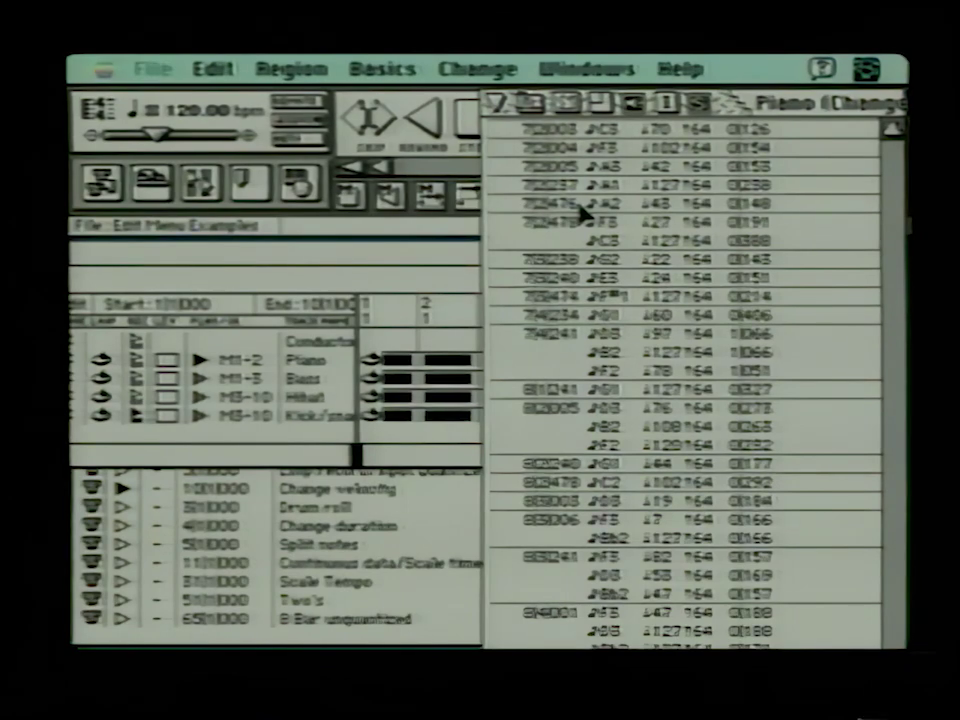
left_click(137, 364)
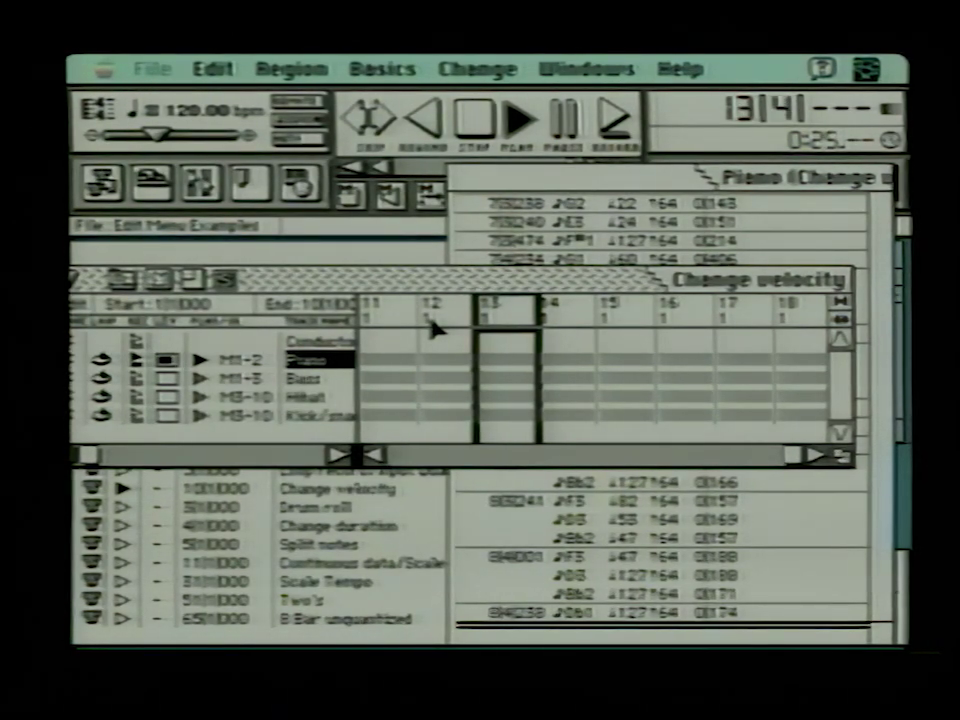
- Change the Piano track's on velocities to 110% of their current value
left_click_drag(300, 68, 343, 234)
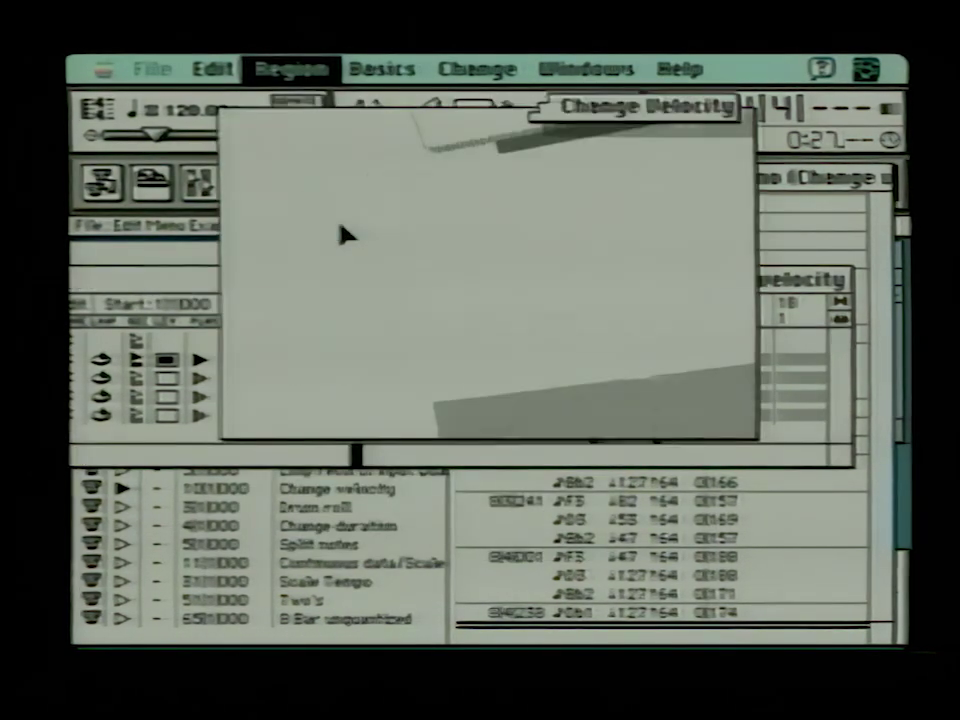
type("110")
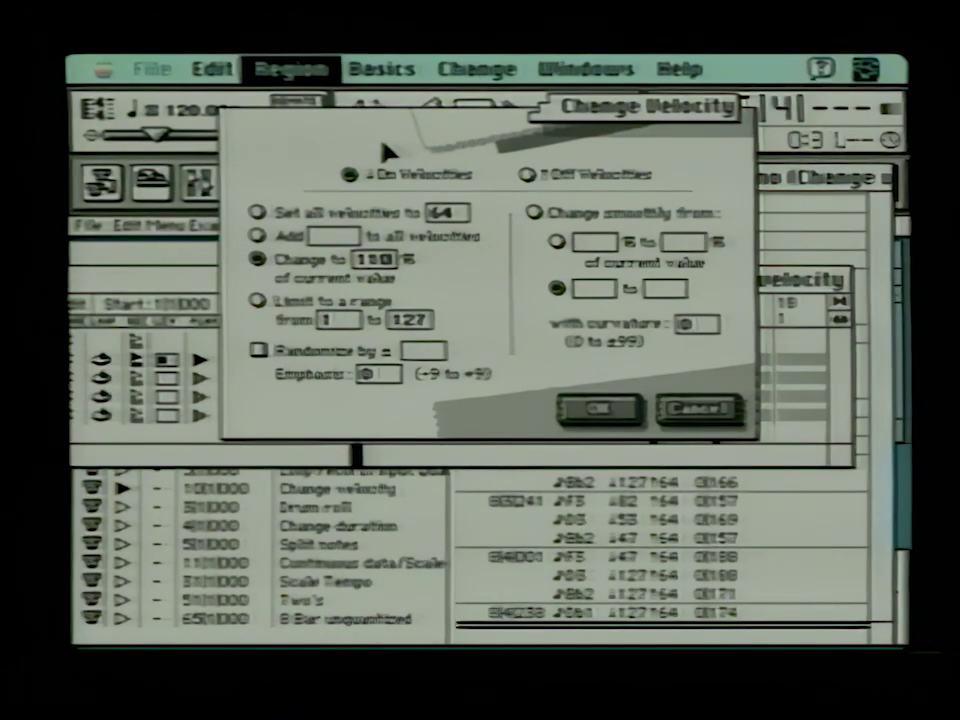
left_click(603, 414)
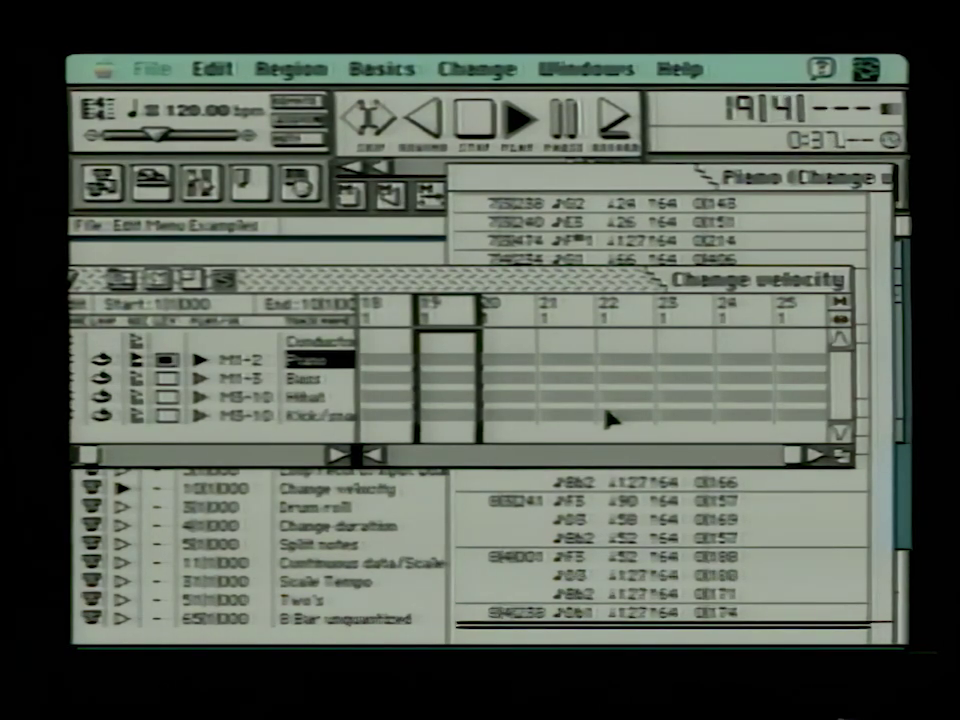
- Limit the Piano track's on velocities to a range from 90 to 127
left_click(288, 67)
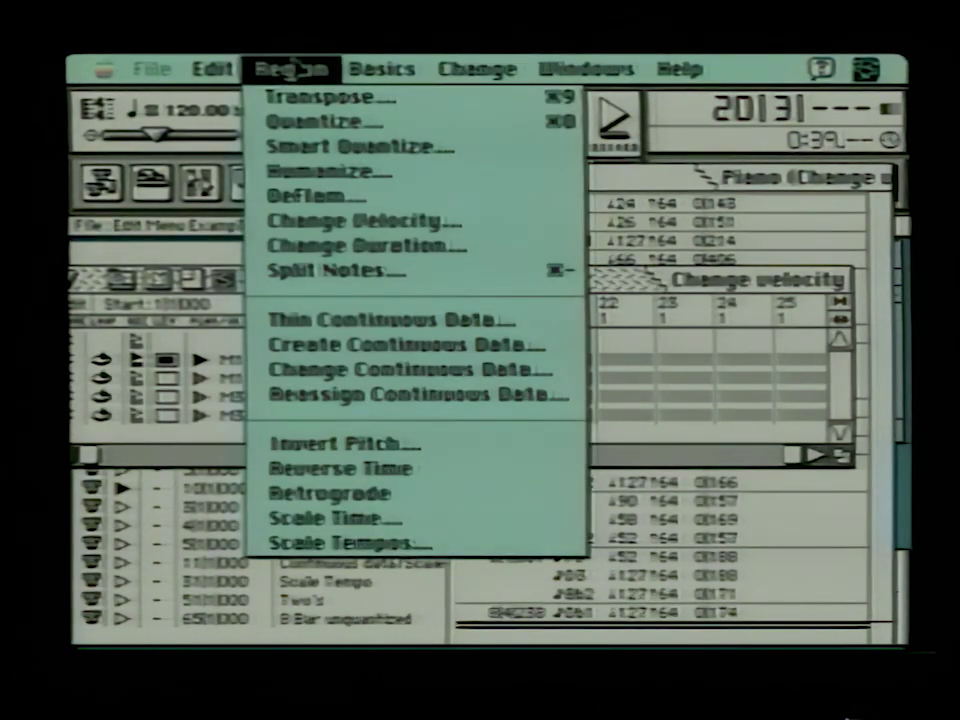
left_click(320, 220)
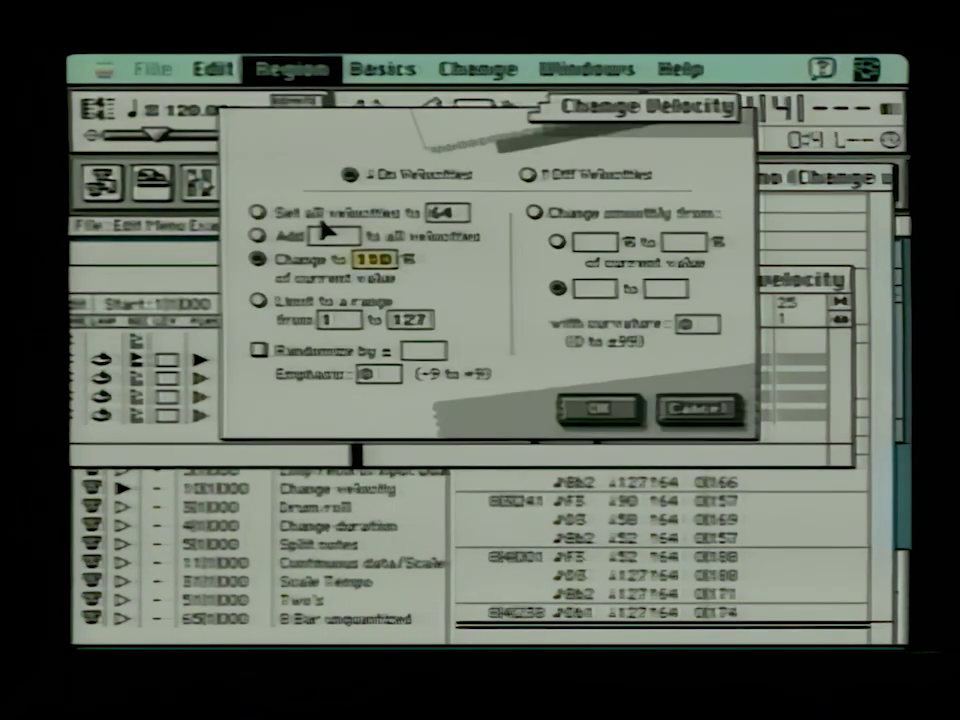
left_click(259, 301)
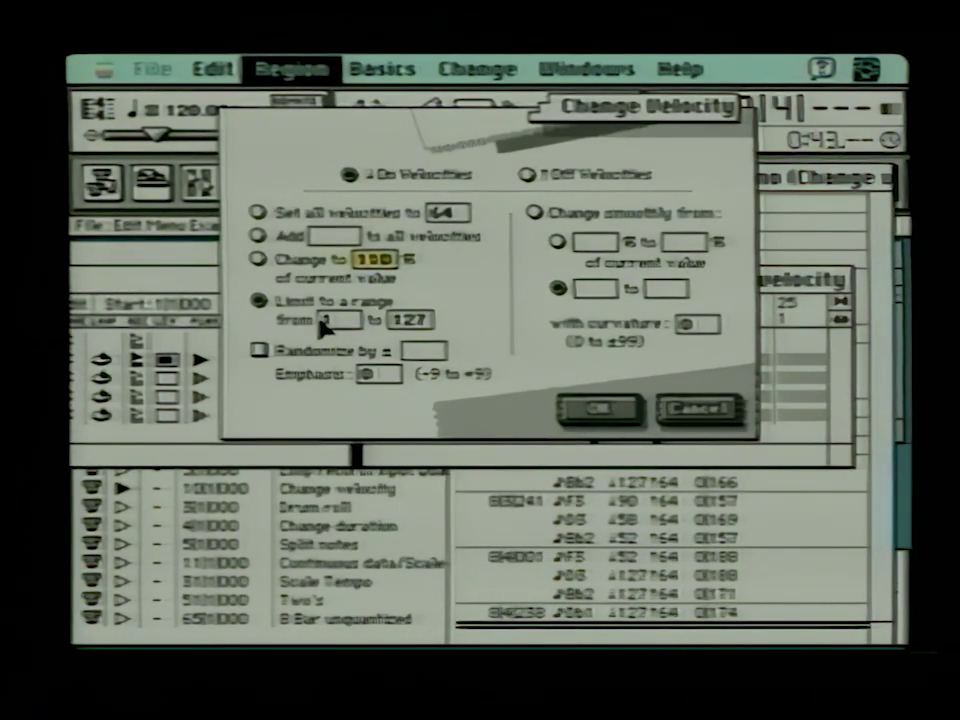
double_click(318, 320)
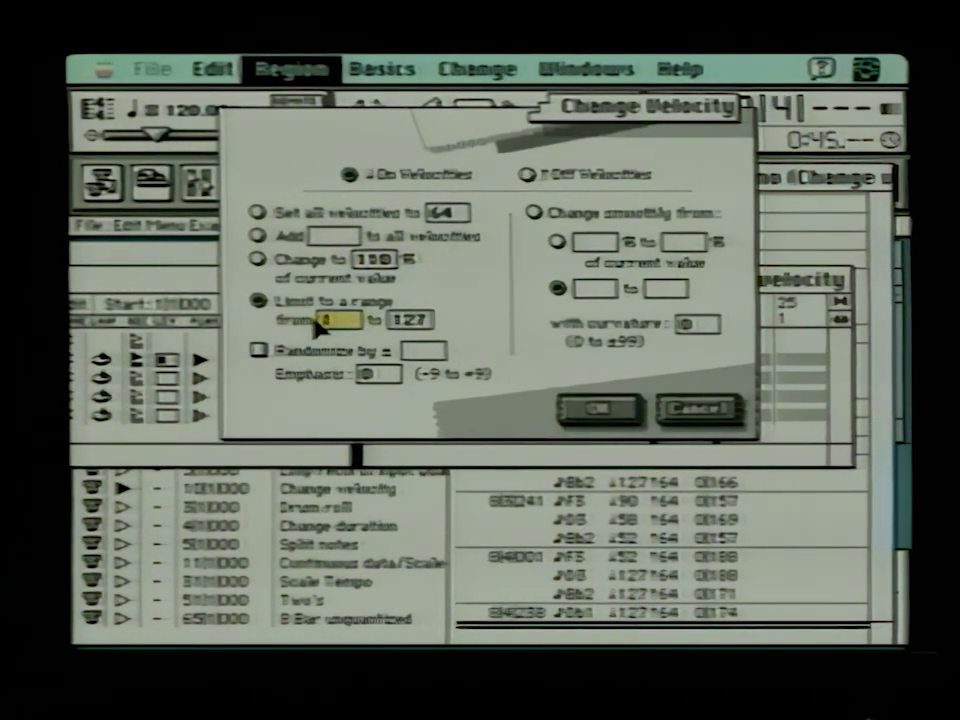
type("90")
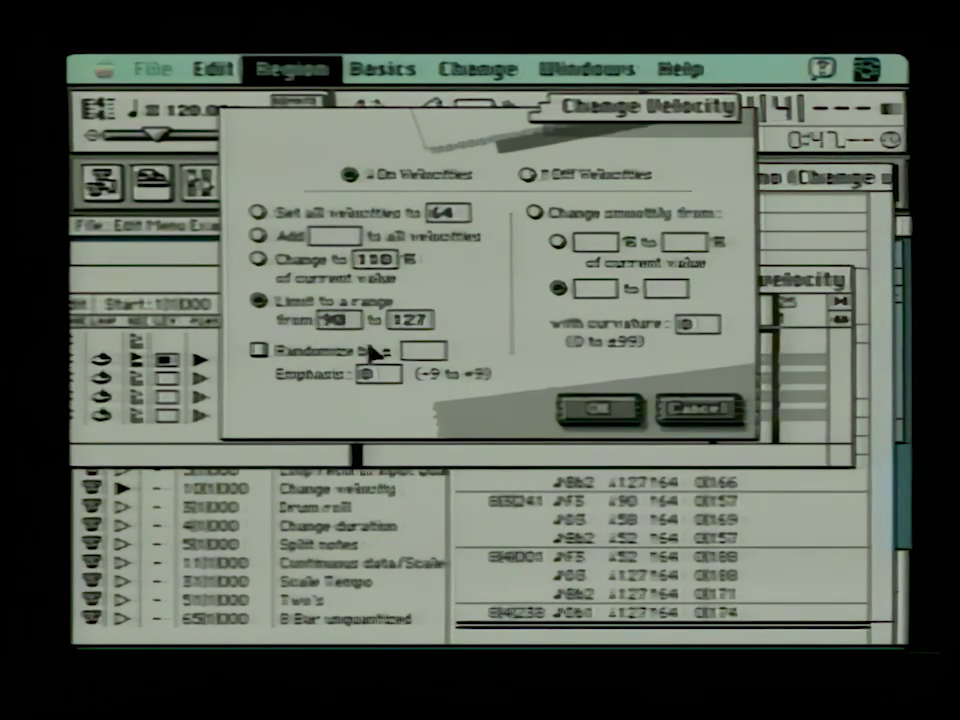
left_click(598, 408)
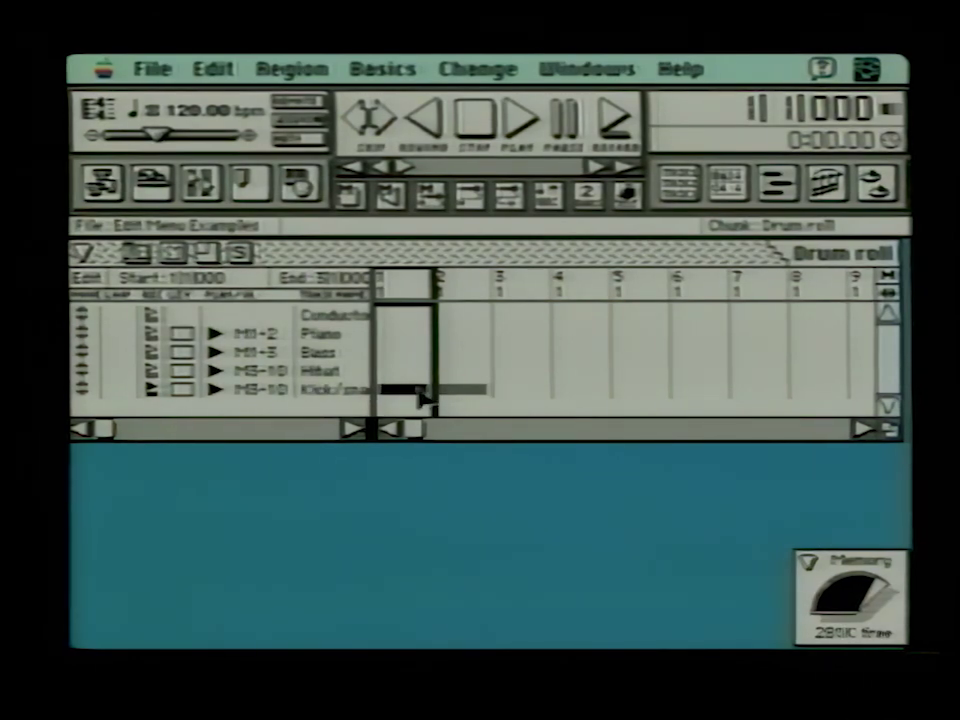
- Open the Kick/snare track's event list in the Drum roll chunk and select the listed notes from the third one onward
left_click(316, 392)
double_click(315, 394)
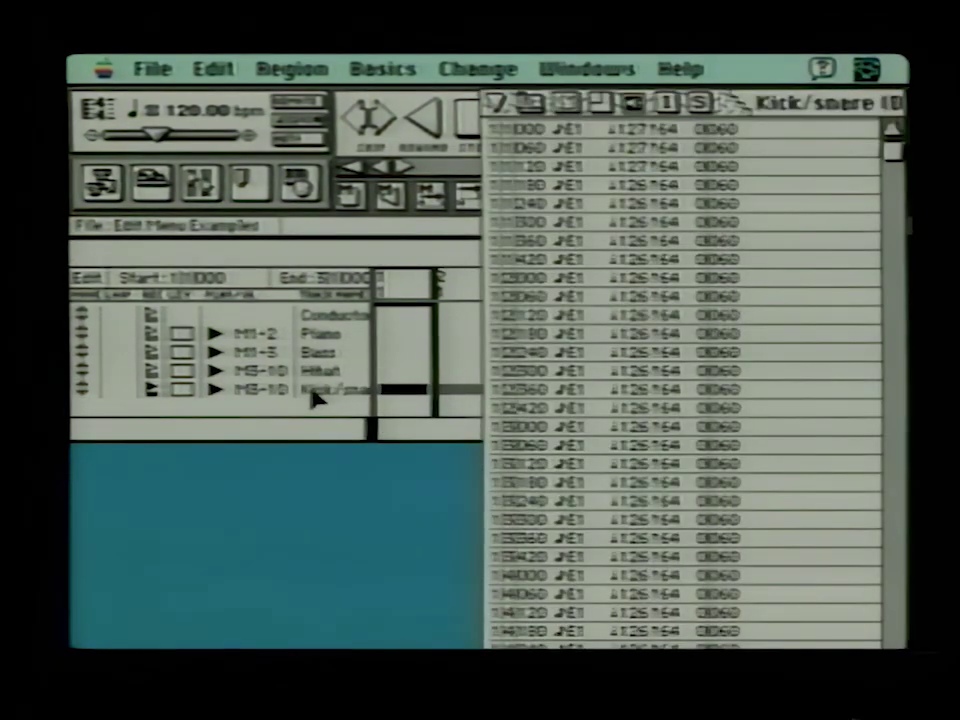
left_click_drag(628, 170, 668, 645)
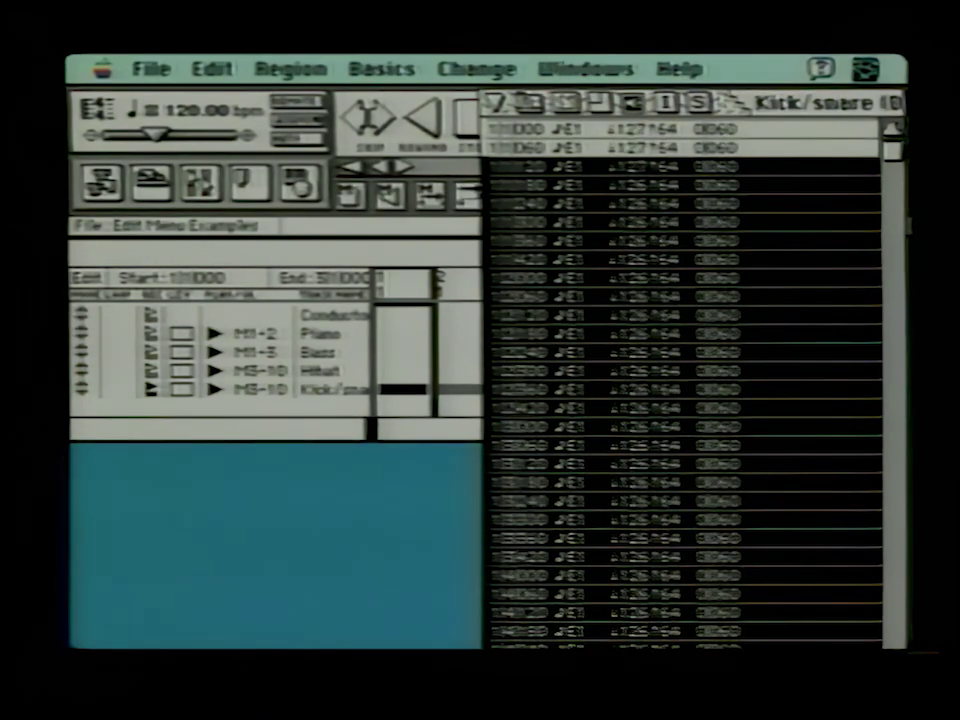
- Try changing the selected notes' on velocities smoothly from 1 to 127 with curvature 20, and undo it
left_click_drag(295, 68, 368, 225)
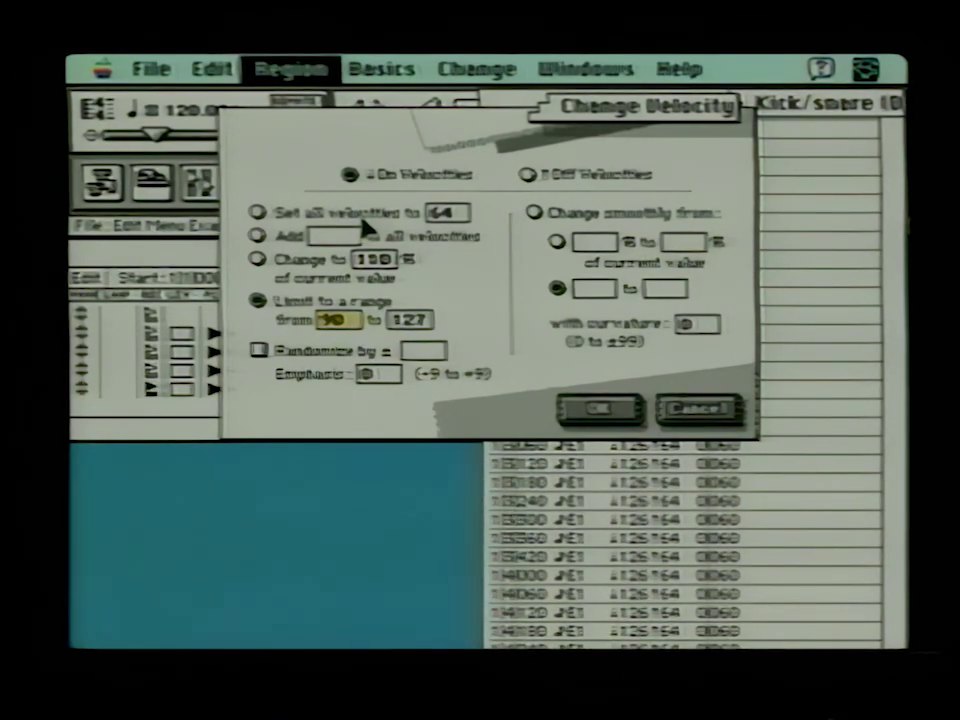
left_click(535, 213)
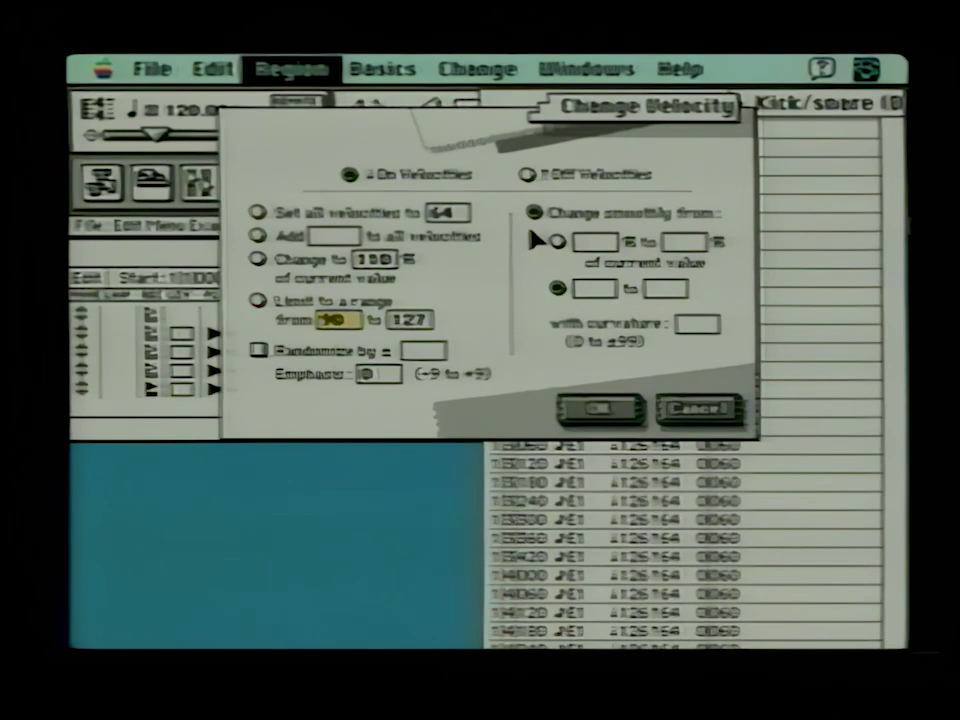
left_click(588, 292)
type("1")
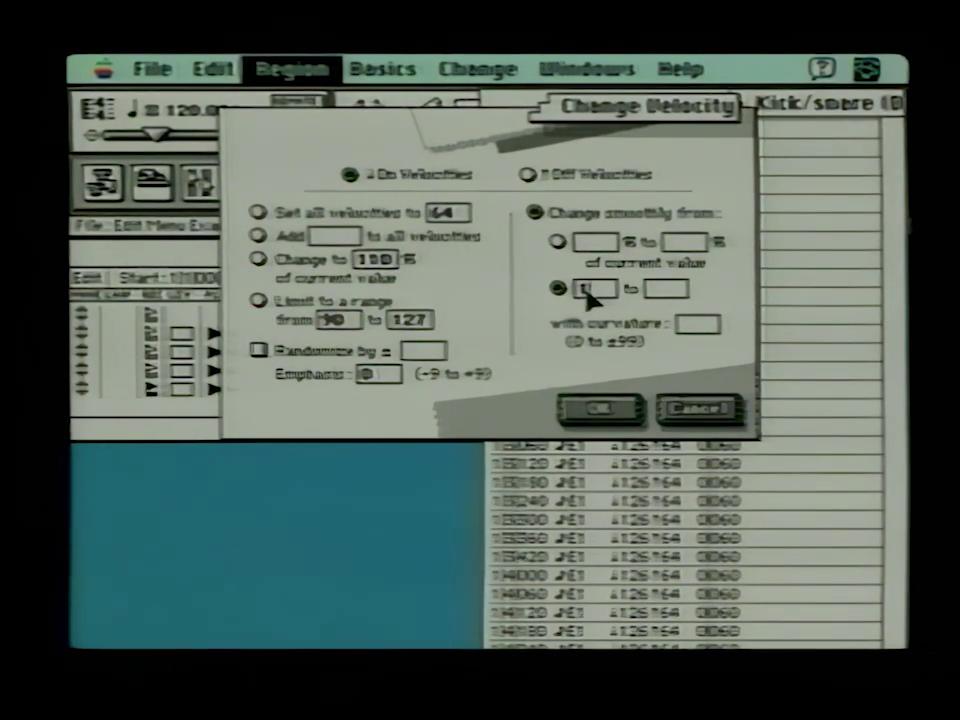
left_click(664, 290)
type("127")
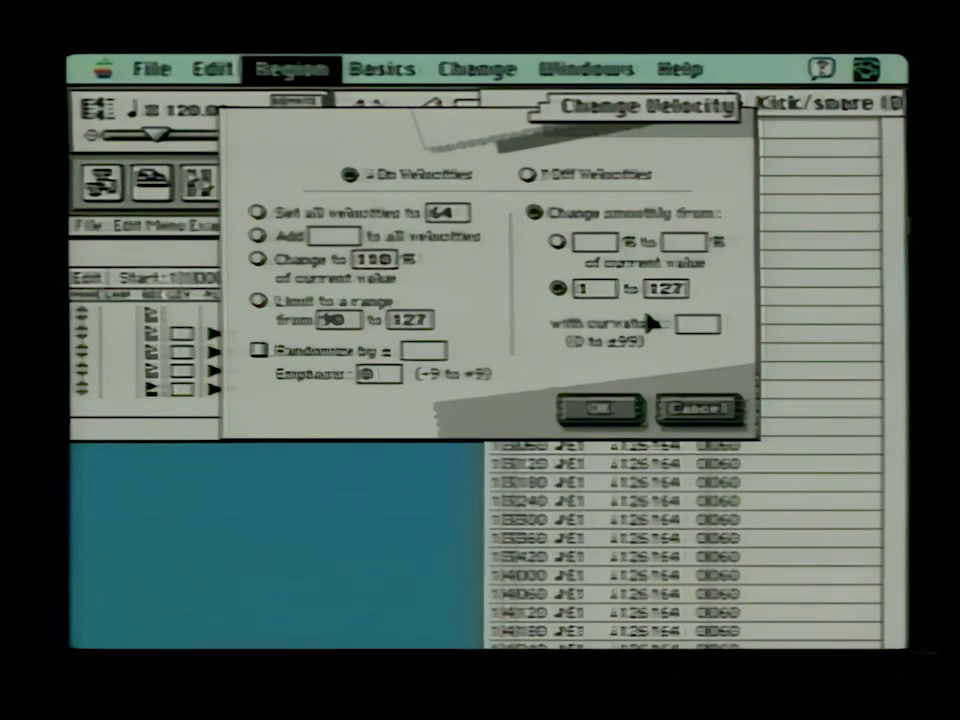
left_click(692, 330)
type("20")
left_click(606, 410)
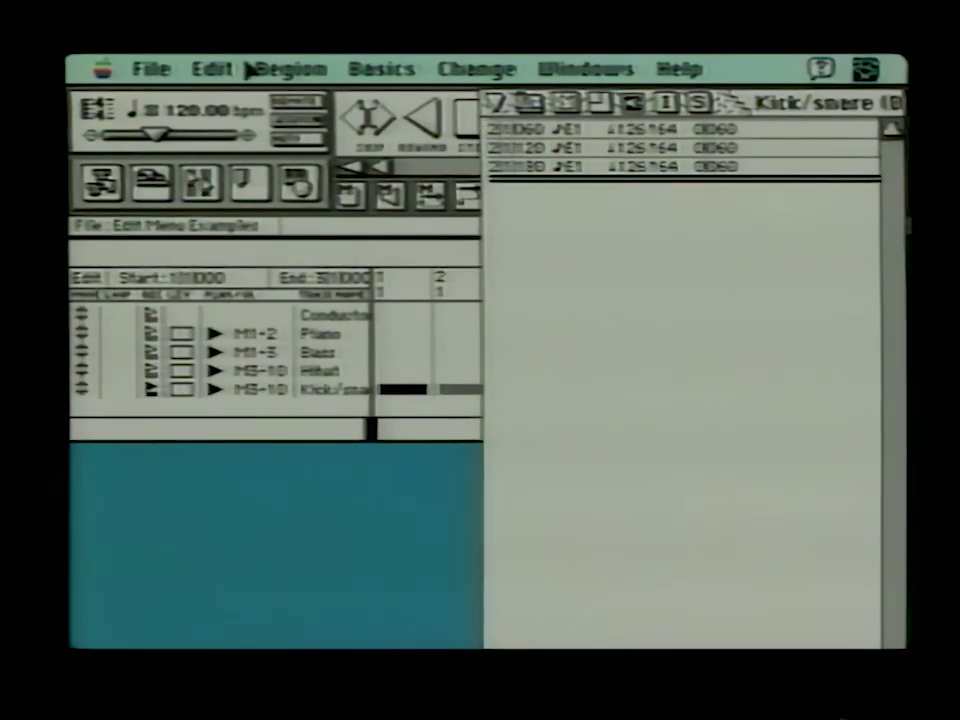
left_click_drag(228, 69, 222, 101)
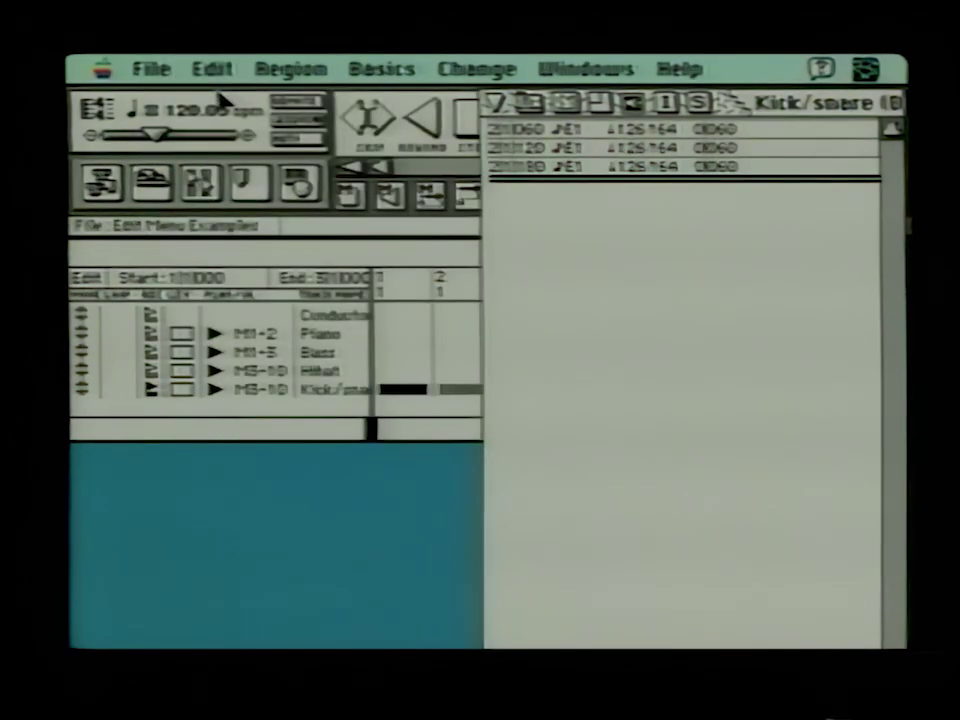
- Reselect the Kick/snare notes from the third one onward and change their on velocities smoothly from 1 to 127 with curvature 70
left_click(894, 150)
left_click_drag(666, 176, 775, 648)
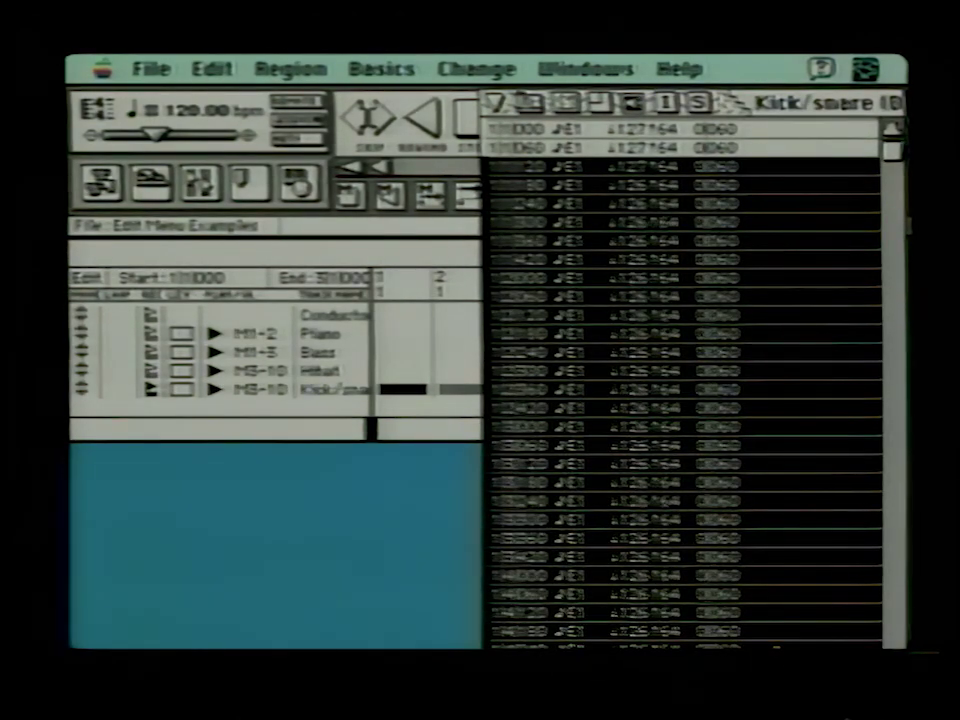
left_click_drag(276, 68, 347, 233)
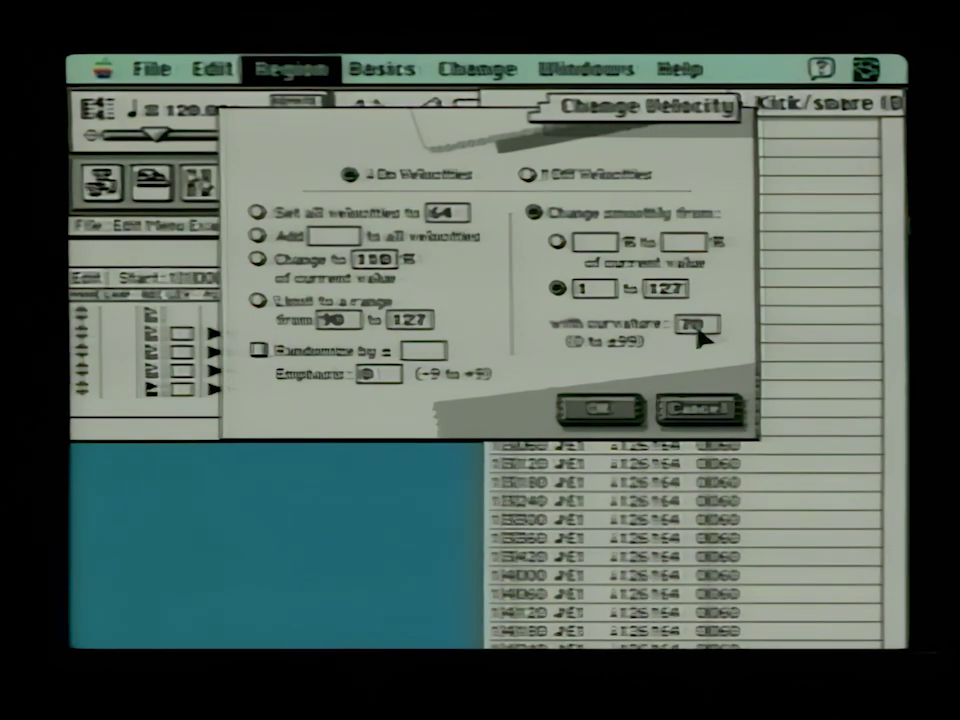
left_click(598, 408)
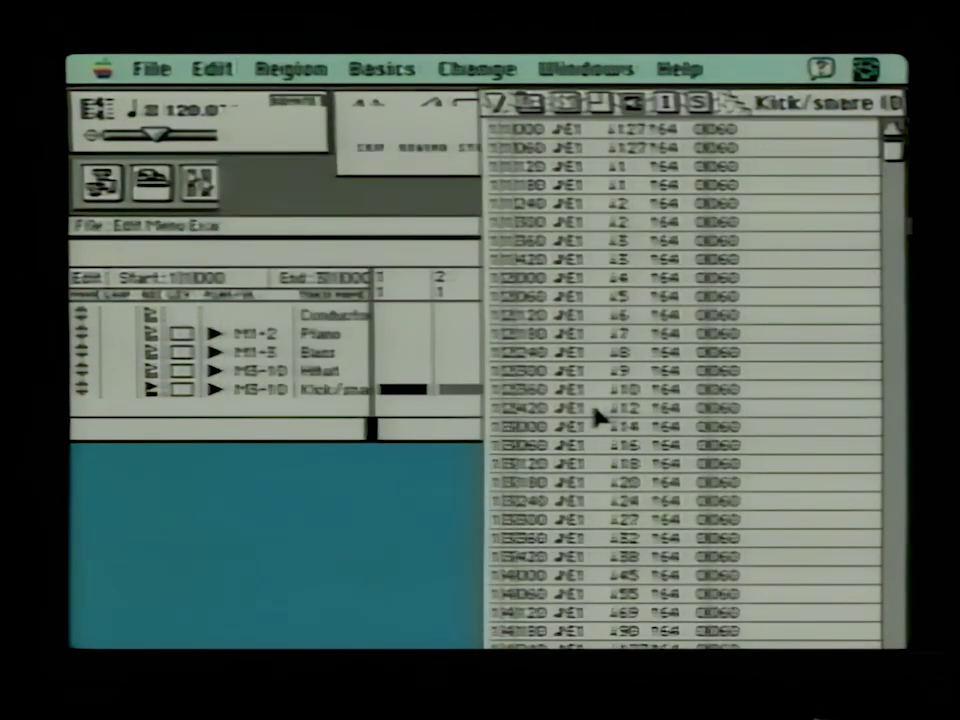
- Play back the Drum roll chunk to hear the velocity crescendo
key("space")
key("space")
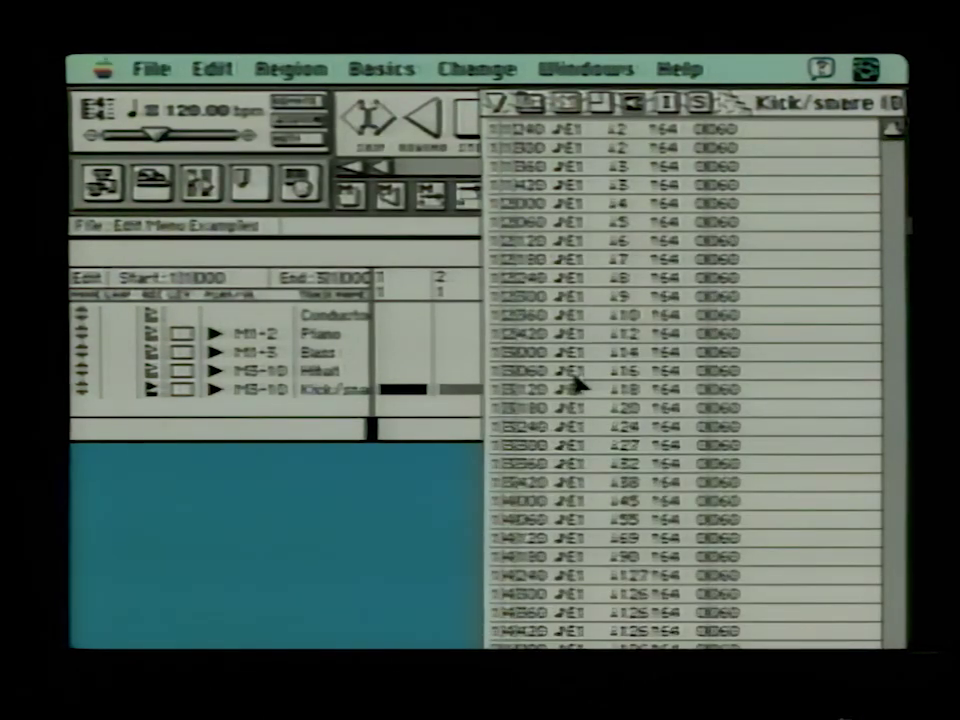
key("space")
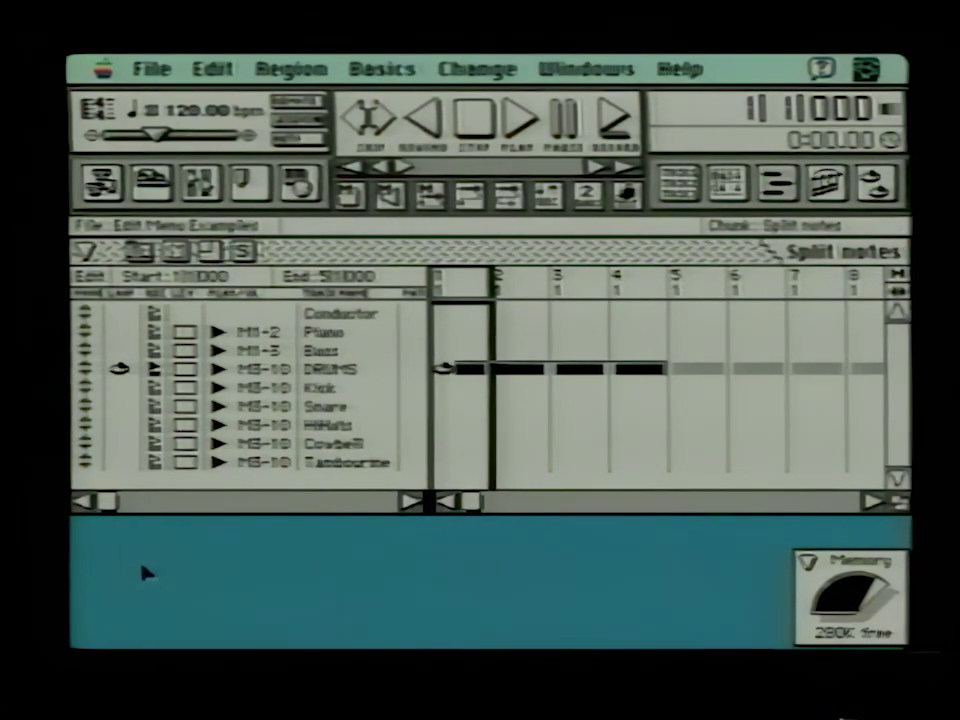
- Open the DRUMS track's event list in the Split notes chunk and select the DRUMS track from measure 1 to measure 5
double_click(326, 370)
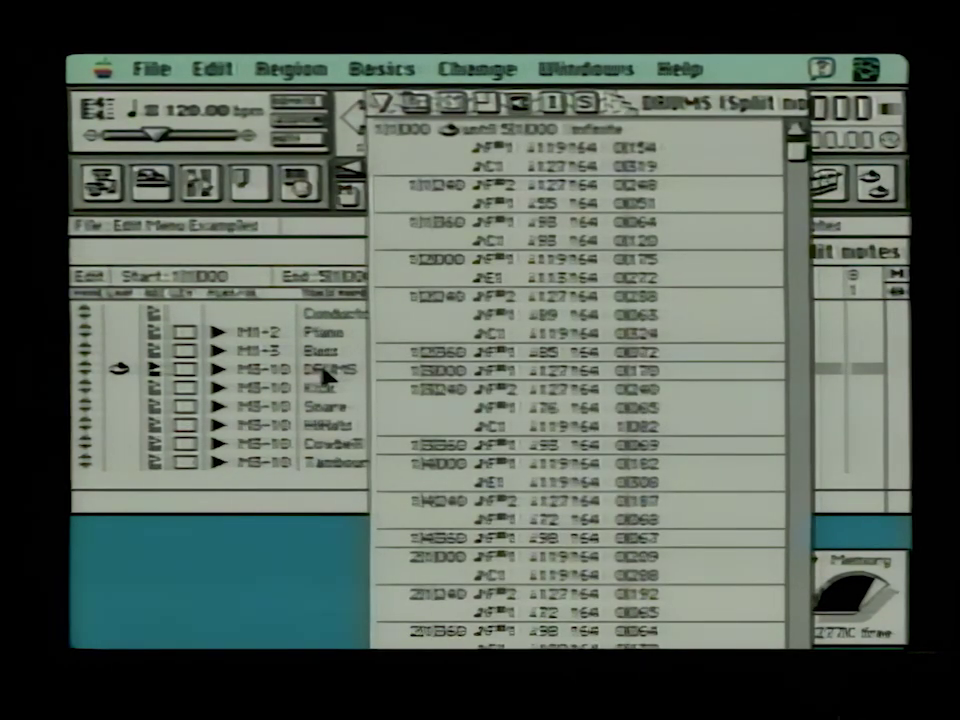
left_click(533, 151)
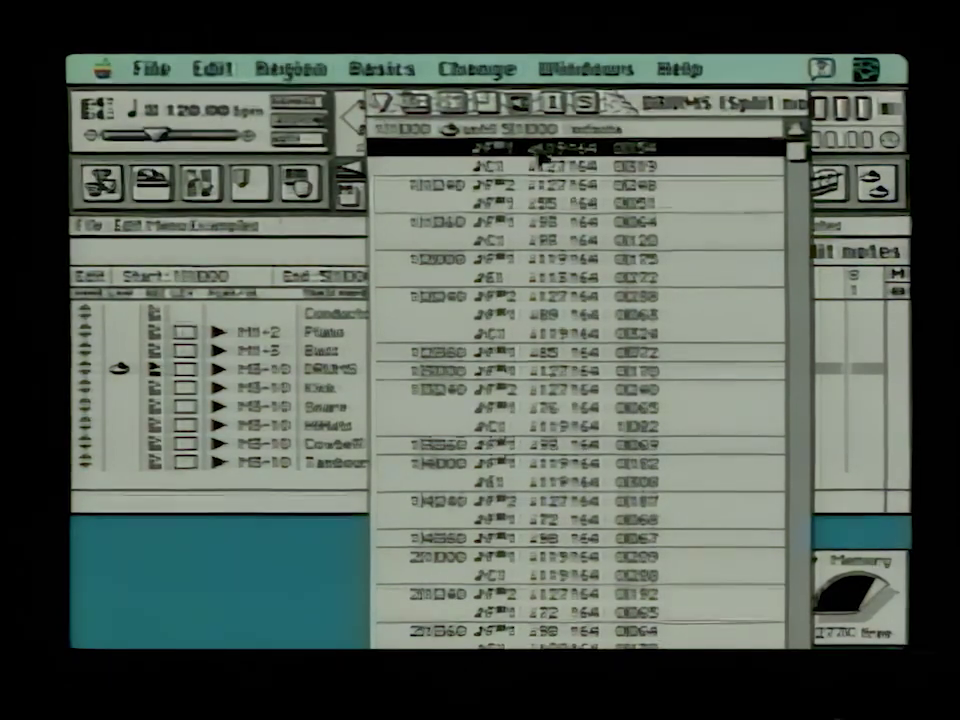
left_click(835, 313)
left_click_drag(476, 296, 621, 294)
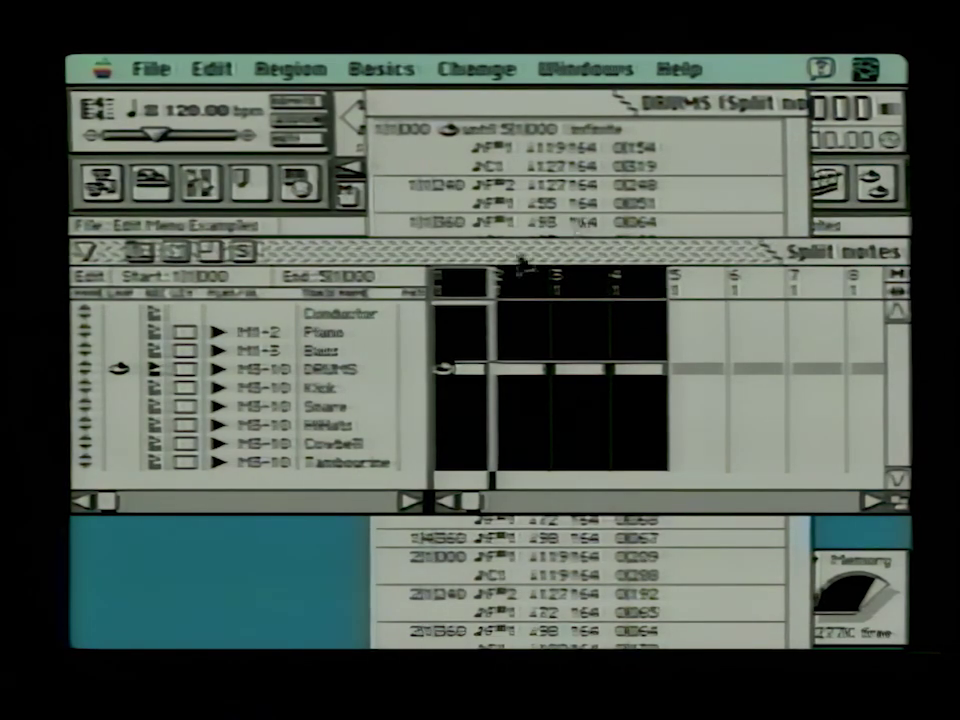
left_click(338, 370)
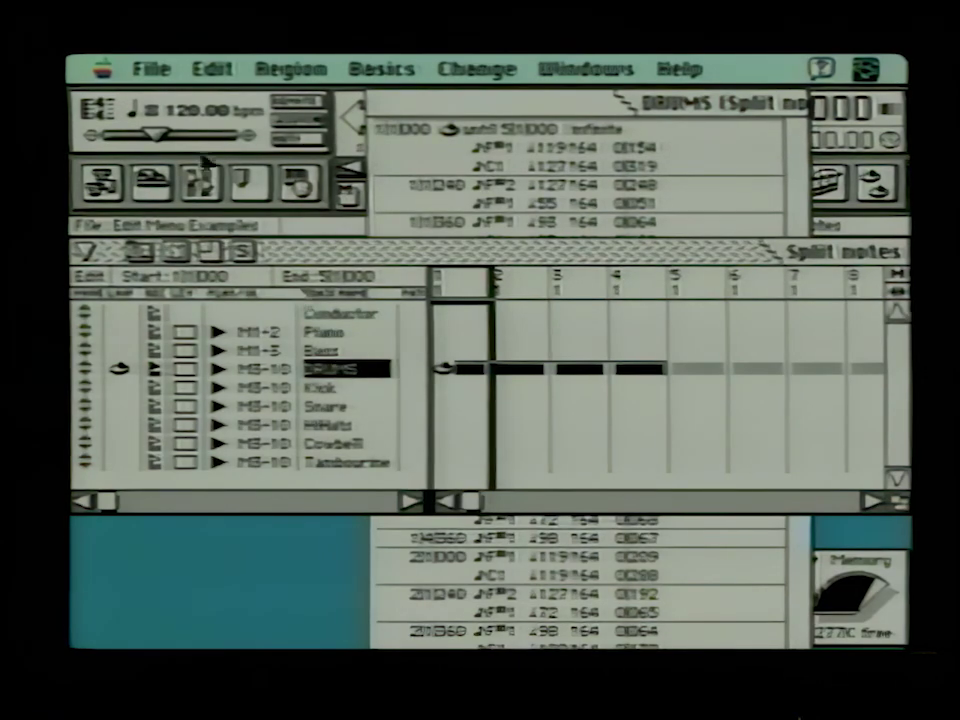
- Split the notes between F#1 and F#1 out of the DRUMS track using the Cut option
left_click_drag(272, 69, 281, 271)
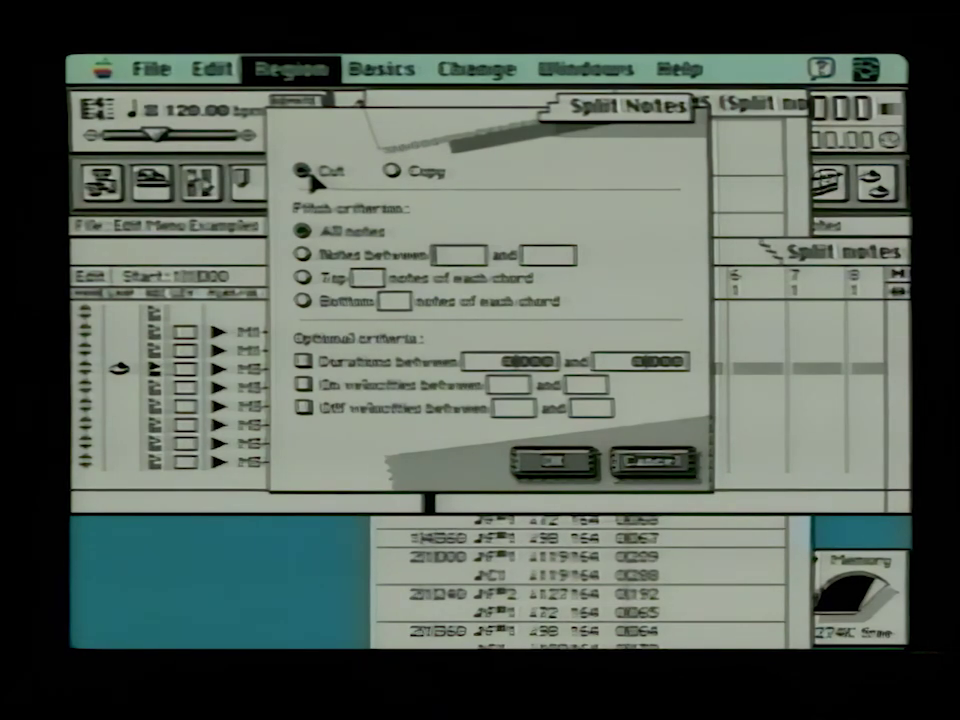
left_click(303, 255)
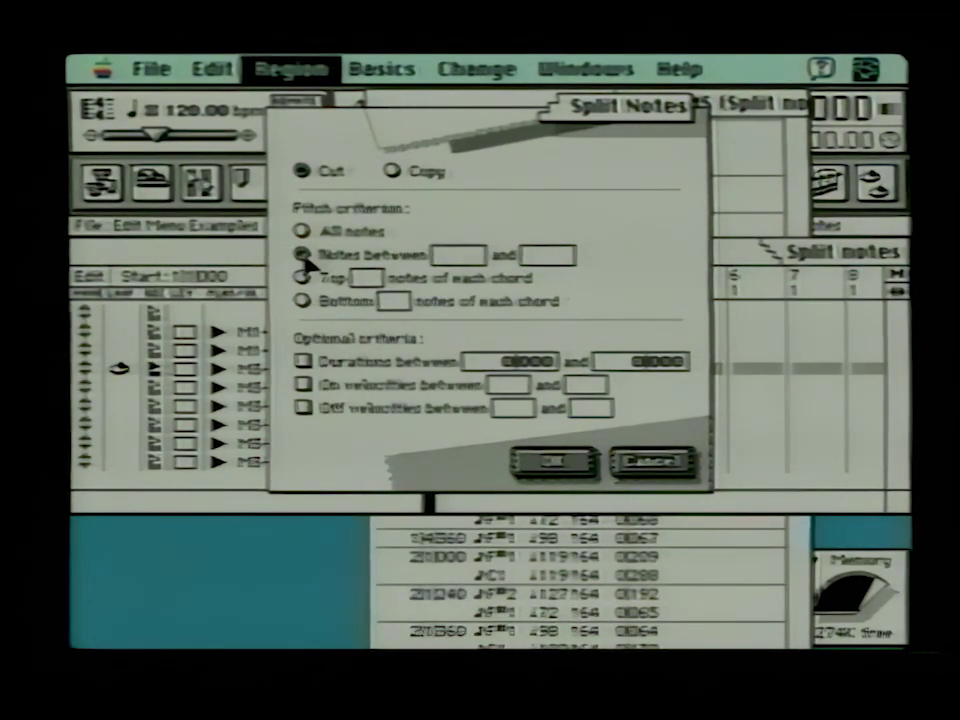
left_click(444, 256)
type("C#1")
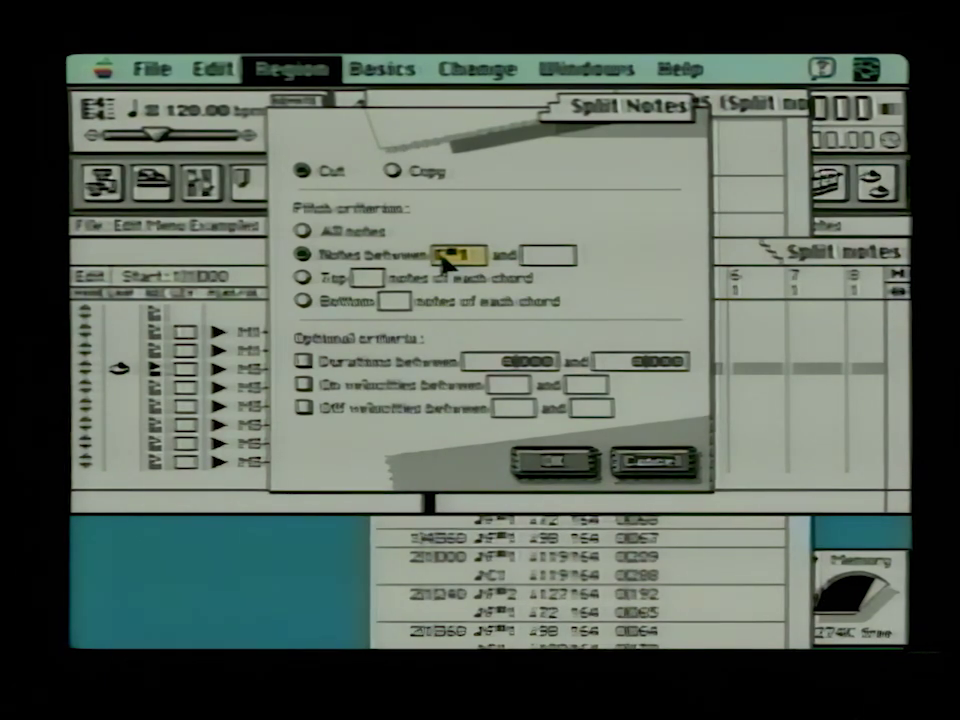
key("Tab")
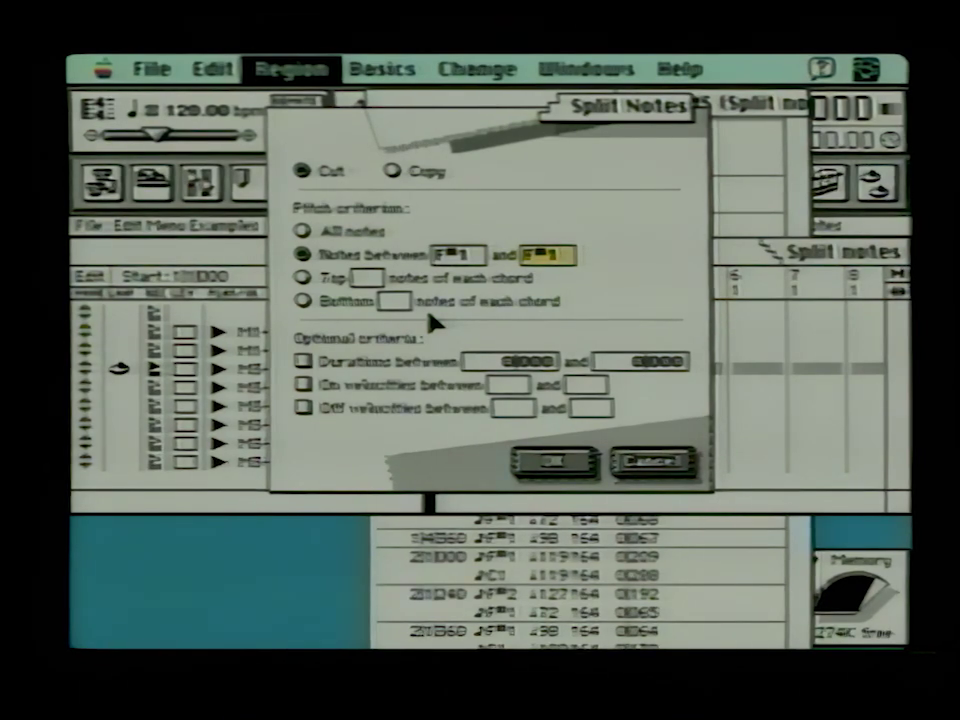
left_click(555, 458)
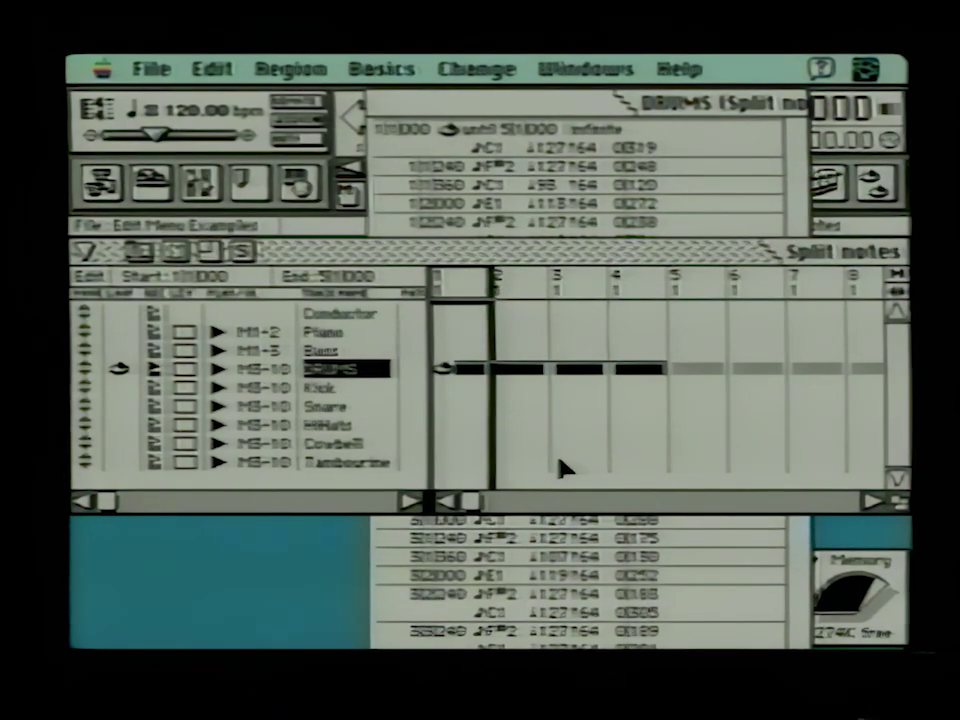
- Paste the split notes into the HiHats track from measure 1 and open that track for editing
left_click(340, 428)
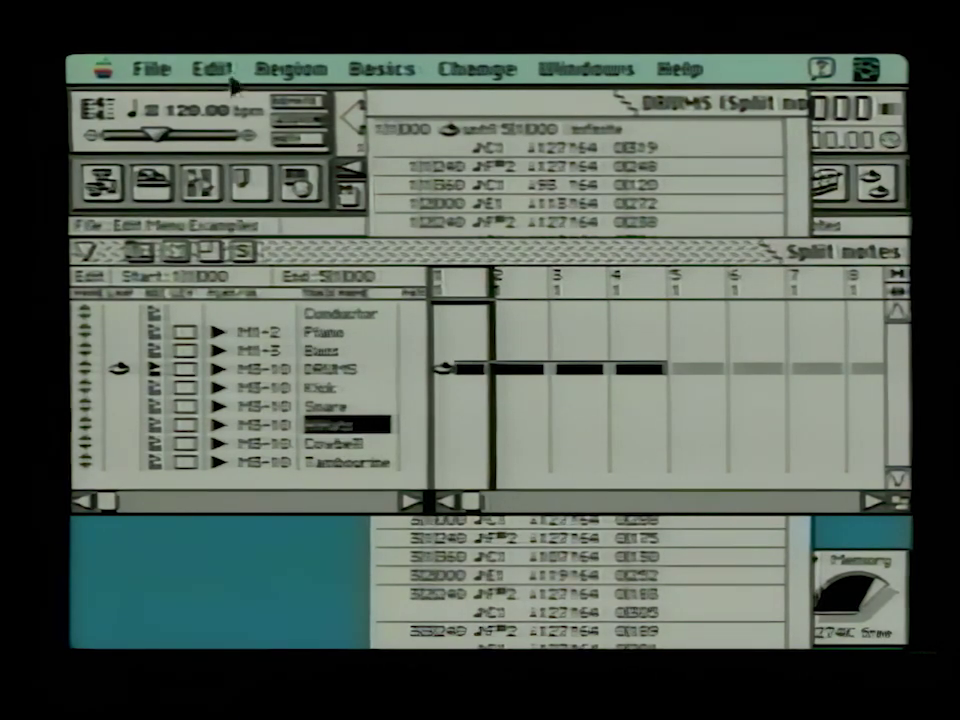
mouse_move(212, 69)
left_mouse_down()
mouse_move(247, 193)
mouse_move(255, 270)
mouse_move(262, 205)
left_mouse_up()
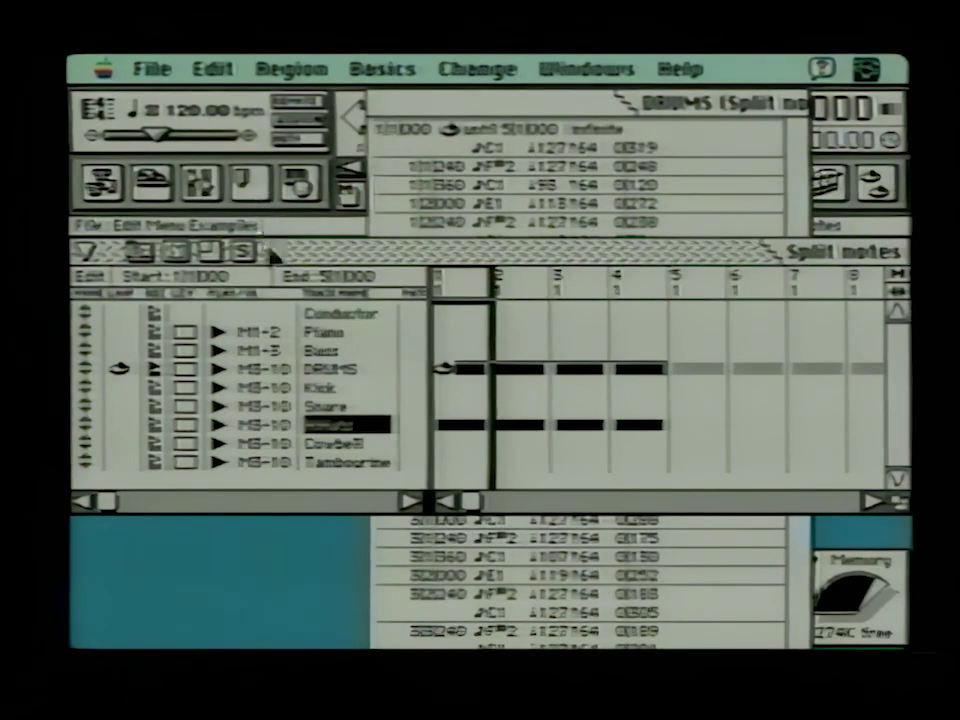
double_click(340, 426)
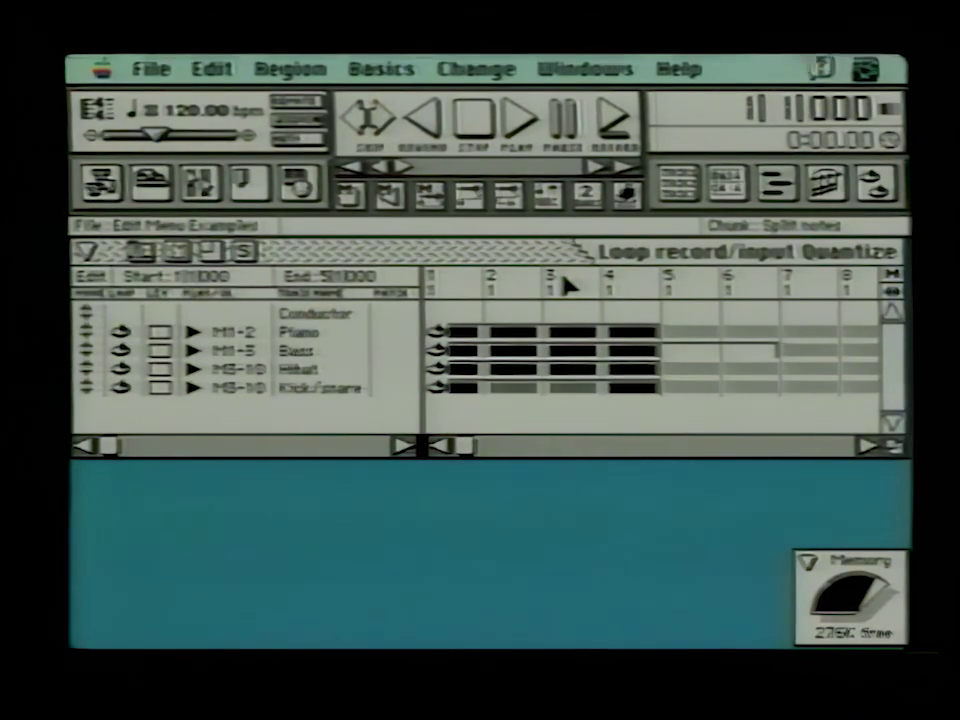
- Open the Piano track's graphic editor in the Loop record/input Quantize chunk and reveal the continuous data area below the notes
left_click(300, 333)
double_click(302, 338)
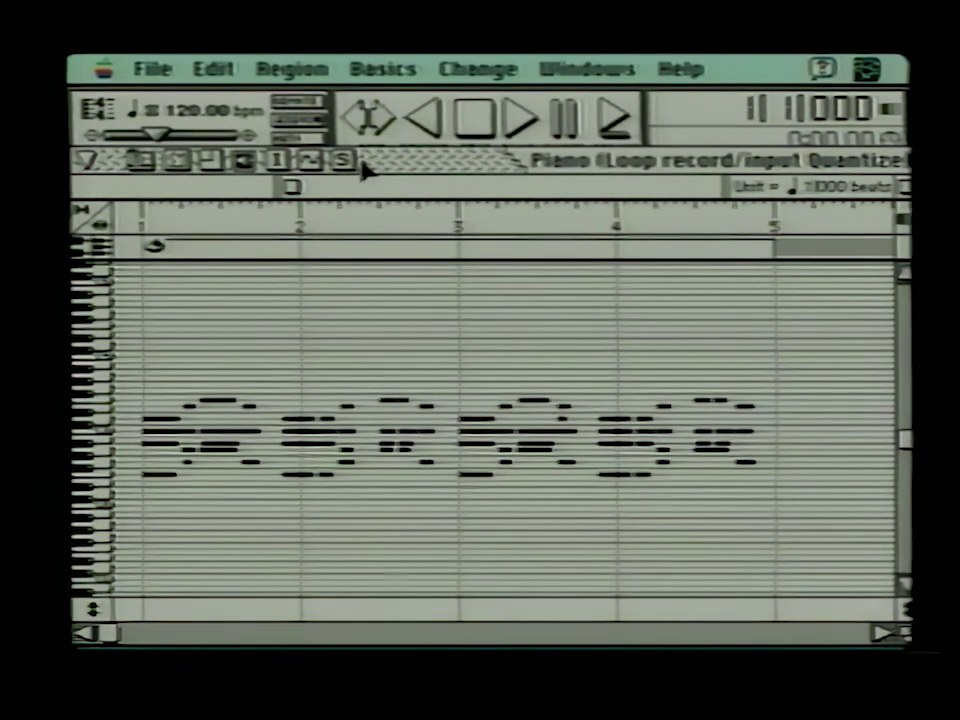
left_click_drag(398, 172, 386, 135)
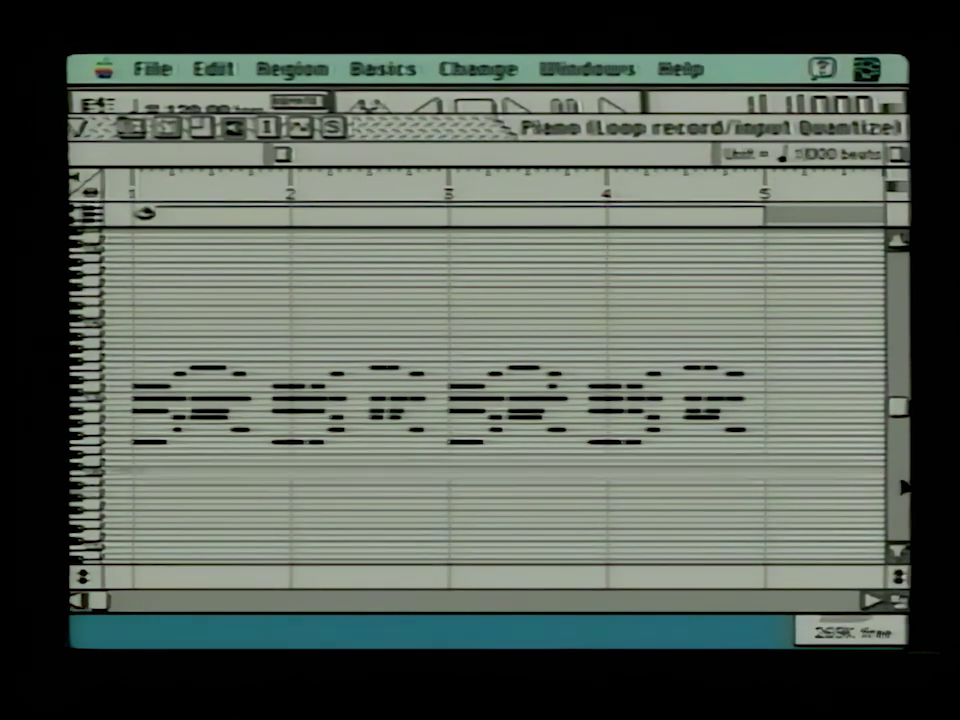
left_click(902, 474)
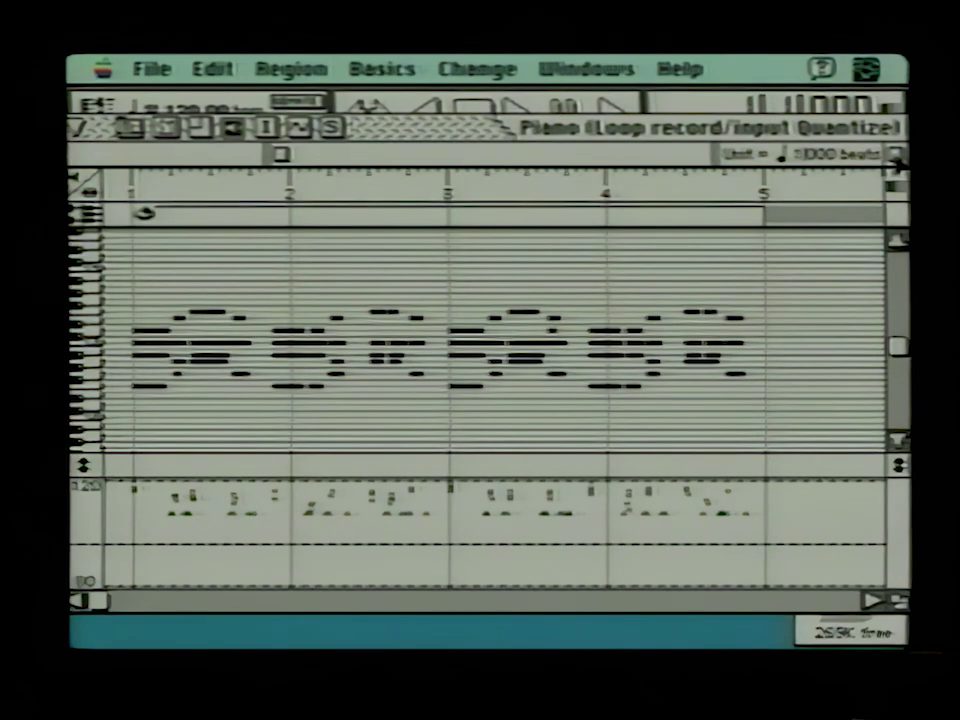
- With the unit set to an eighth note (0|240 beats), insert a controller curve dipping from measure 1 to 3 and rising to measure 5, and play it
left_click(786, 168)
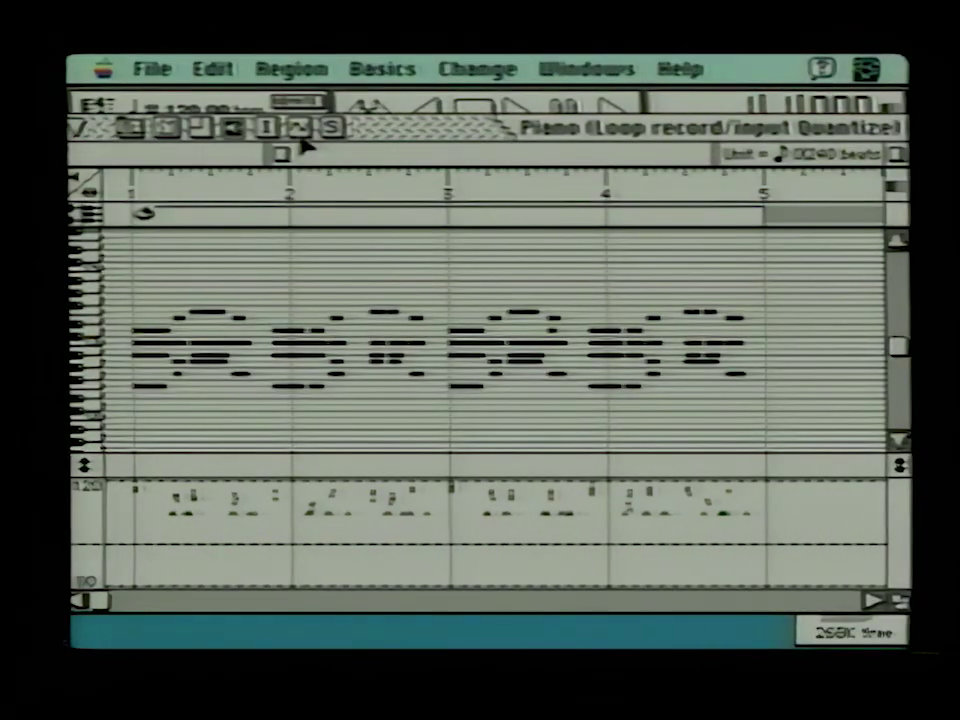
left_click_drag(268, 148, 146, 242)
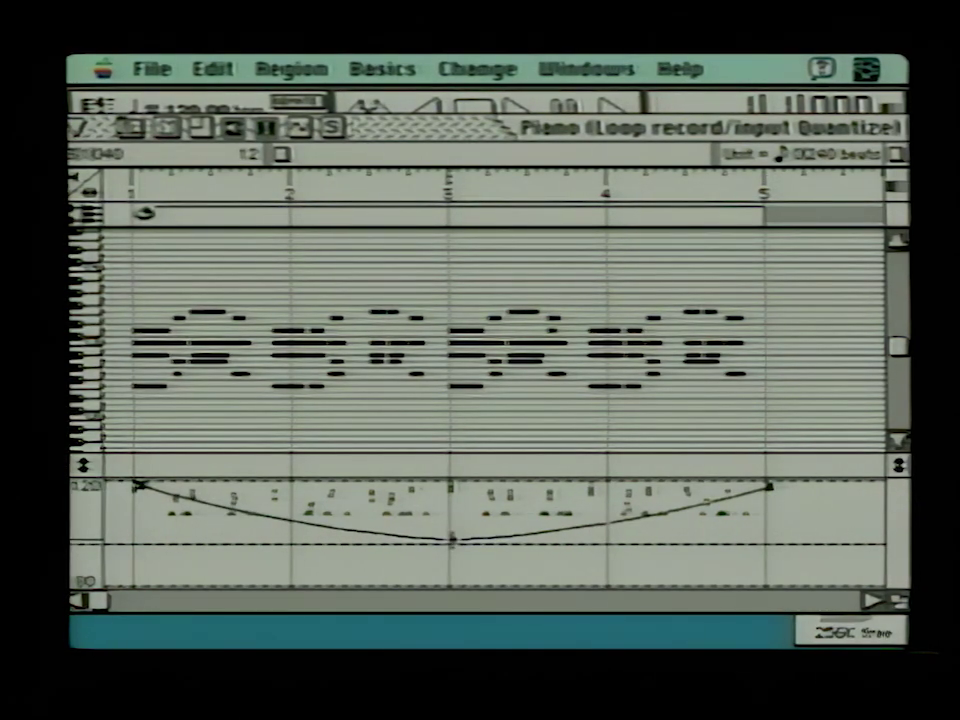
key("Delete")
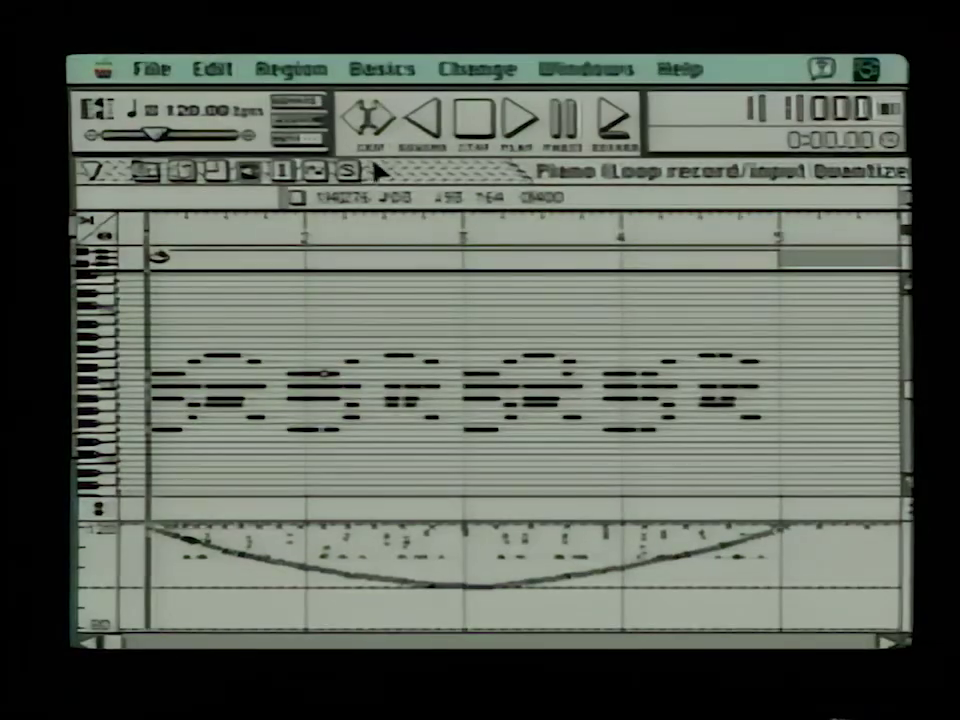
key("space")
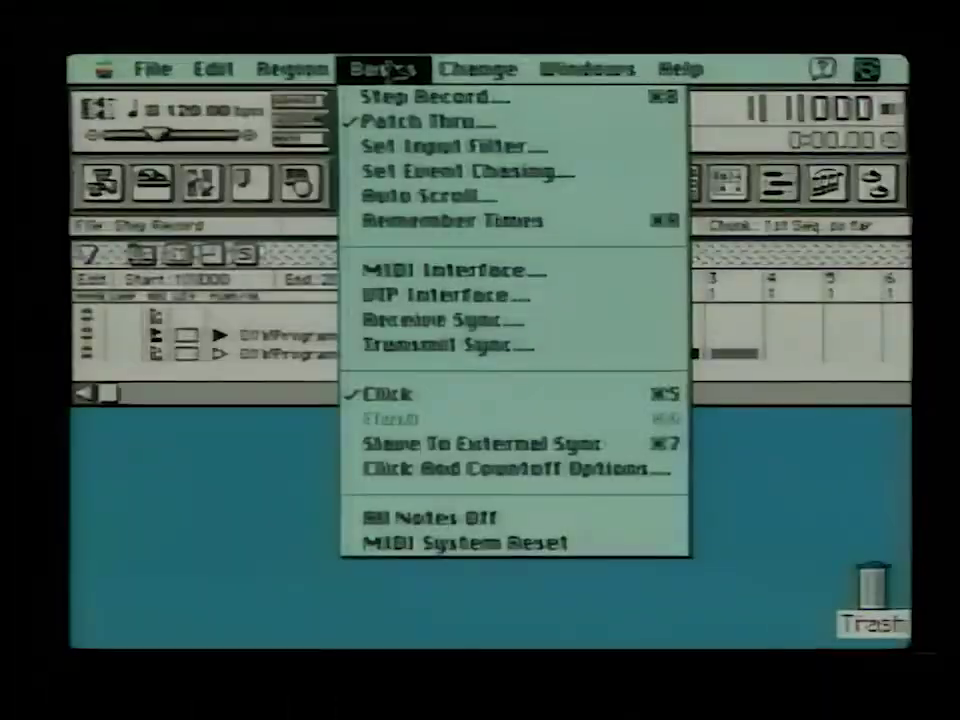
- Open Step Record for the Piano ditty track and set a quarter-note step of 480 ticks with a 20% duration
left_click_drag(381, 71, 388, 103)
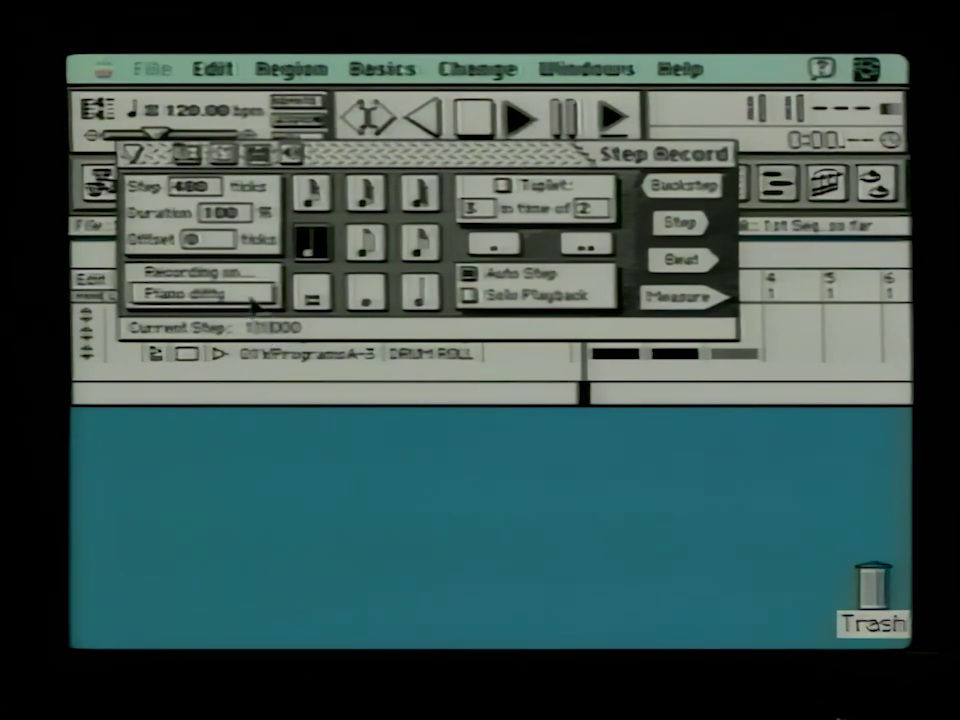
double_click(213, 214)
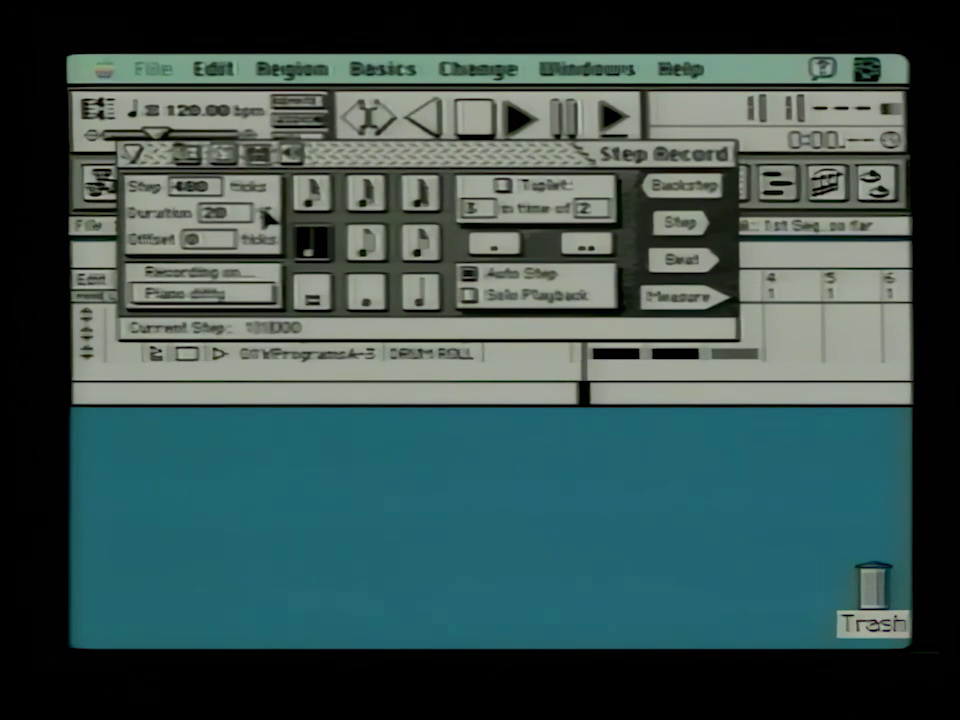
left_click(328, 256)
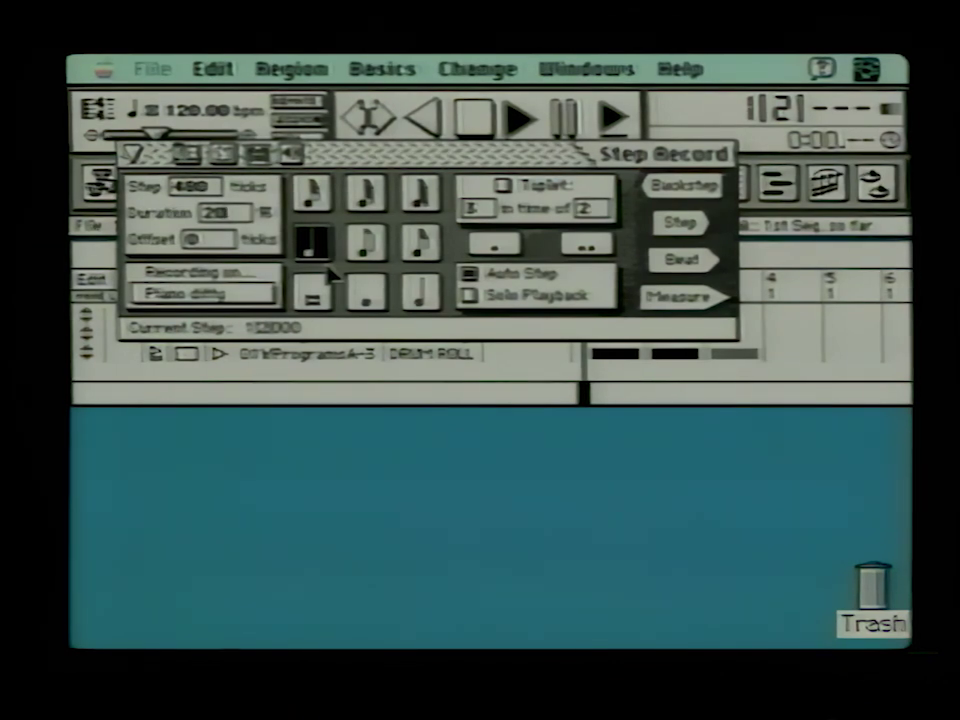
- Step-record an eighth-note triplet (3 in time of 2, 160 ticks per step) on the Piano ditty track
left_click(366, 243)
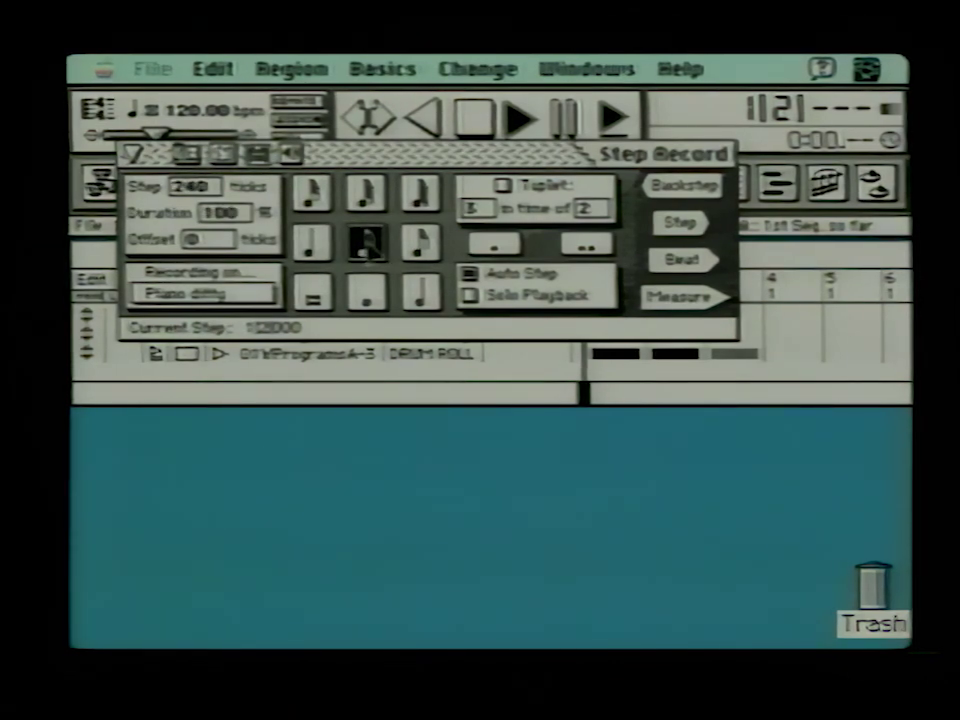
left_click(502, 188)
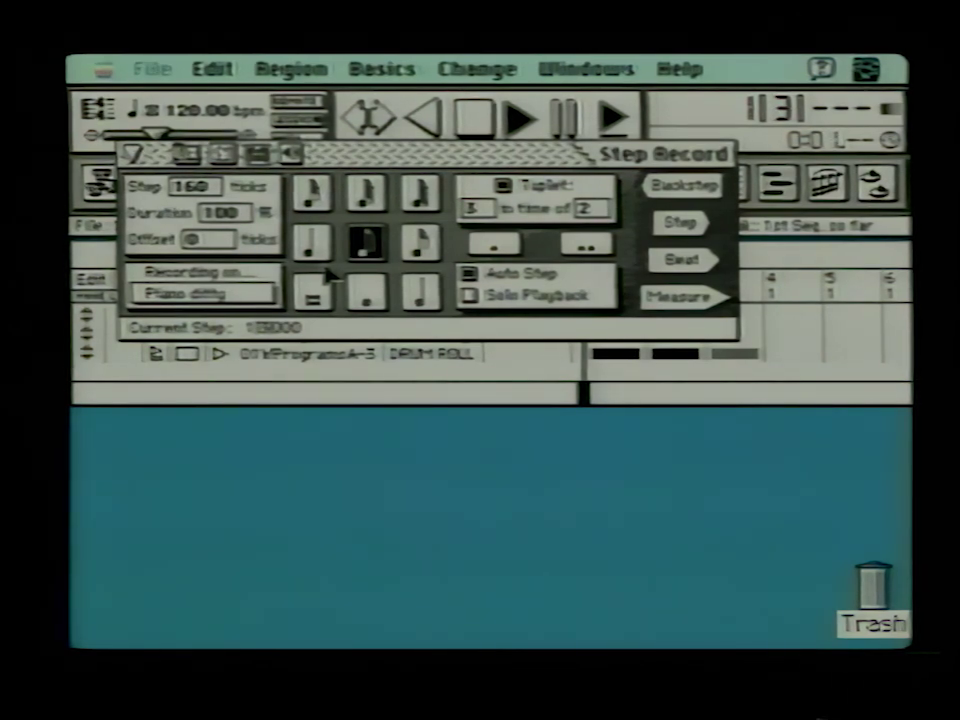
left_click(502, 186)
- Return to a quarter-note step of 480 ticks with 20% duration, record the next notes and advance past one step as a rest
left_click(311, 246)
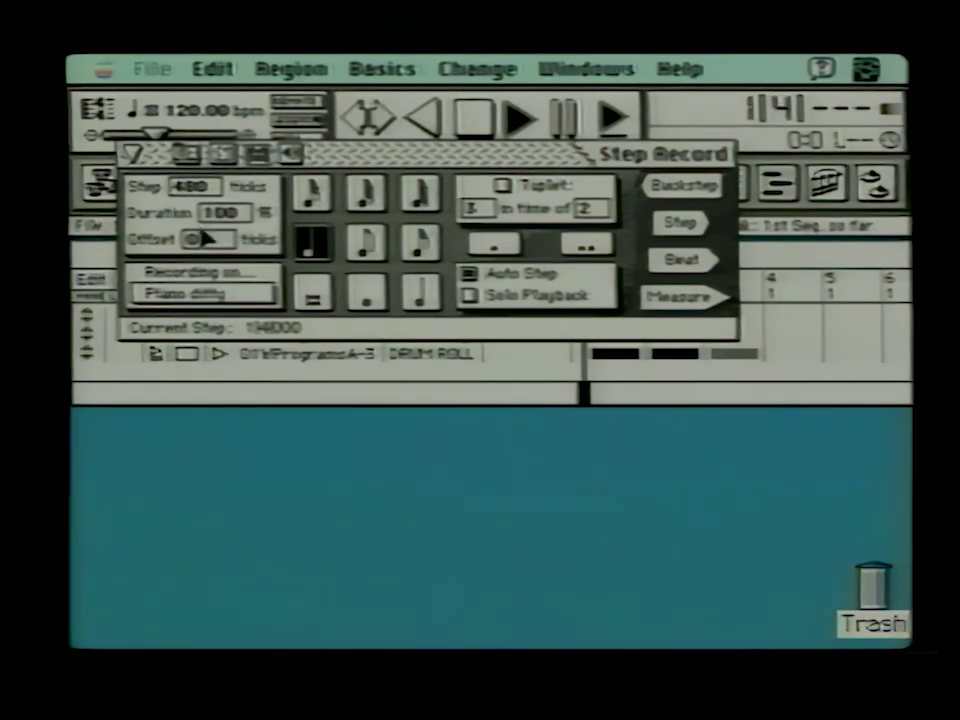
type("20")
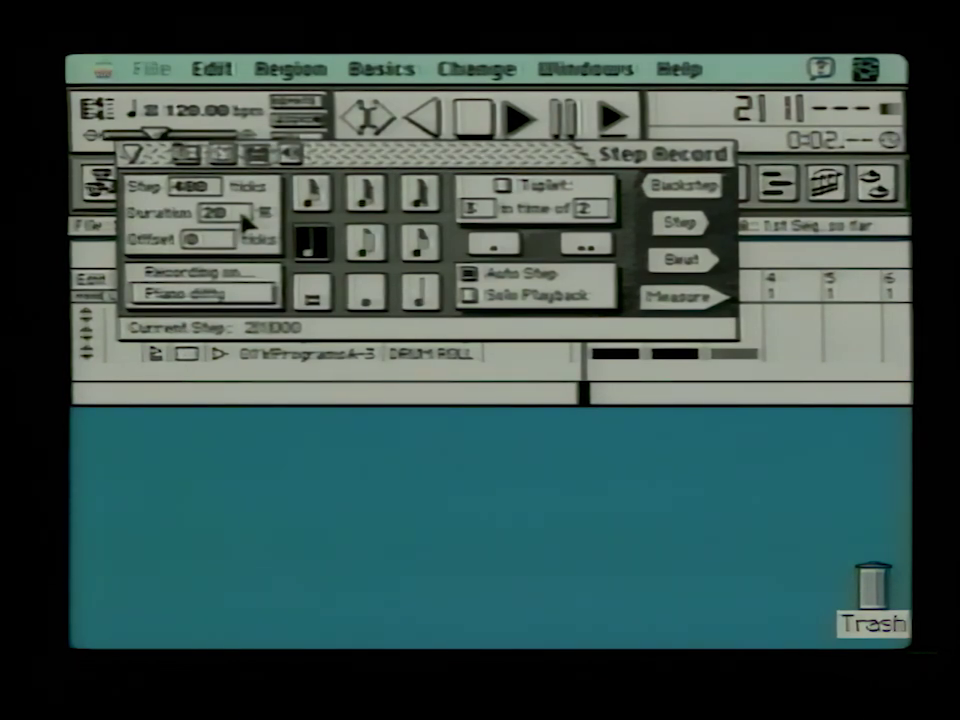
double_click(221, 216)
left_click(680, 226)
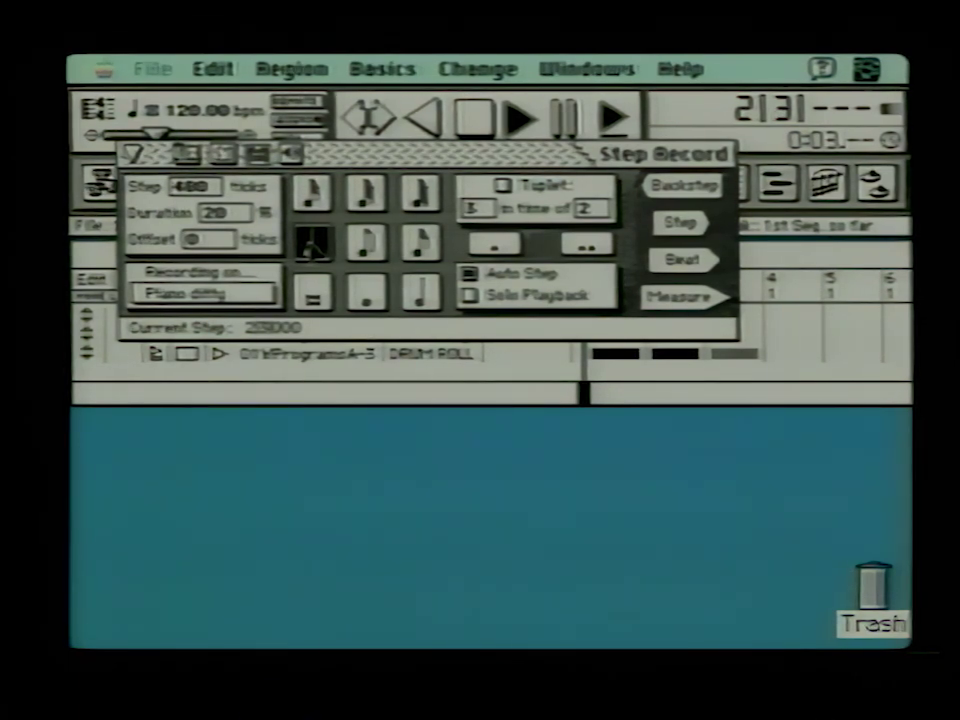
double_click(210, 213)
double_click(210, 213)
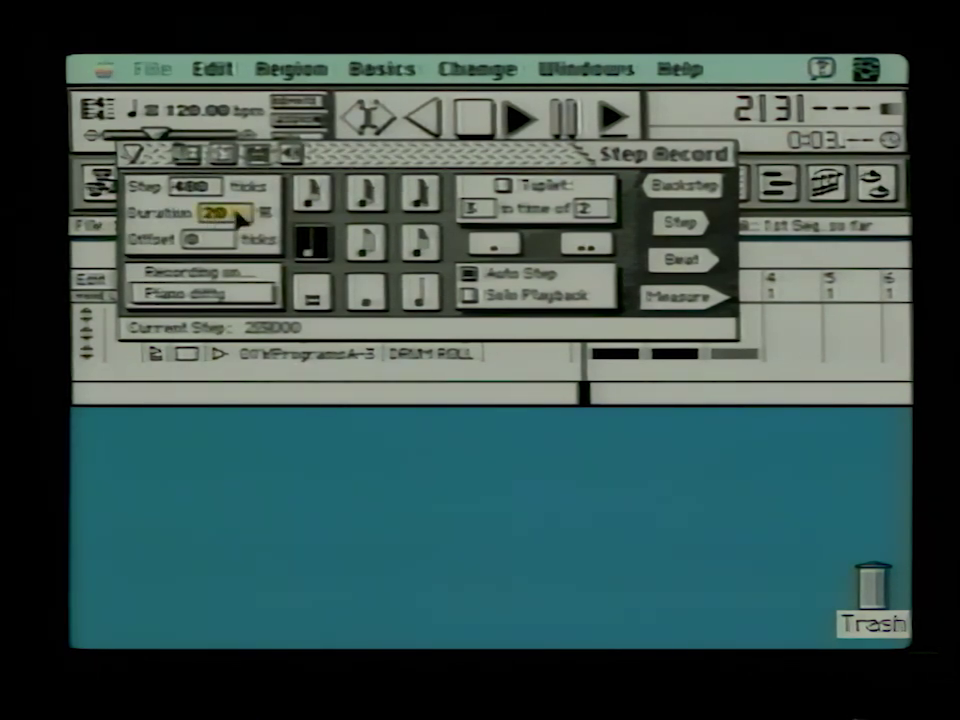
- Finish the Piano ditty with a half-note step of 960 ticks and play the recording back
left_click(420, 291)
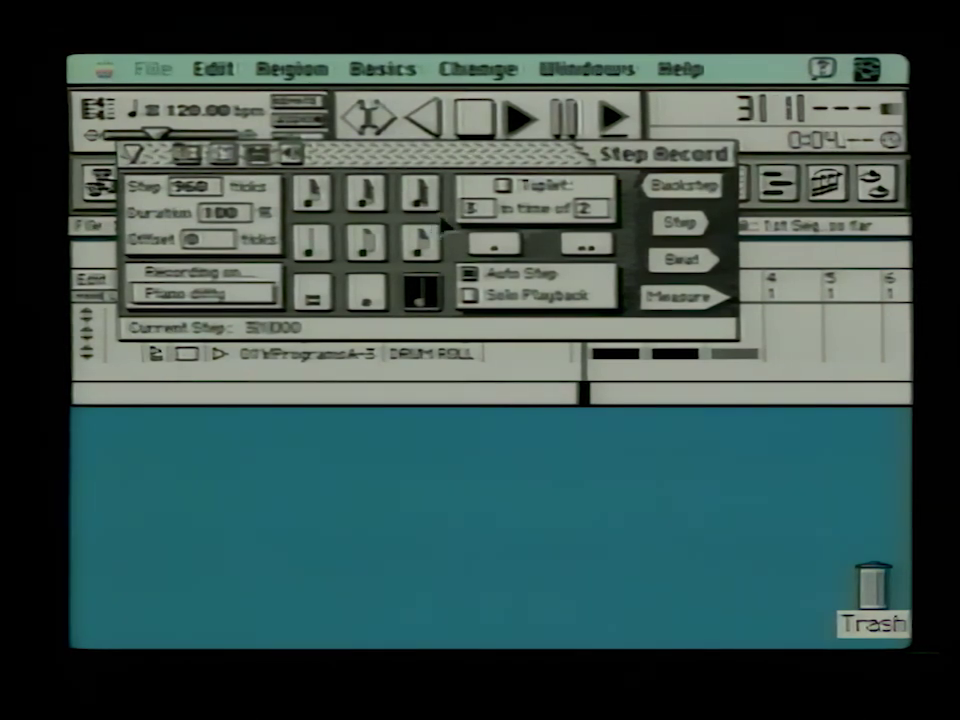
left_click(131, 154)
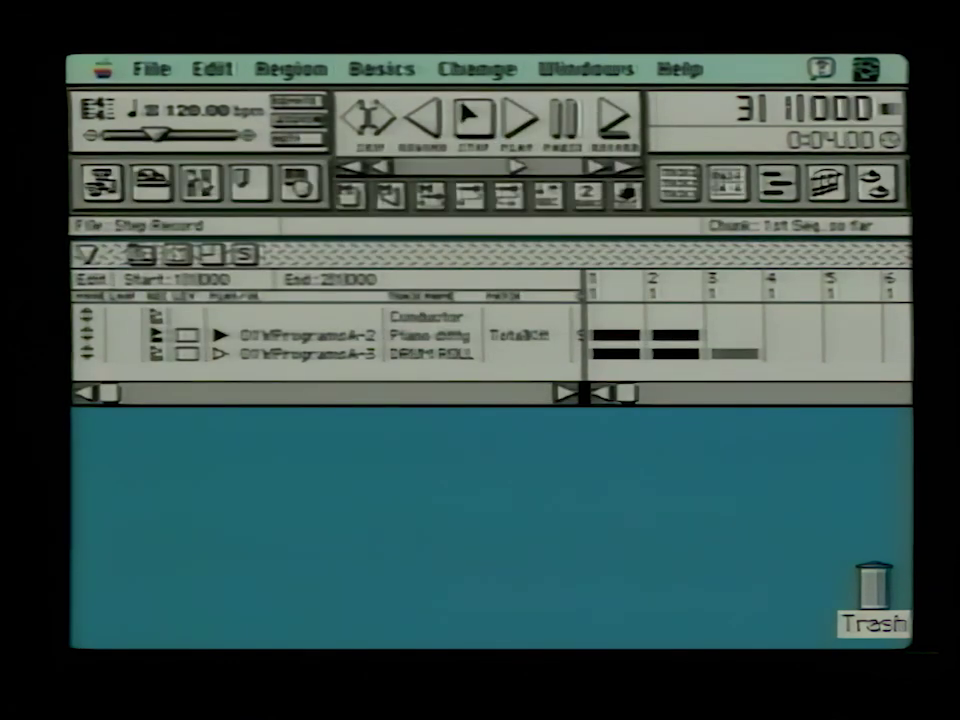
left_click(474, 115)
key("space")
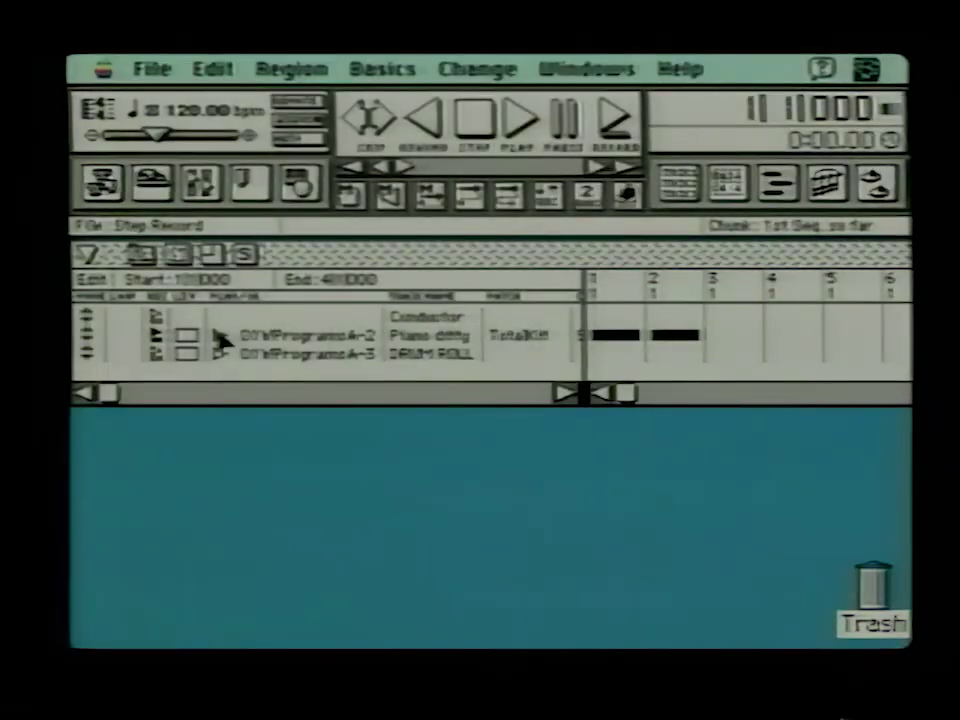
- Record-enable the DRUM ROLL track and set up Step Record for it with a 60-tick step and 20% duration
left_click(156, 354)
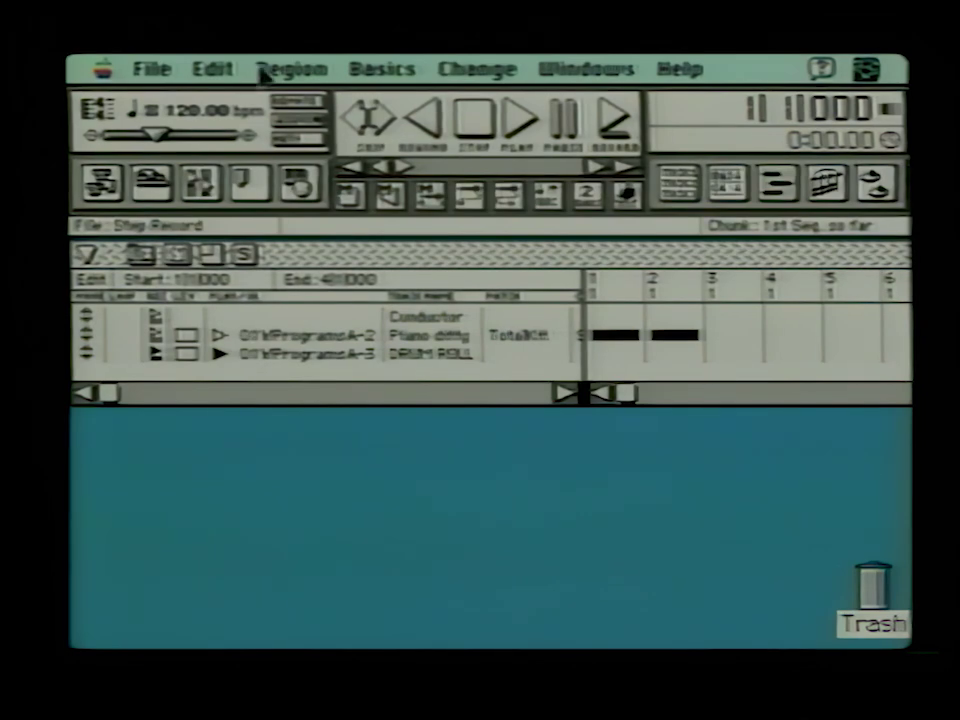
left_click_drag(284, 66, 411, 104)
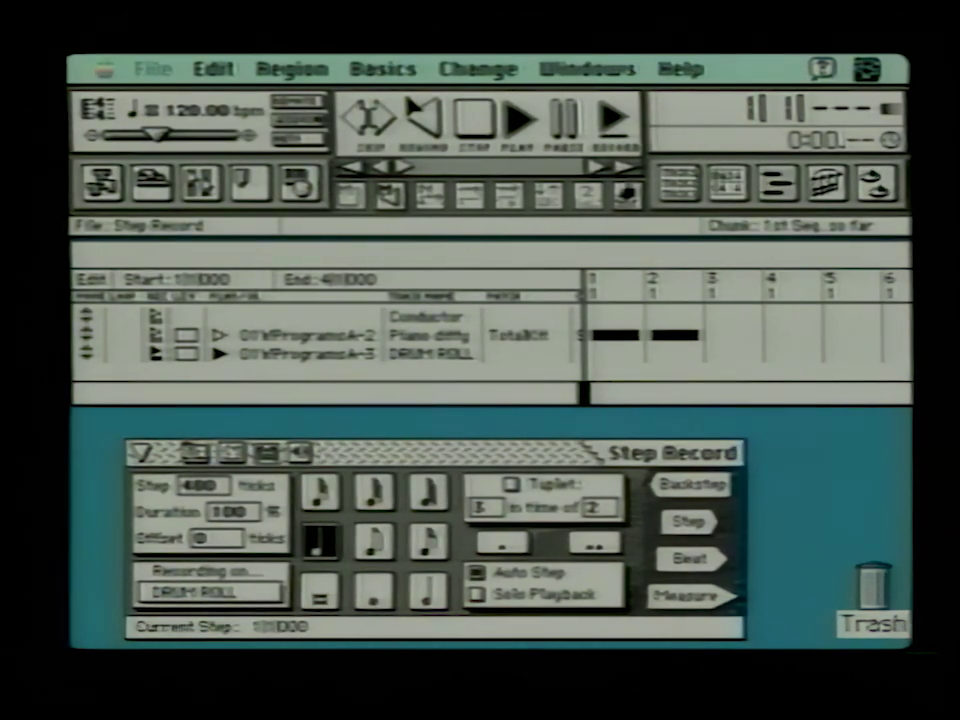
left_click(319, 490)
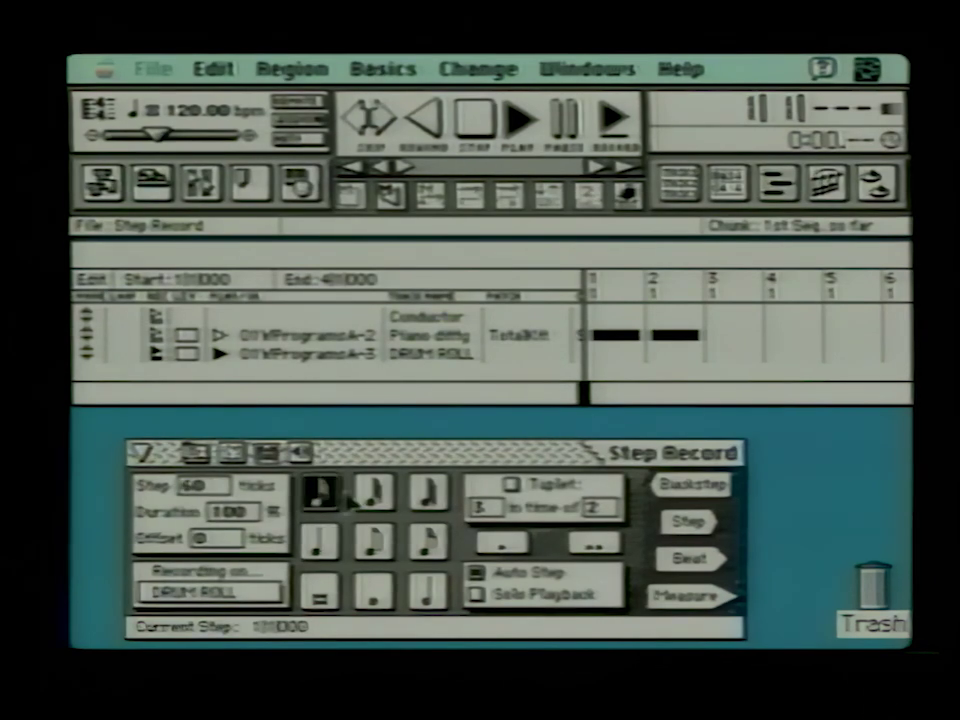
double_click(222, 511)
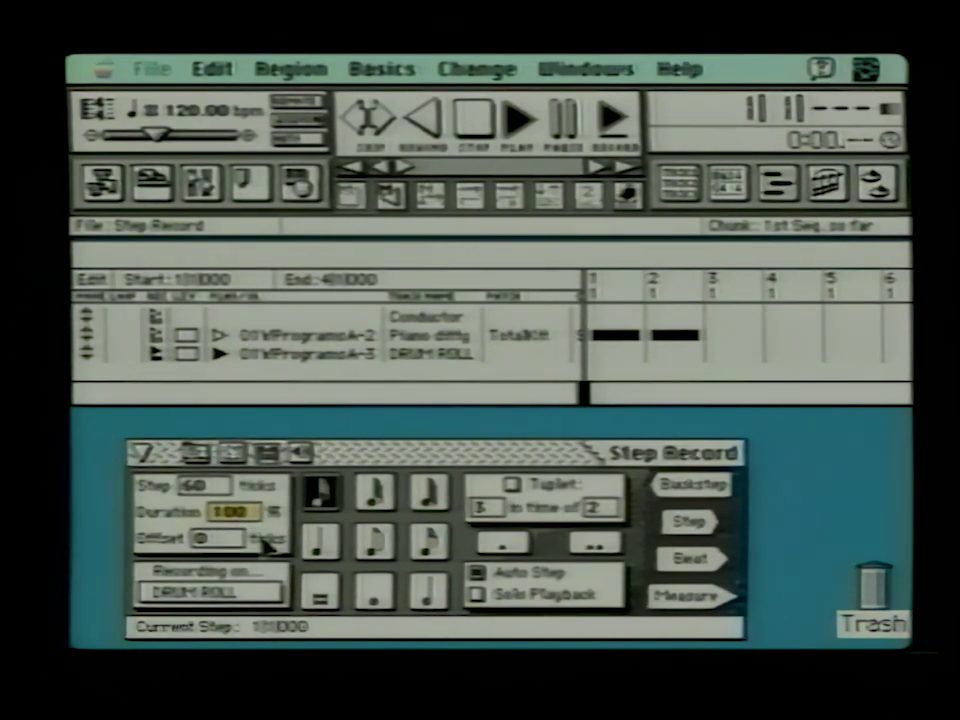
type("100")
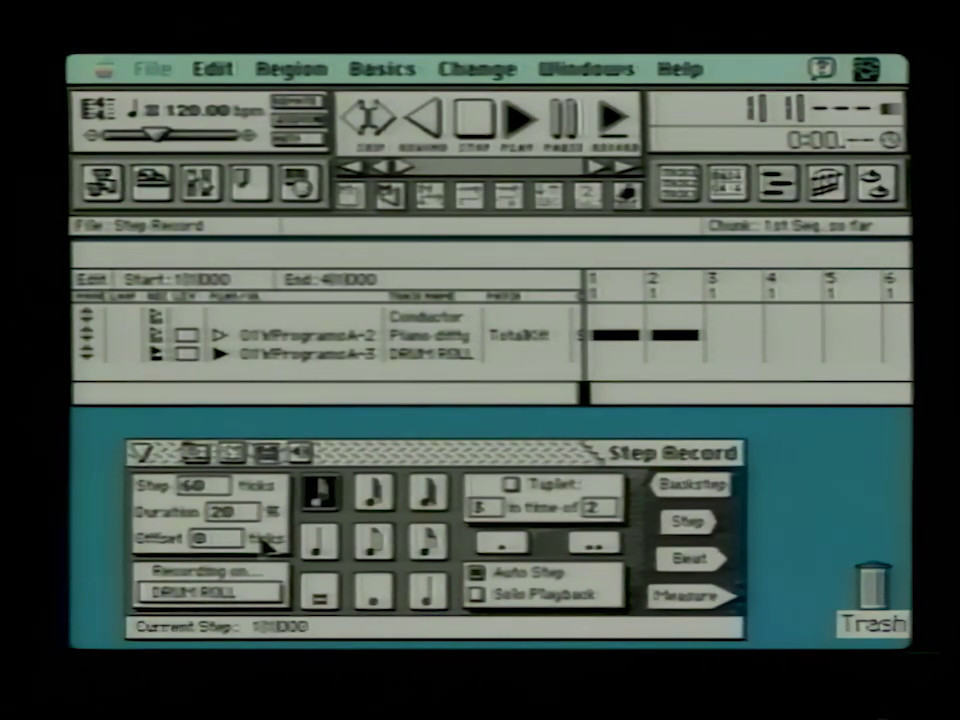
- Show the DRUM ROLL track in the graphic editor and step-record a continuous run of 60-tick notes up to measure 3
left_click(785, 195)
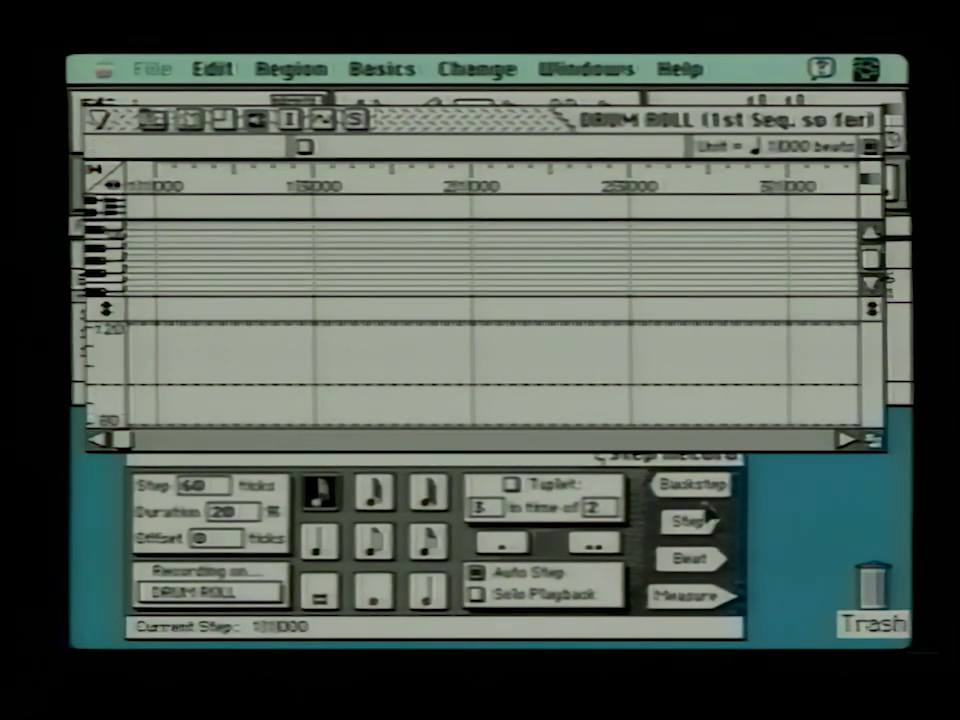
left_click(623, 470)
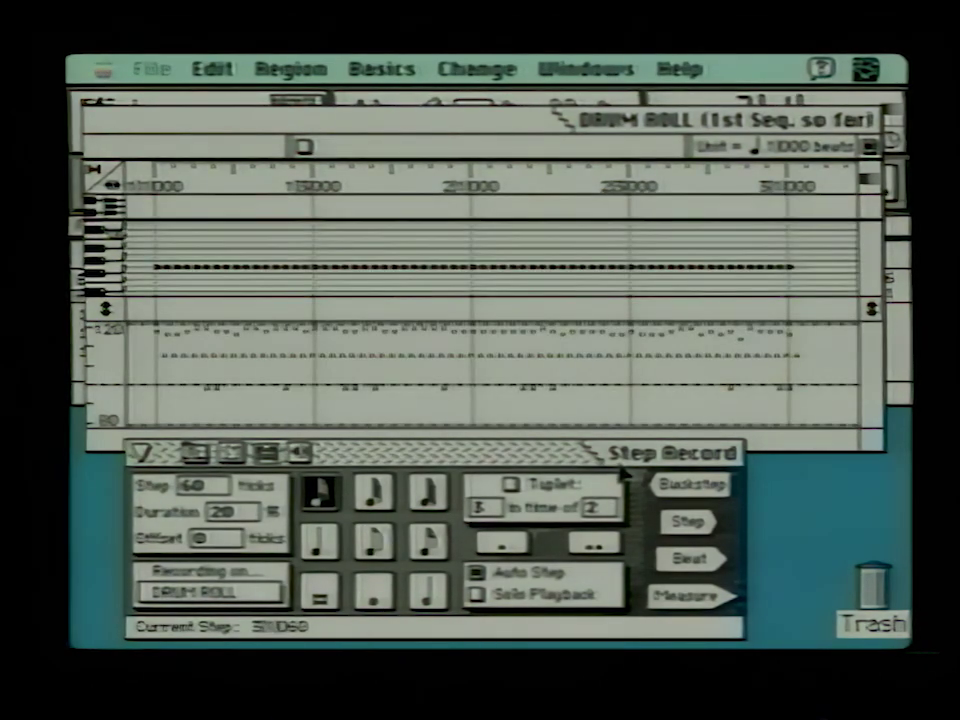
left_click(140, 451)
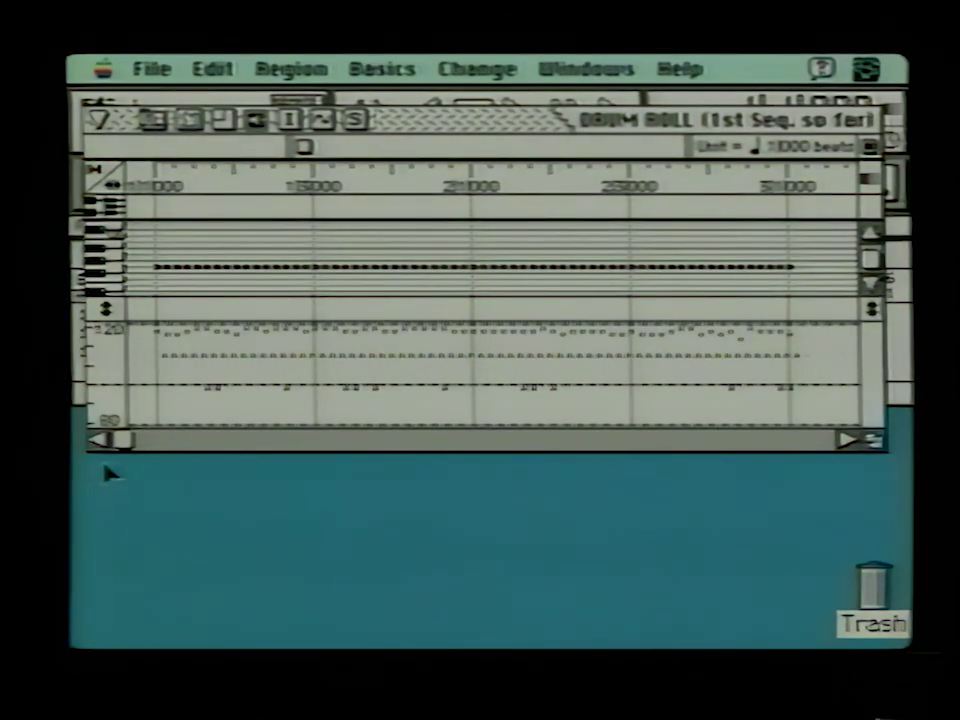
- Hide the off velocities in the DRUM ROLL graphic editor through the view filter
left_click(152, 121)
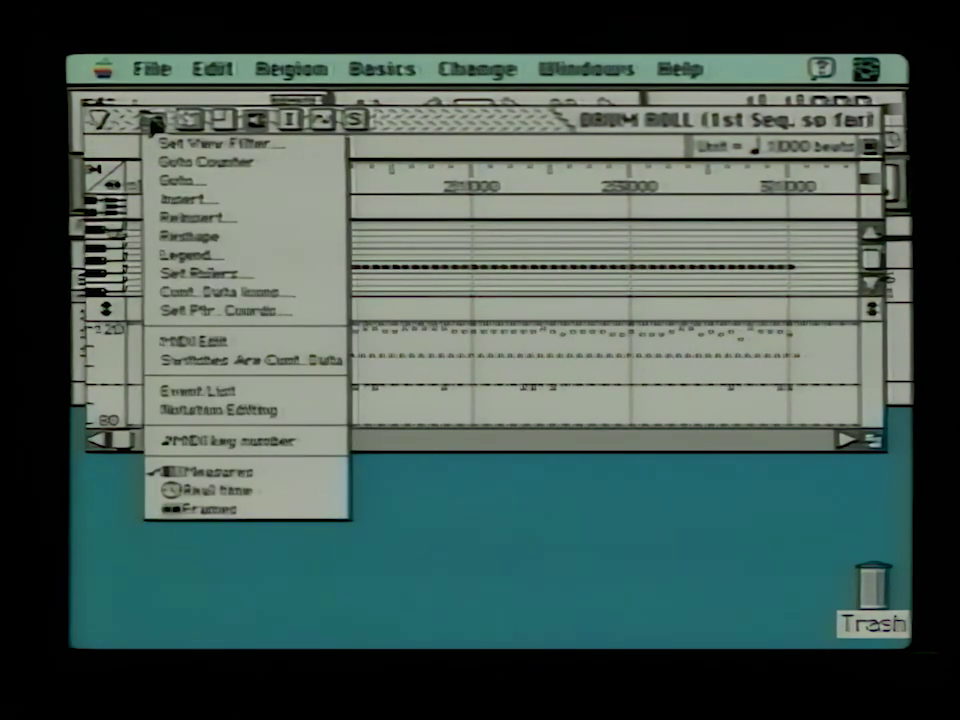
left_click(197, 147)
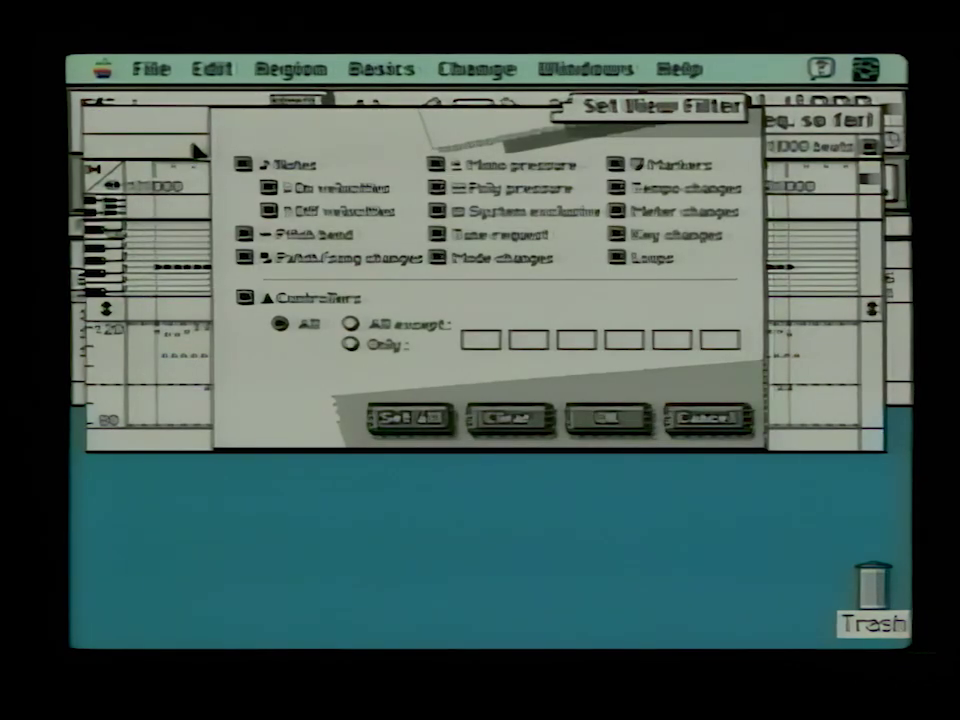
left_click(269, 211)
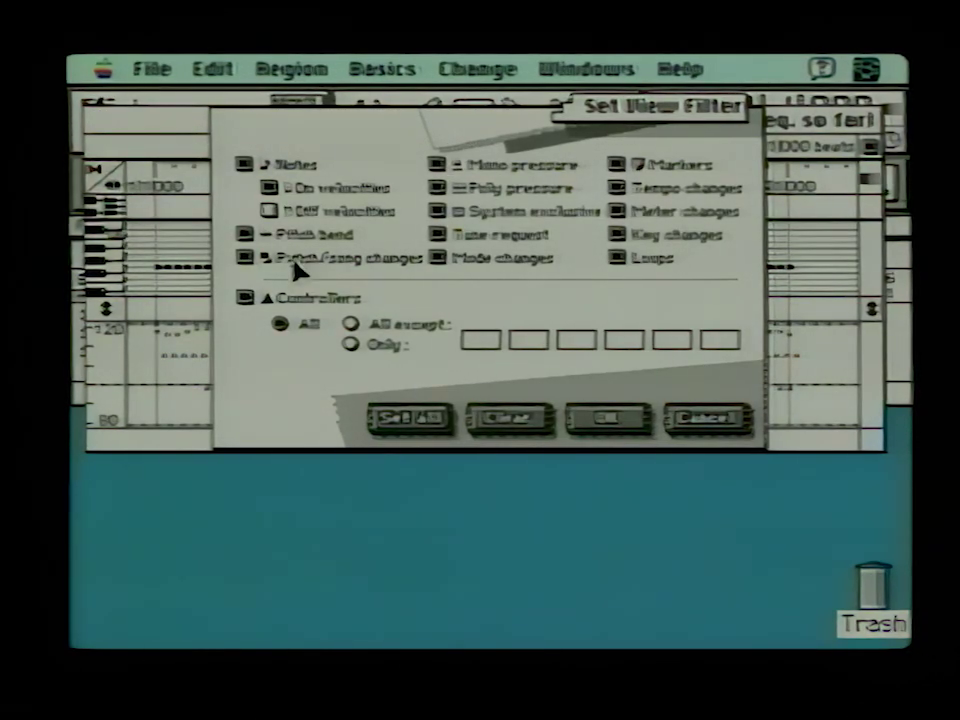
left_click(611, 420)
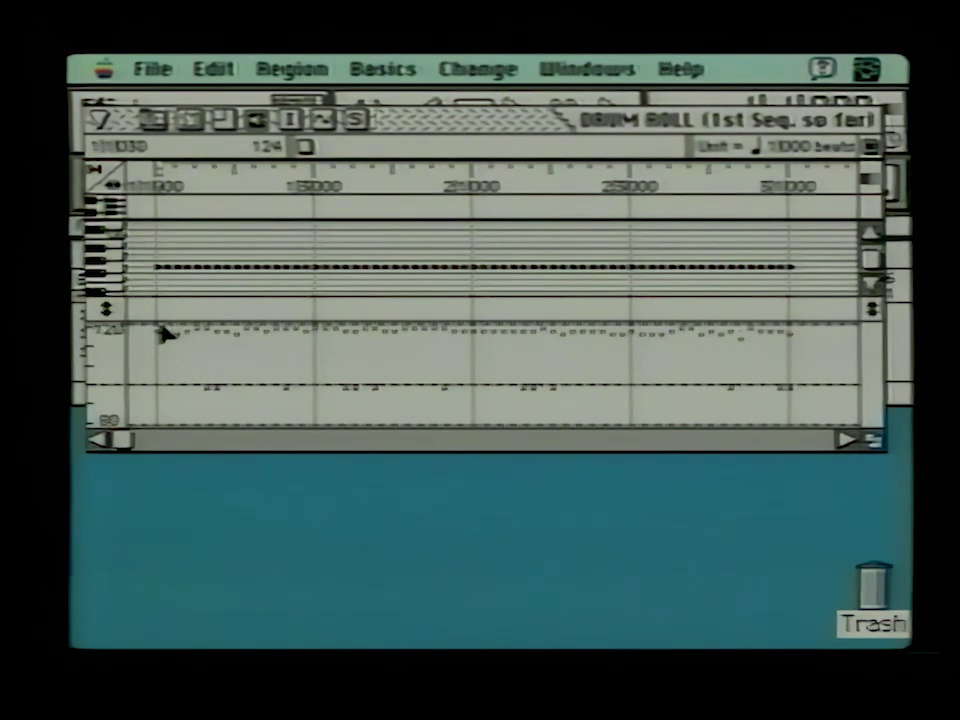
- Reshape the drum roll's on velocities into a curve dipping toward 1|3 and rising to a peak near measure 3, and play it
left_click_drag(275, 360, 808, 368)
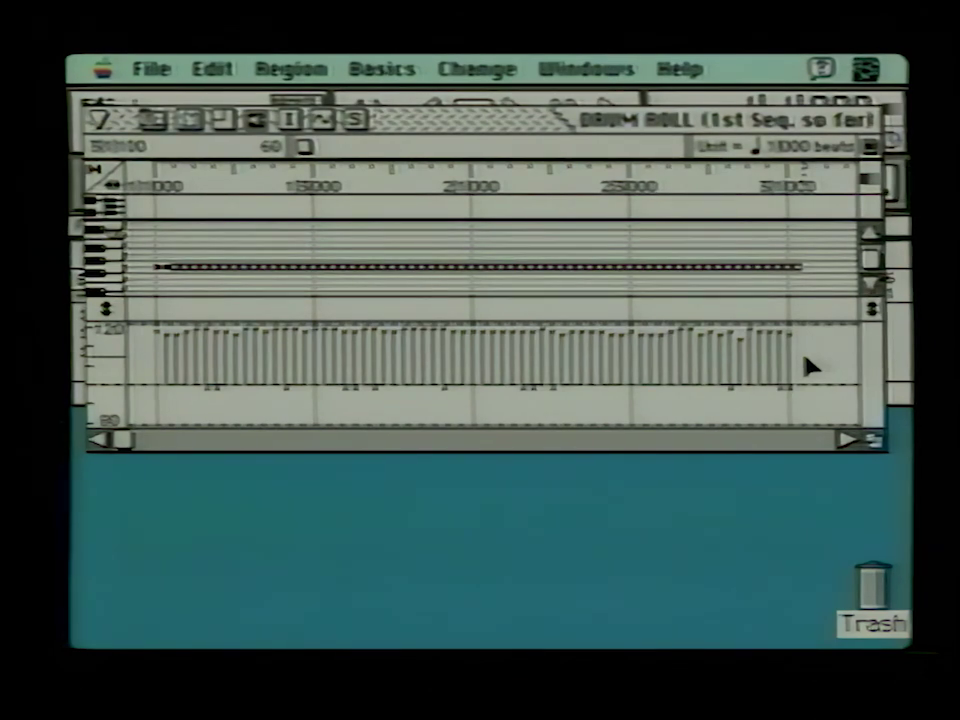
left_click(321, 119)
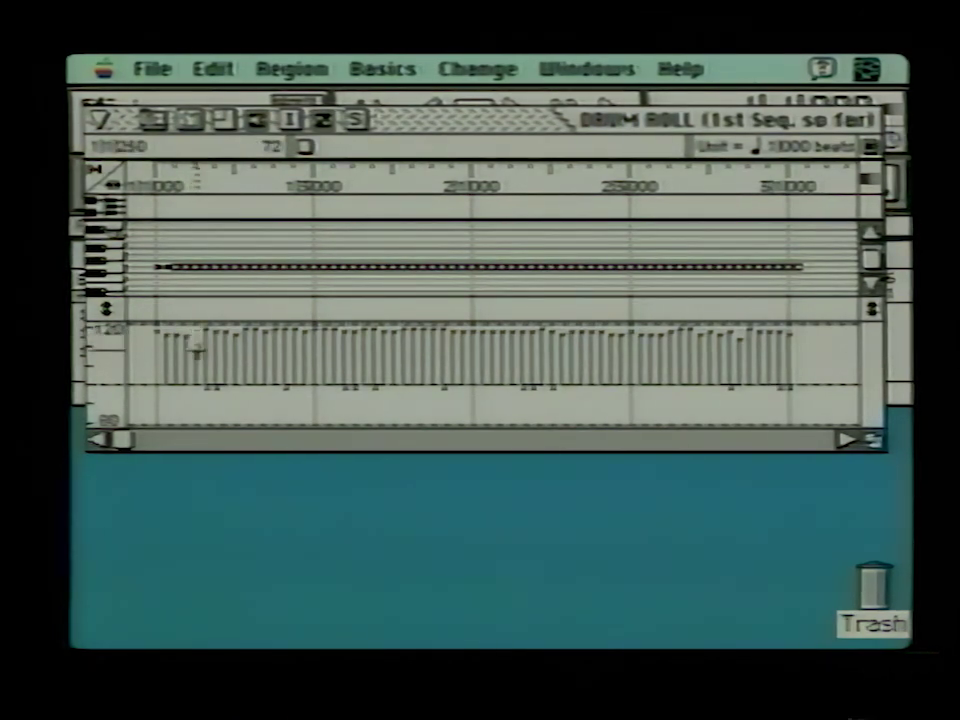
mouse_move(226, 368)
left_mouse_down()
mouse_move(243, 378)
mouse_move(412, 376)
mouse_move(508, 362)
mouse_move(548, 342)
mouse_move(756, 320)
left_mouse_up()
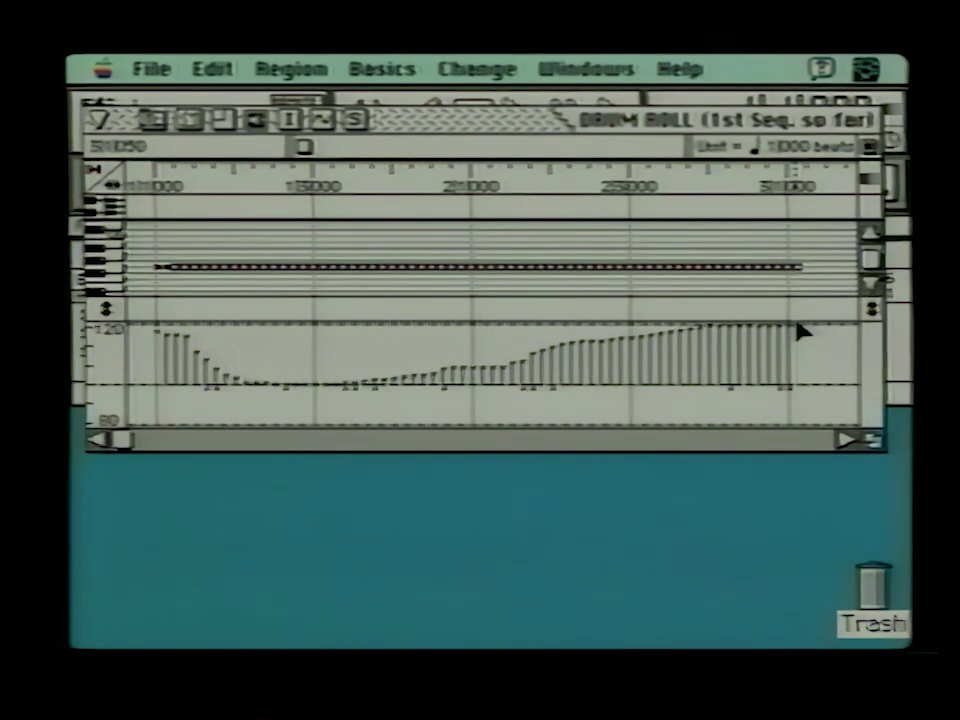
left_click(499, 345)
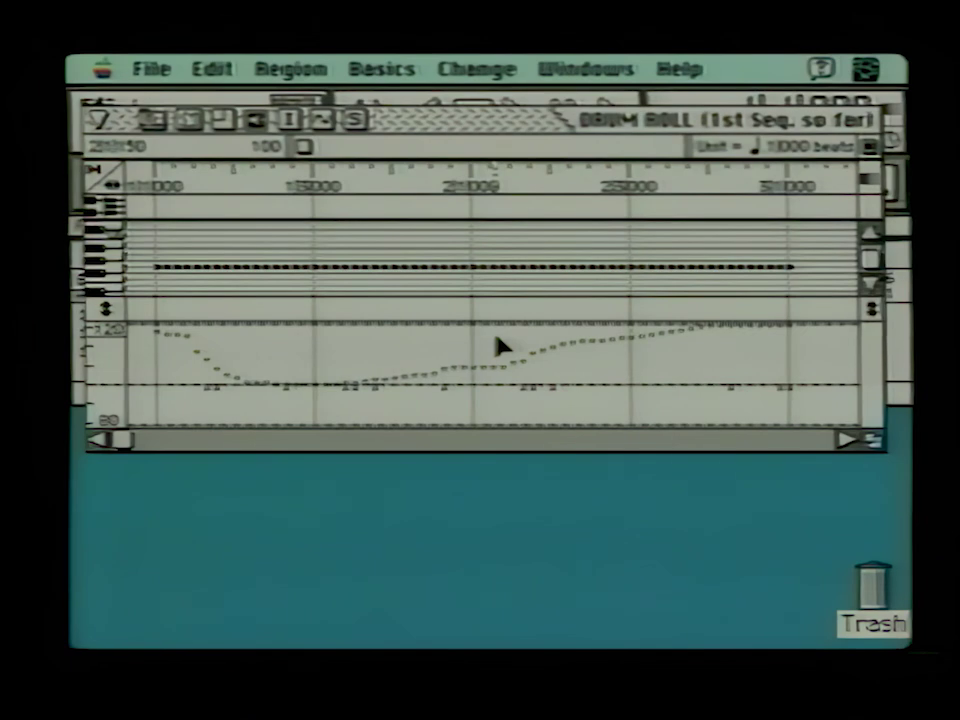
key("space")
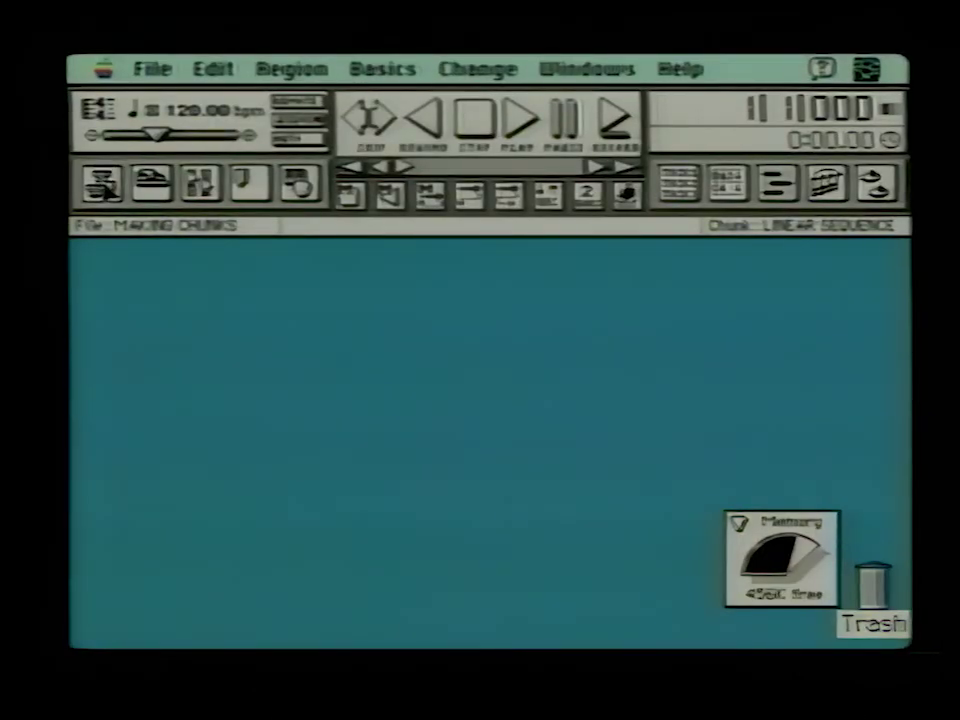
- Open the LINEAR SEQUENCE chunk from the MAKING CHUNKS file's chunk list and display its markers over the track overview
left_click(102, 184)
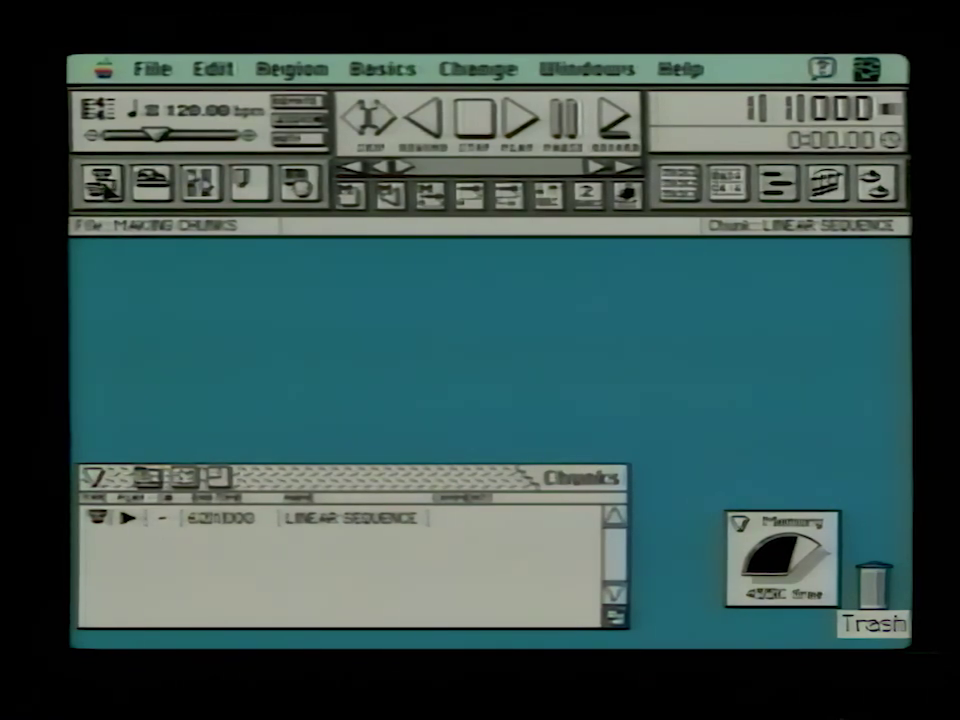
left_click(320, 519)
double_click(320, 519)
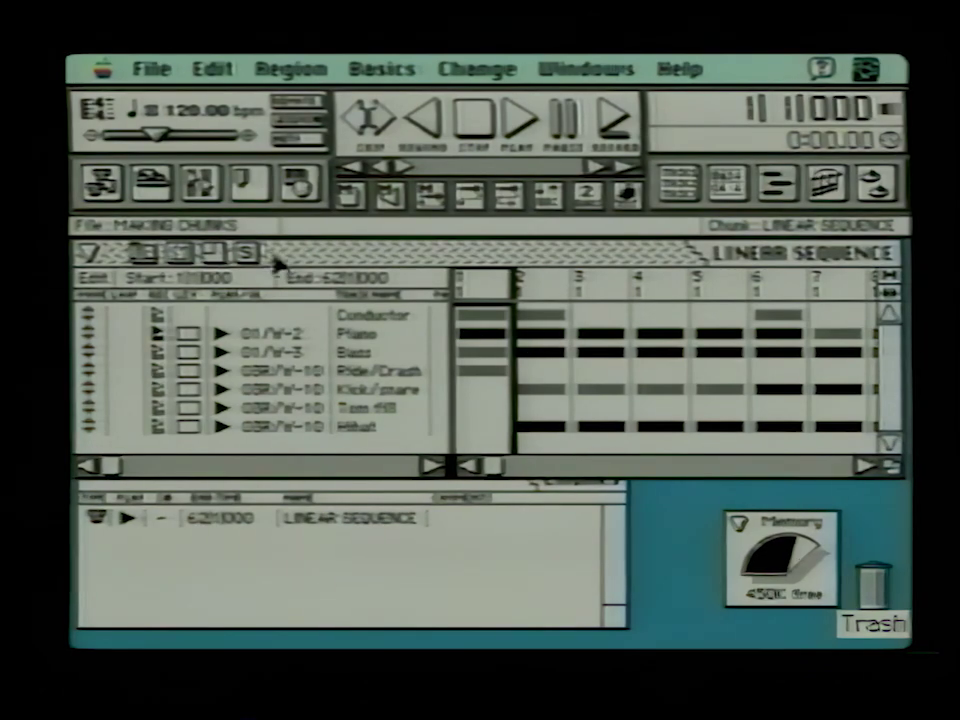
left_click(251, 188)
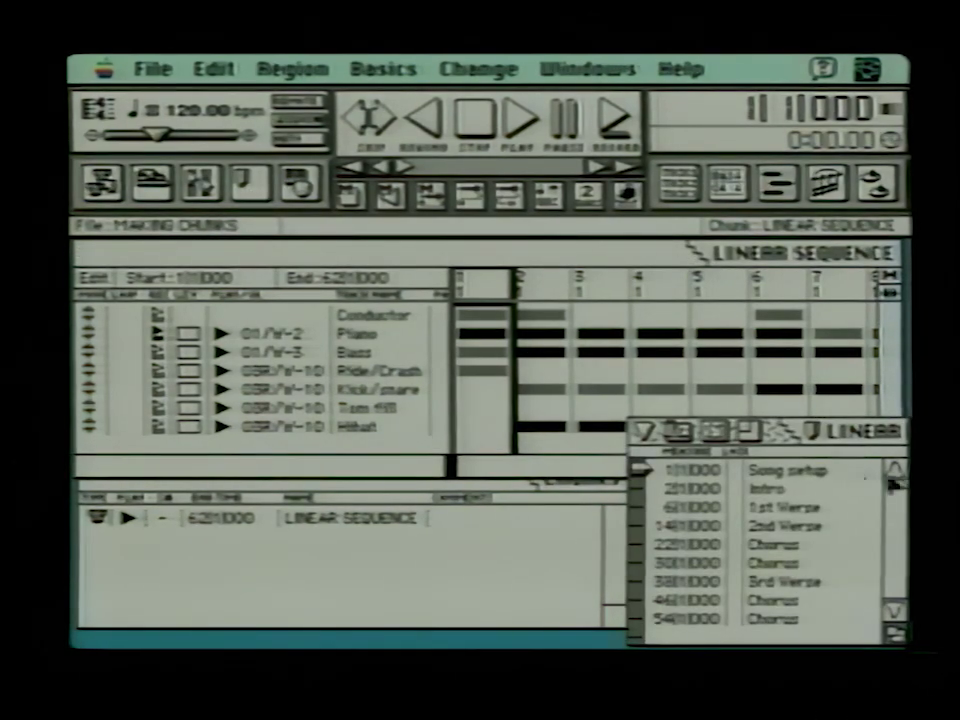
left_click_drag(848, 447, 758, 343)
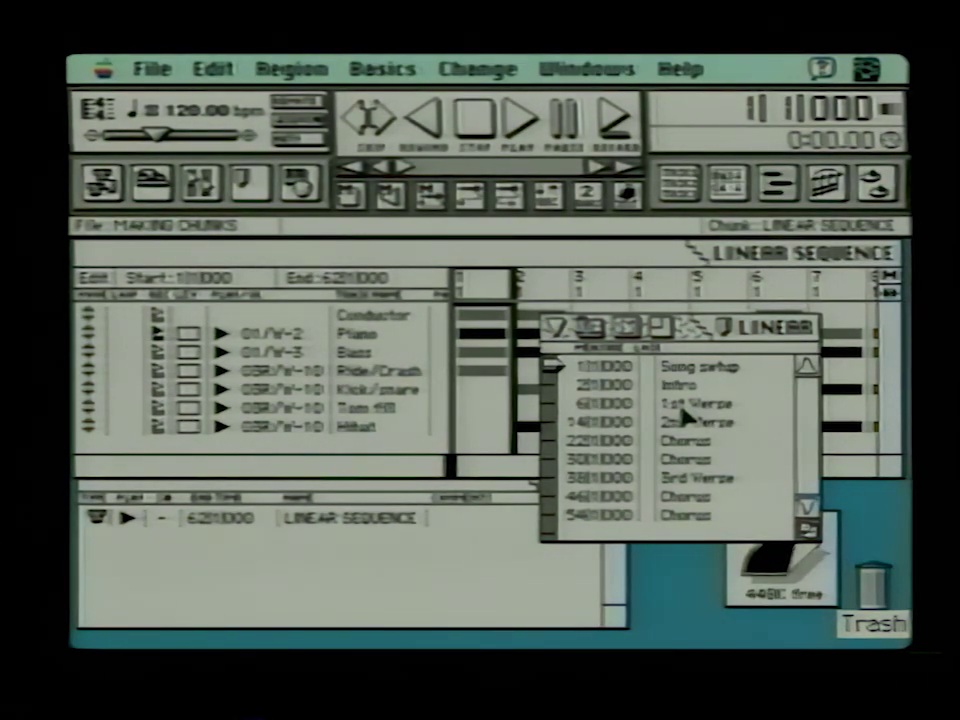
- Create a chunk named Song setup from measure 1 (1|1|000 to 2|1|000) of the Piano through Hihat tracks
left_click(495, 288)
left_click(492, 290)
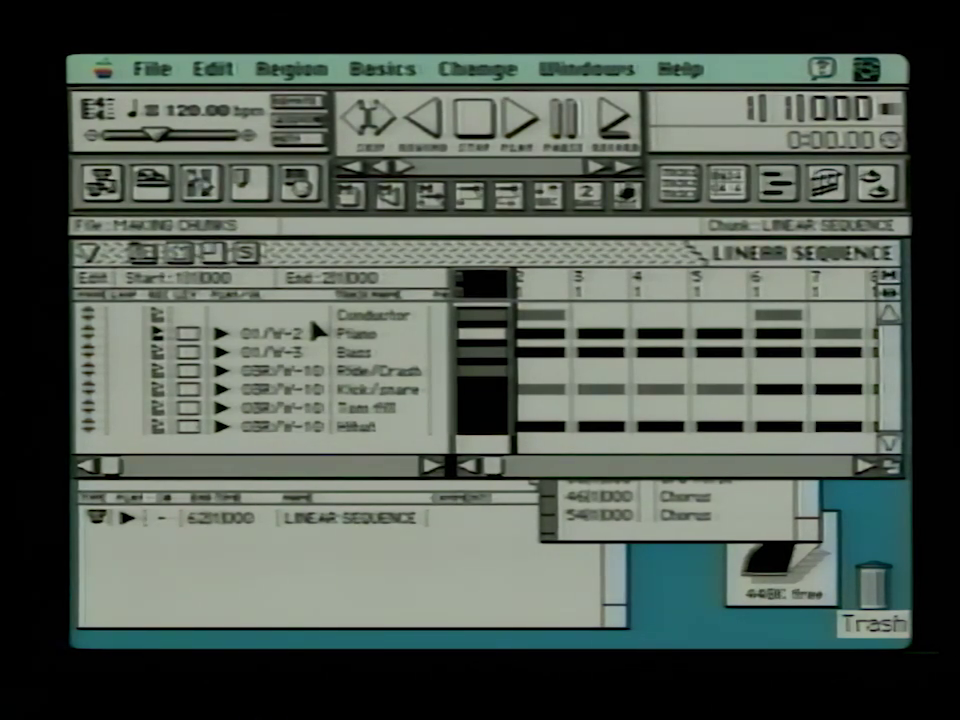
left_click_drag(338, 335, 358, 448)
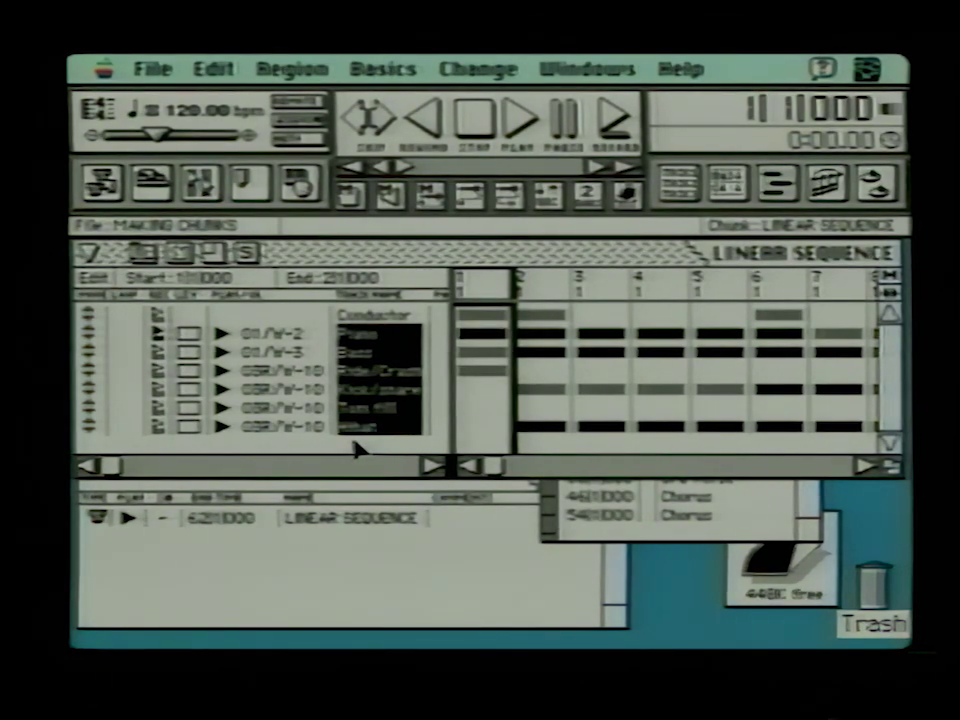
left_click_drag(141, 251, 189, 558)
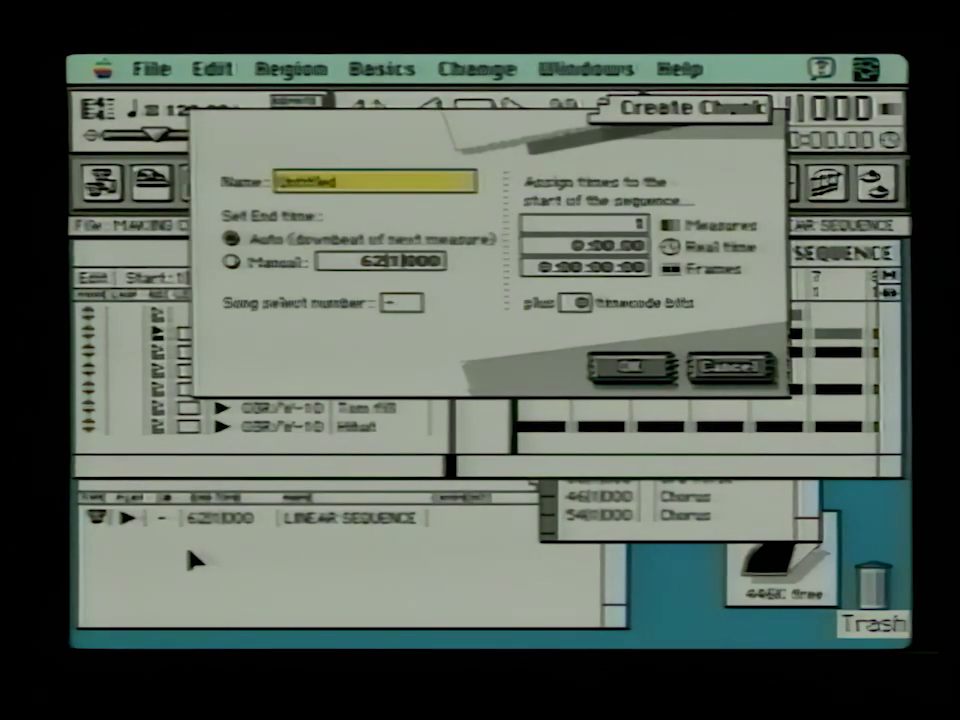
type("Song setup")
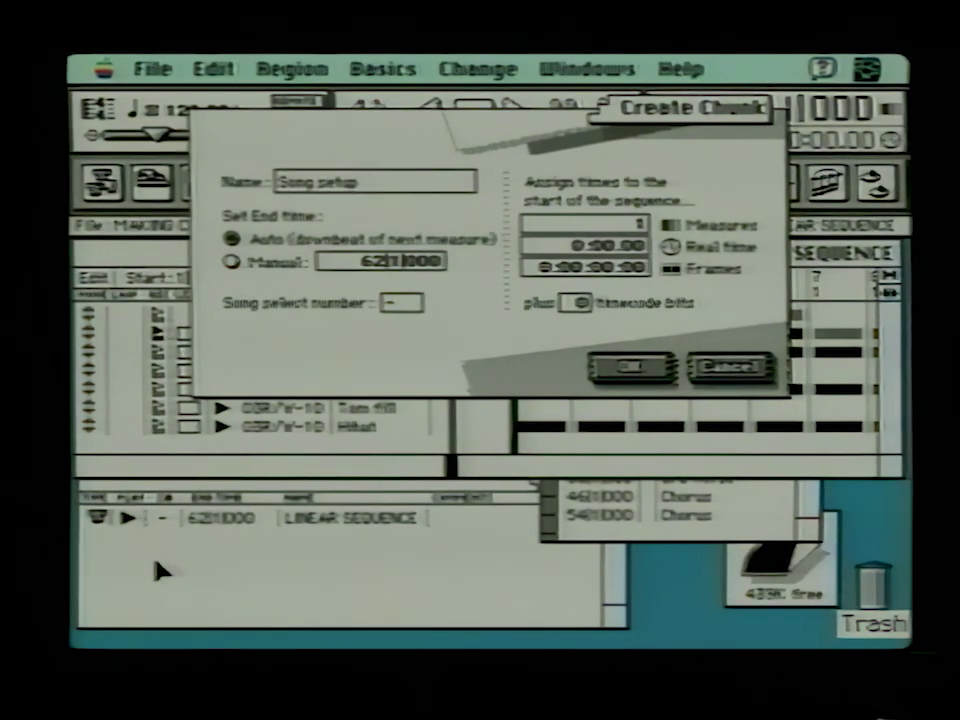
left_click(638, 373)
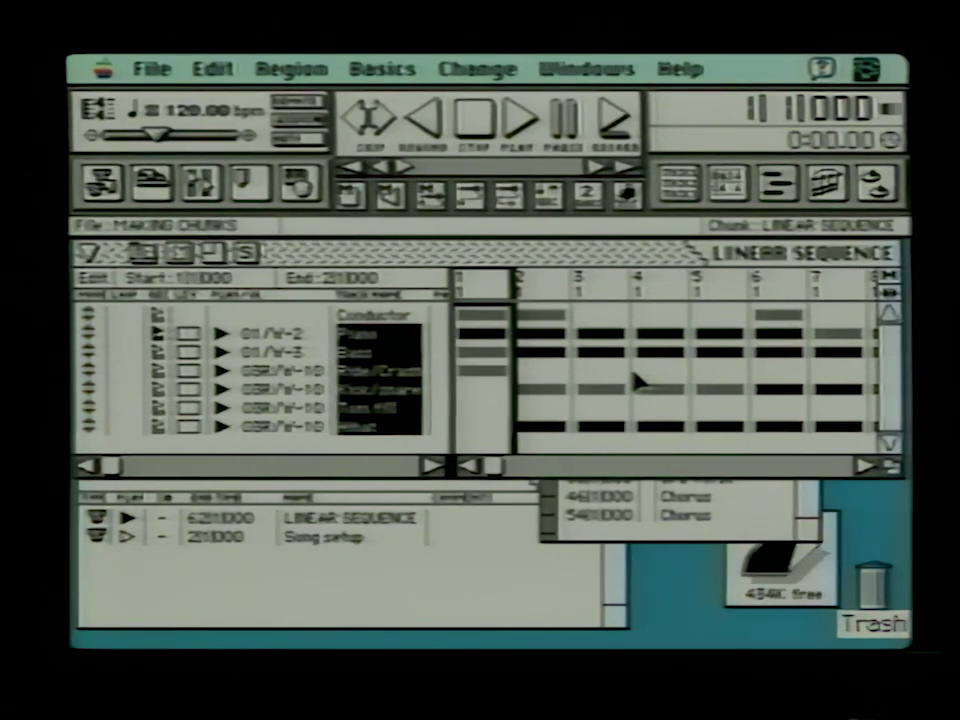
- Create a chunk named Intro from measures 2|1|000 to 6|1|000 of the Piano through Hihat tracks
left_click_drag(527, 287, 699, 274)
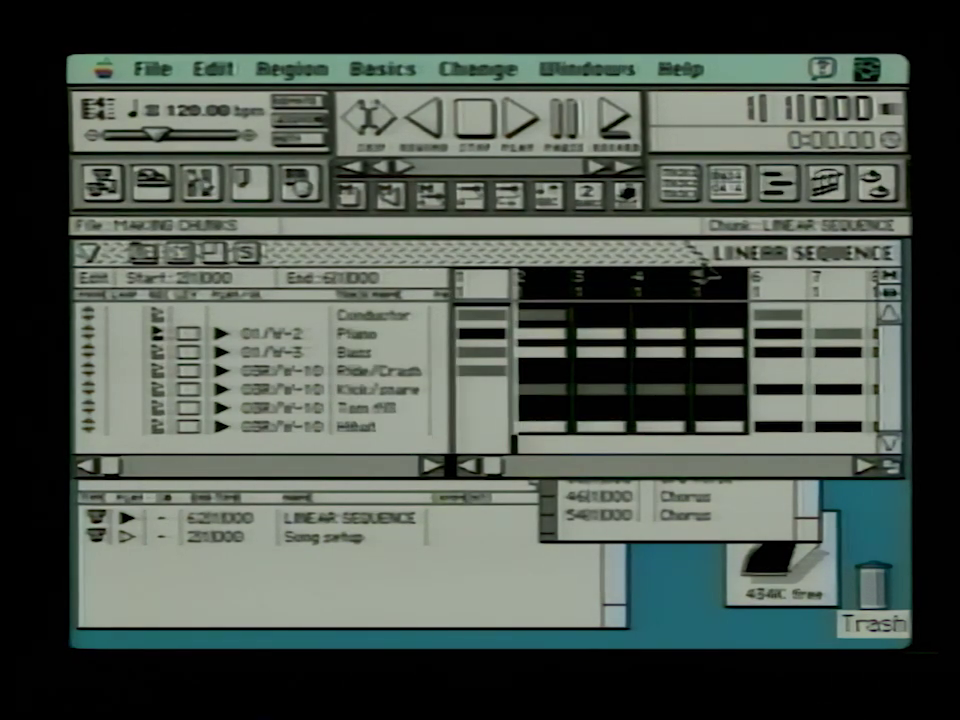
left_click_drag(381, 340, 378, 445)
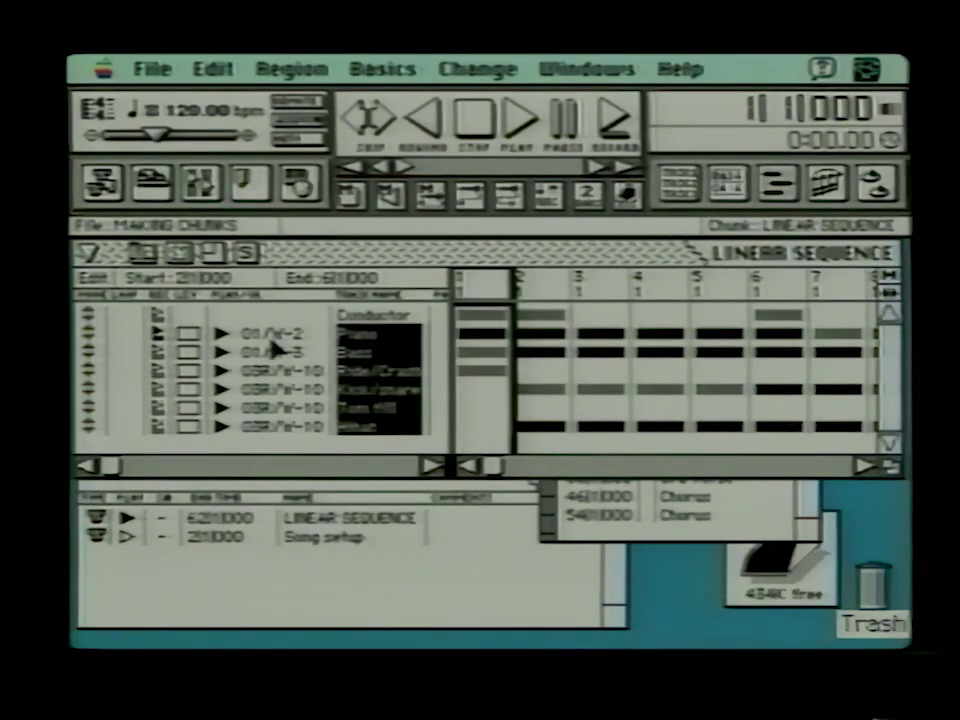
left_click_drag(143, 262, 200, 563)
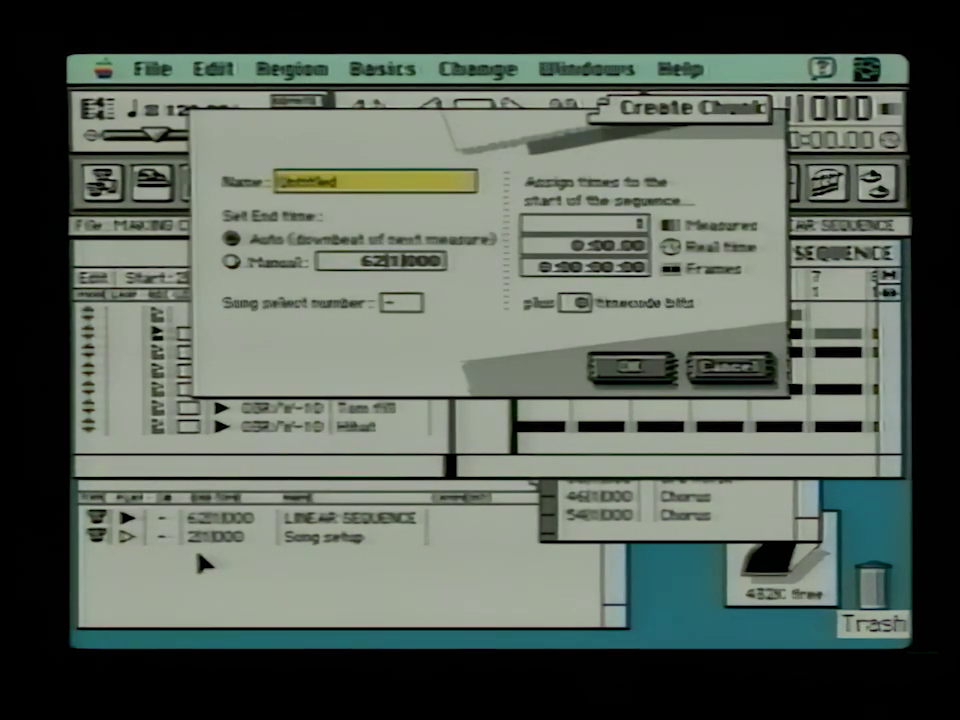
key("BackSpace")
type("Intro")
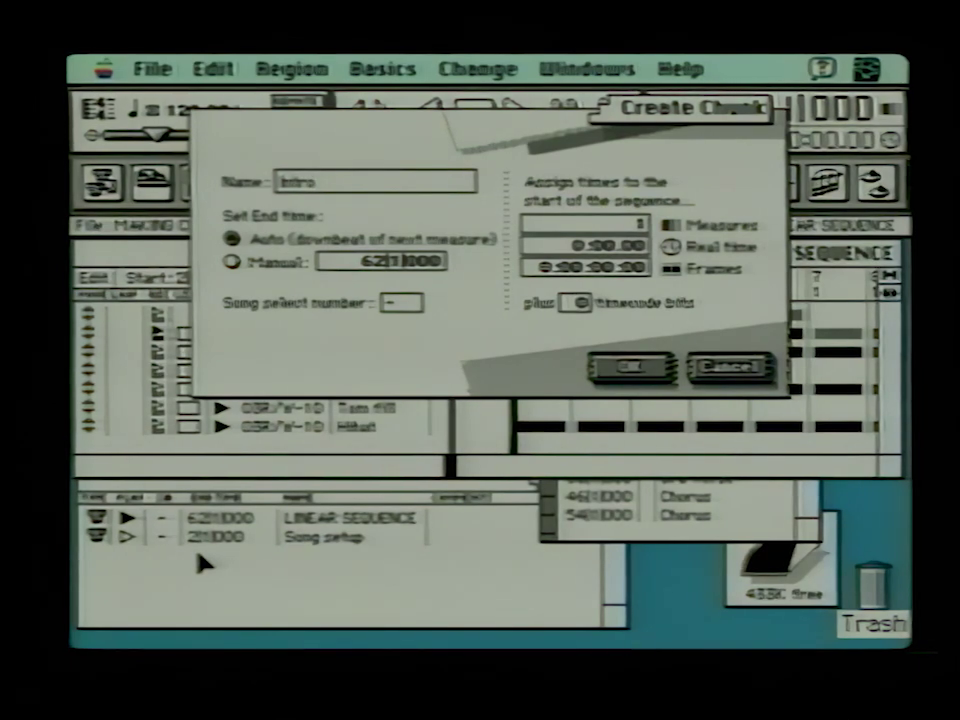
left_click(630, 370)
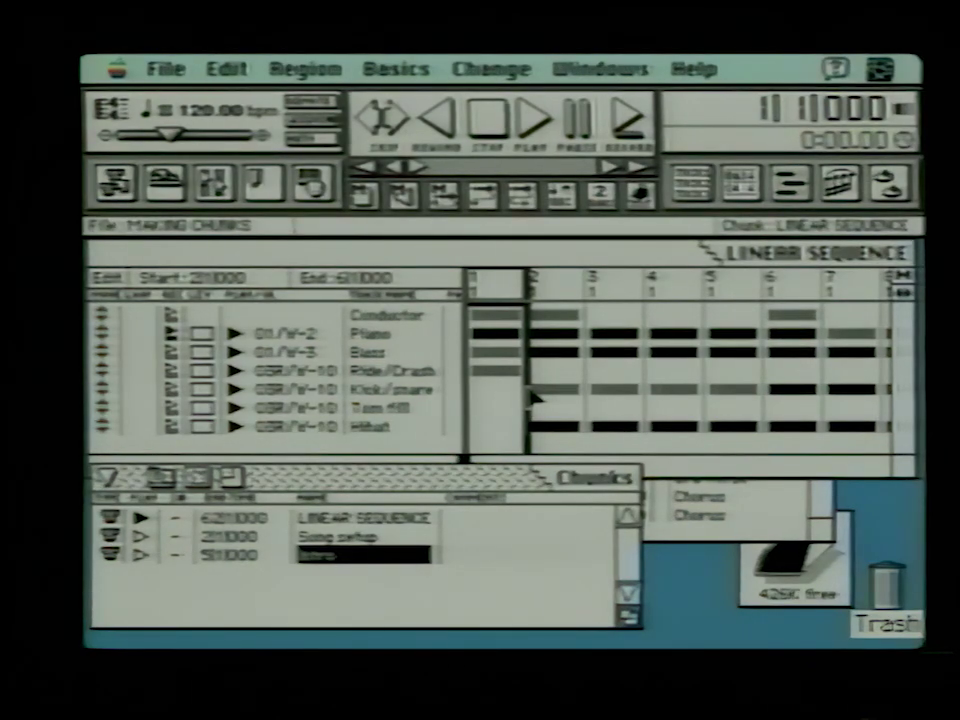
- Open the Intro chunk, enlarge its window, and widen the track list to show the full track names
double_click(366, 556)
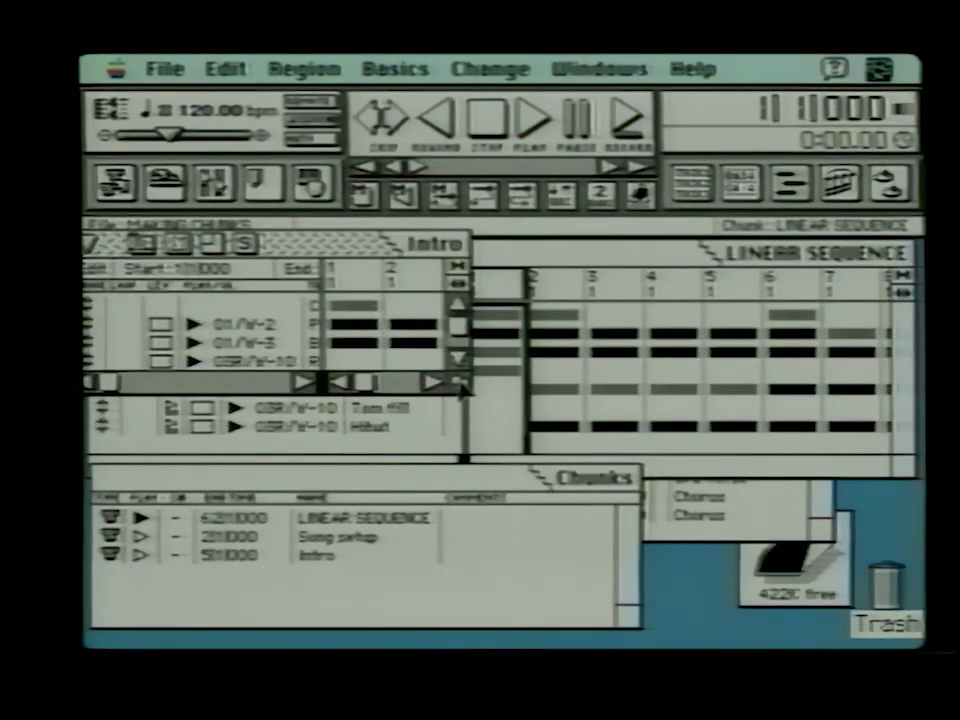
left_click_drag(888, 430, 907, 454)
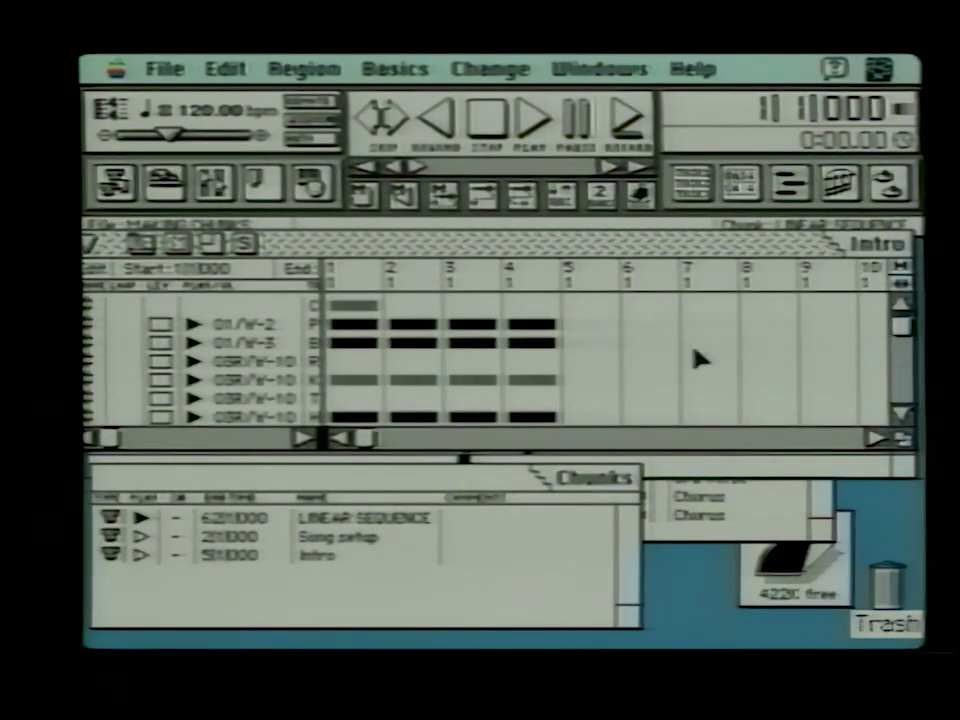
left_click_drag(319, 436, 416, 437)
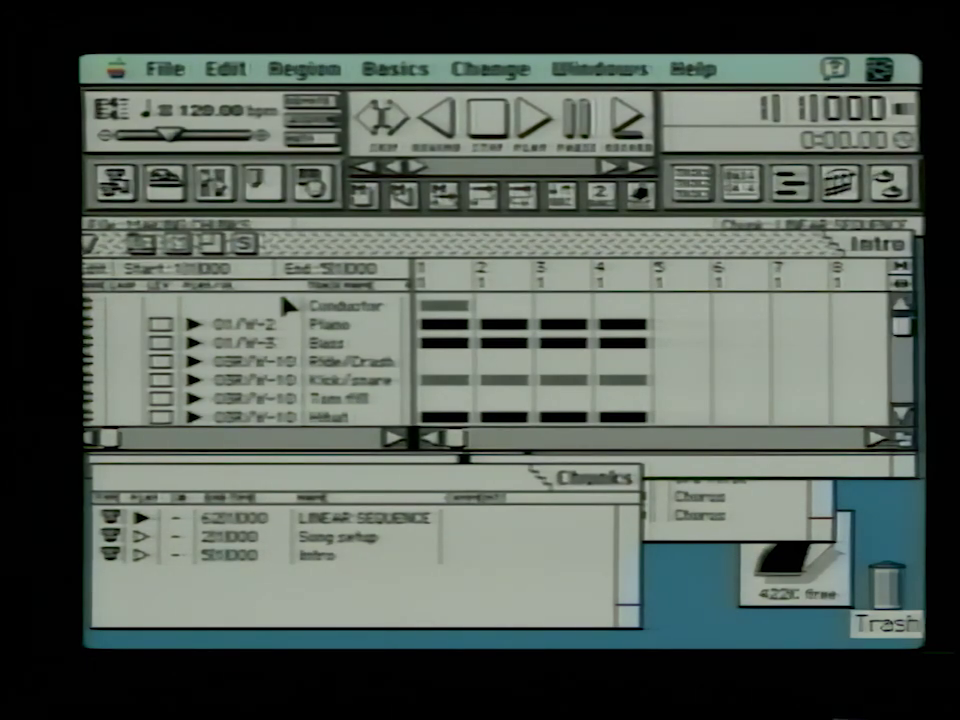
- Create a chunk named Verse 1 from 6|1|000 to 14|1|000 of the LINEAR SEQUENCE's Piano through Hihat tracks
left_click(810, 514)
left_click(887, 468)
left_click_drag(380, 322, 420, 400)
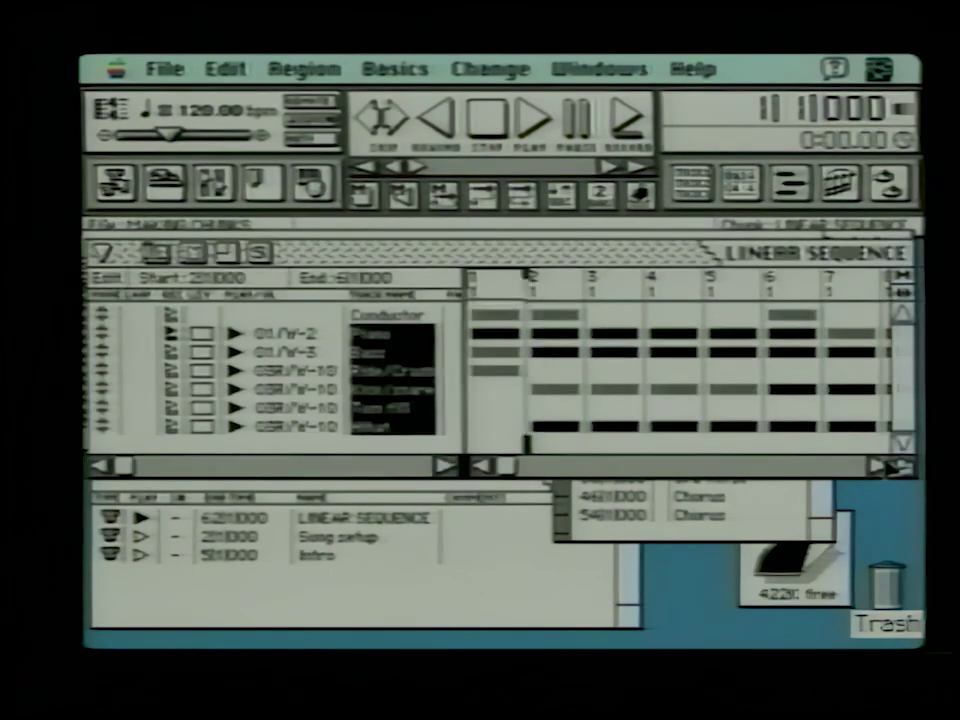
left_click_drag(790, 283, 742, 296)
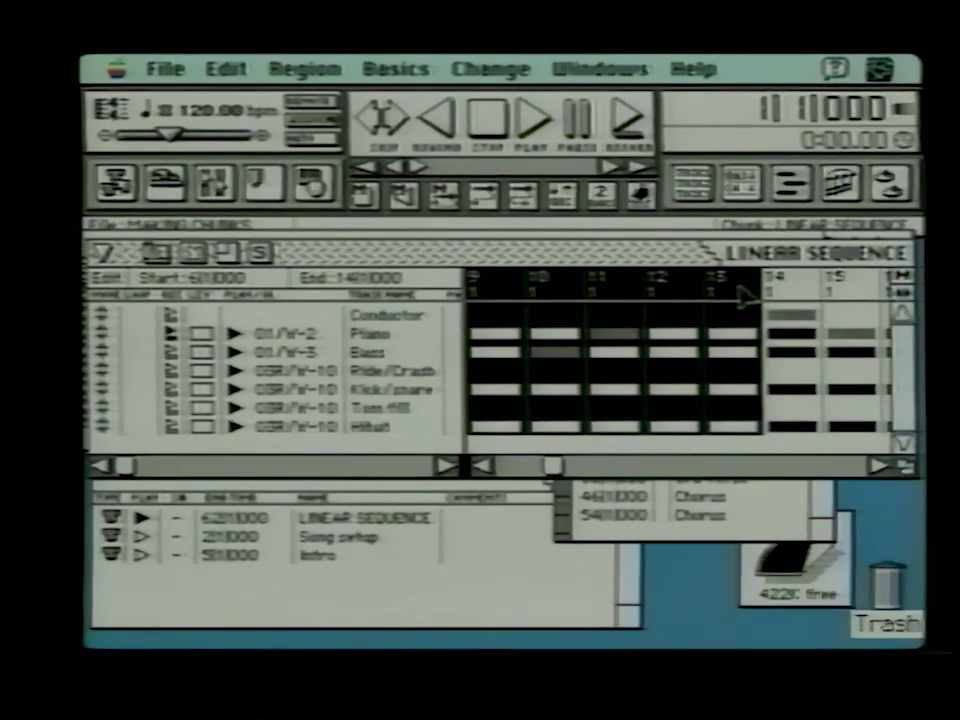
left_click_drag(395, 340, 400, 428)
left_click_drag(155, 252, 228, 568)
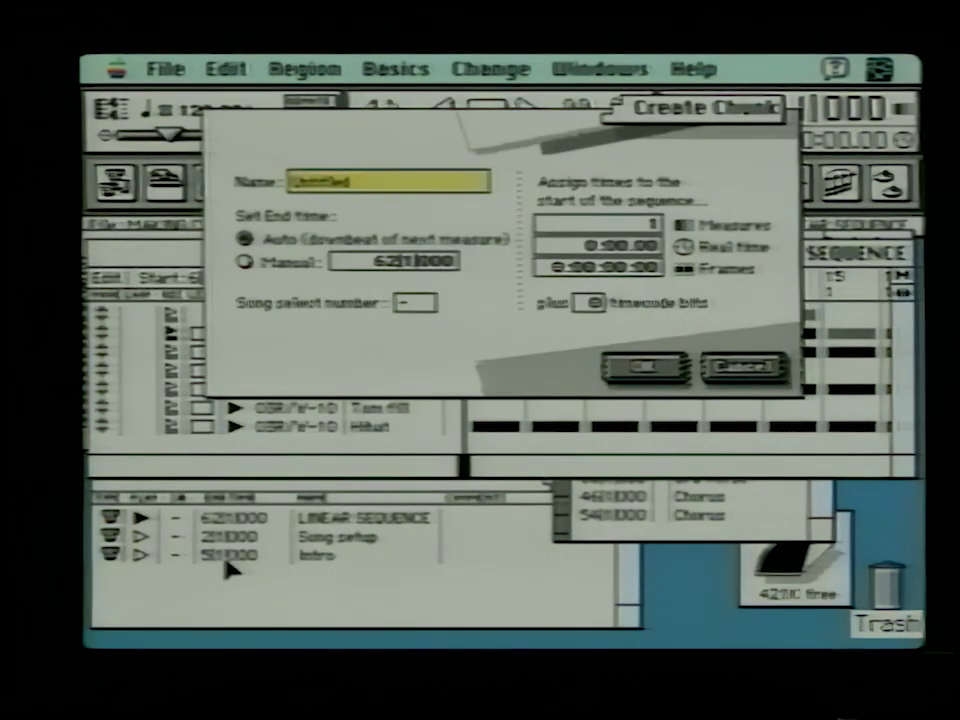
type("Verse")
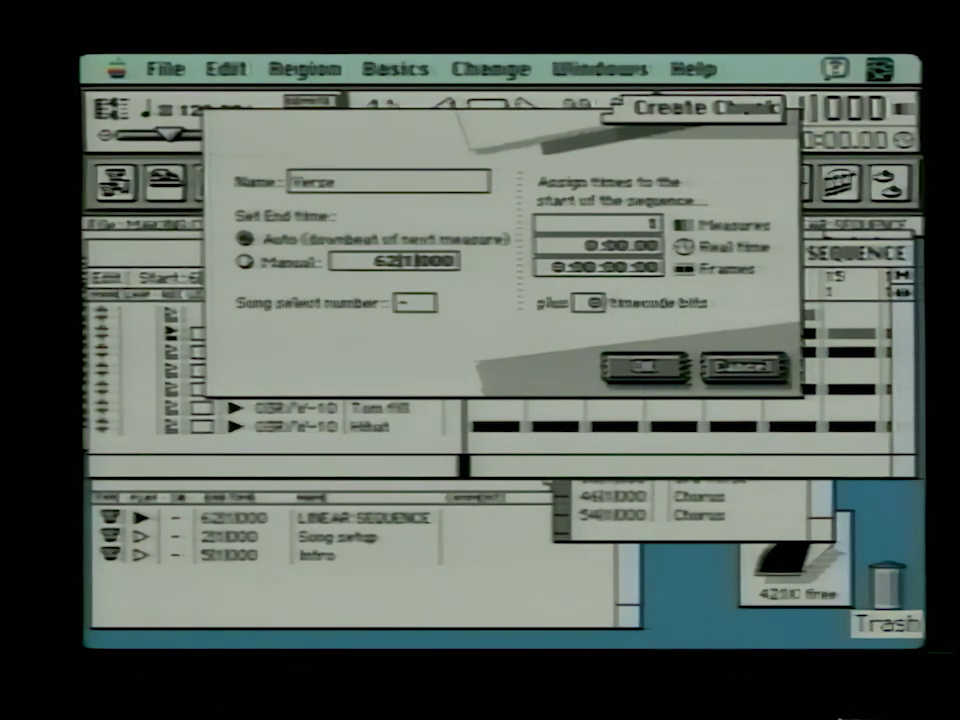
type(" 1")
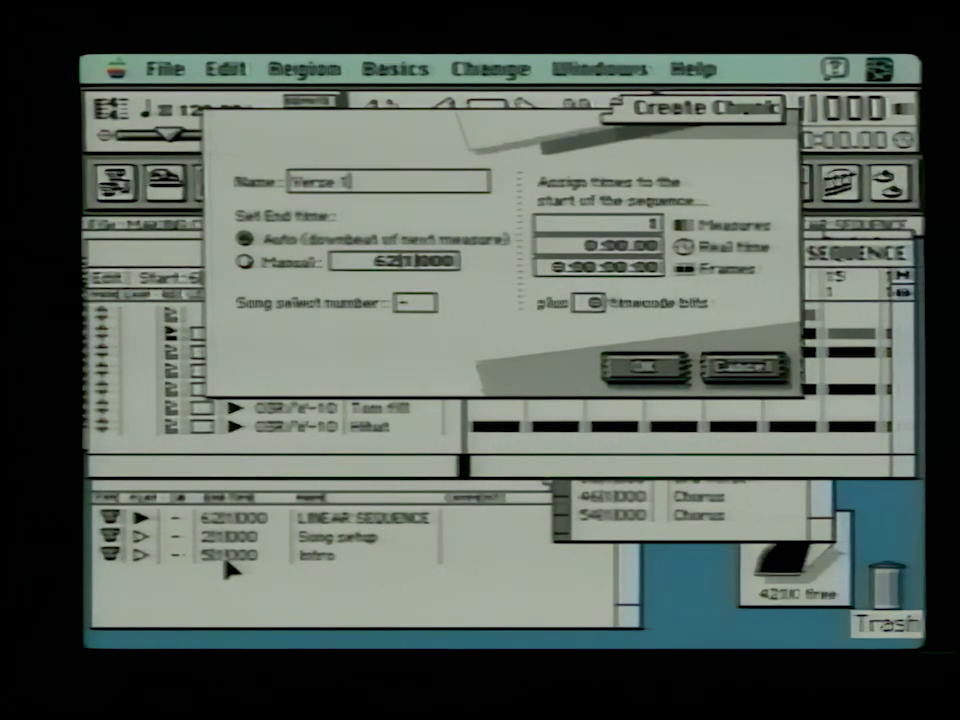
left_click(650, 368)
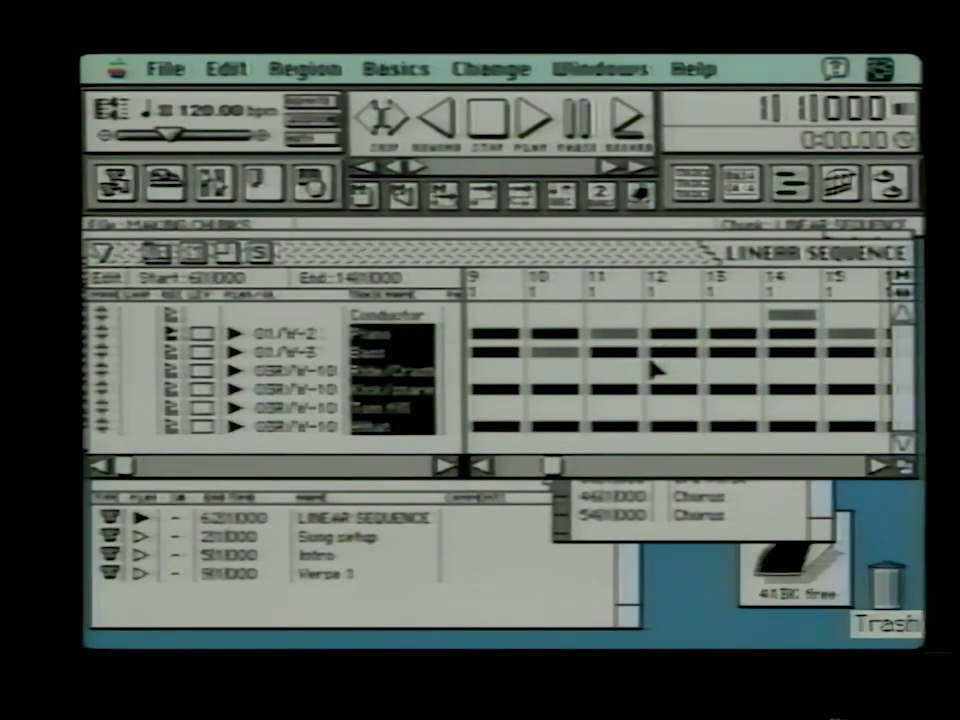
- Create a chunk named Chorus from 22|1|000 to 30|1|000 of the LINEAR SEQUENCE's Piano through Hihat tracks
left_click(878, 466)
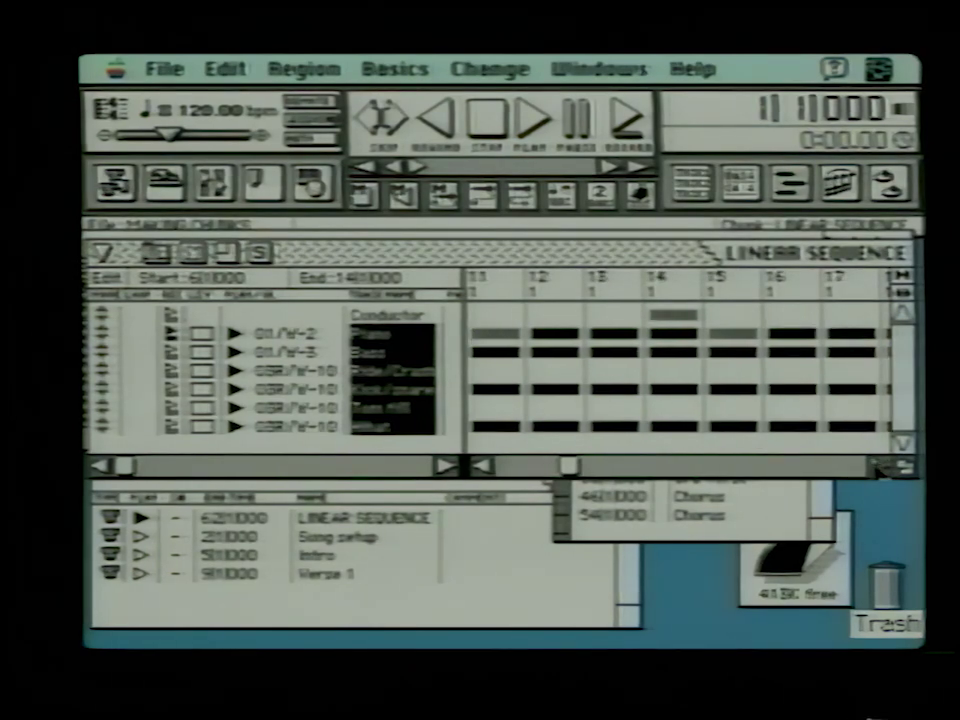
left_click(878, 466)
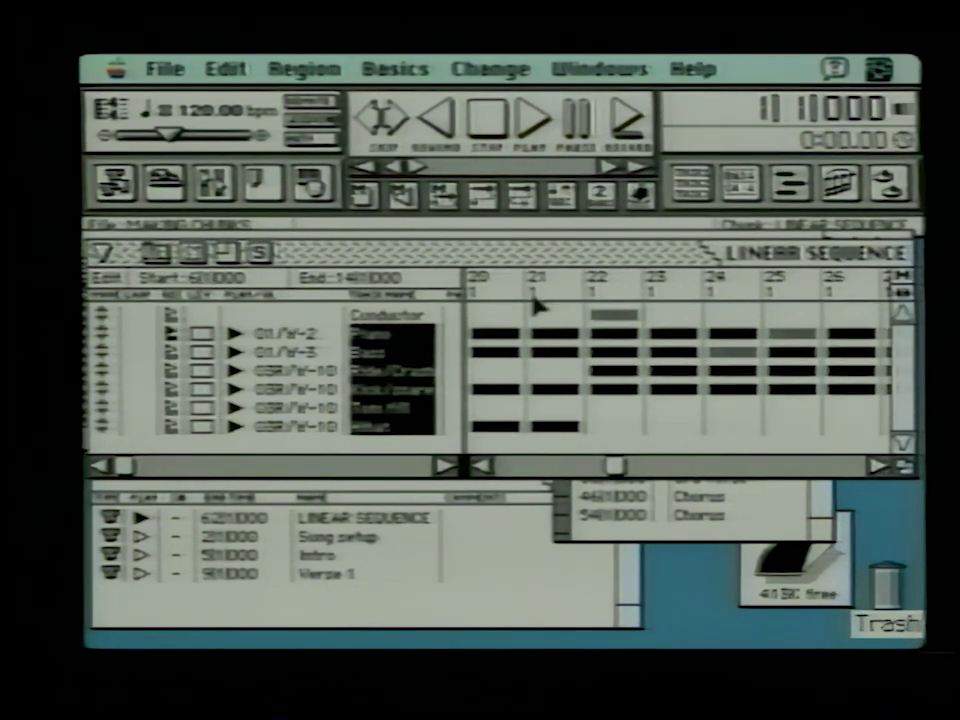
left_click_drag(612, 290, 735, 311)
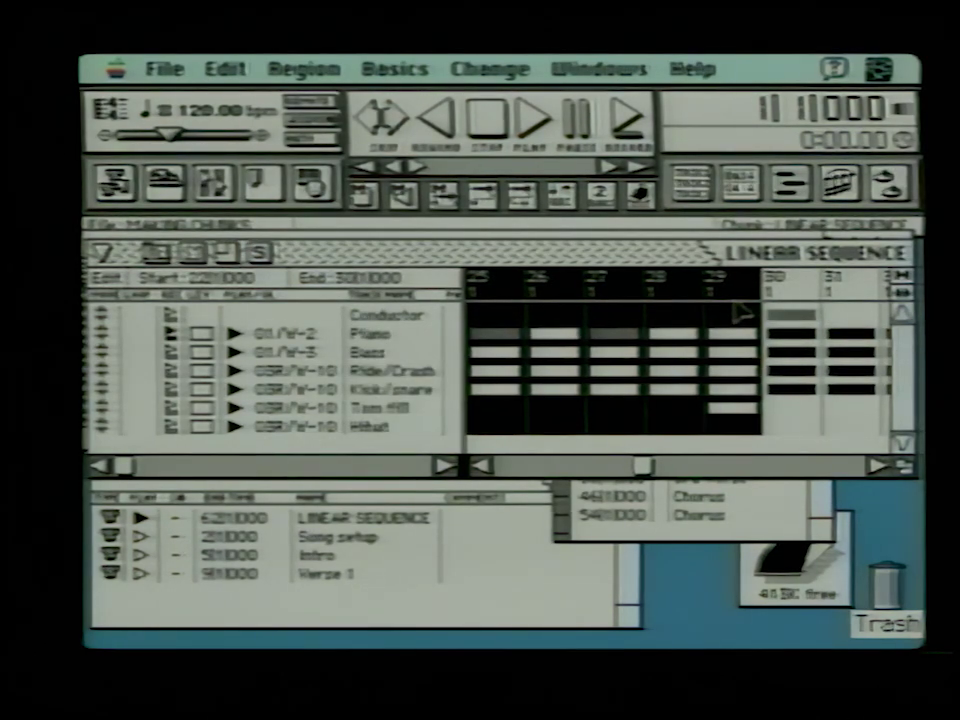
left_click_drag(390, 340, 388, 427)
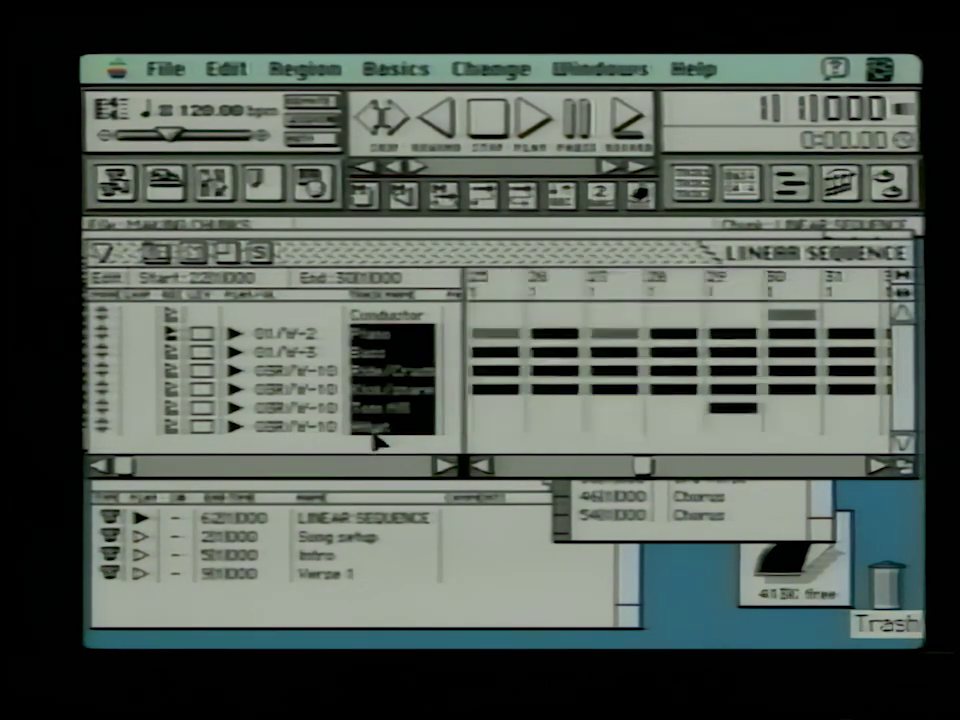
left_click_drag(155, 258, 203, 558)
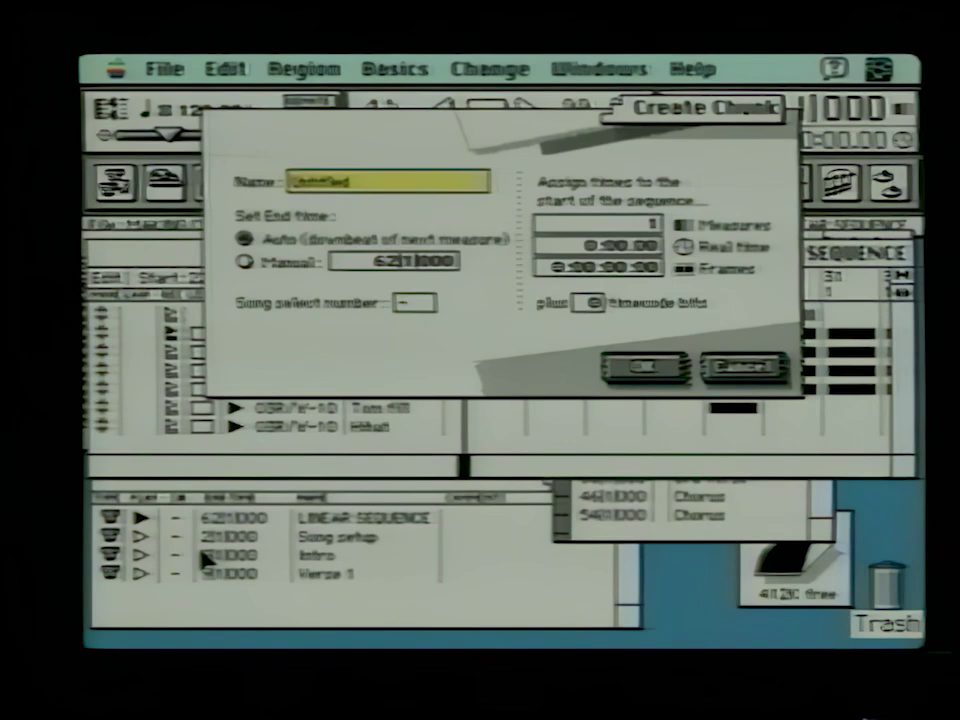
type("Chorus")
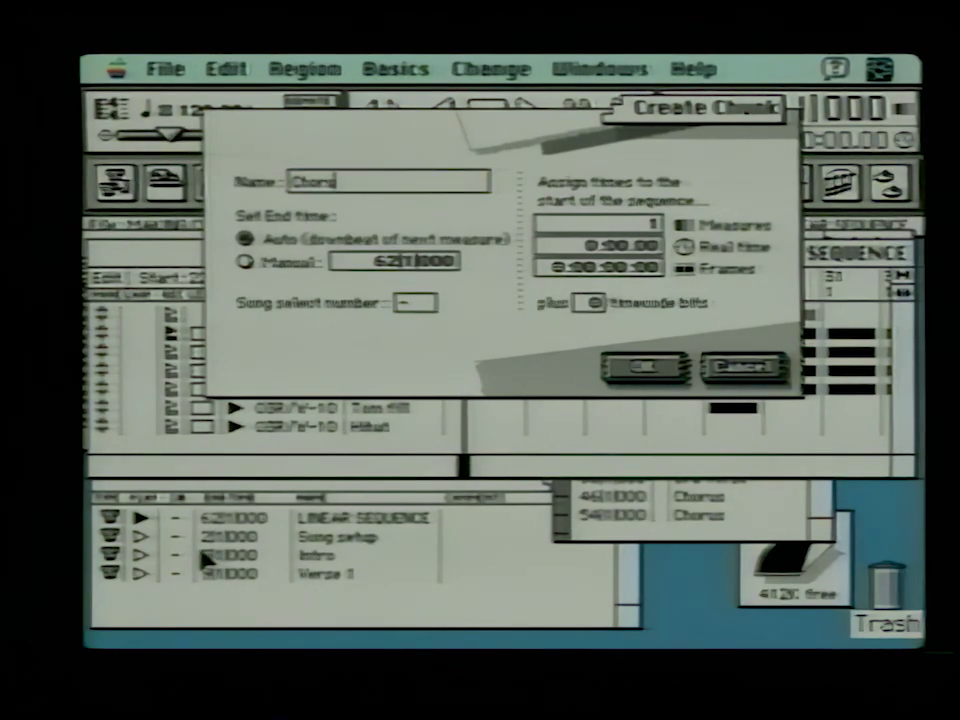
left_click(668, 366)
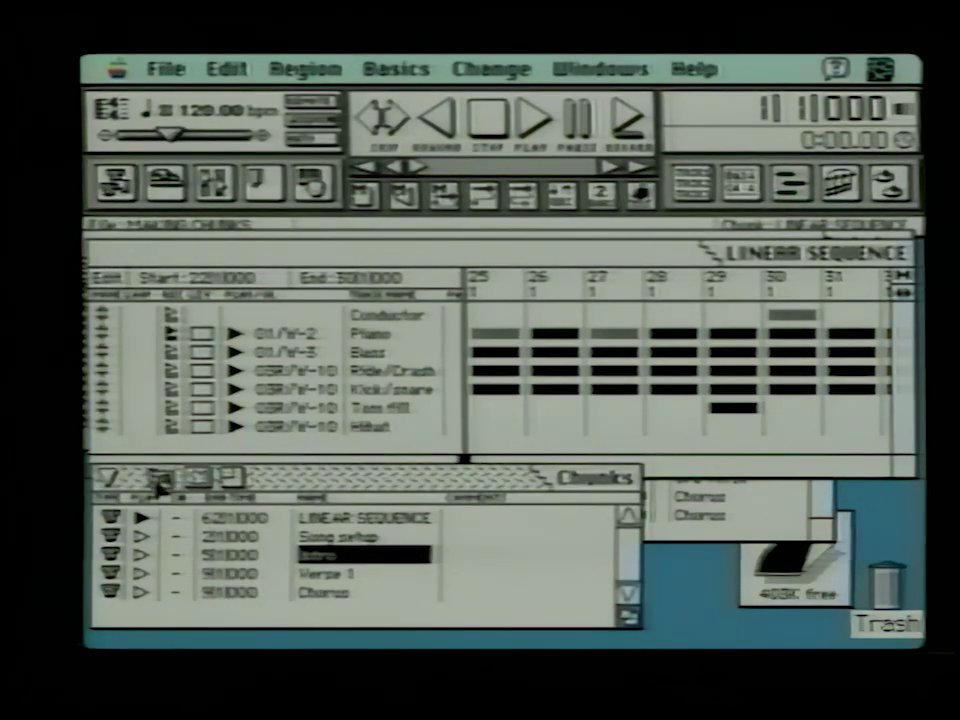
- Add a new song to the Chunks list and play-enable it
left_click(158, 477)
left_click_drag(165, 502, 178, 521)
left_click_drag(370, 490, 386, 312)
left_click_drag(652, 466, 650, 462)
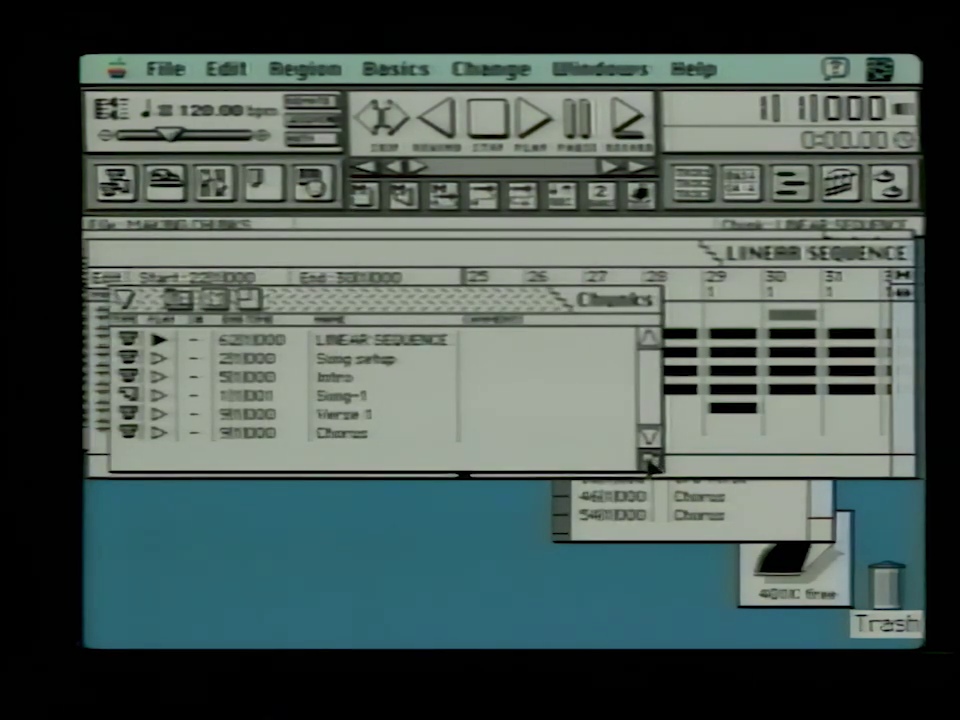
left_click(160, 397)
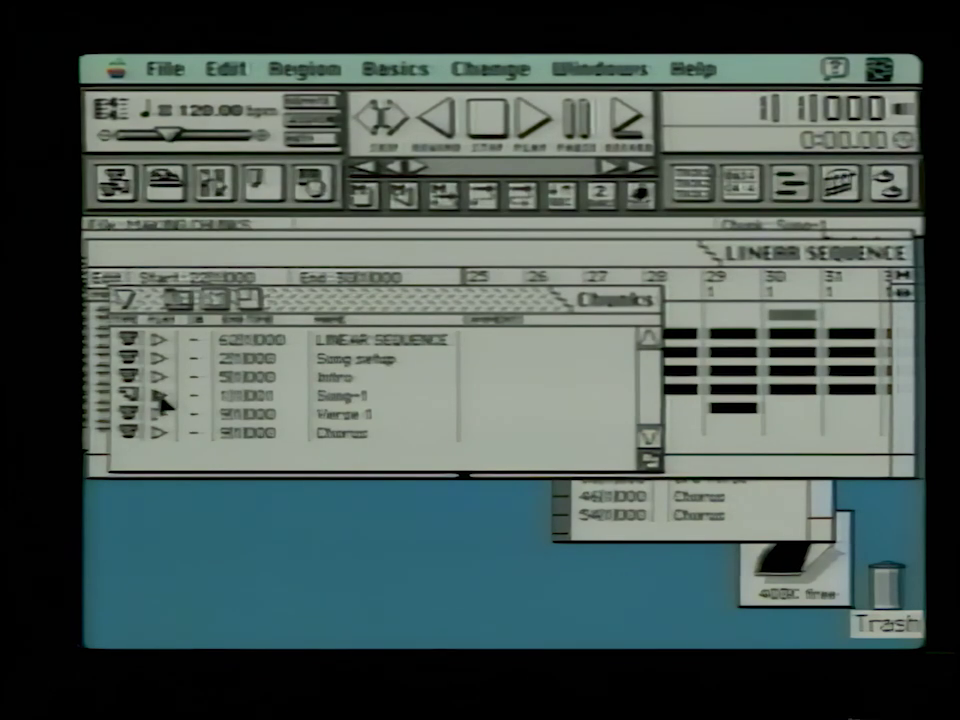
- Open the new song's window, enlarge it, and arrange it below the Chunks list so both are accessible
double_click(333, 397)
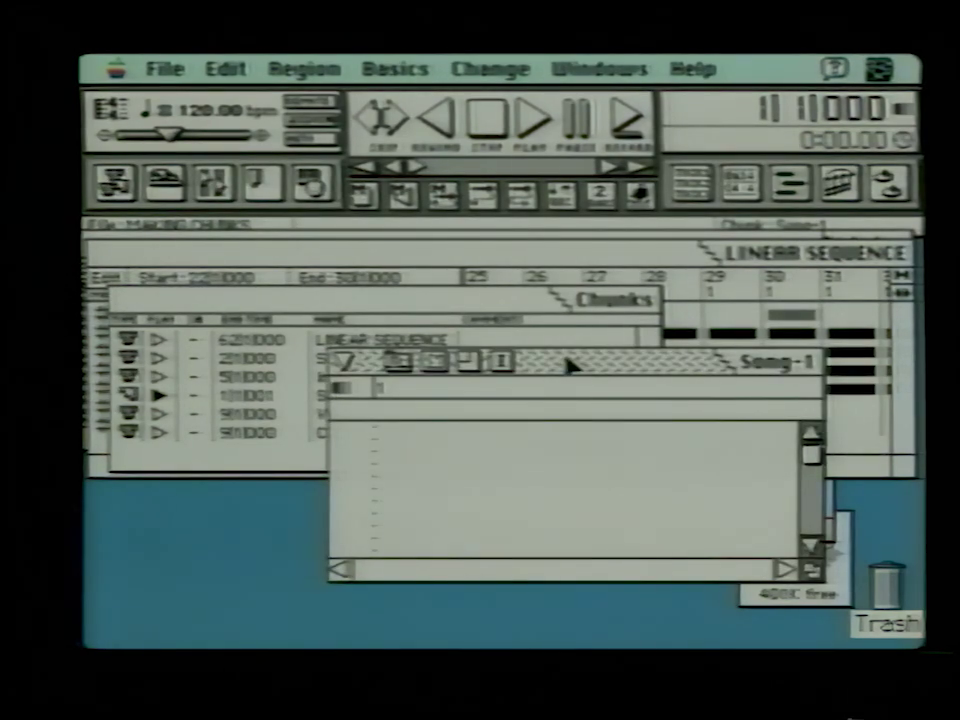
left_click_drag(568, 364, 345, 278)
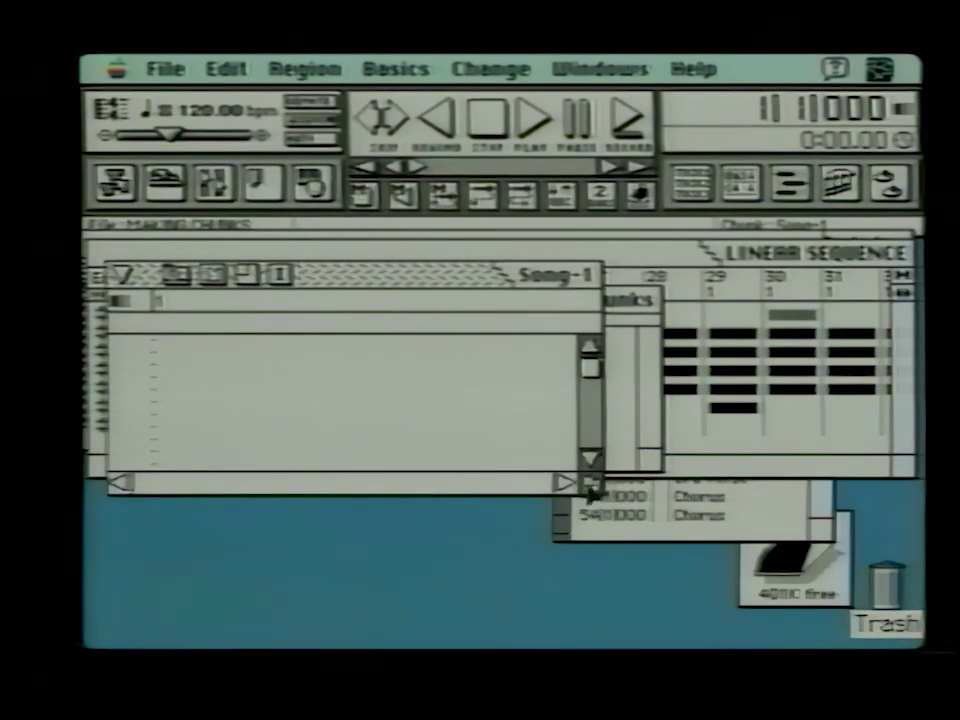
left_click_drag(589, 488, 869, 515)
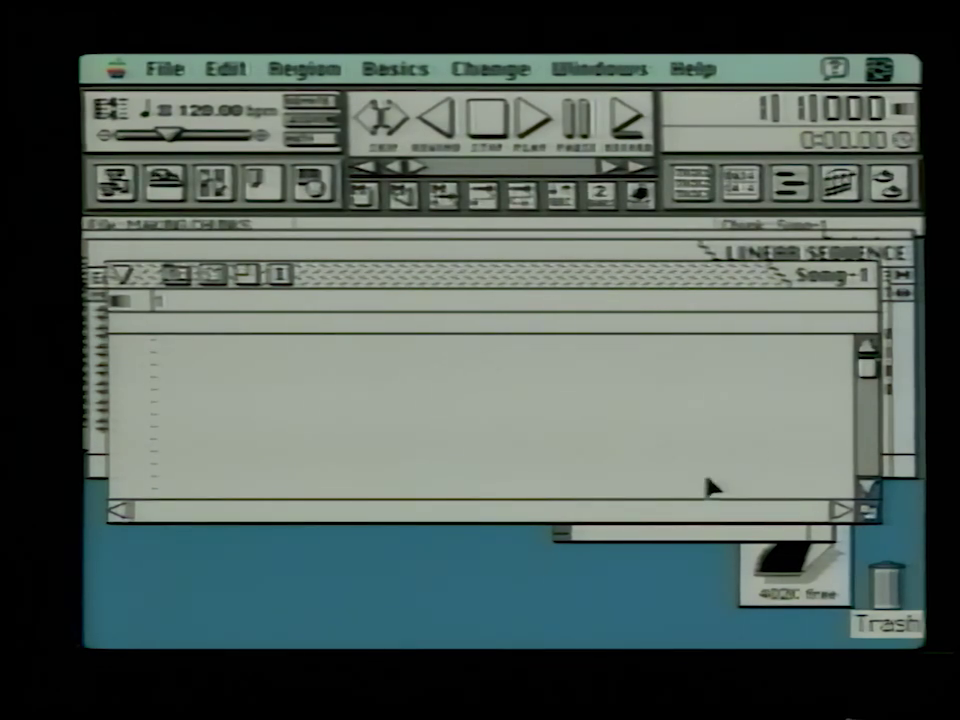
left_click_drag(490, 289, 474, 383)
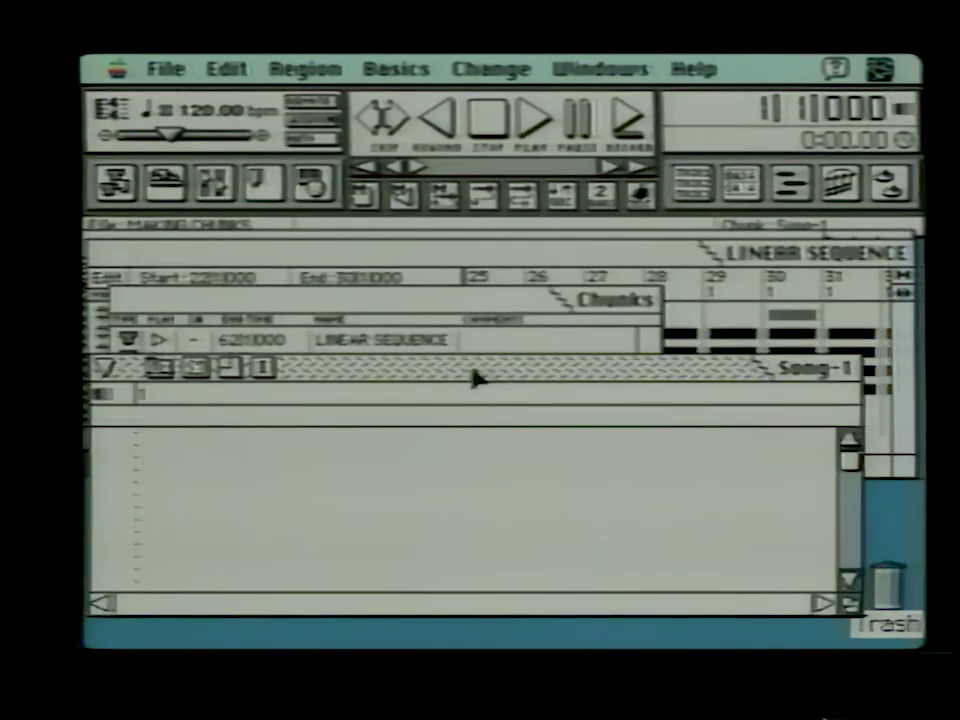
left_click(527, 316)
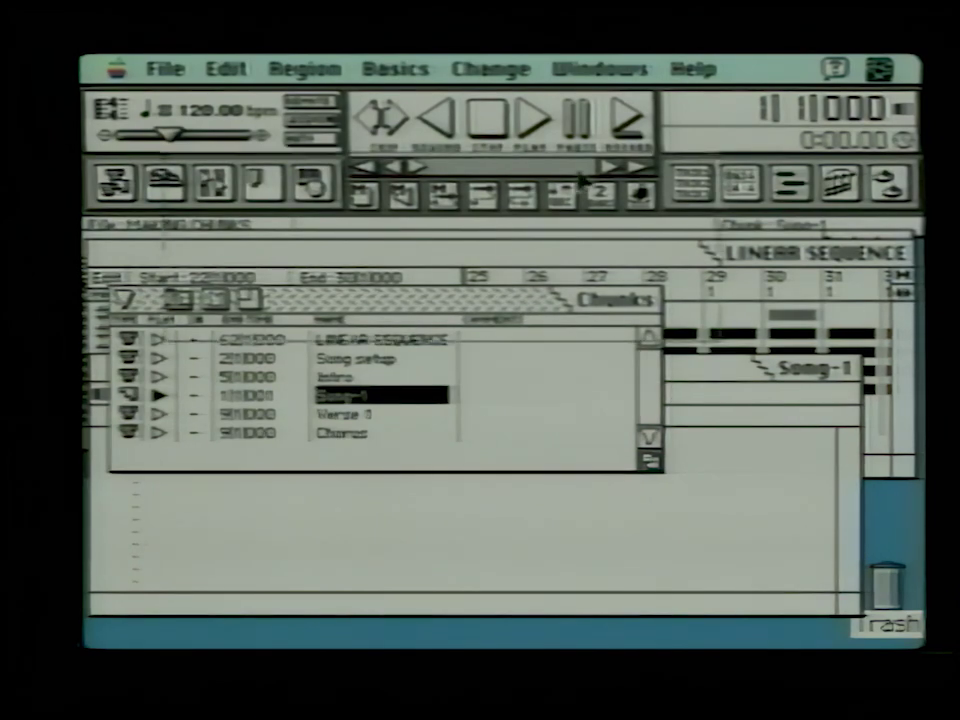
left_click_drag(526, 310, 578, 185)
left_click(673, 381)
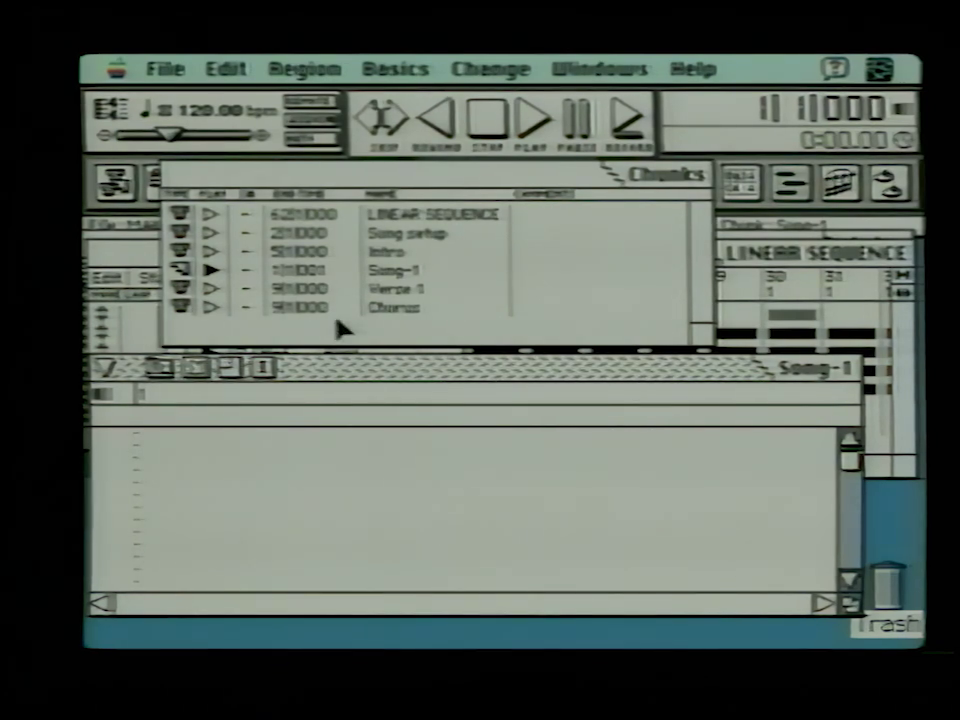
- Place the Song setup, Intro and Verse 1 chunks one after another in the song, starting at measure 1
left_click_drag(180, 265, 196, 481)
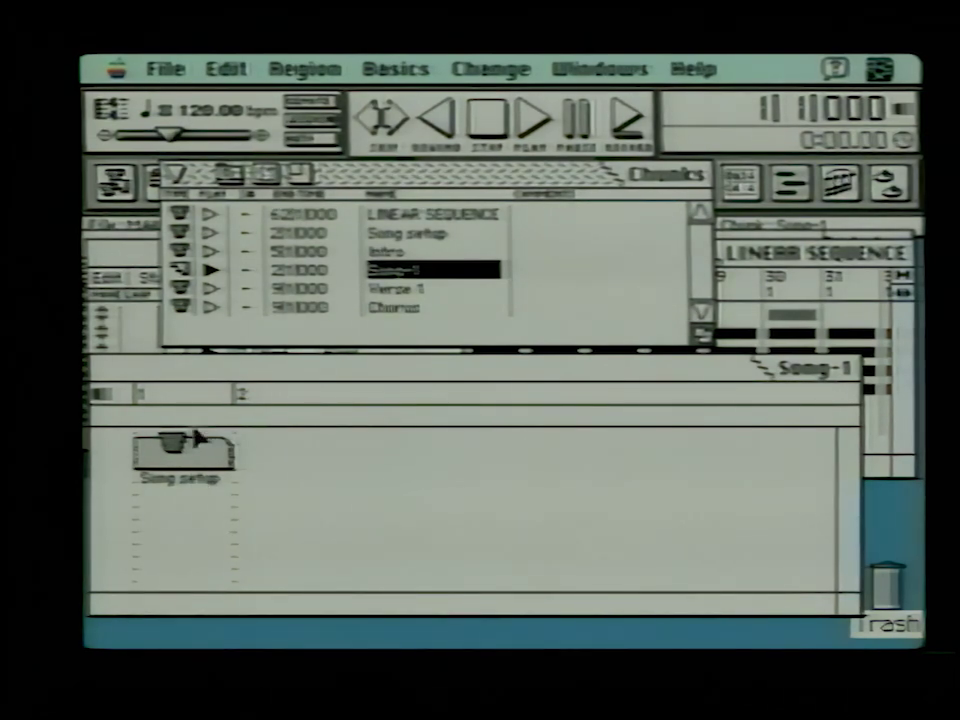
left_click_drag(182, 266, 287, 464)
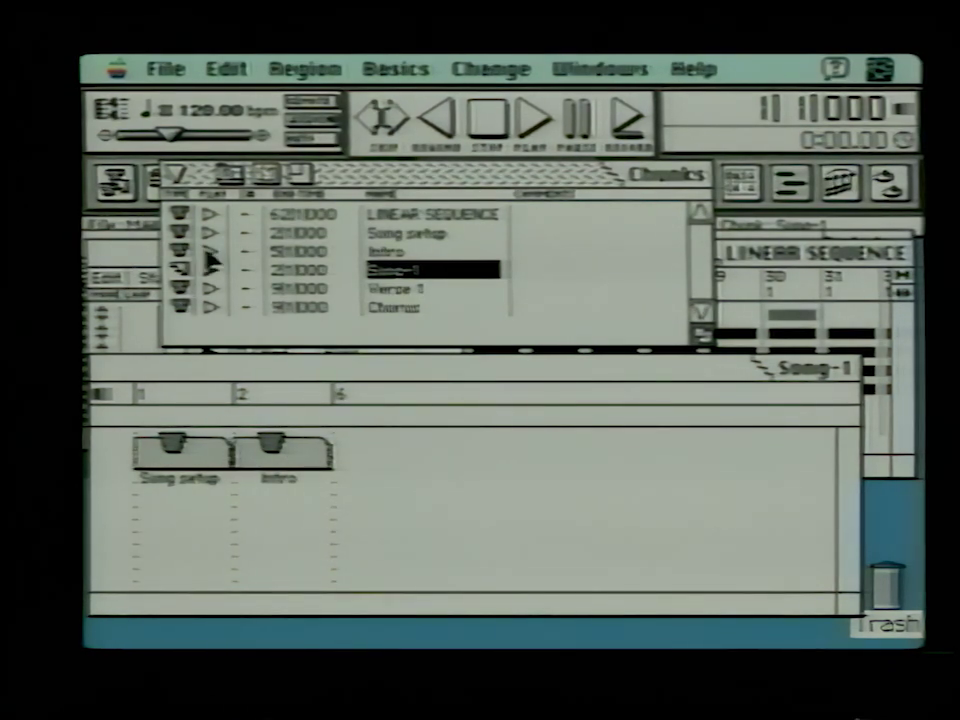
left_click_drag(182, 290, 387, 465)
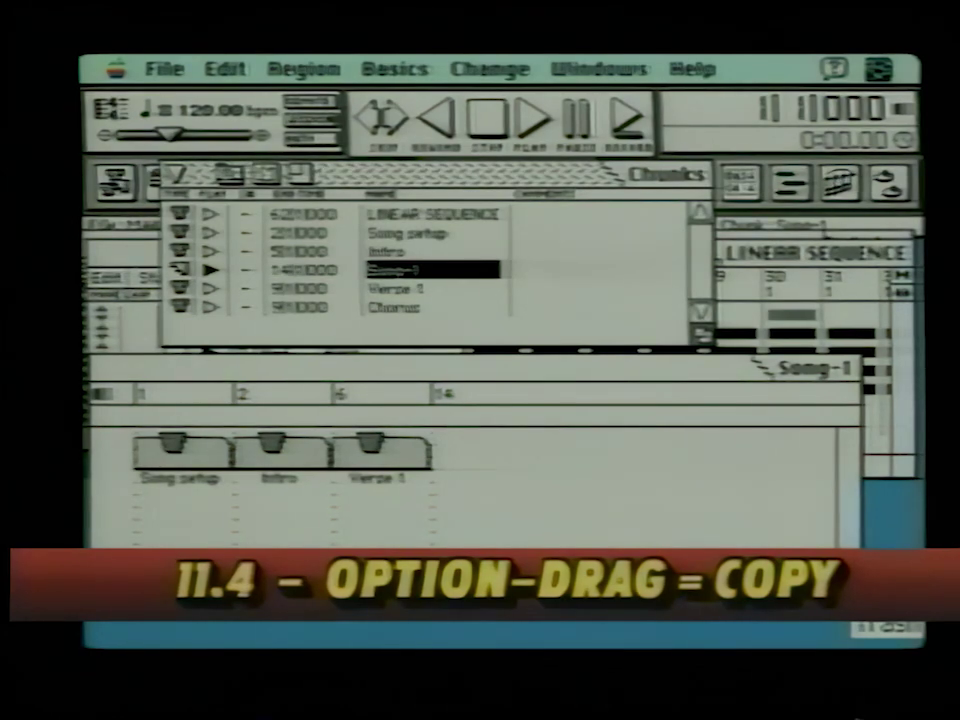
- Copy Verse 1 to measure 14 of the song and place the Chorus chunk after it at measure 22
left_click_drag(403, 456, 517, 458)
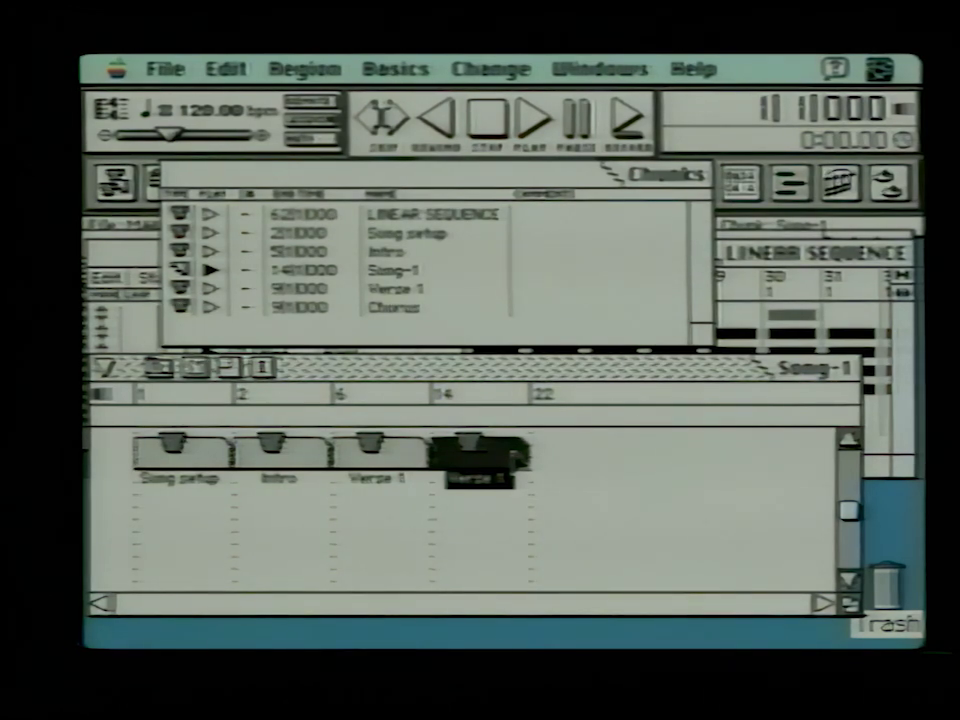
left_click(186, 312)
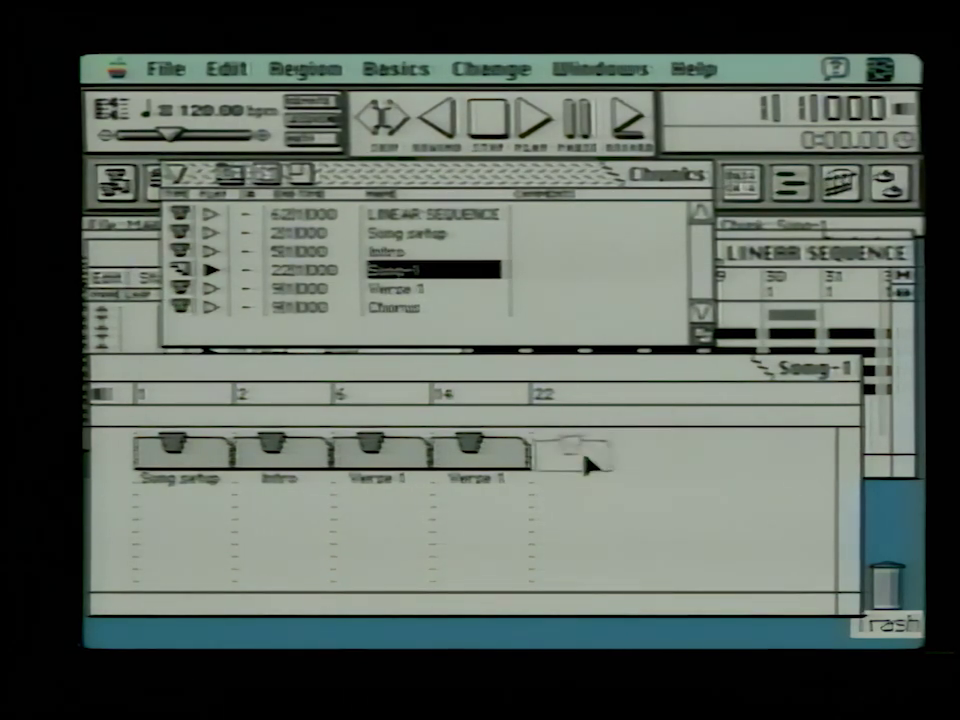
left_click_drag(585, 462, 586, 461)
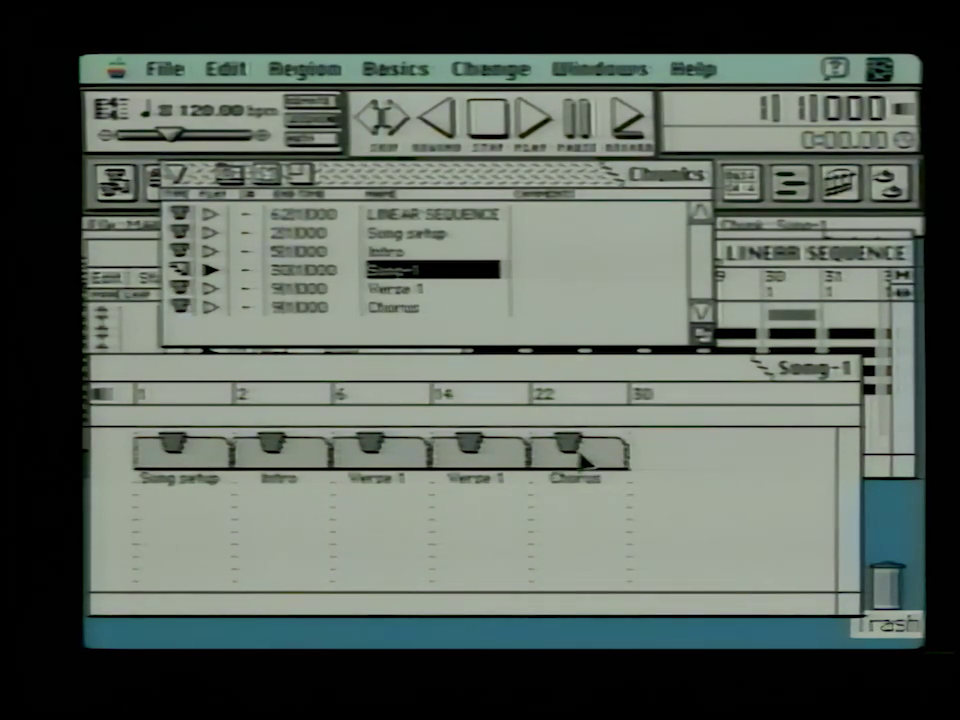
- Extend the song with Verse 1 at measure 30 and the Chorus at measures 38 and 46, and audition the arrangement
left_click(497, 455)
left_click_drag(706, 470, 706, 454)
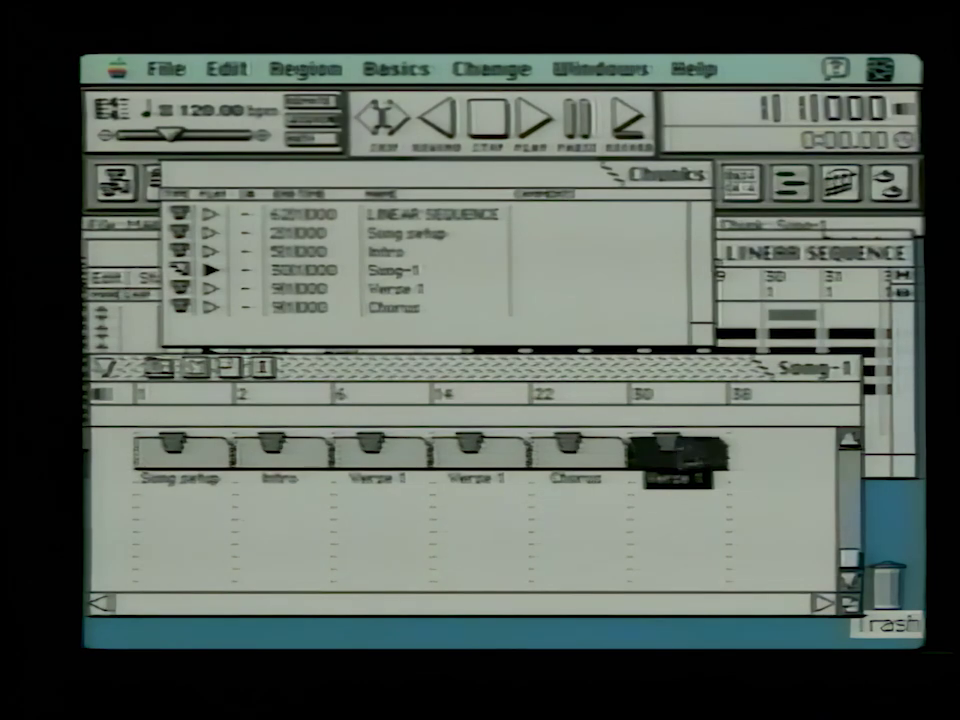
left_click(589, 458)
left_click_drag(806, 478, 797, 461)
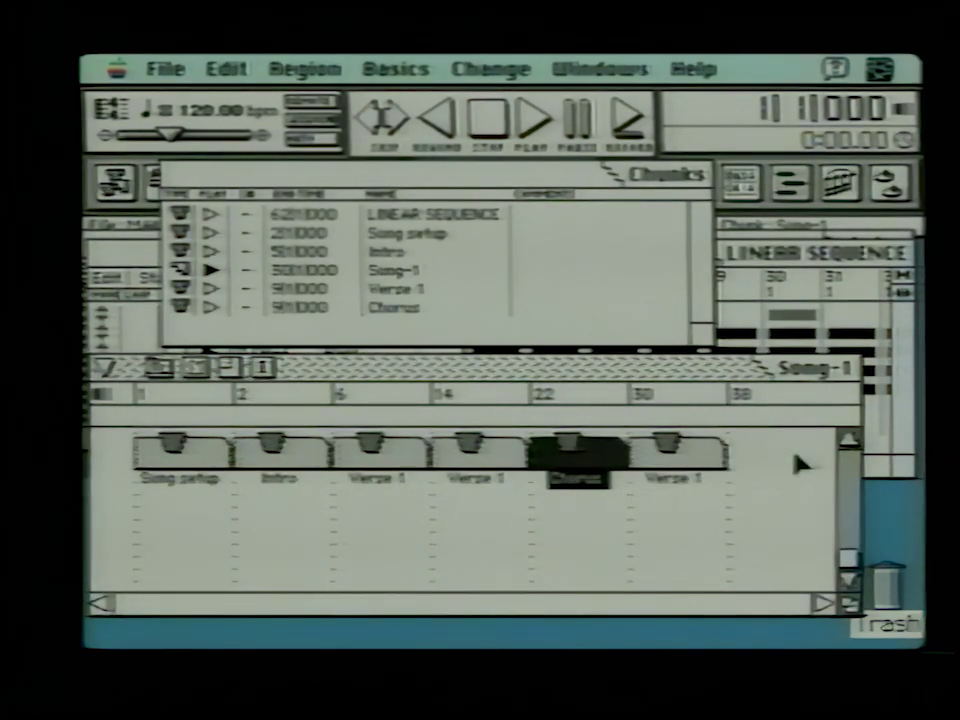
left_click(823, 606)
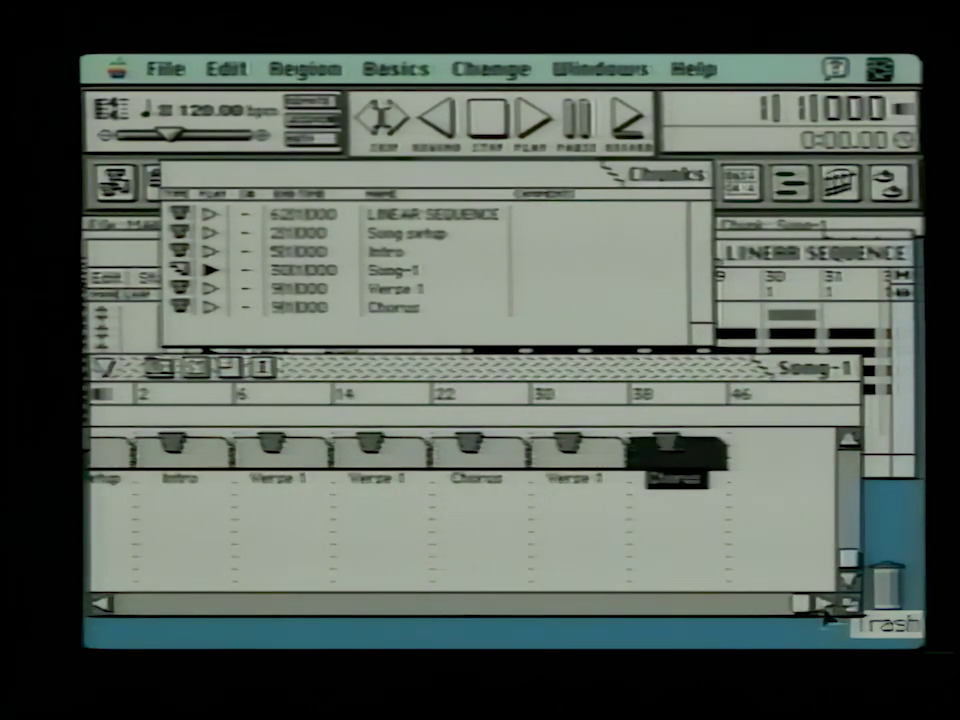
left_click_drag(505, 462, 806, 461)
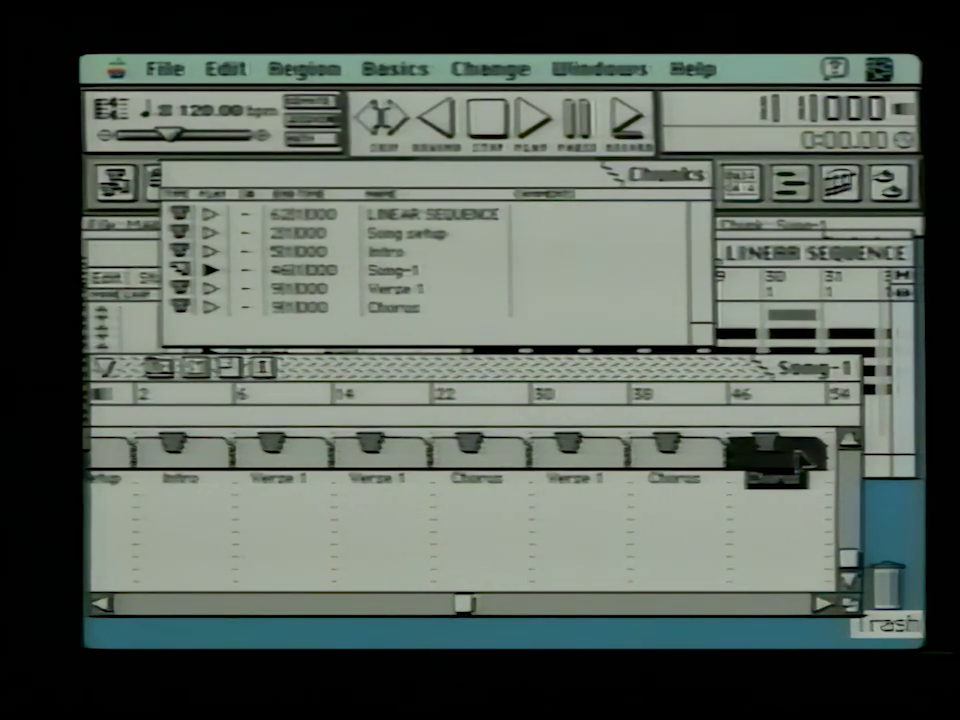
key("space")
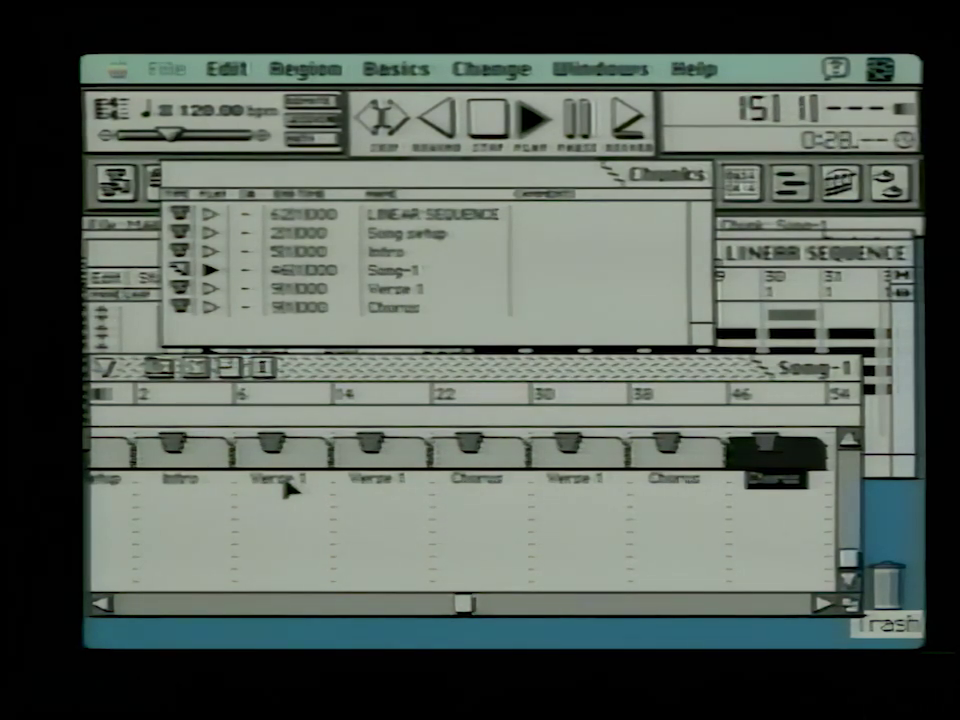
key("space")
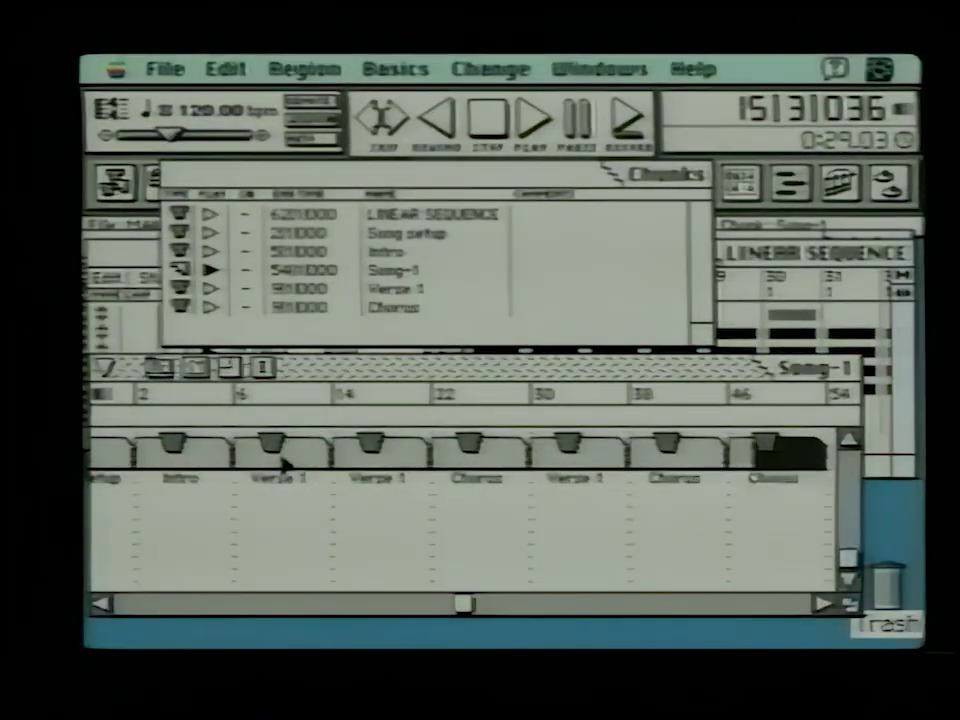
- Swap the Verse 1 chunk at measure 6 with the Chorus at measure 22 and play the rearranged song
left_click(281, 456)
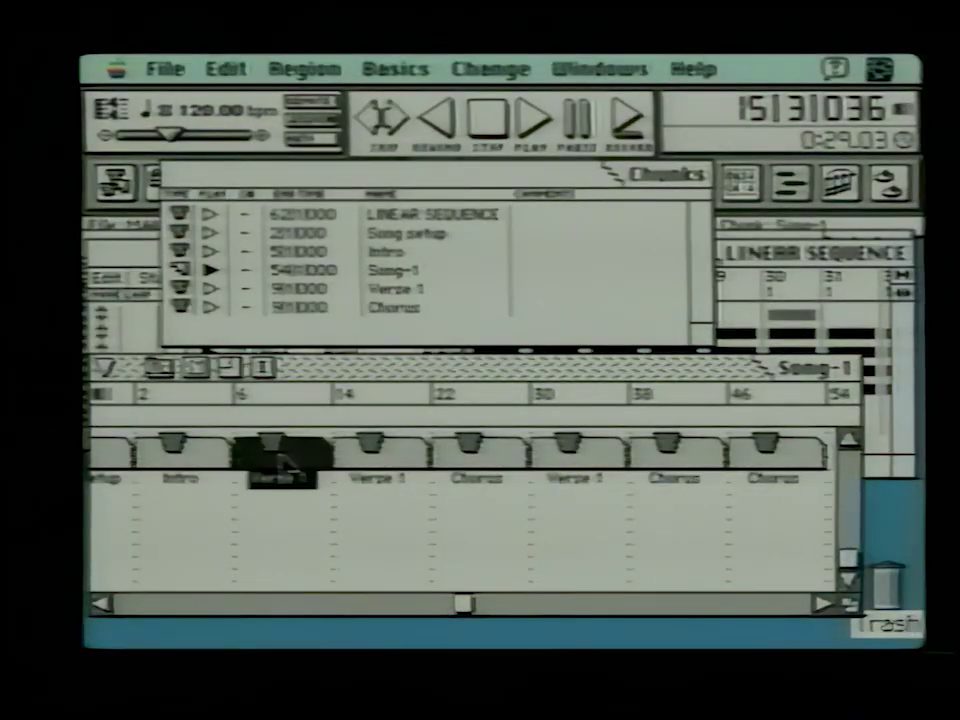
left_click_drag(283, 458, 300, 570)
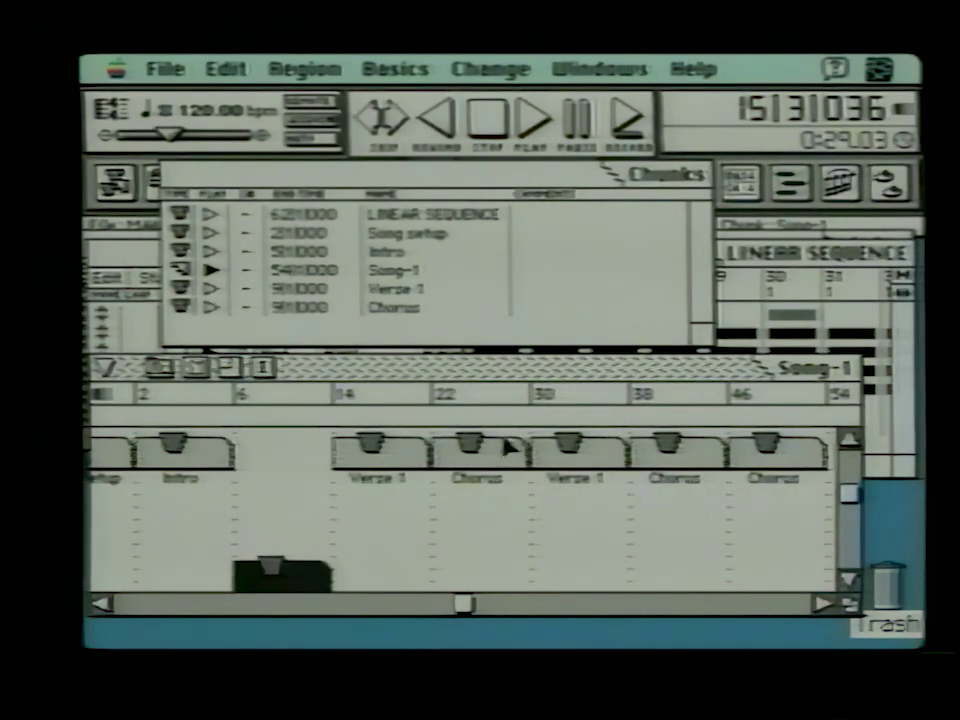
left_click_drag(493, 454, 300, 459)
left_click_drag(300, 588, 502, 465)
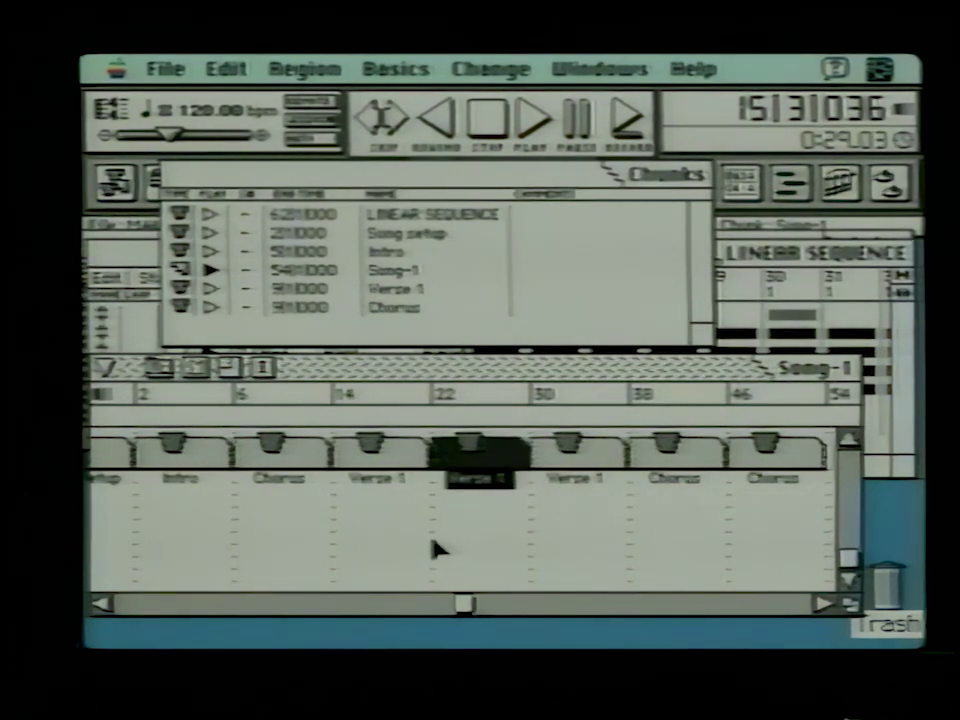
left_click(530, 120)
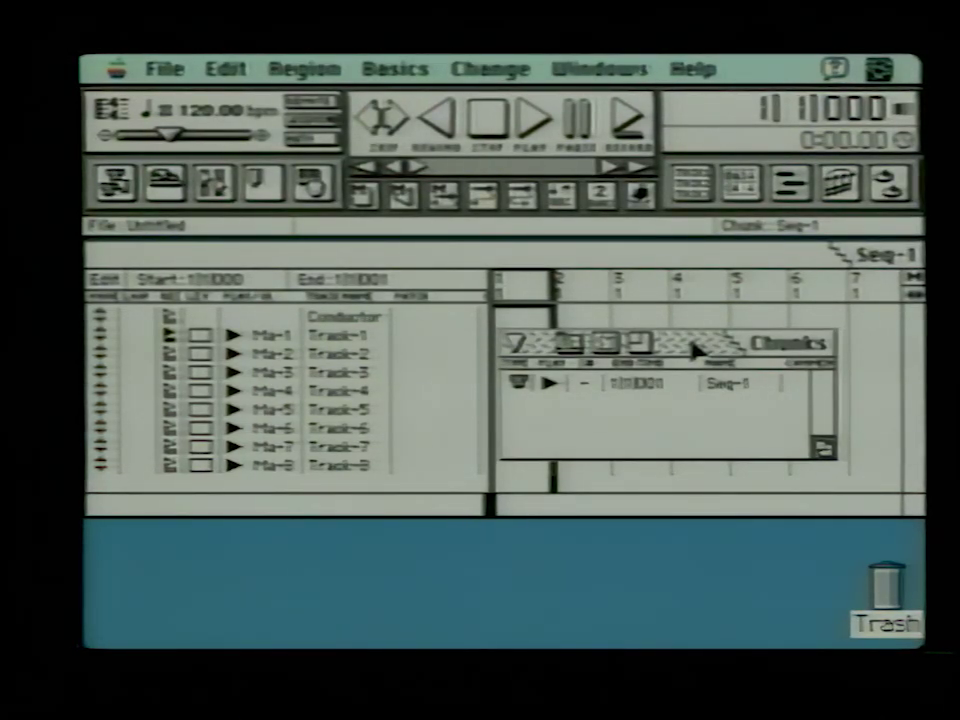
- Reposition and enlarge the Chunks window, and browse to the Originals folder inside SEQUENCES to load a file
left_click_drag(697, 348, 366, 444)
left_click_drag(495, 541, 580, 623)
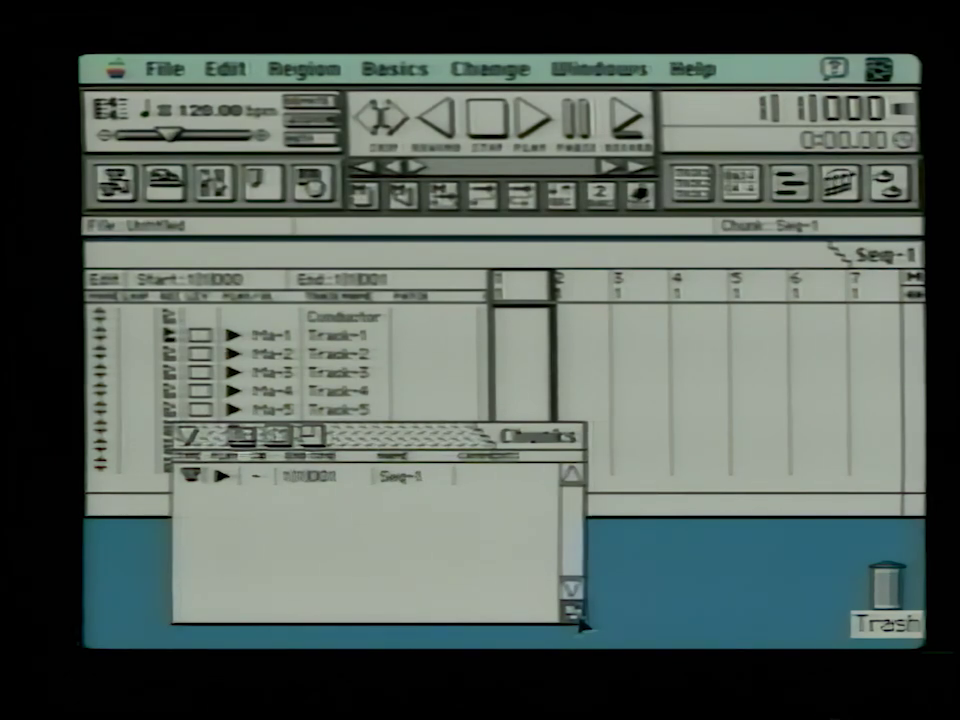
left_click_drag(165, 68, 200, 145)
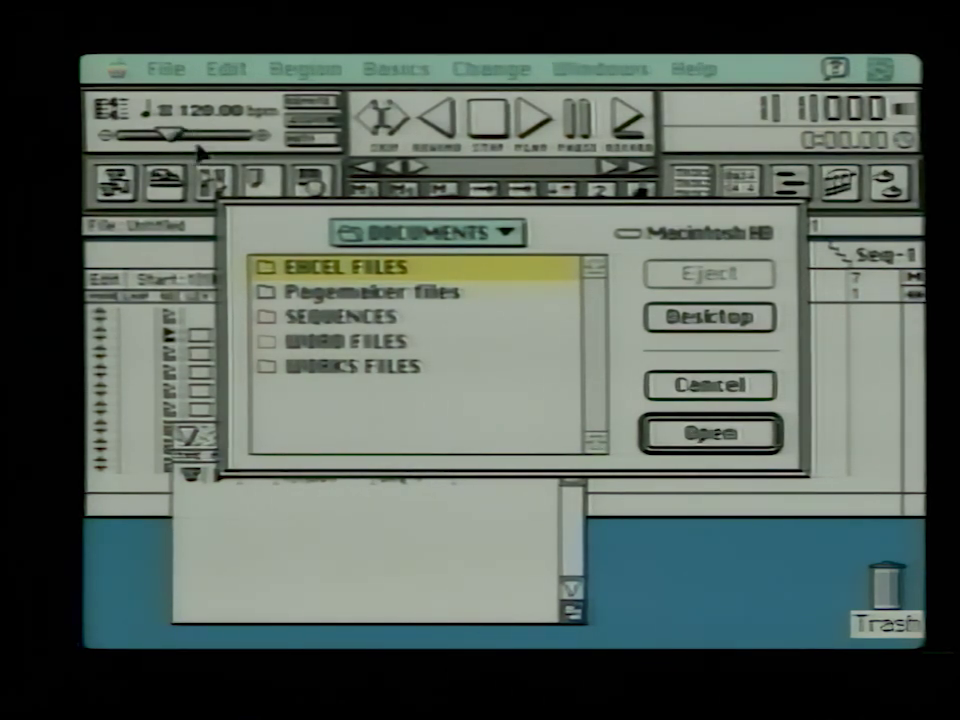
left_click(373, 320)
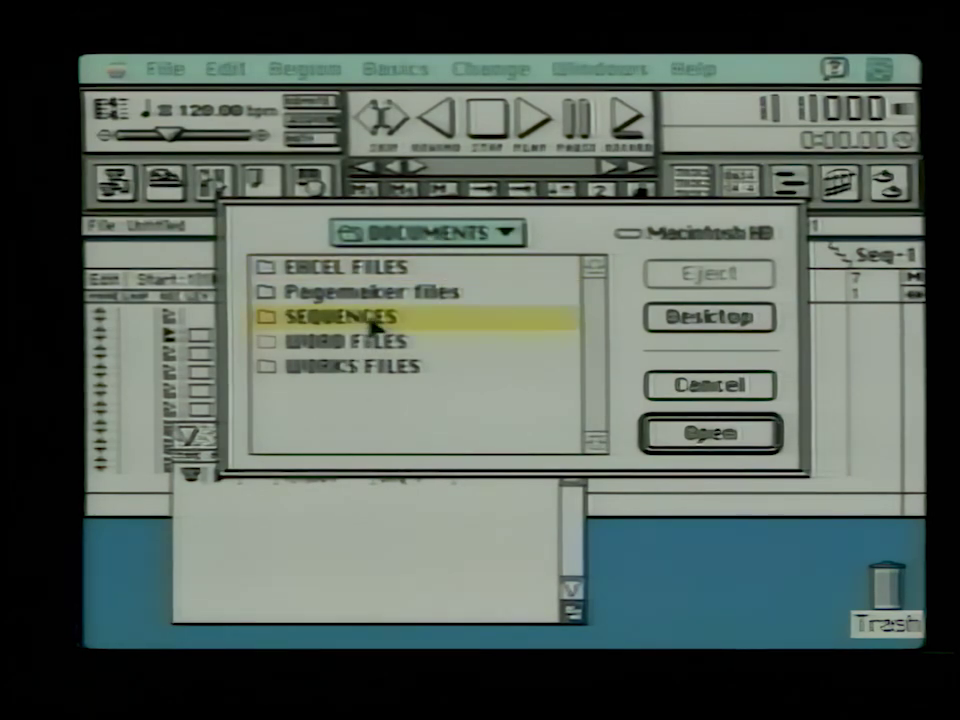
double_click(373, 322)
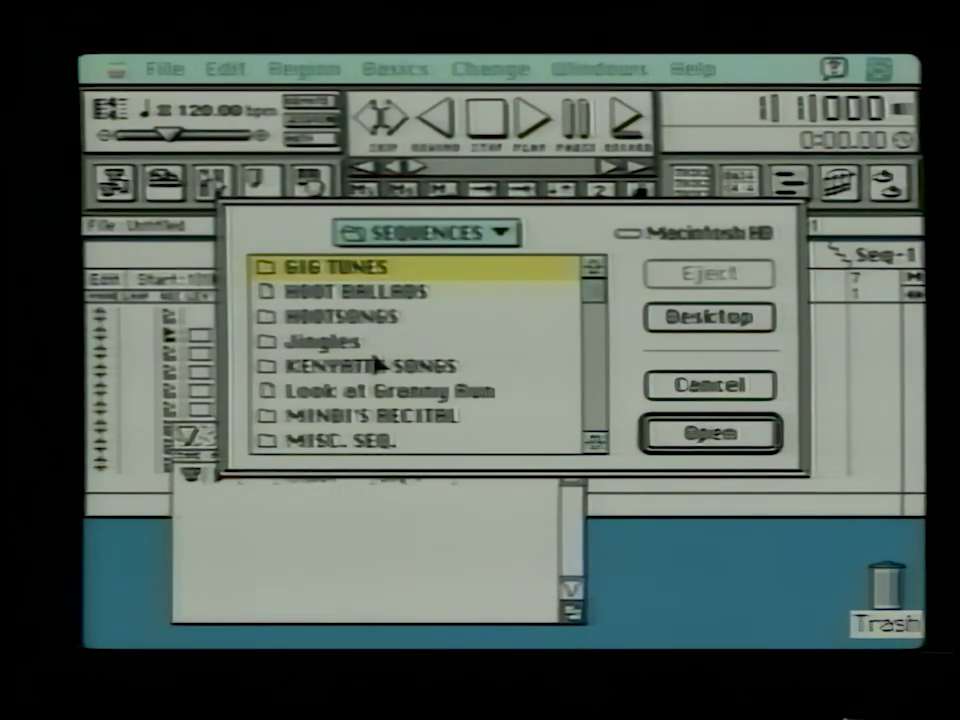
left_click(594, 443)
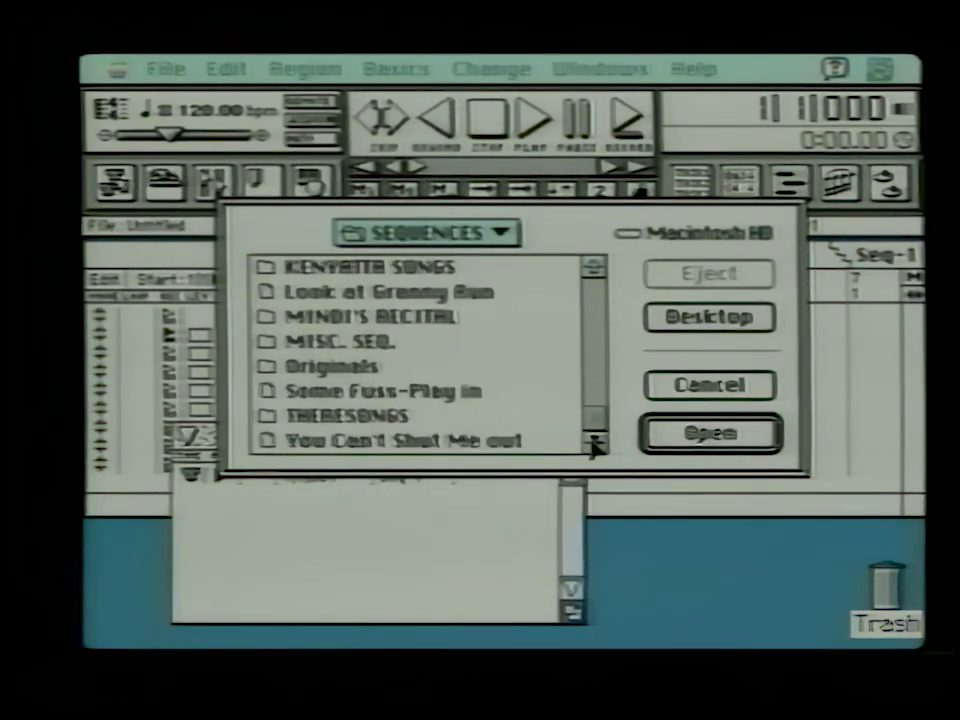
double_click(369, 367)
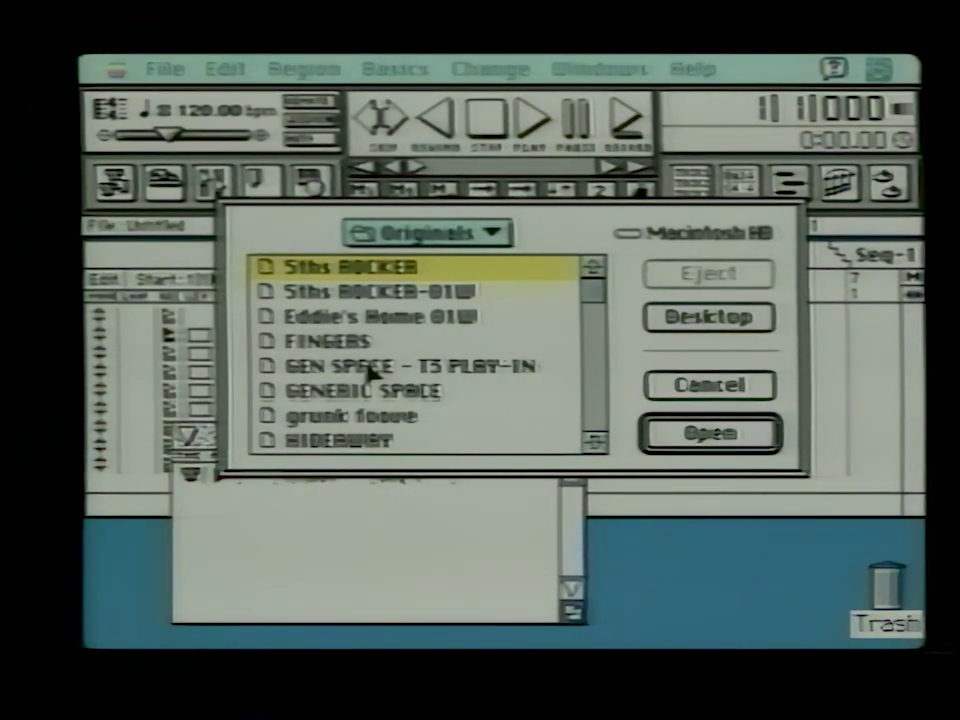
- Load the EDDIESHOME chunk as data from the file Eddie's Home 01W
left_click(369, 320)
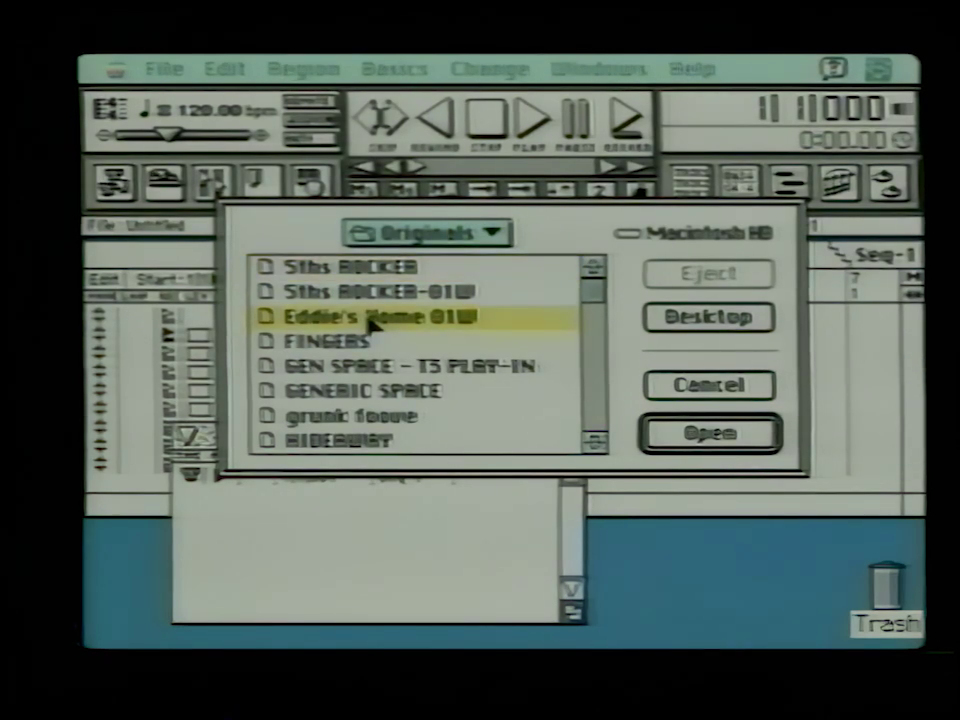
double_click(369, 318)
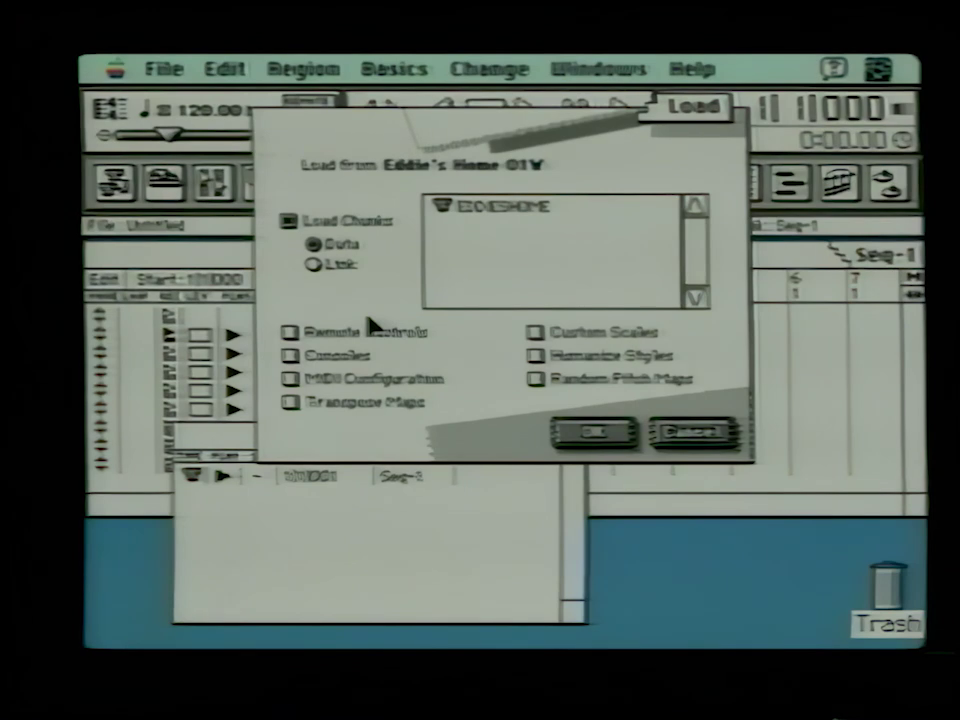
left_click(530, 210)
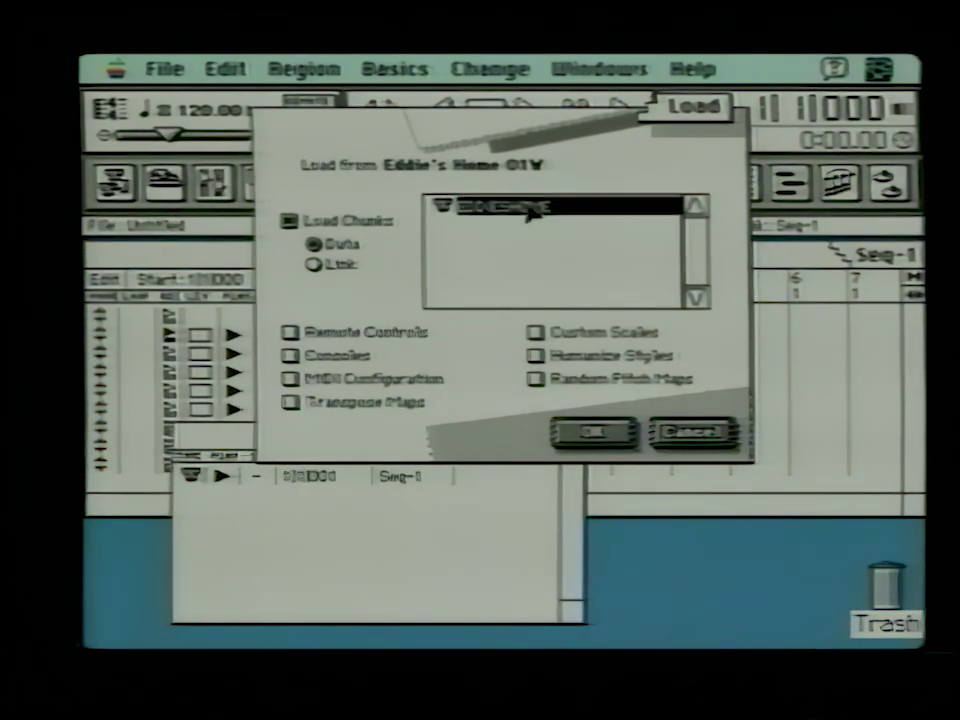
left_click(596, 435)
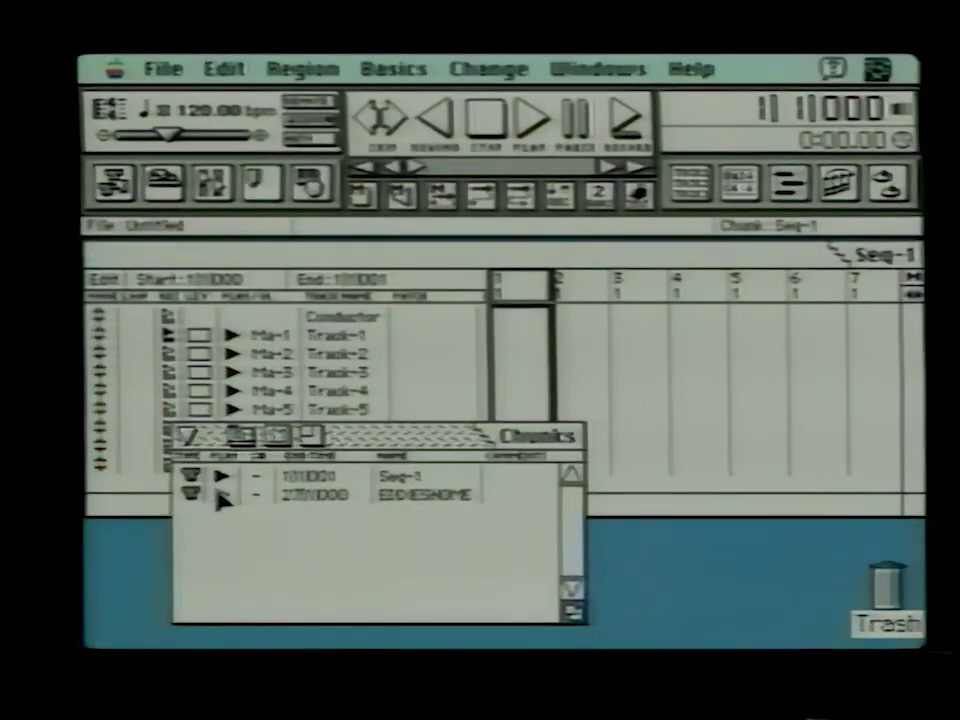
- Play-enable the EDDIESHOME chunk and delete the empty Seq-1 chunk
left_click(220, 495)
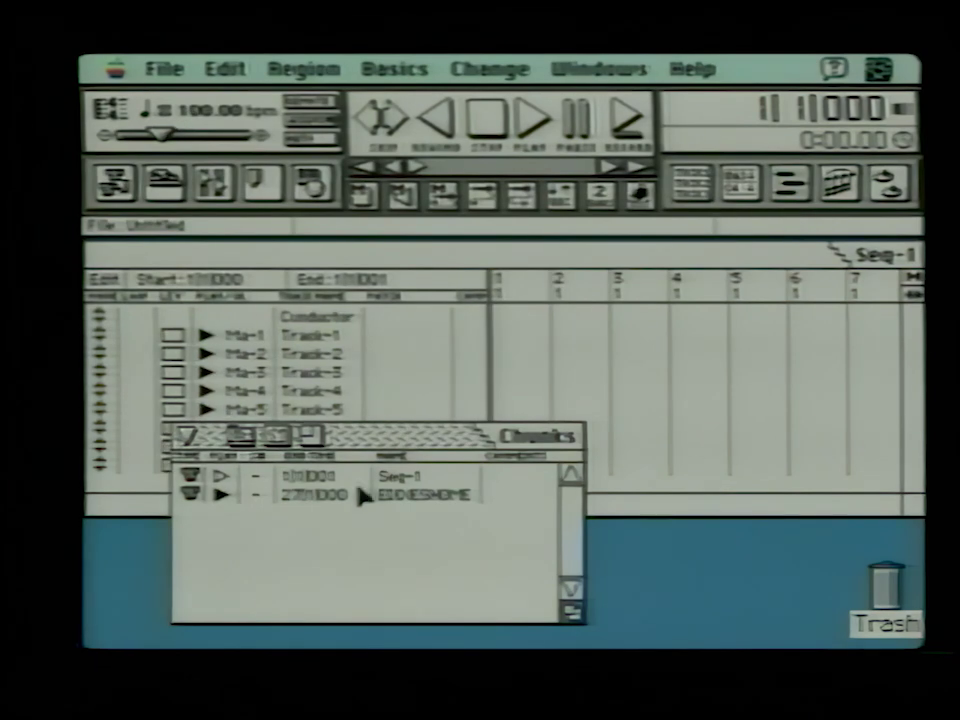
left_click(400, 478)
left_click_drag(245, 446, 262, 596)
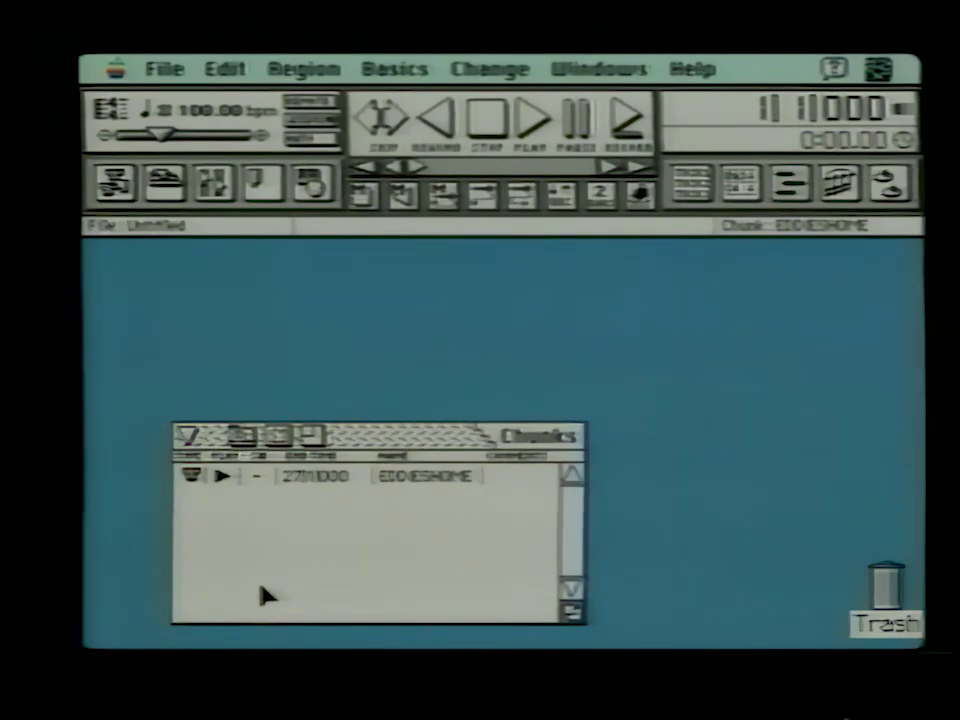
- Load the Seq-1 chunk as data from the GENERIC SPACE file in the Originals folder
left_click(166, 68)
left_click_drag(166, 68, 199, 152)
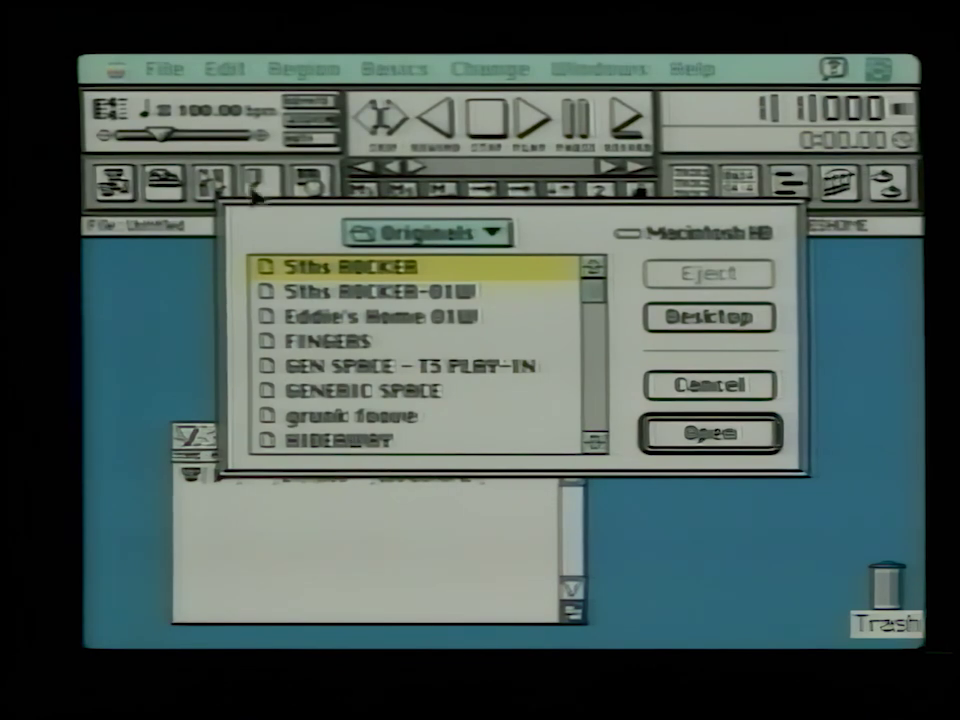
left_click(597, 443)
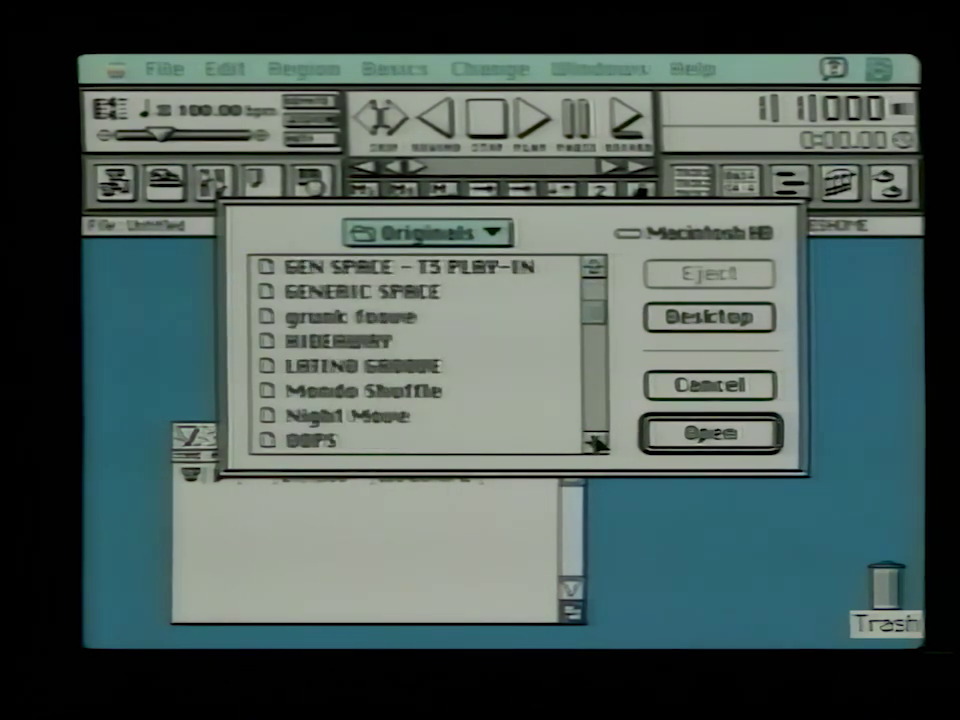
left_click(365, 273)
double_click(365, 273)
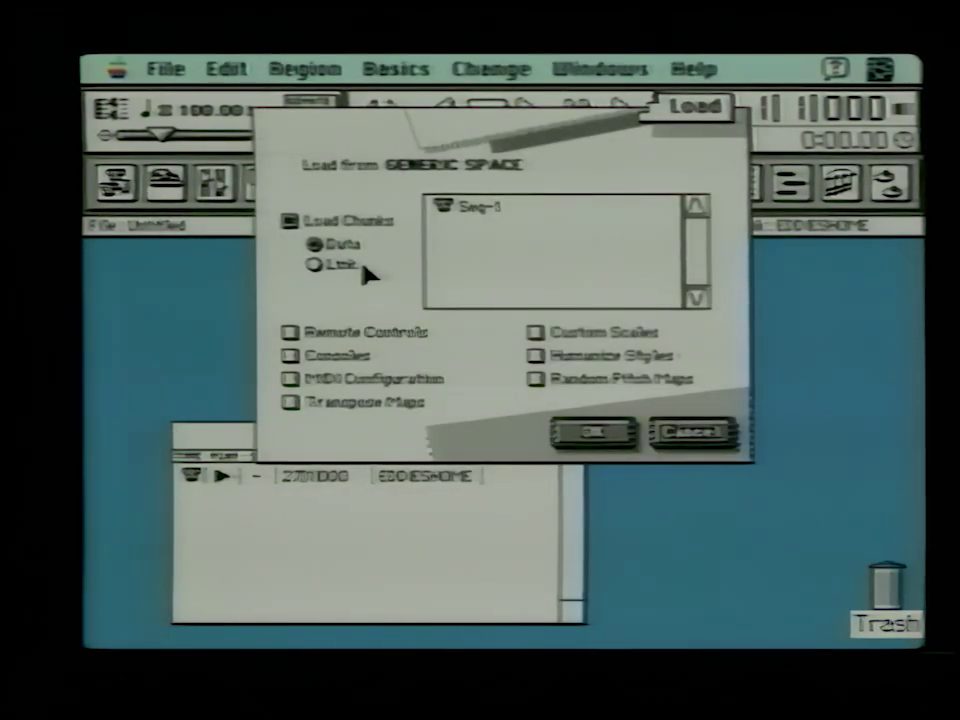
left_click(497, 212)
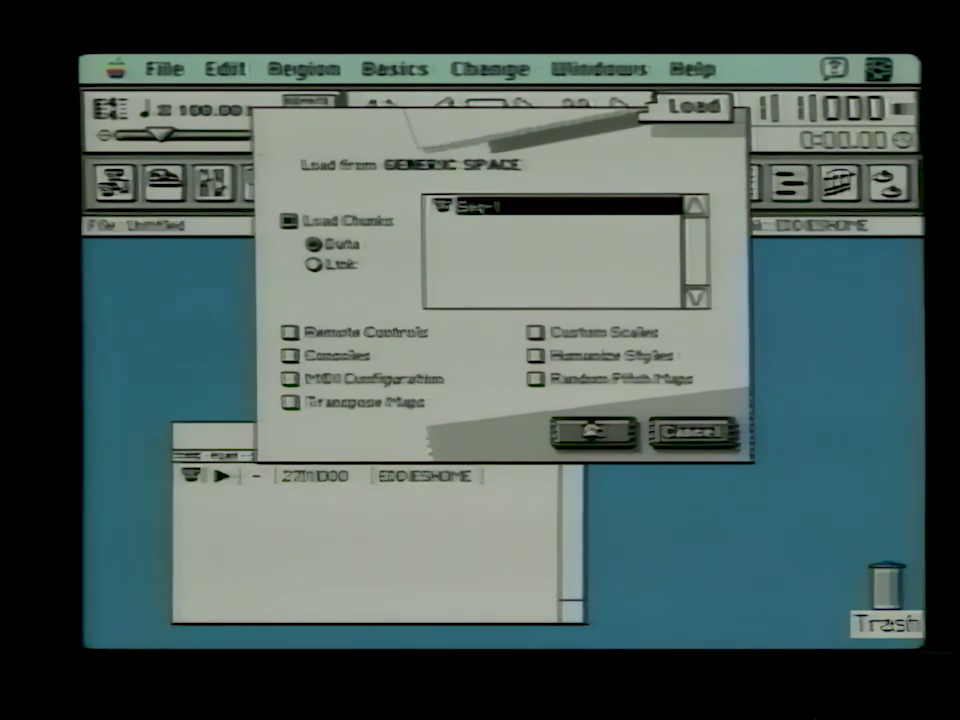
left_click(594, 430)
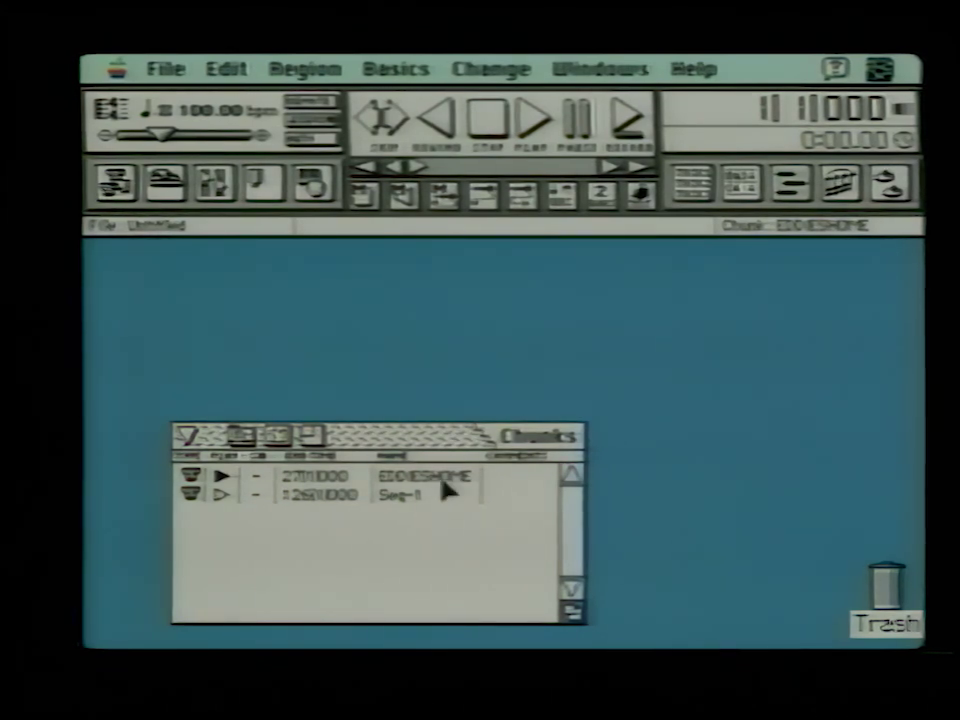
- Rename the loaded Seq-1 chunk to Generic Space
double_click(403, 497)
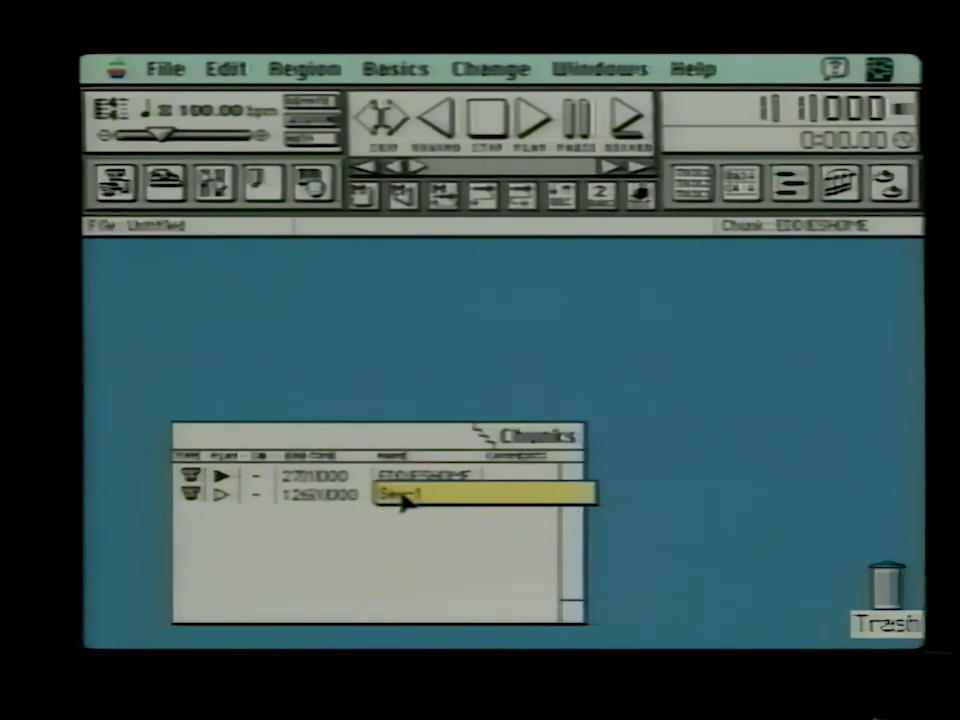
type("Seneric Sal")
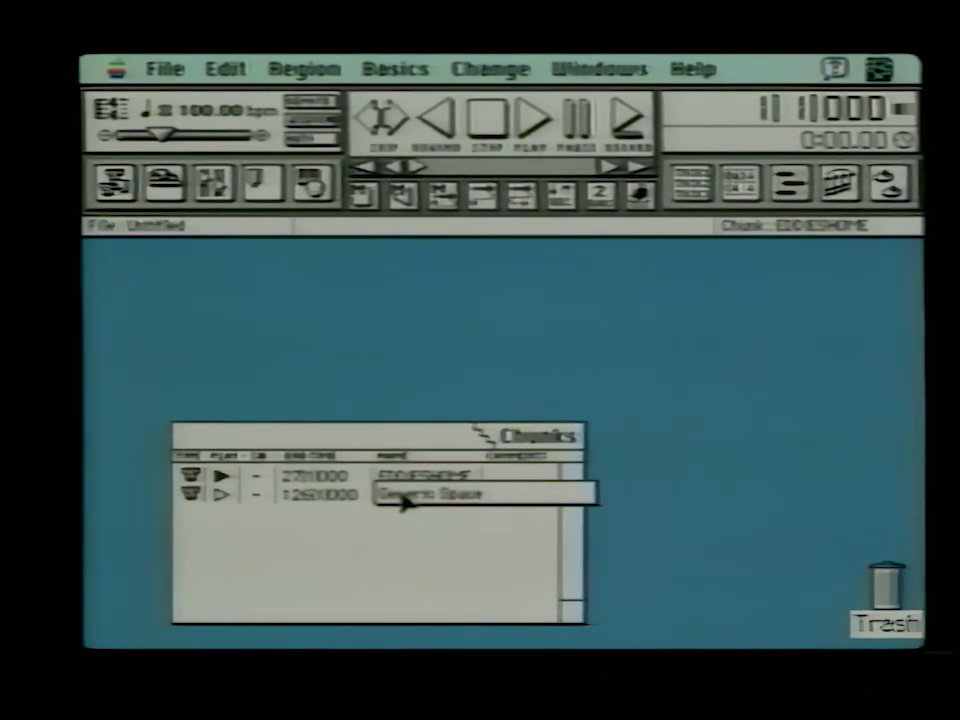
key("Return")
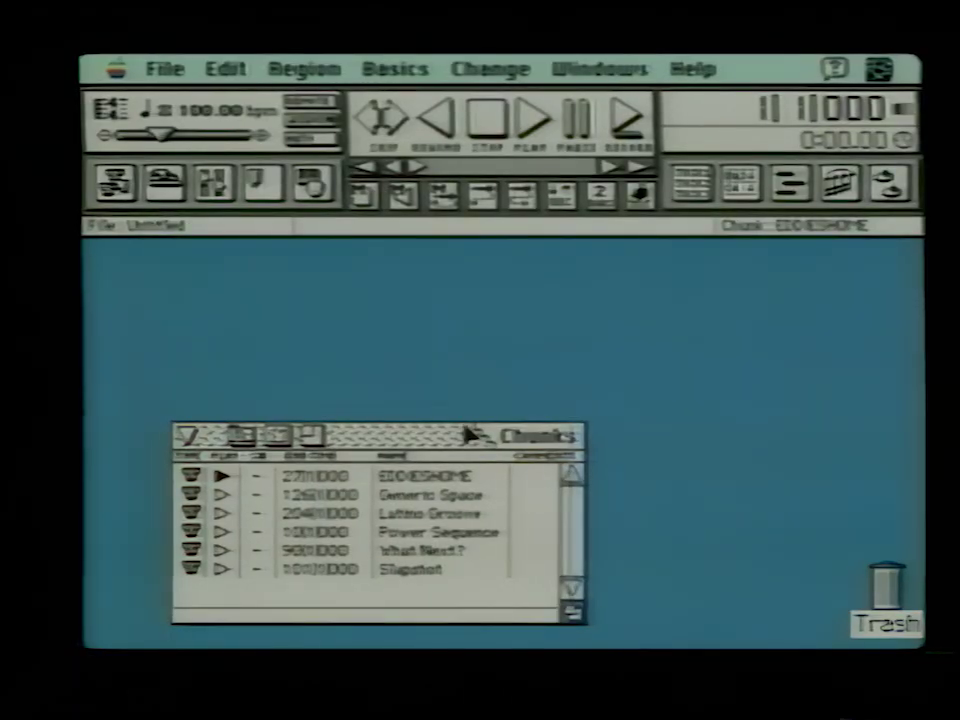
- Move the Chunks window slightly up and to the left on the desktop
left_click_drag(493, 445, 478, 427)
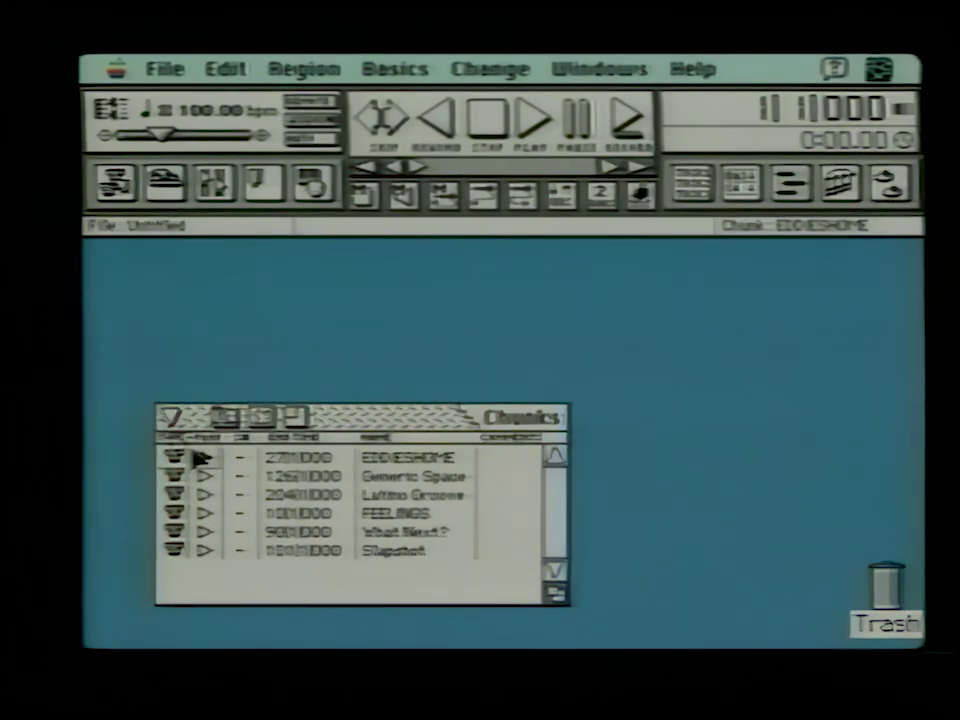
left_click_drag(200, 457, 200, 457)
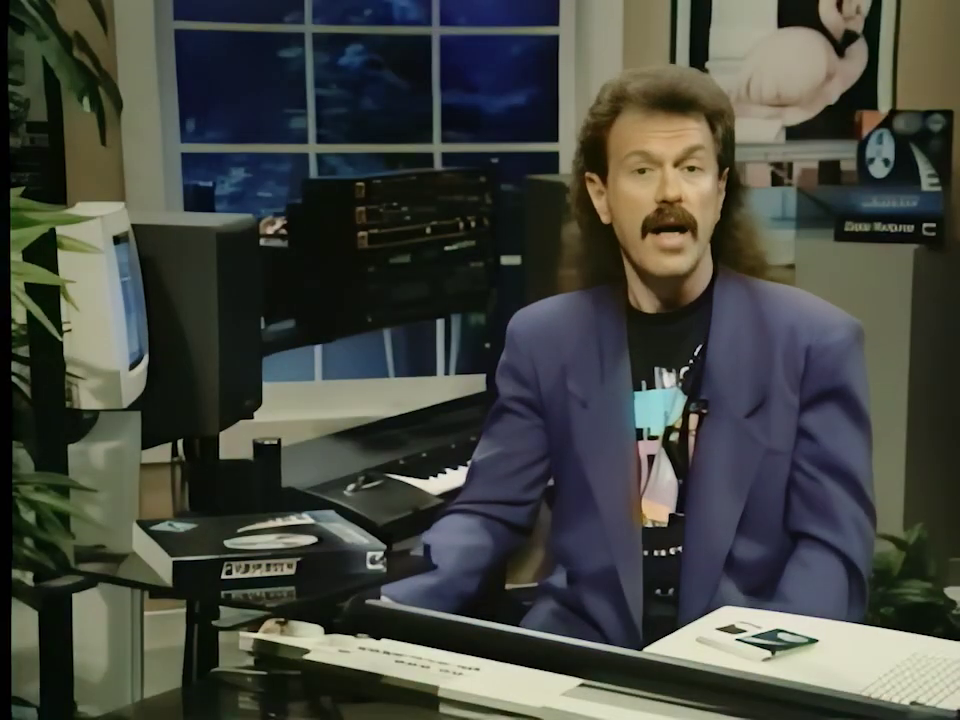